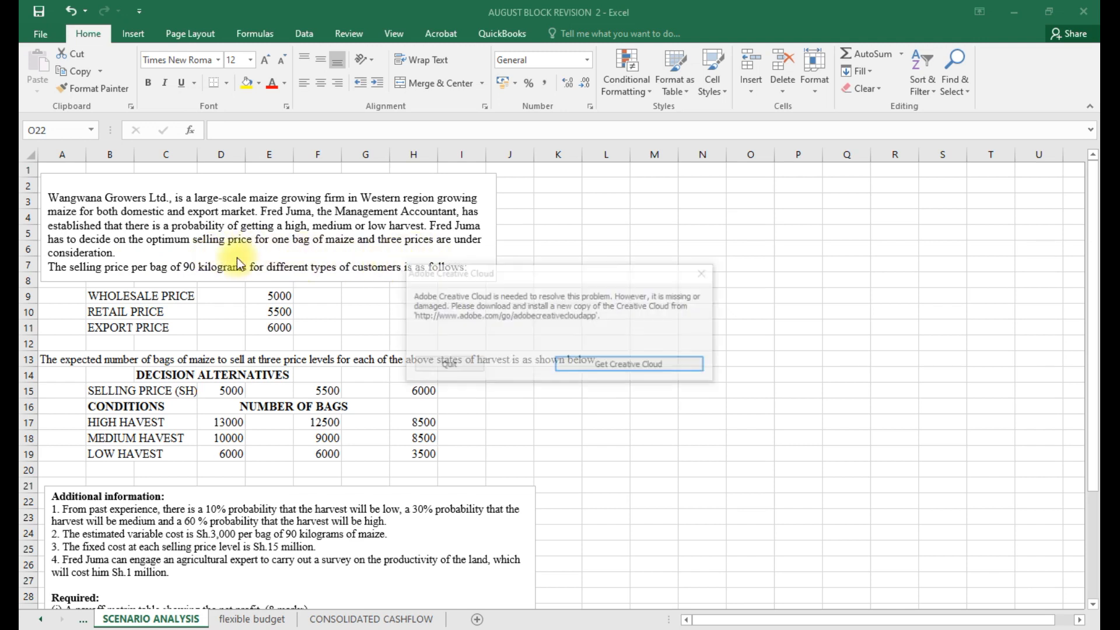
# Dismiss the Adobe Creative Cloud message and review the additional information and required tasks of the Wangwana Growers case.
pyautogui.click(705, 272)
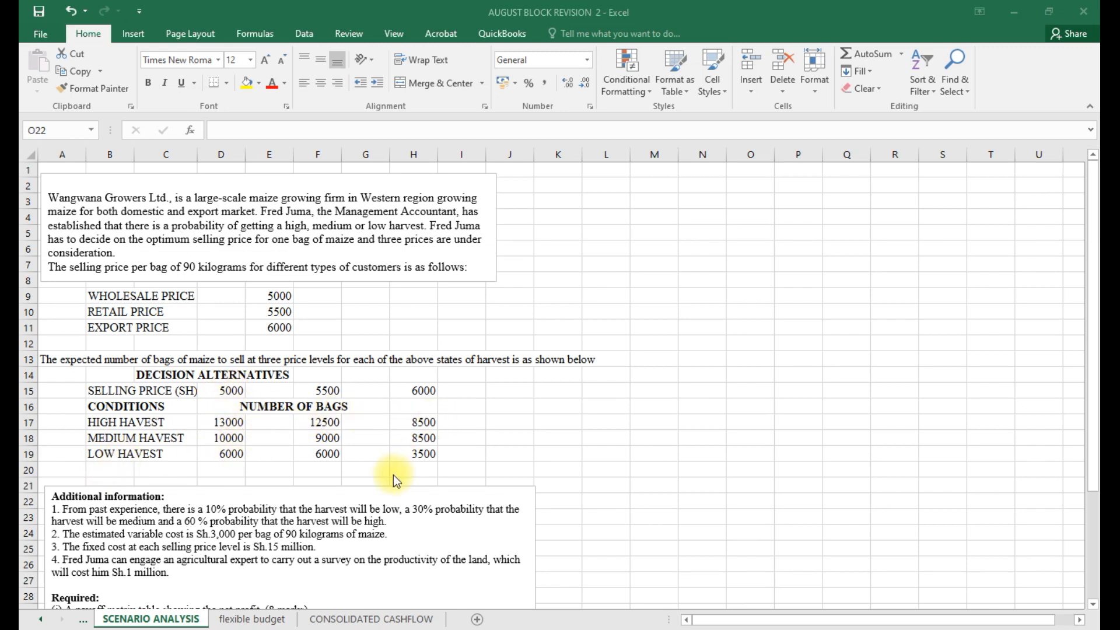
pyautogui.scroll(-2, 597, 454)
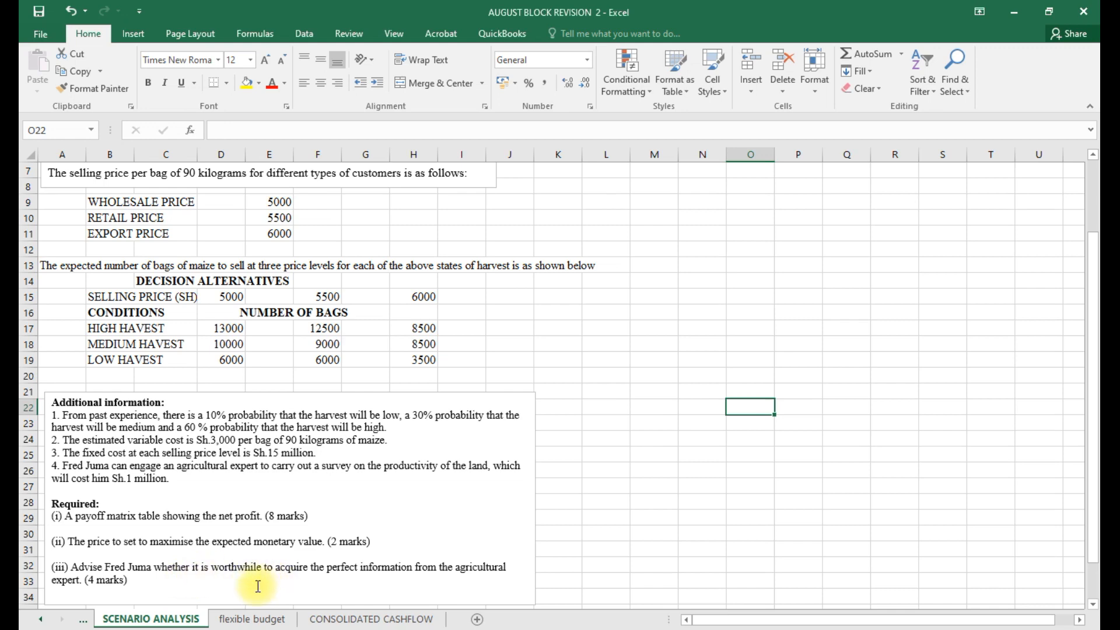
pyautogui.scroll(1, 258, 586)
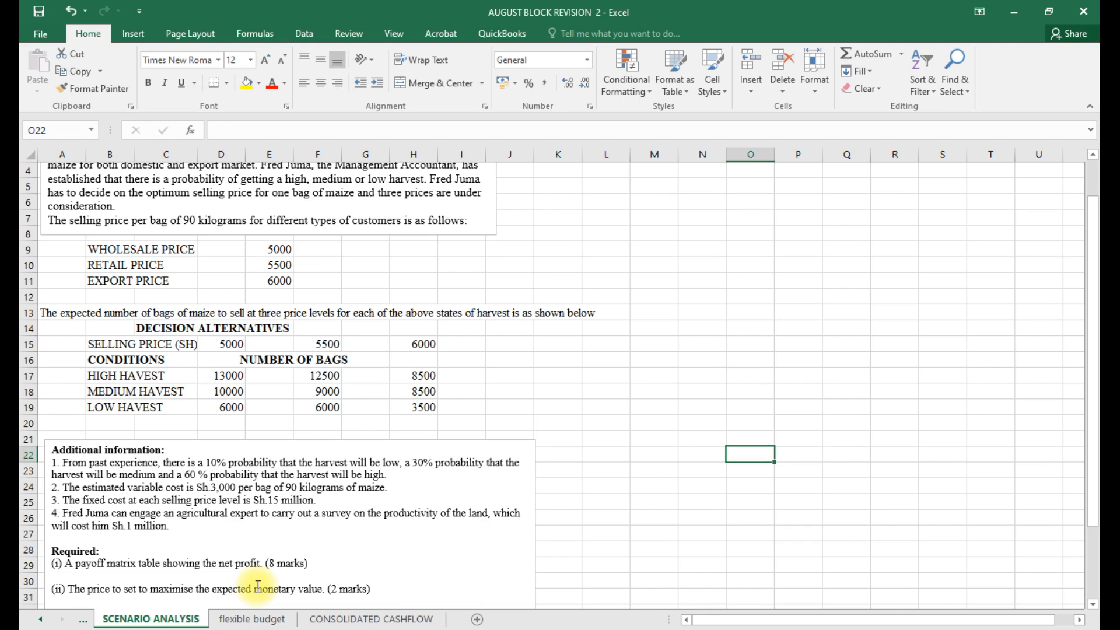
pyautogui.scroll(1, 258, 586)
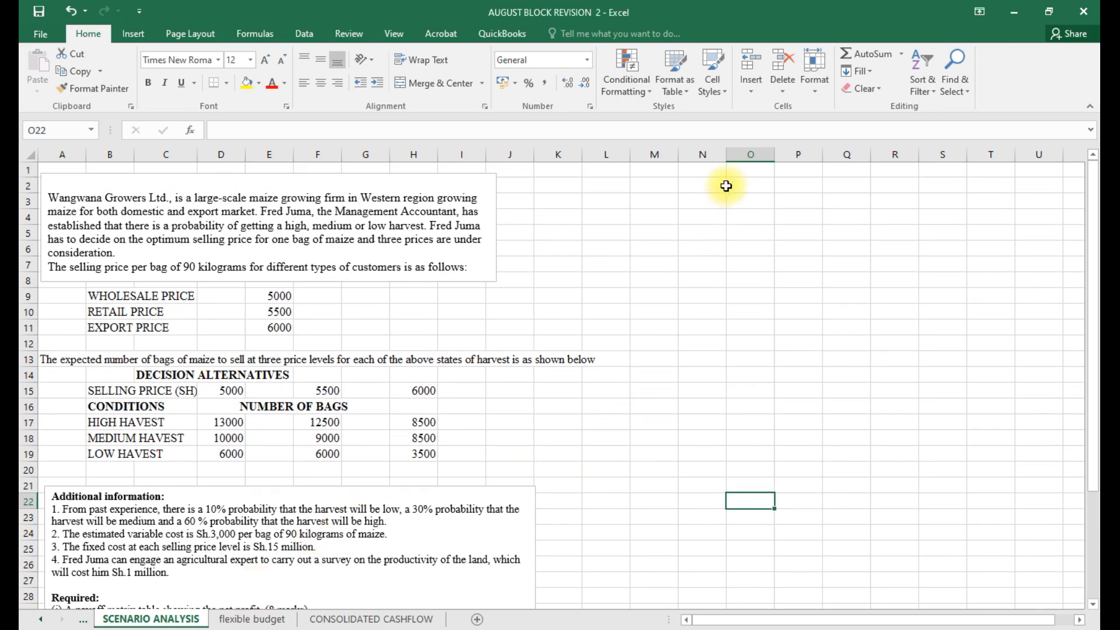
# Enter the title PAYOFF MATRIX SHOWING THE NET PROFIT in cell O3 and make it bold.
pyautogui.click(706, 203)
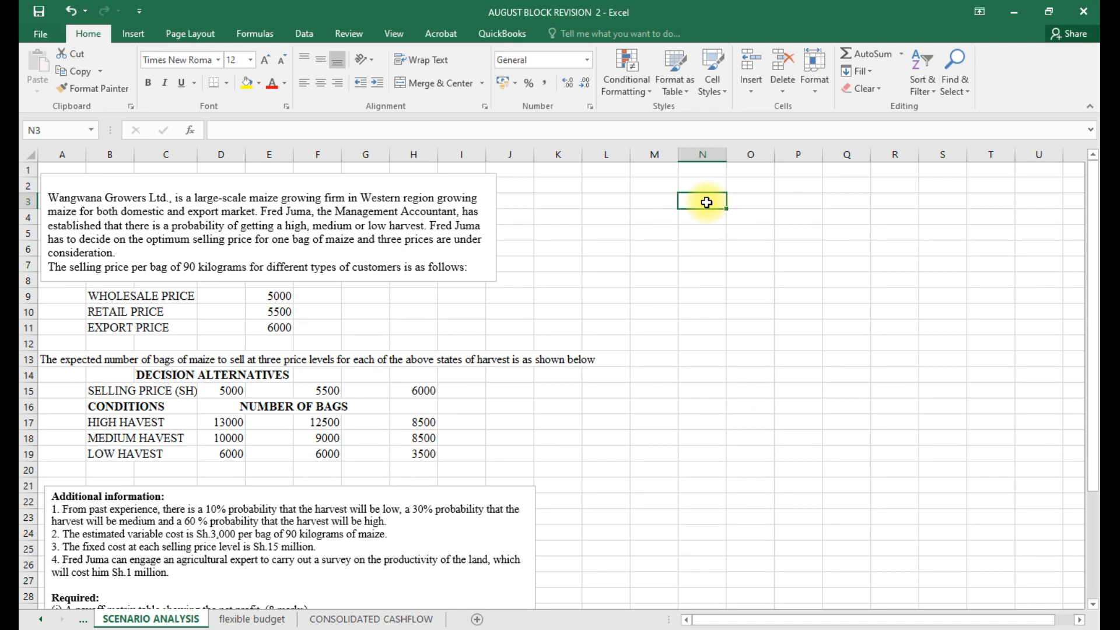
pyautogui.click(742, 205)
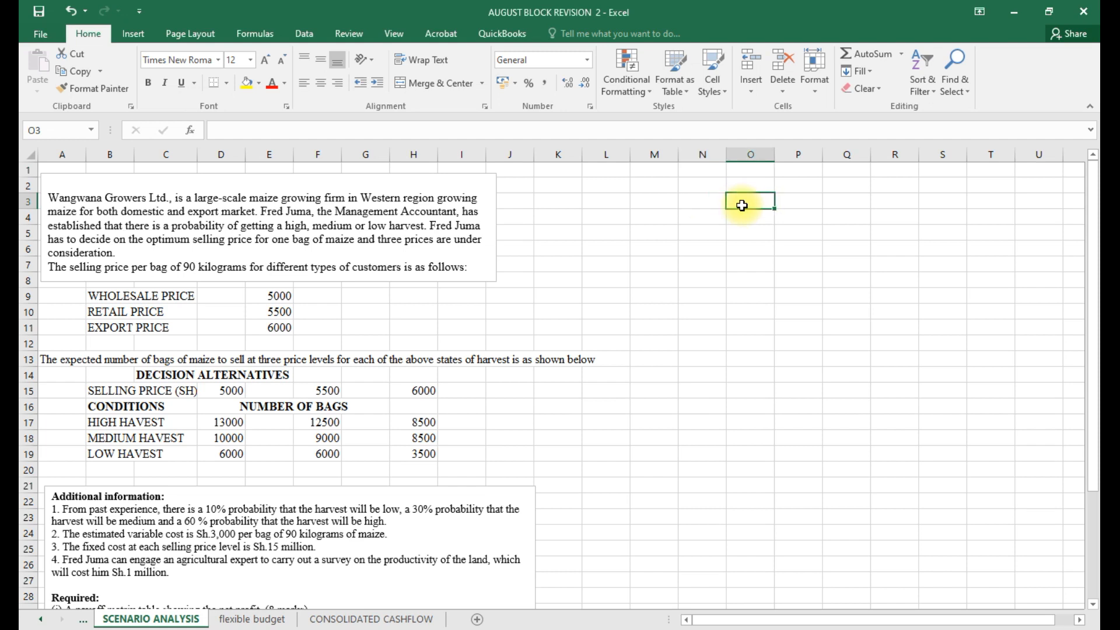
pyautogui.write('PA')
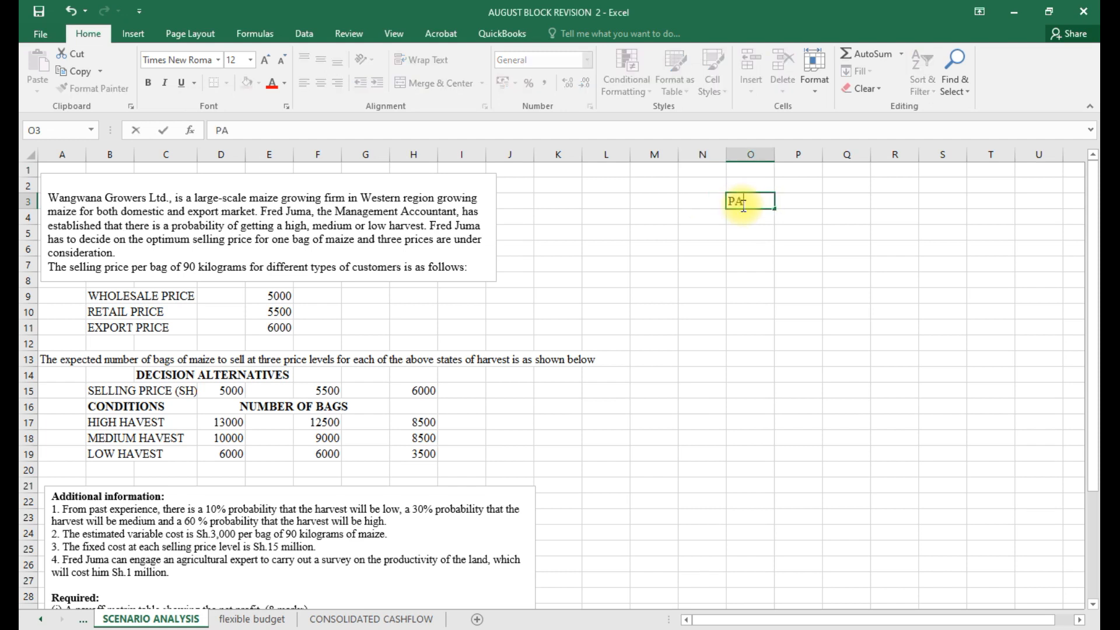
pyautogui.write('YOFF MATRIX')
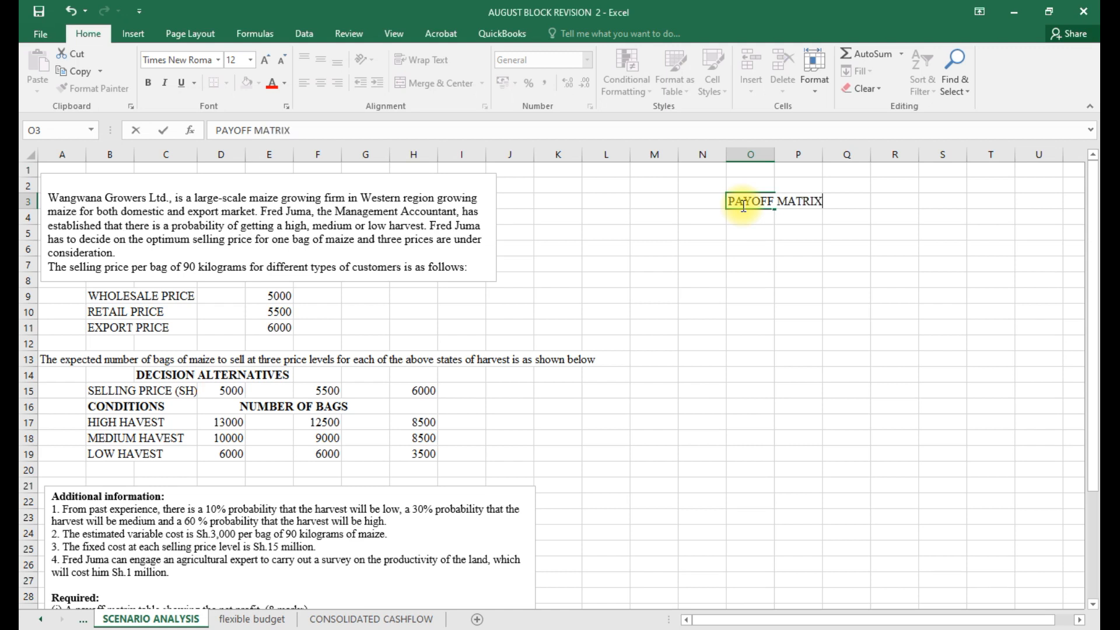
pyautogui.write(' SHOWI')
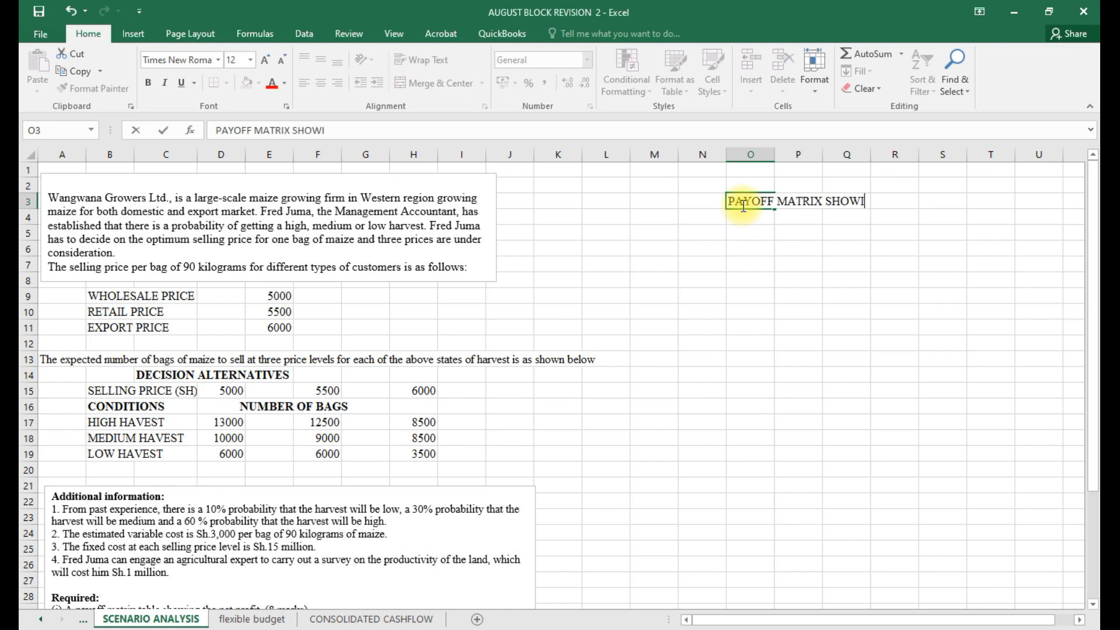
pyautogui.write('NG THE NER')
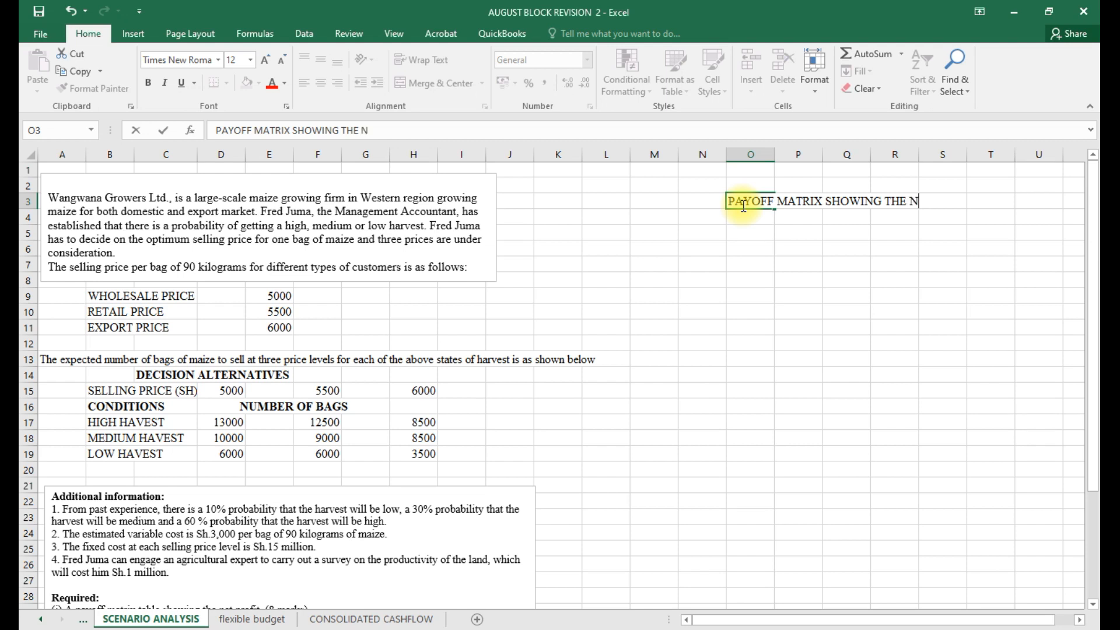
pyautogui.press('BackSpace')
pyautogui.write('T PROFIT')
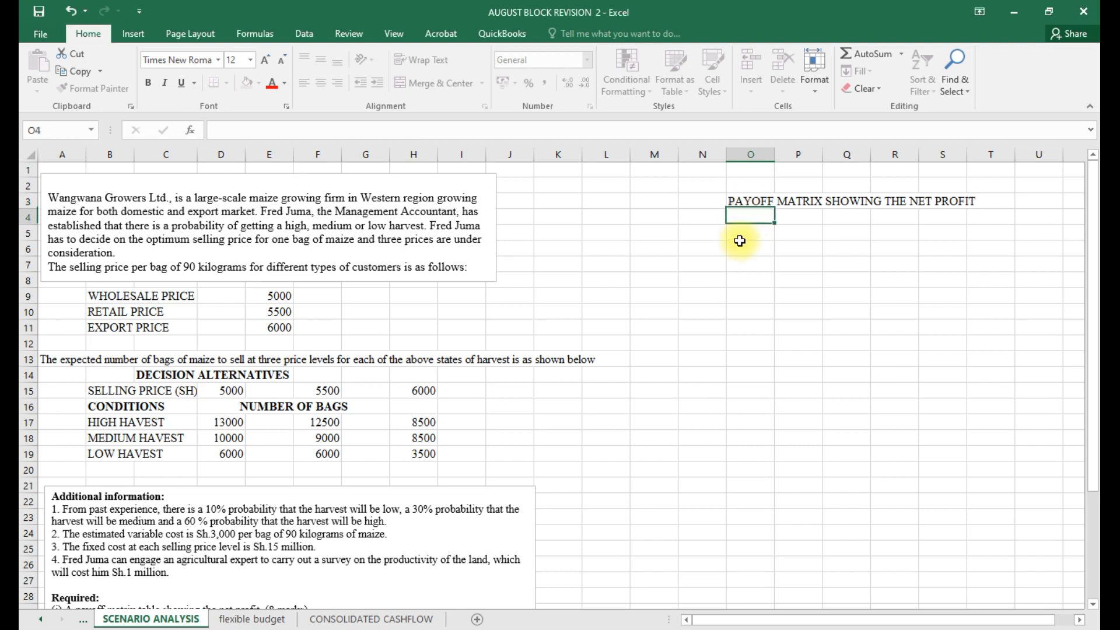
pyautogui.click(741, 247)
pyautogui.click(742, 205)
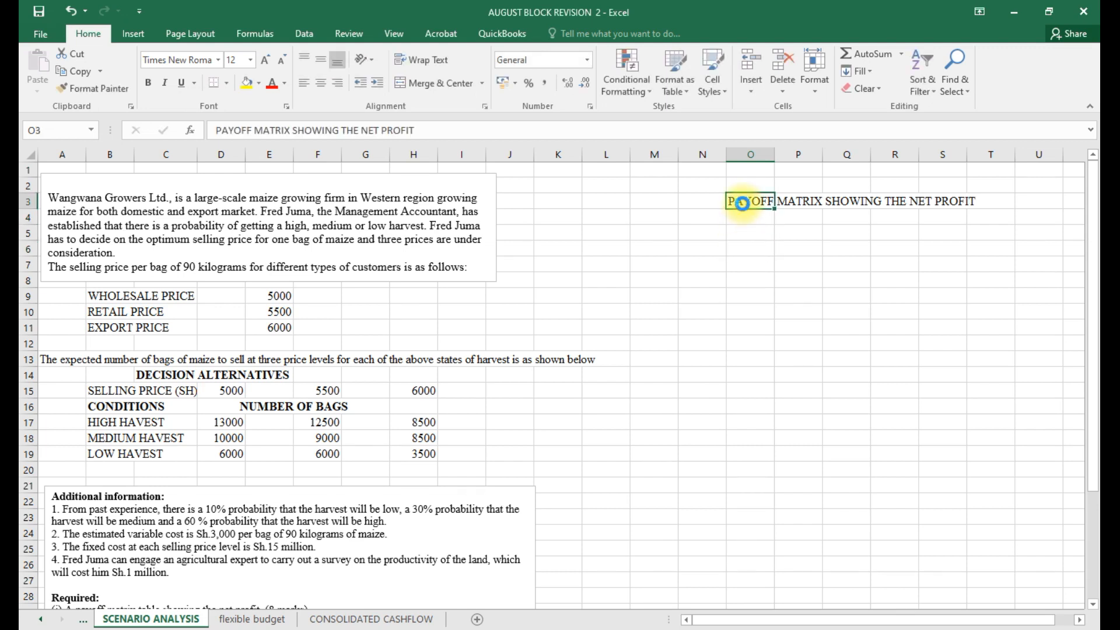
pyautogui.hotkey('ctrl', 'b')
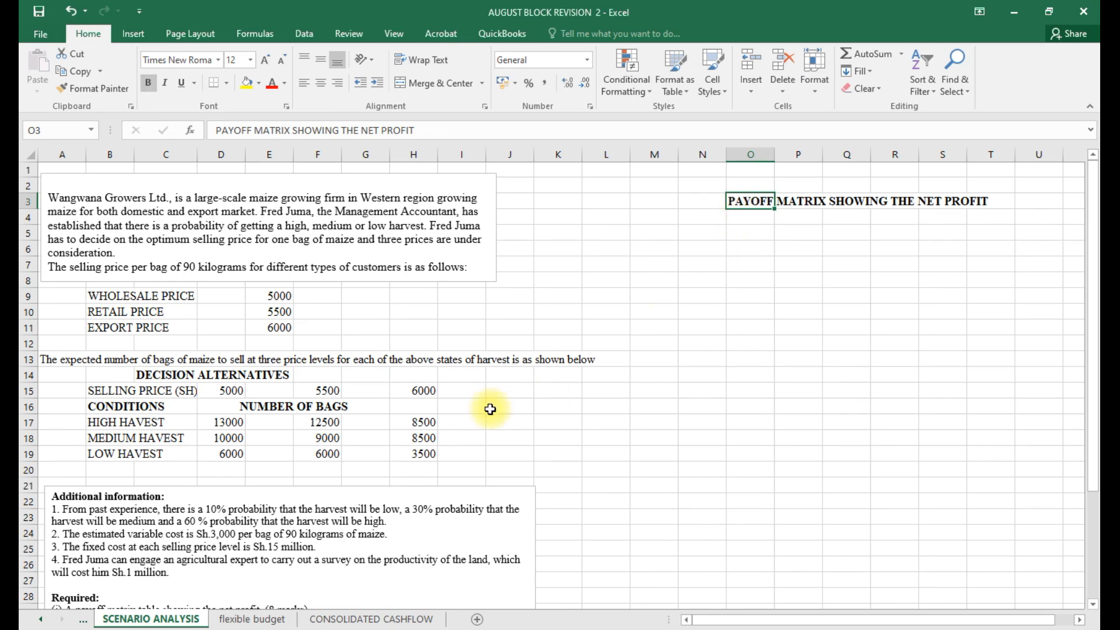
# Insert the word TABLE after MATRIX in the title in O3, so it reads PAYOFF MATRIX TABLE SHOWING THE NET PROFIT.
pyautogui.scroll(-1, 490, 409)
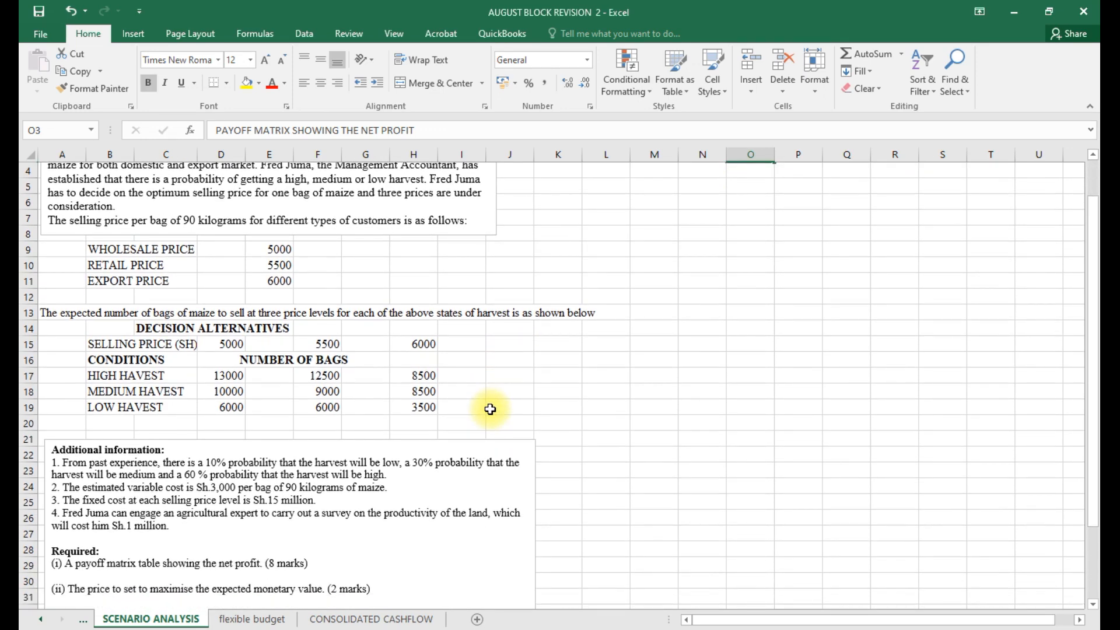
pyautogui.scroll(1, 490, 409)
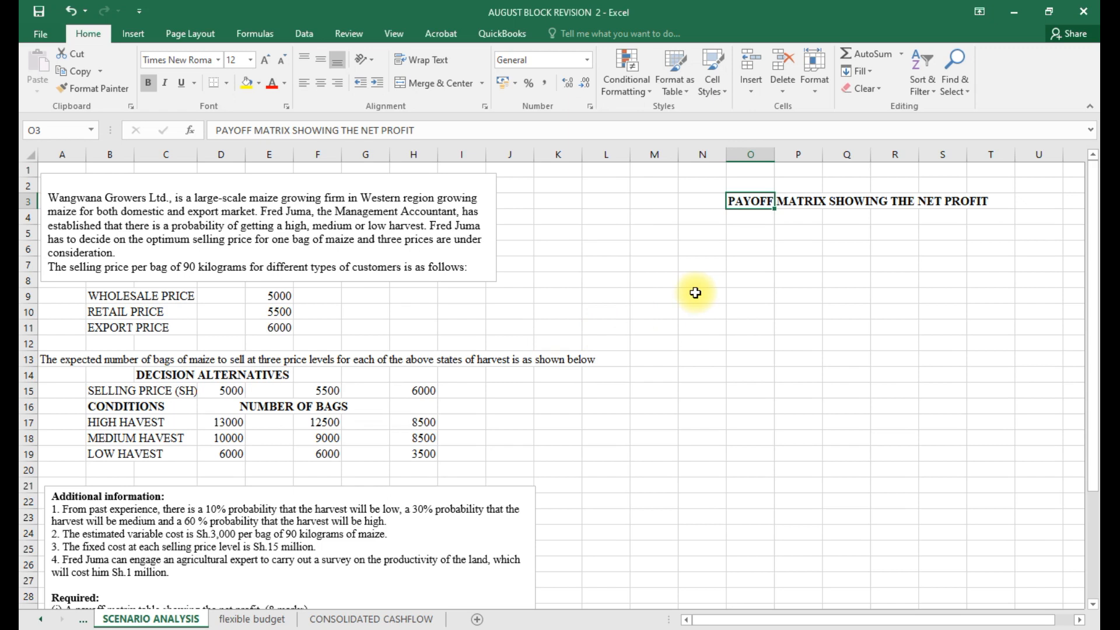
pyautogui.doubleClick(742, 201)
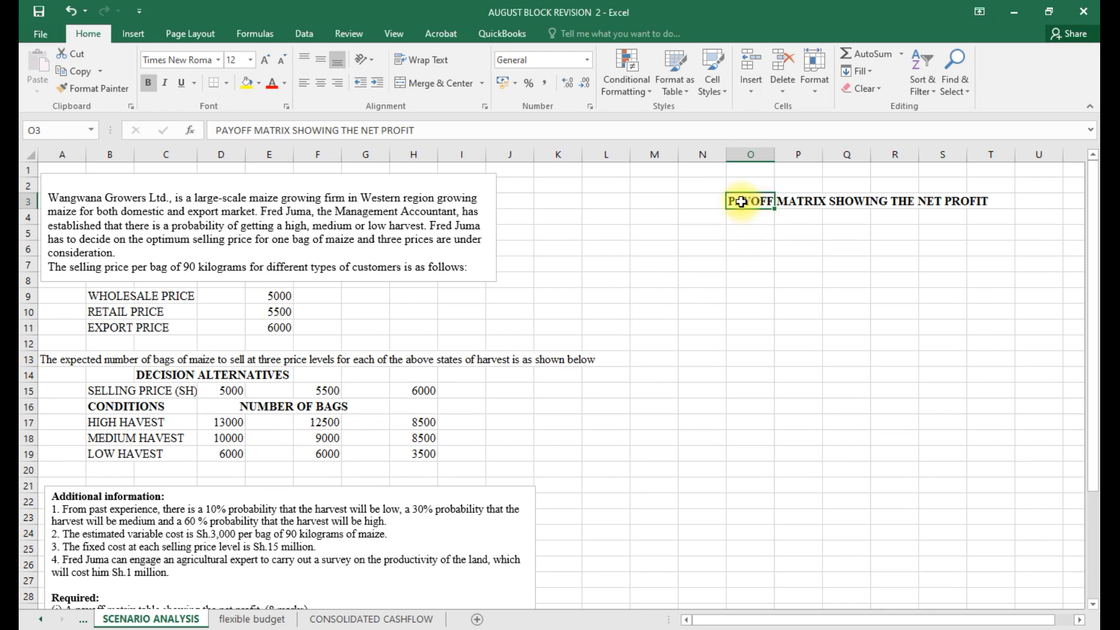
pyautogui.press('Right')
pyautogui.press('Right')
pyautogui.press('Right')
pyautogui.press('Right')
pyautogui.press('Right')
pyautogui.press('Right')
pyautogui.press('Right')
pyautogui.press('Right')
pyautogui.press('Right')
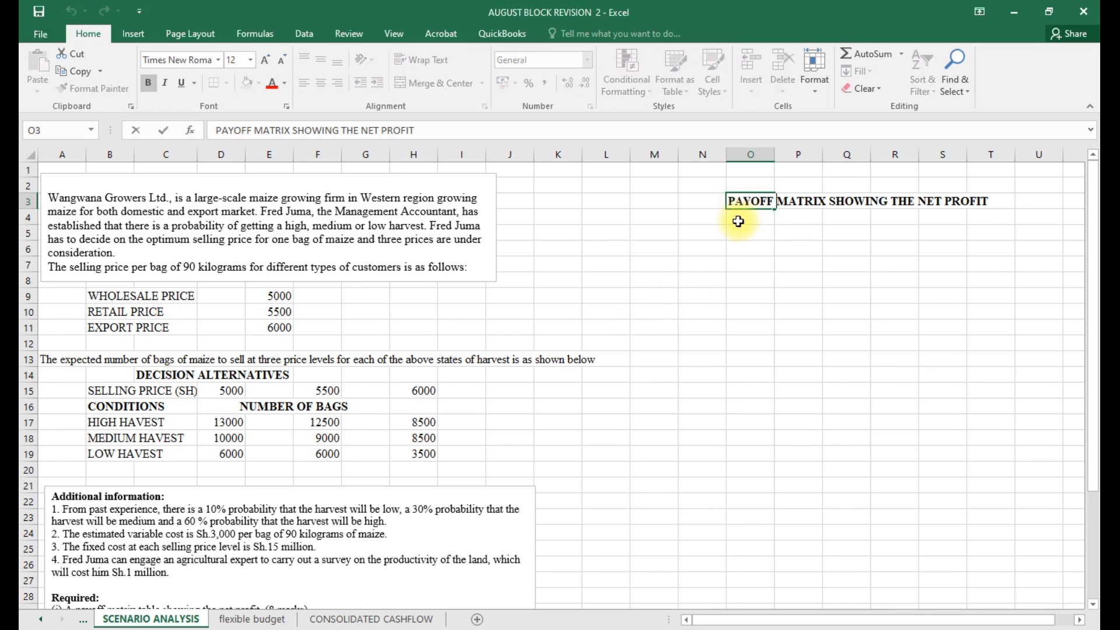
pyautogui.press('Right')
pyautogui.press('Right')
pyautogui.write('TAB')
pyautogui.write('E')
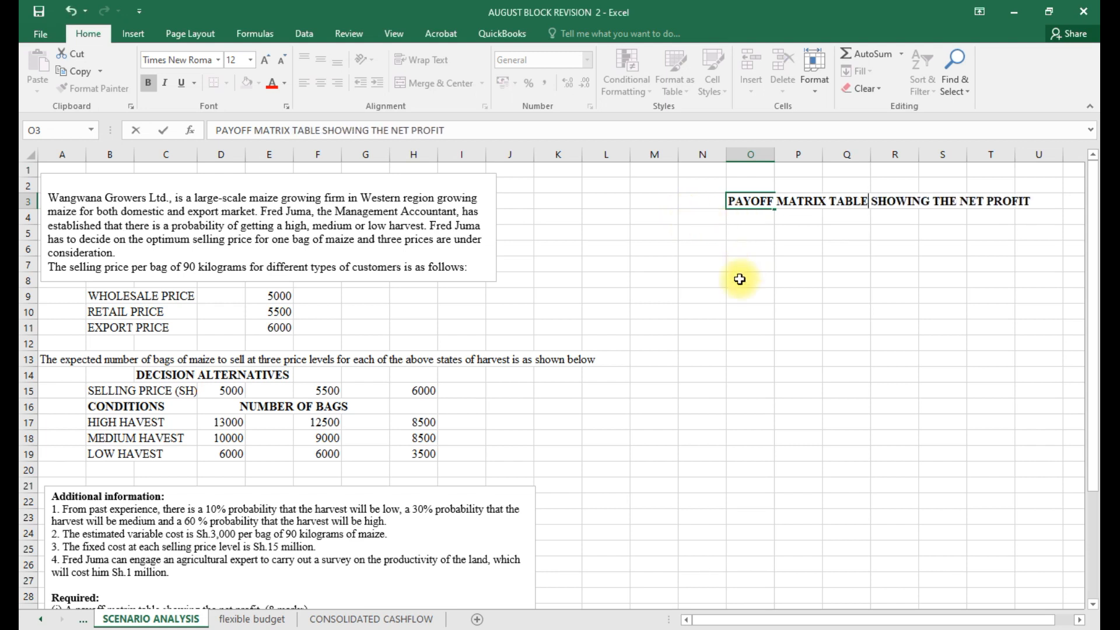
pyautogui.scroll(-1, 692, 391)
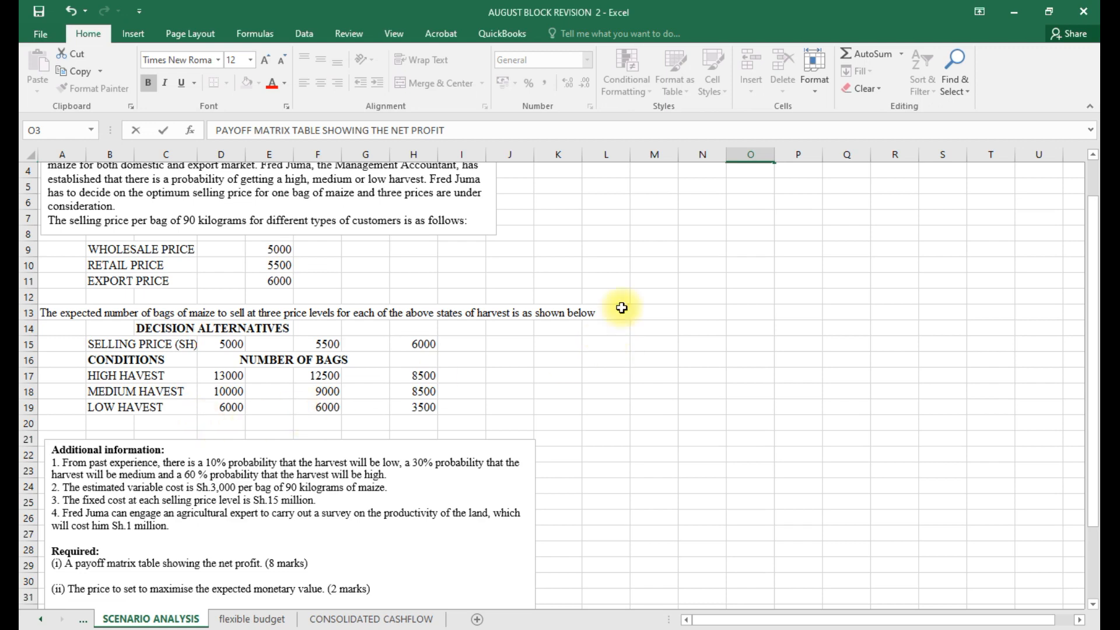
pyautogui.scroll(1, 601, 373)
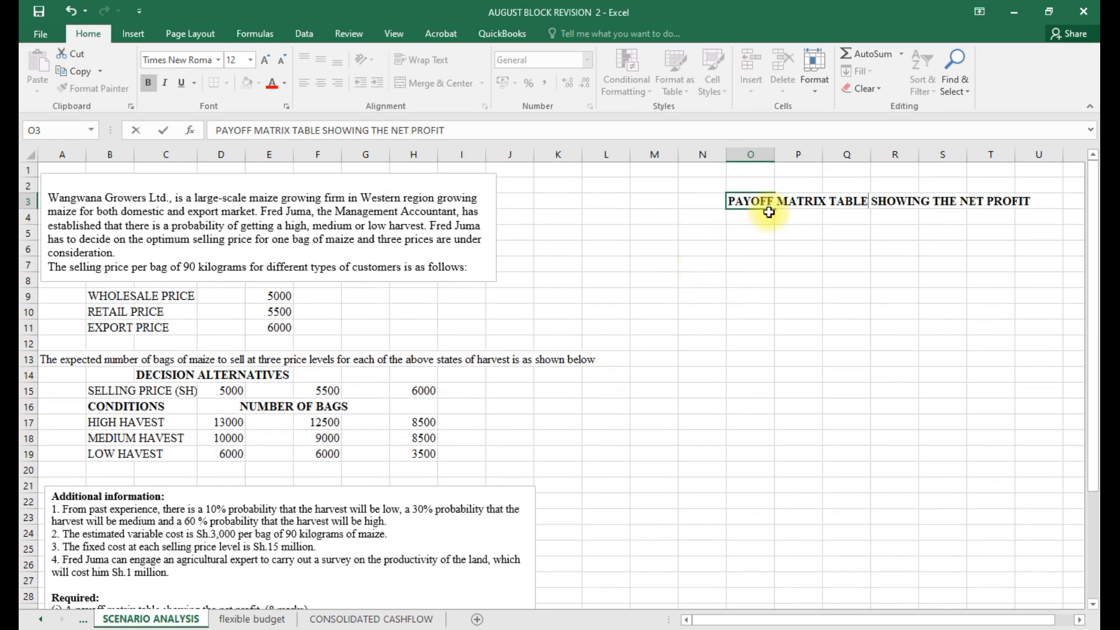
pyautogui.click(756, 230)
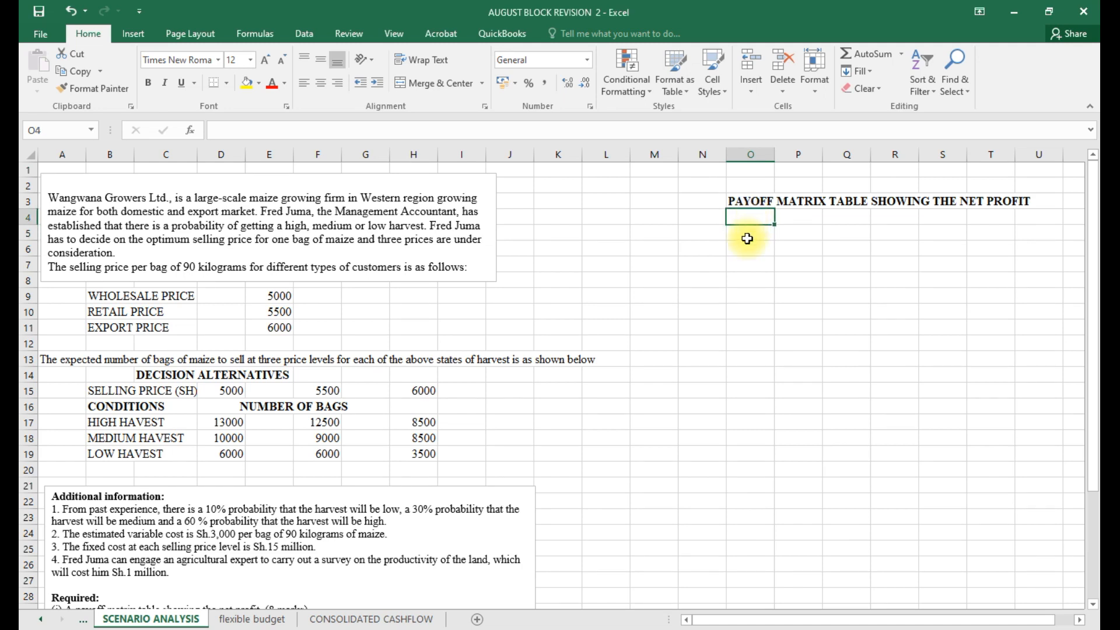
# Enter the selling prices 5000, 5500 and 6000 as column headings in cells P5 to R5.
pyautogui.click(802, 238)
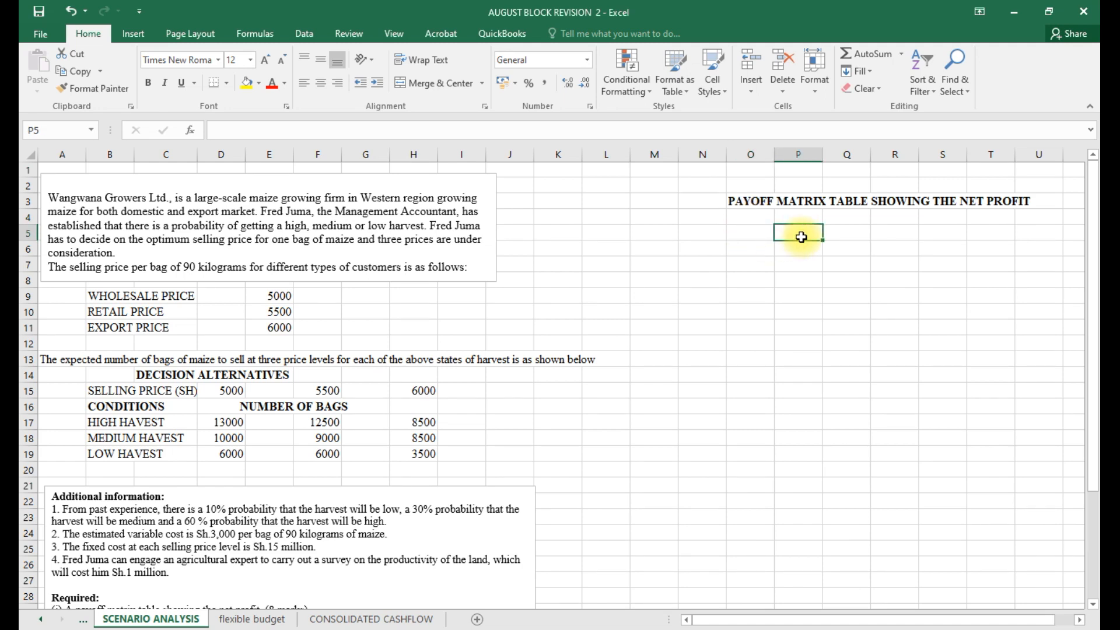
pyautogui.write('5000')
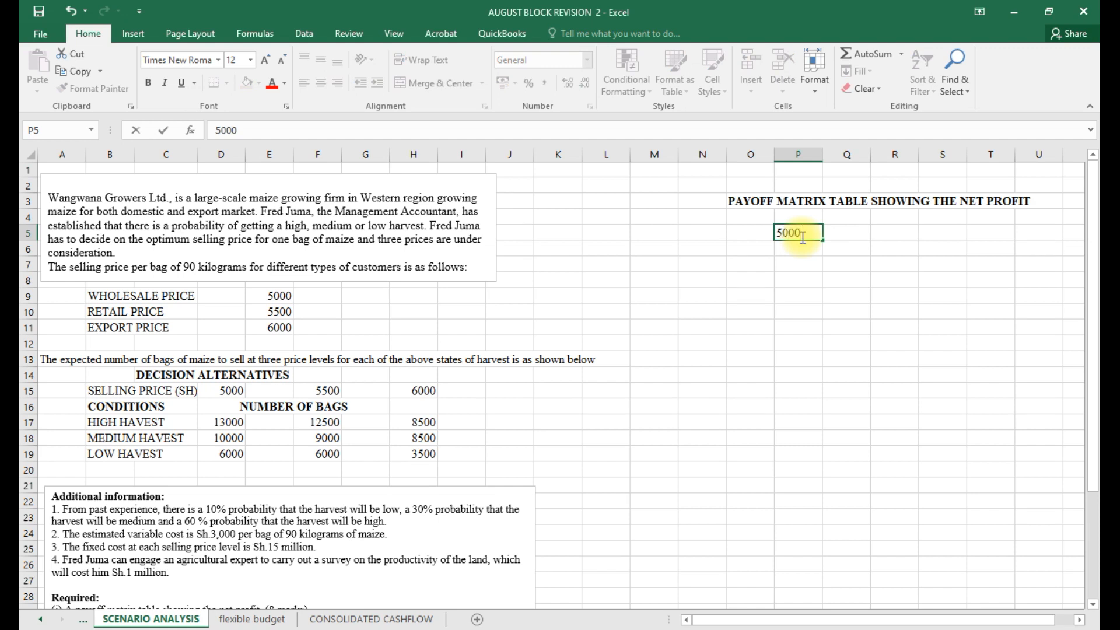
pyautogui.click(845, 231)
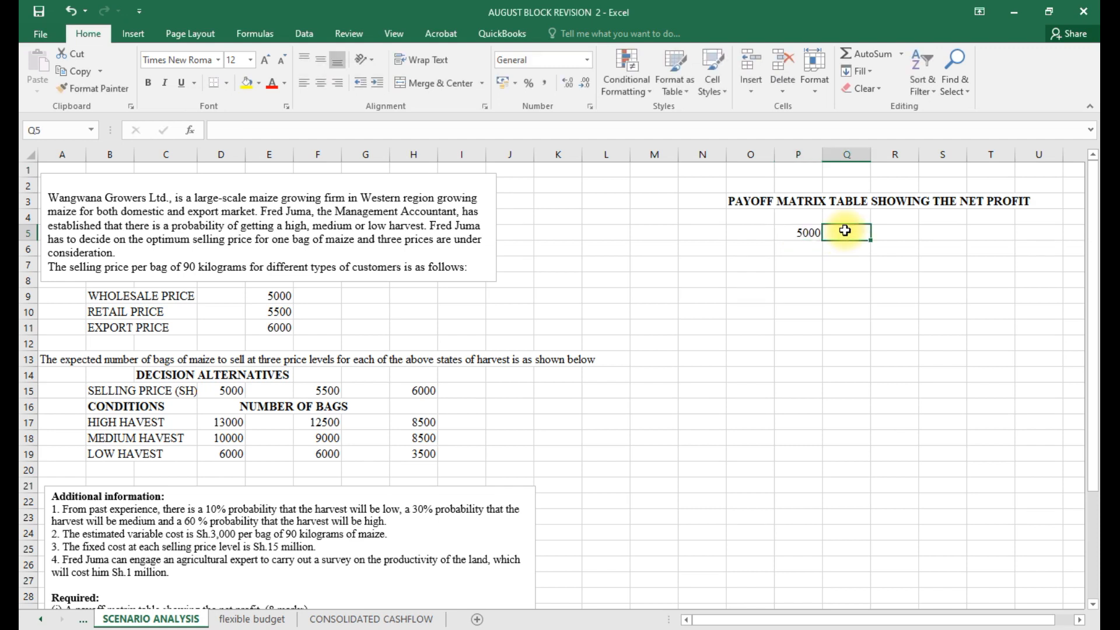
pyautogui.write('5500')
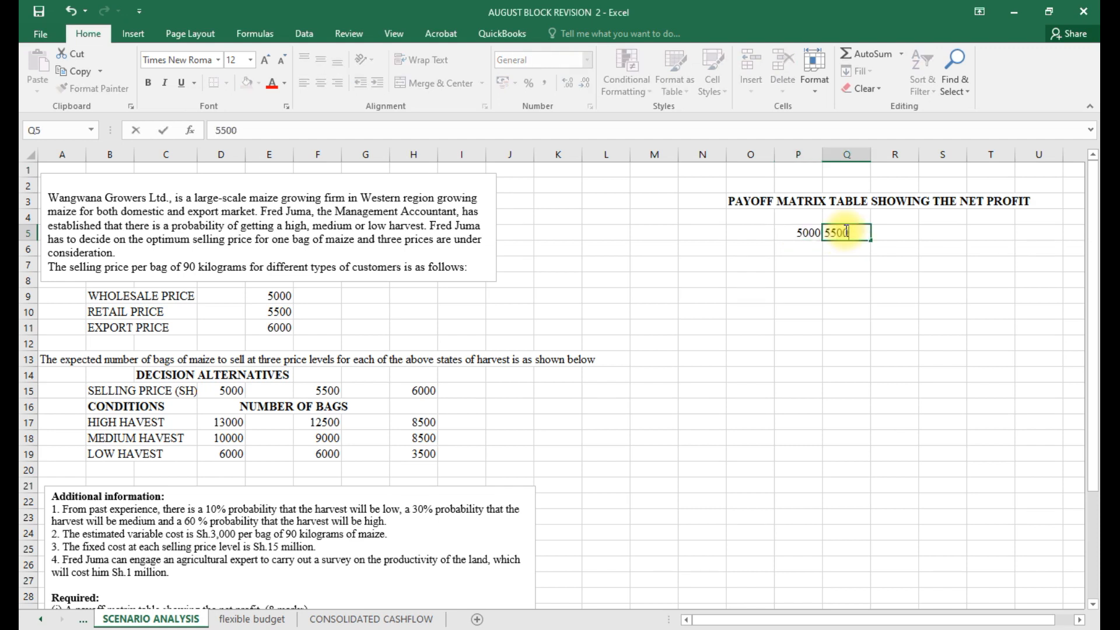
pyautogui.click(894, 234)
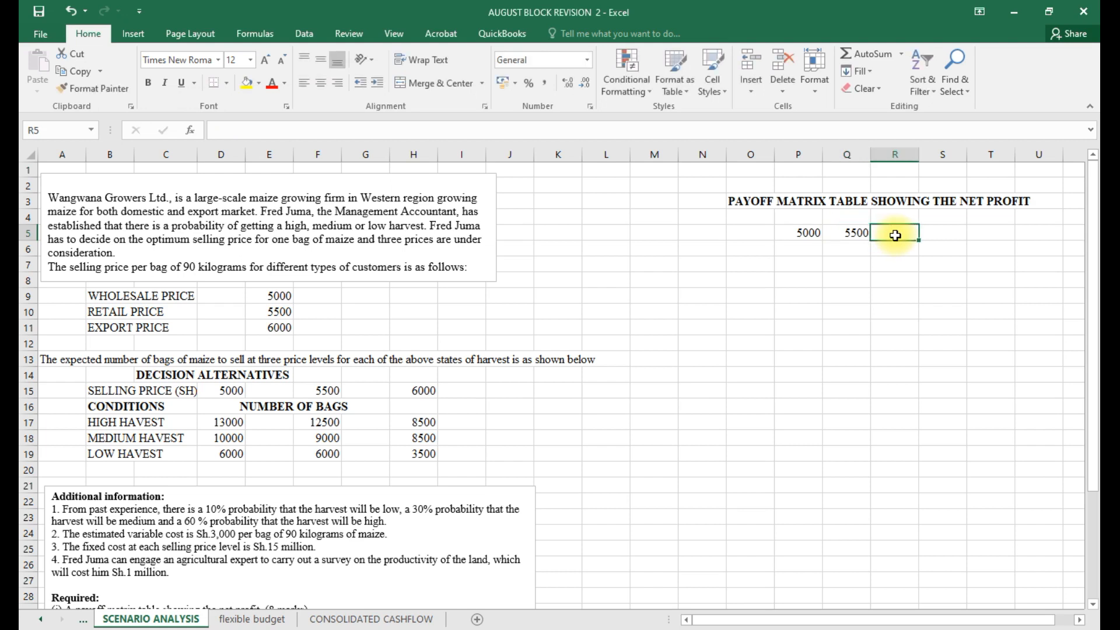
pyautogui.write('6000')
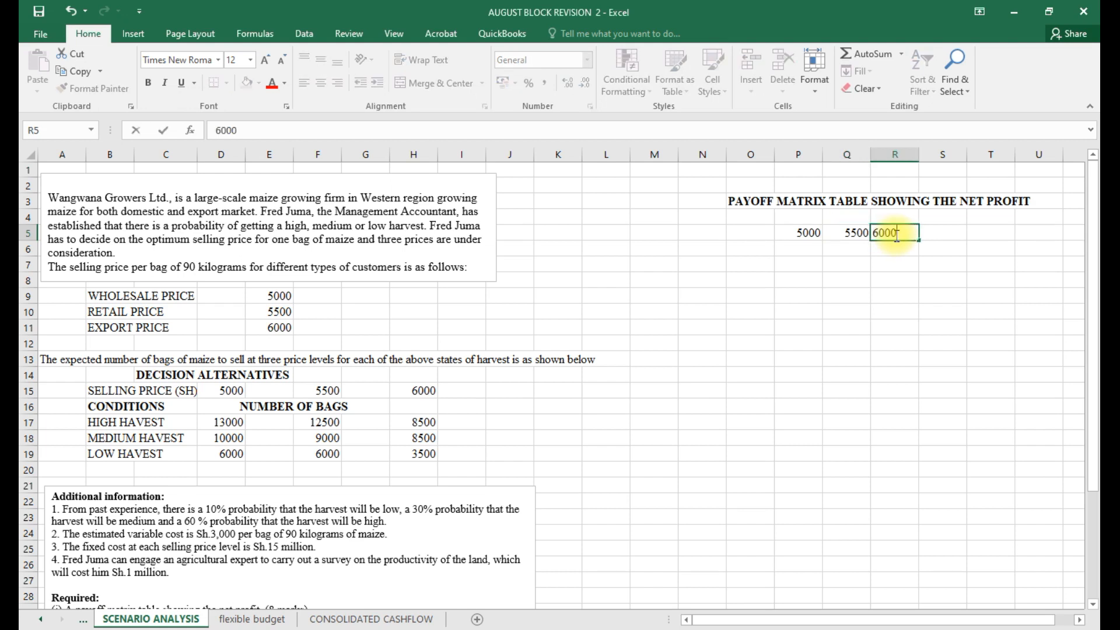
pyautogui.click(746, 249)
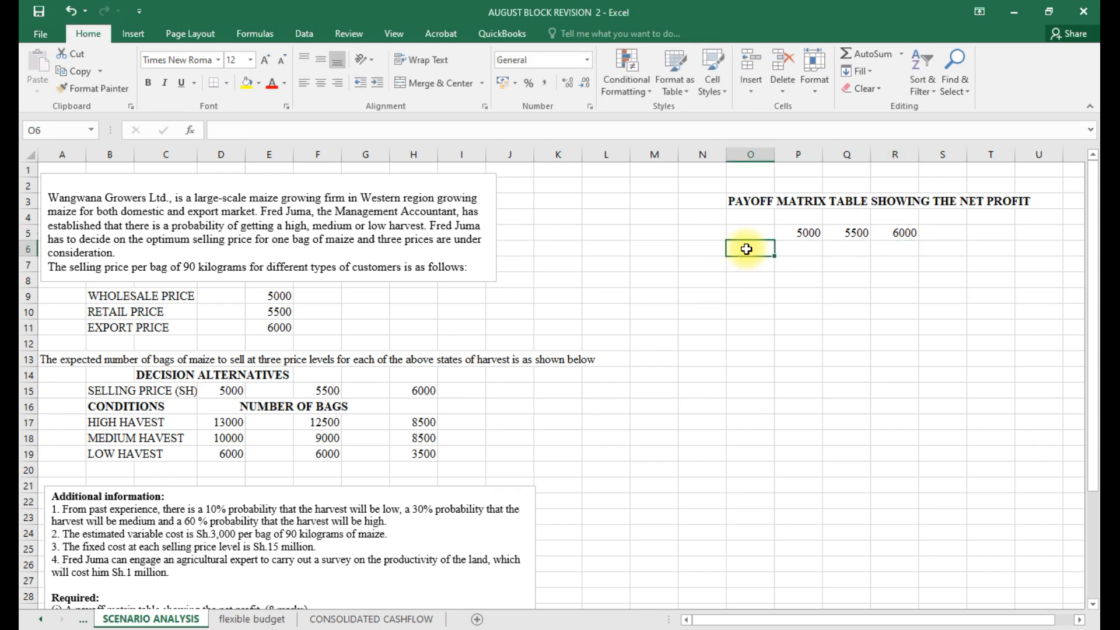
# Enter the row labels High havest, Medium havest and Low harvest in cells N6 to N8.
pyautogui.click(706, 251)
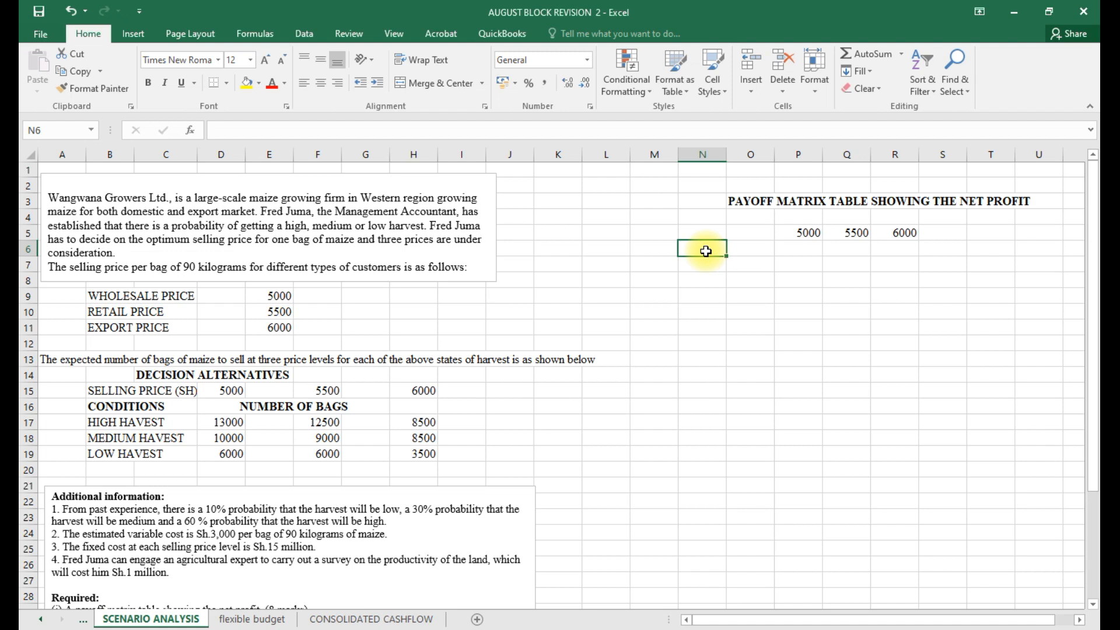
pyautogui.write('High')
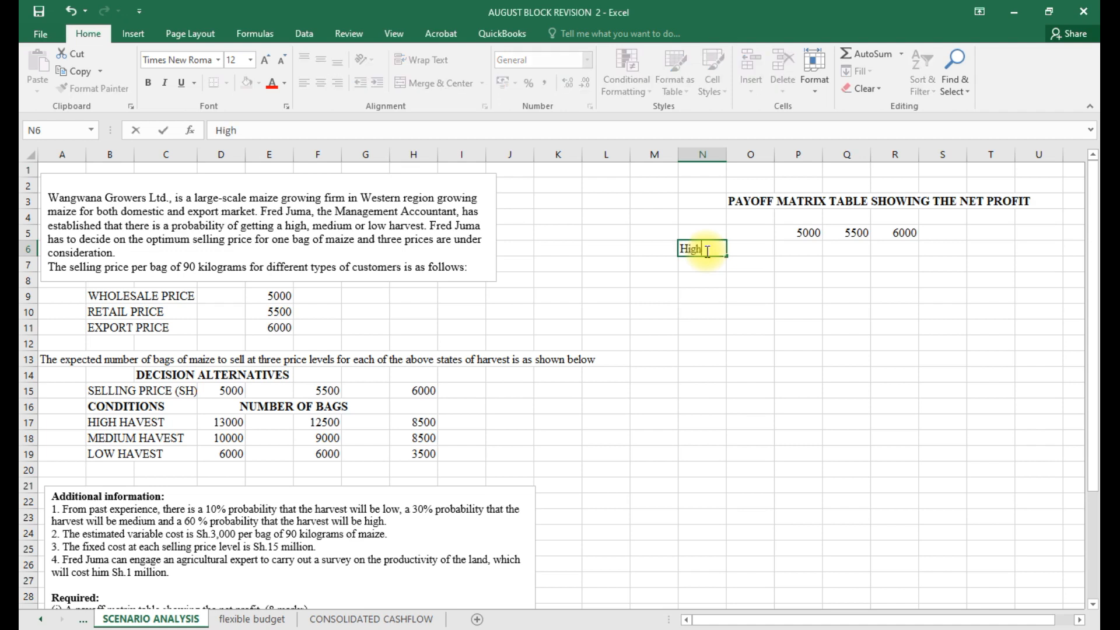
pyautogui.write(' havest')
pyautogui.press('Return')
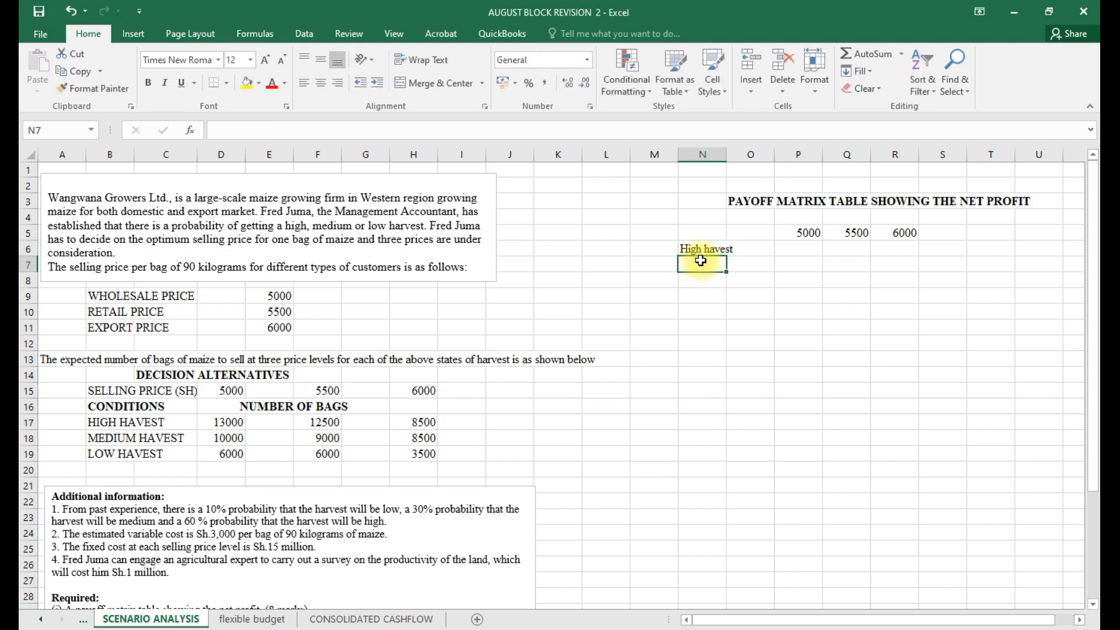
pyautogui.write('Me')
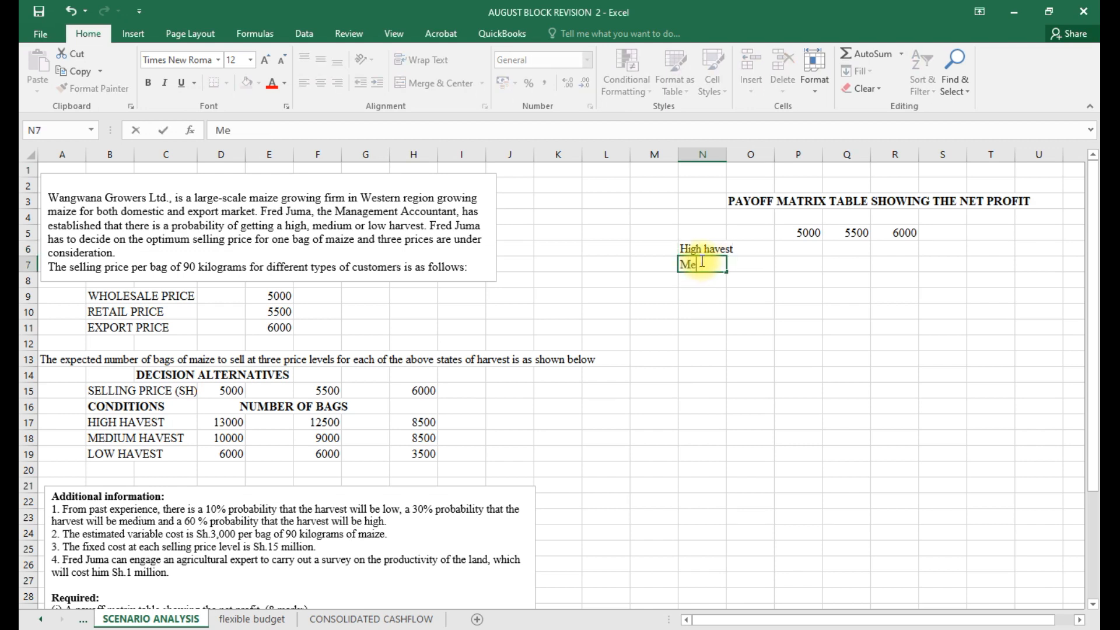
pyautogui.write('dium havest')
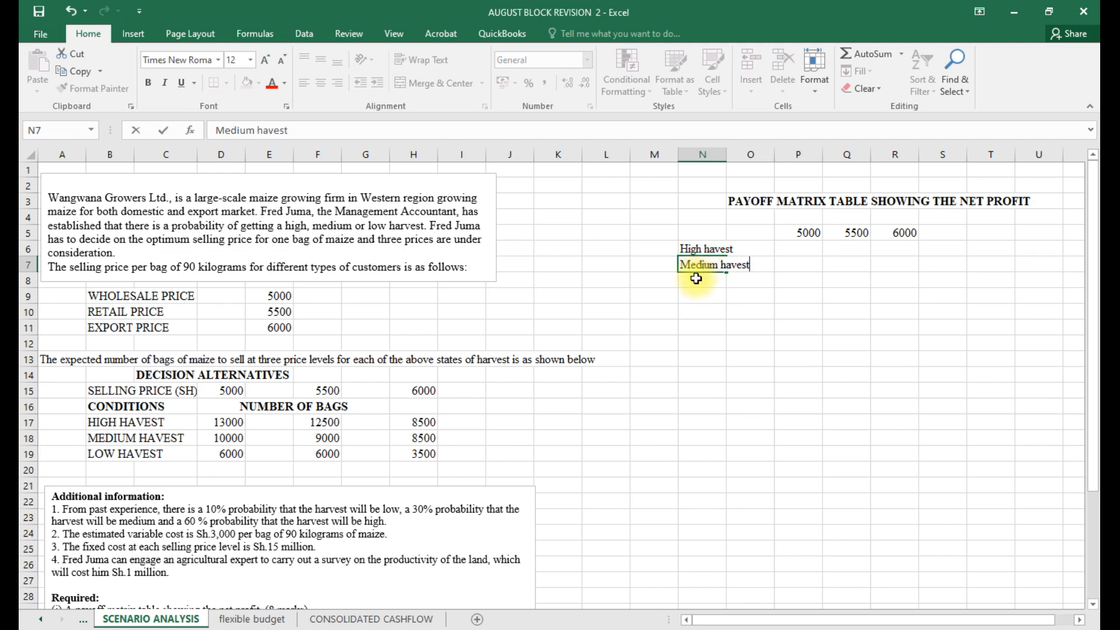
pyautogui.click(696, 279)
pyautogui.write('L')
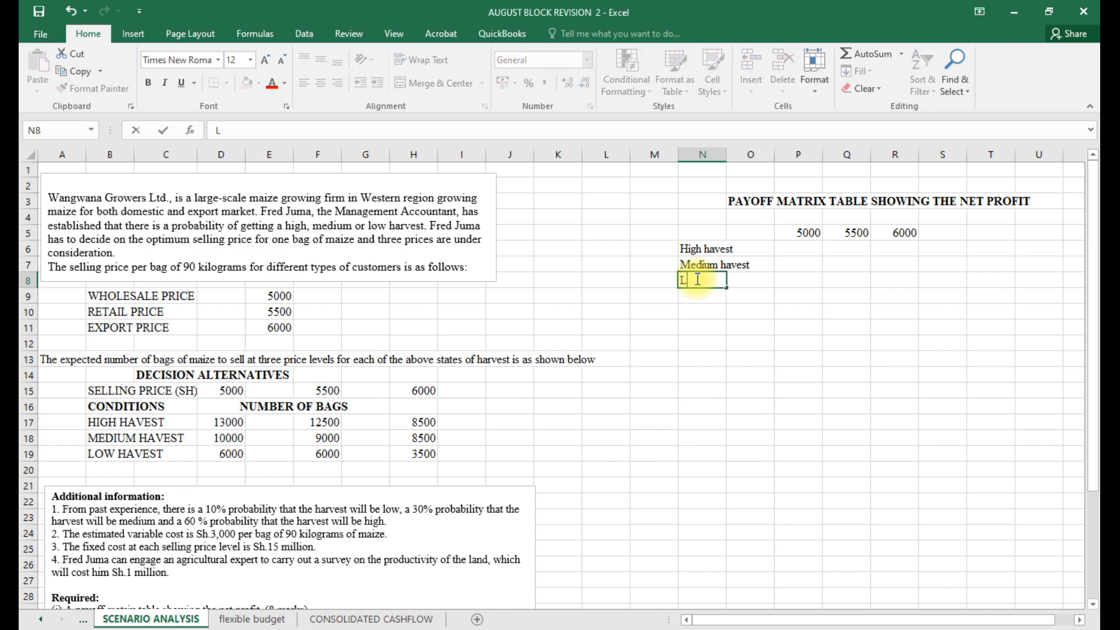
pyautogui.write('ow harves')
pyautogui.write('t')
# Correct the spelling of havest to harvest in the row labels in N7 and N6.
pyautogui.click(691, 268)
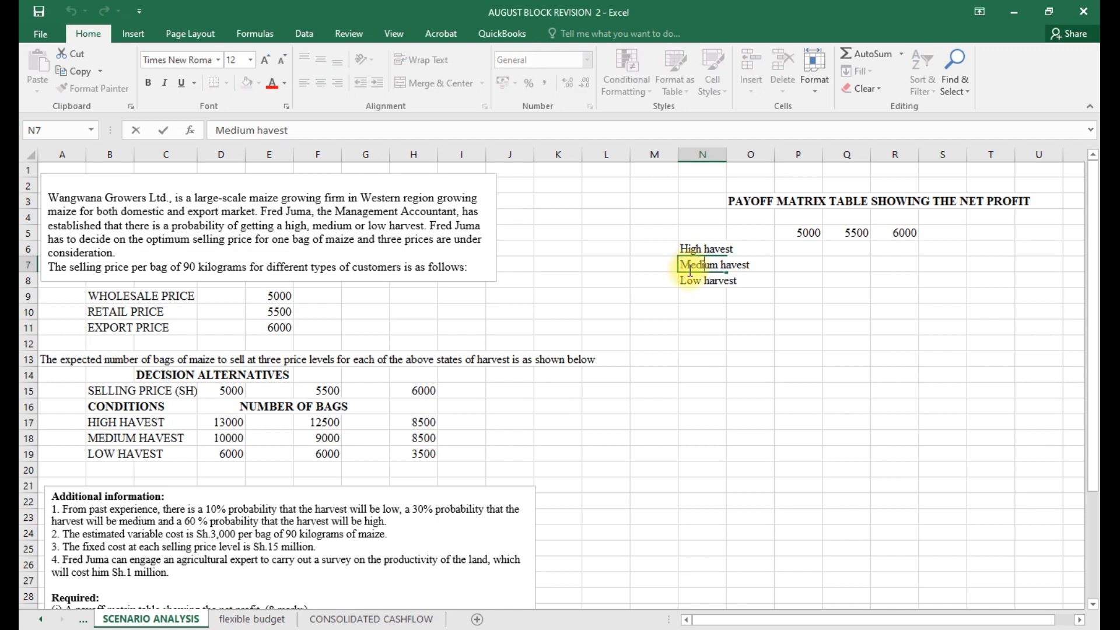
pyautogui.write('r')
pyautogui.click(689, 245)
pyautogui.doubleClick(690, 246)
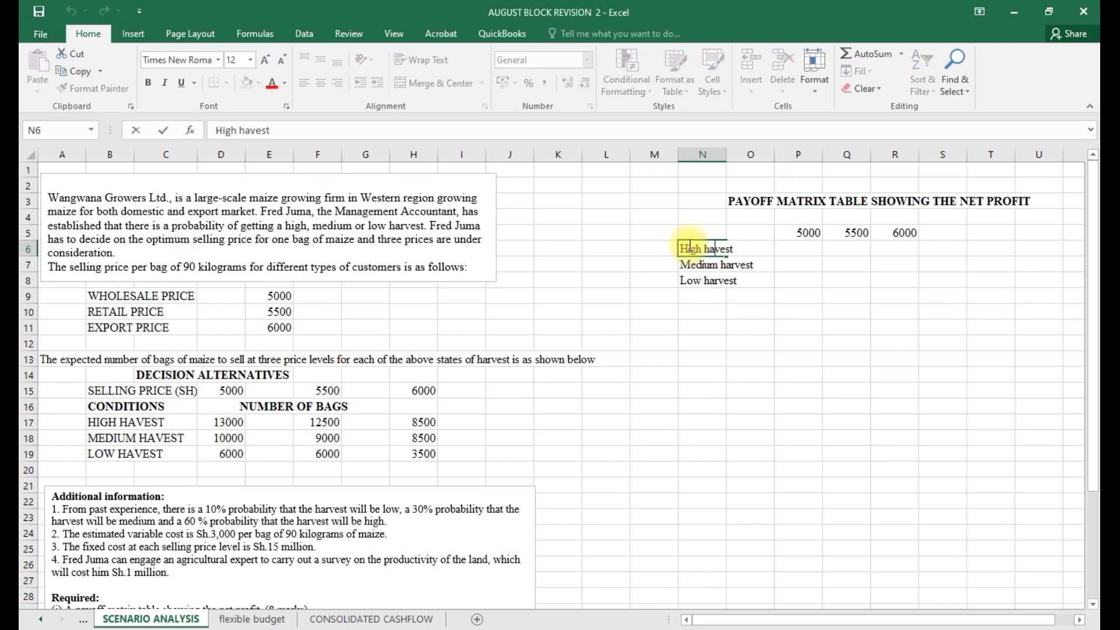
pyautogui.write('r')
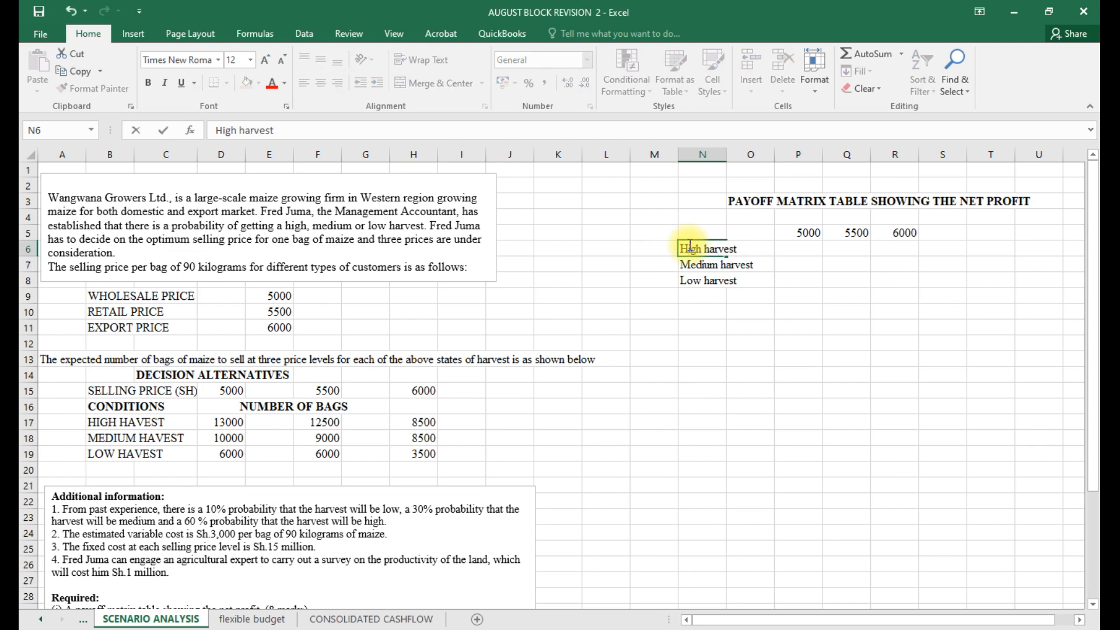
pyautogui.click(791, 244)
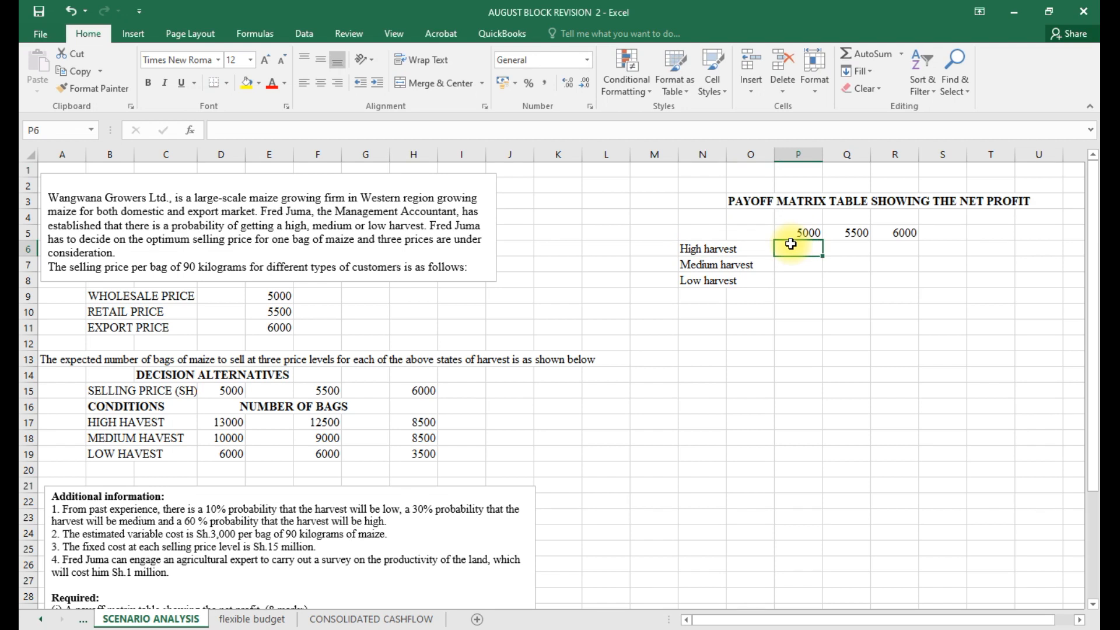
pyautogui.click(1021, 624)
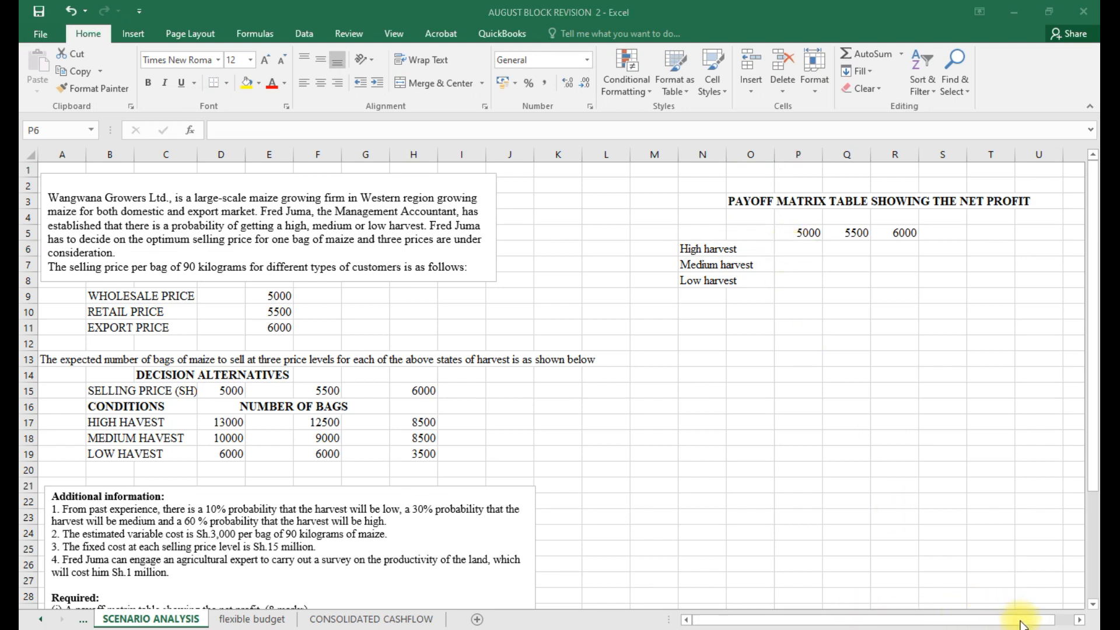
pyautogui.click(758, 317)
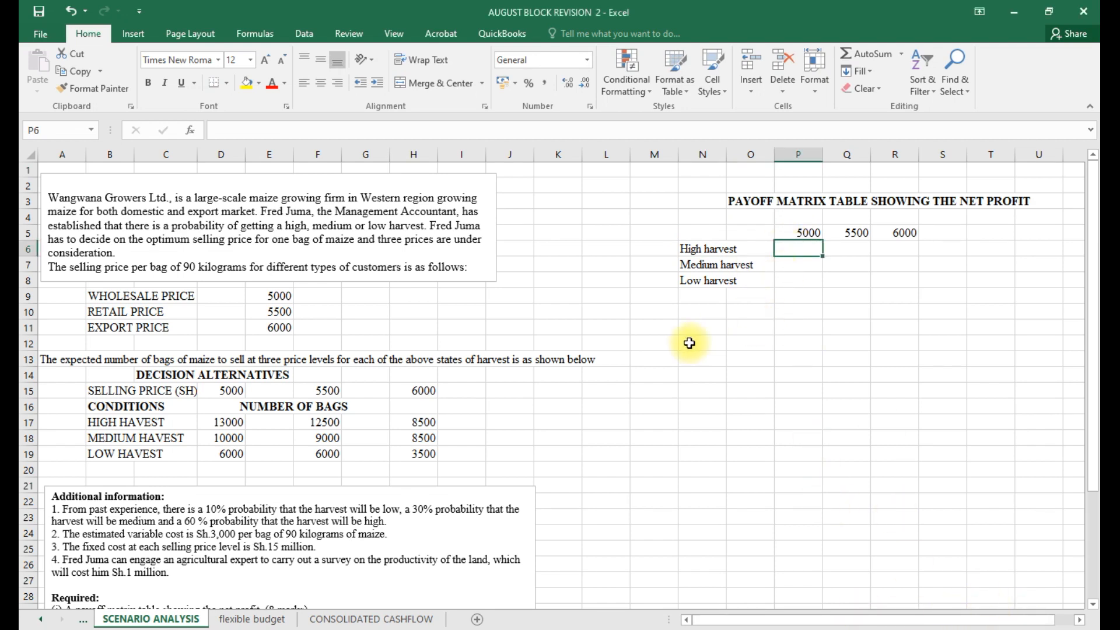
# Enter the formula note profit=(sp-v.c)no of units as text in cell K2.
pyautogui.click(578, 186)
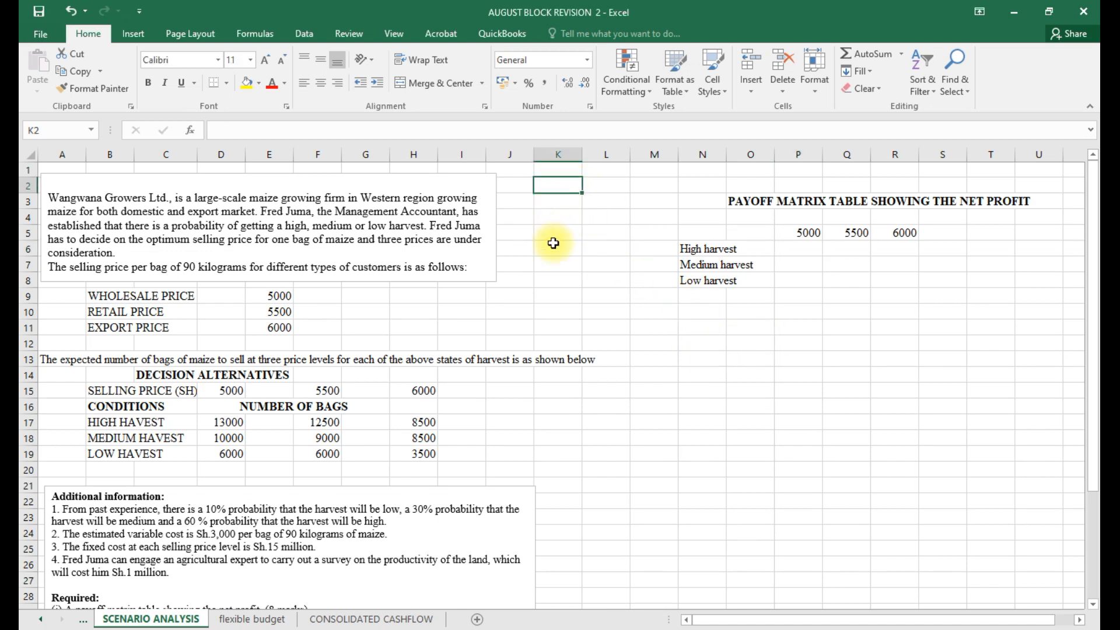
pyautogui.write('pro')
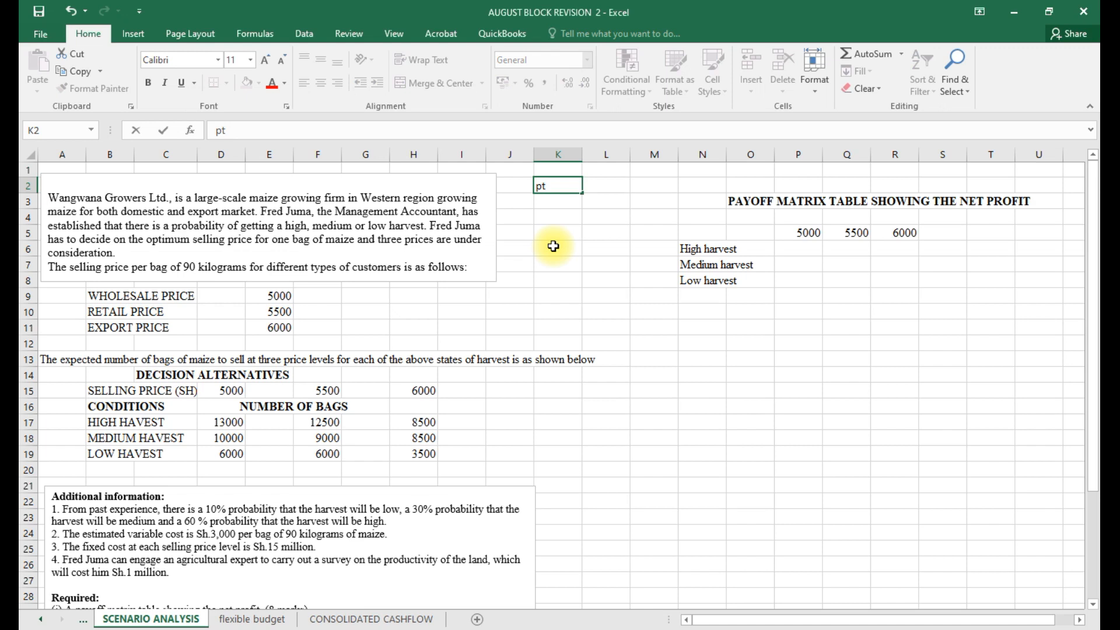
pyautogui.write('fit')
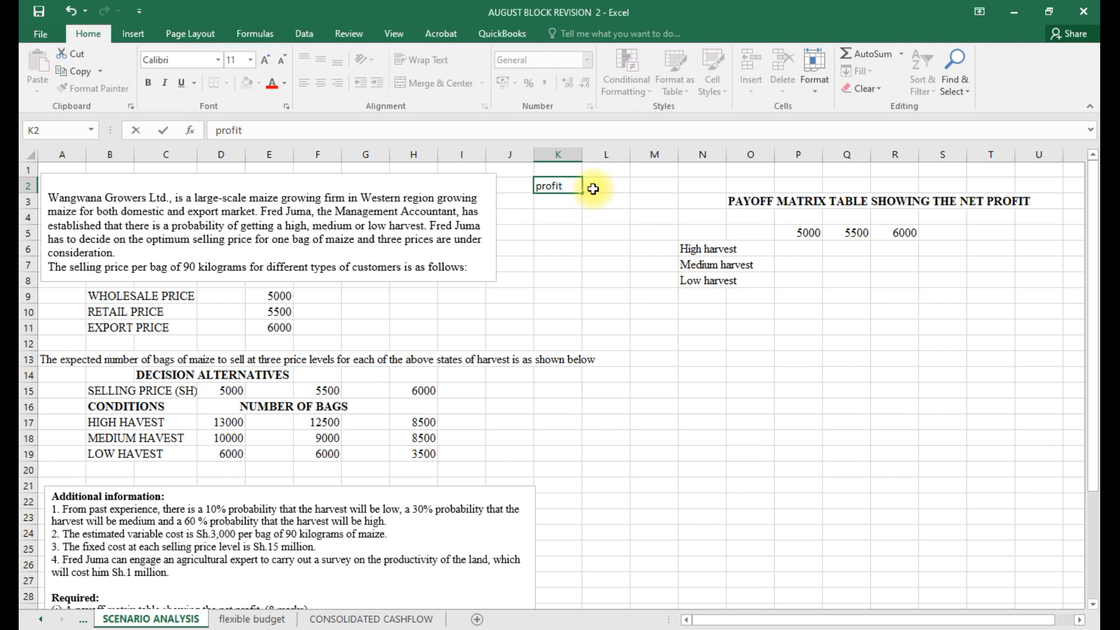
pyautogui.write('=sp-v.c)')
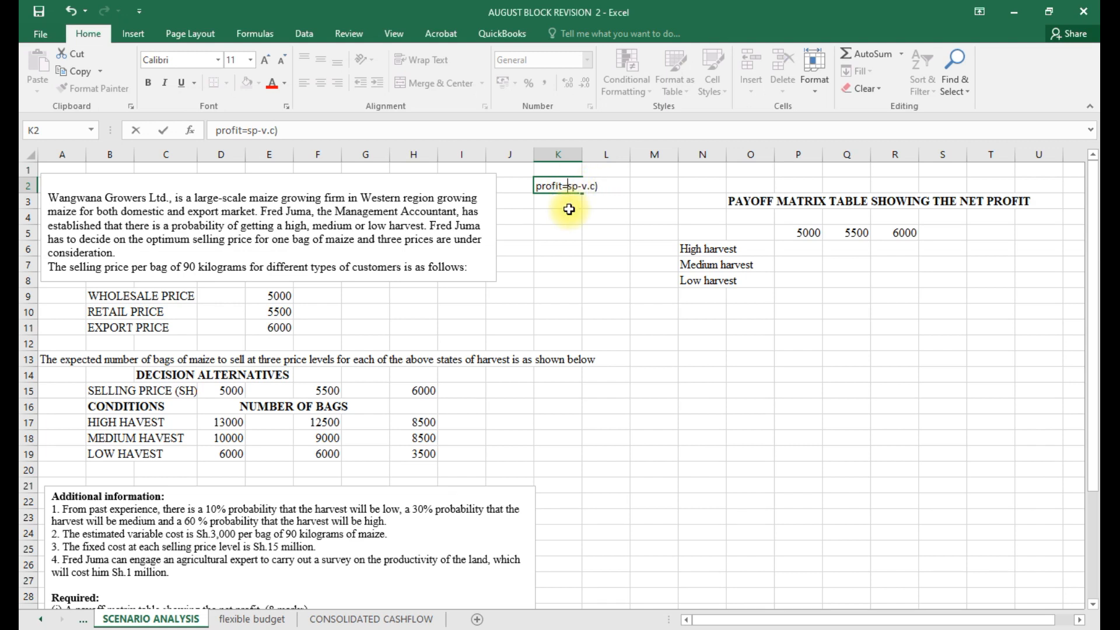
pyautogui.write('(')
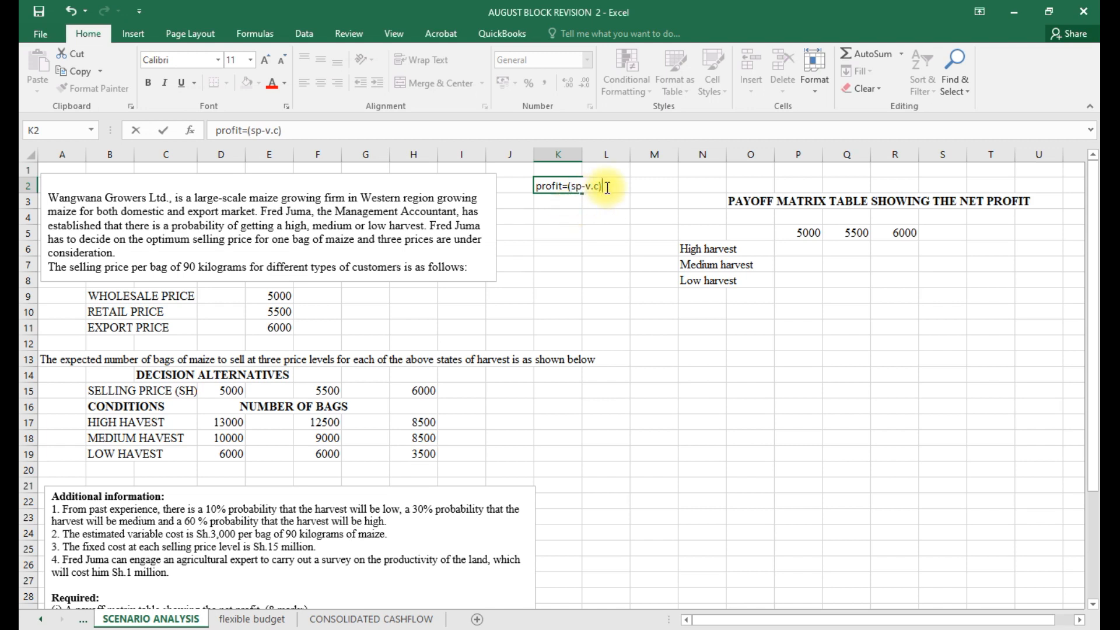
pyautogui.write('no of units')
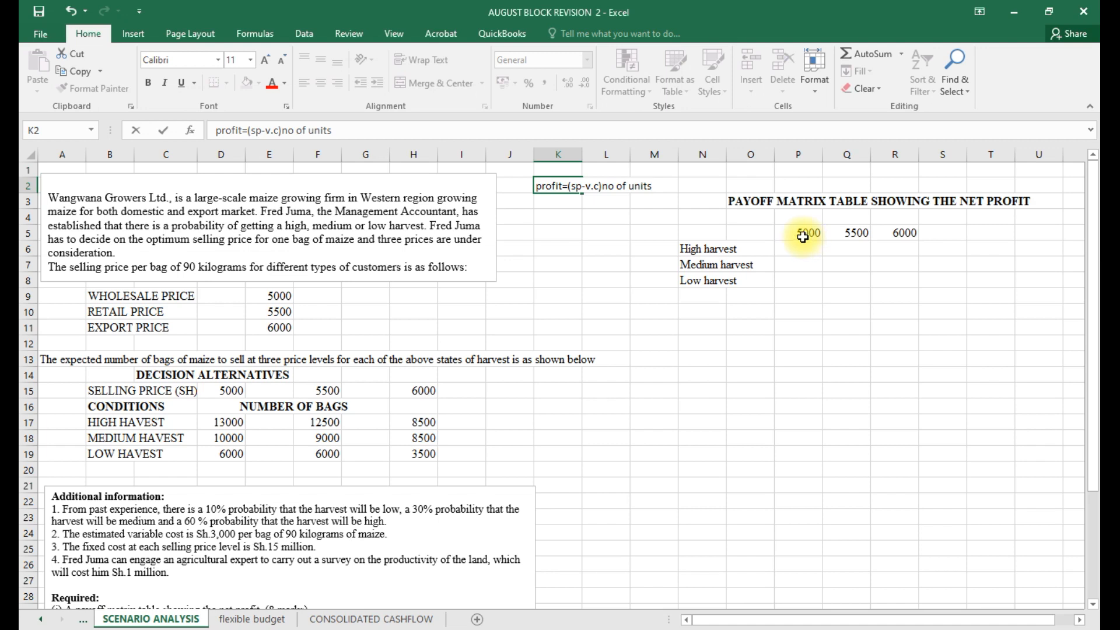
pyautogui.click(789, 251)
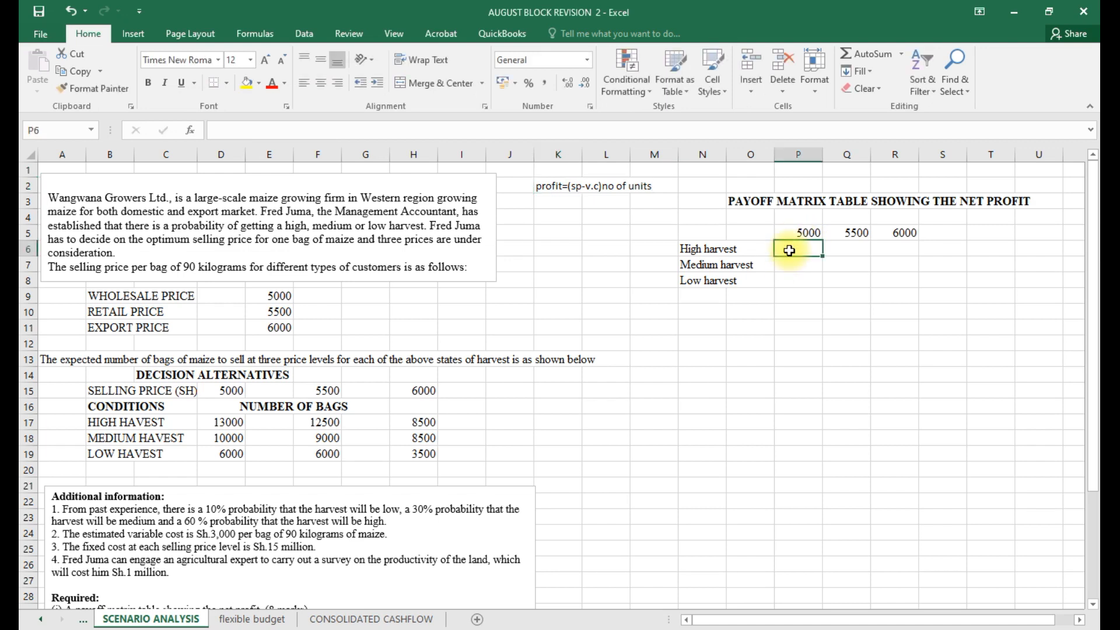
pyautogui.write('=')
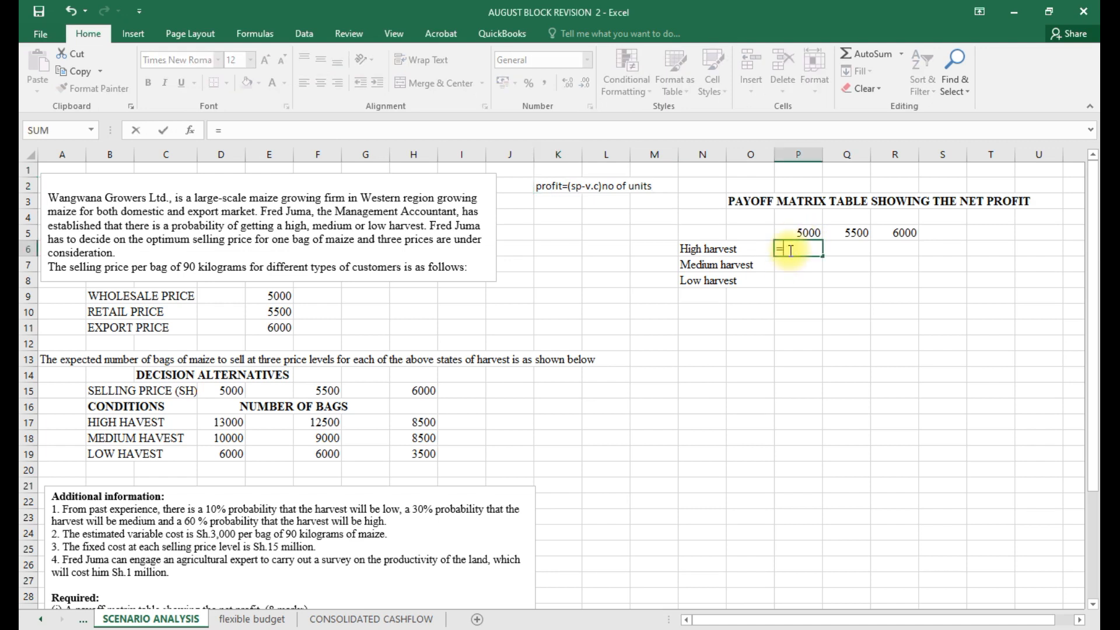
pyautogui.write('(')
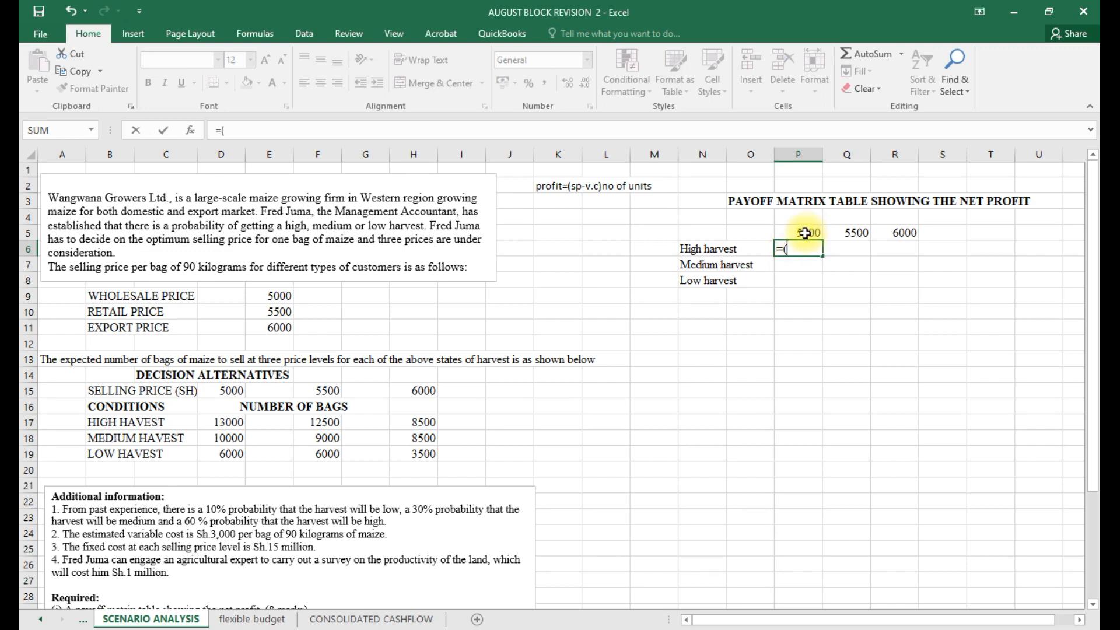
pyautogui.press('BackSpace')
pyautogui.press('BackSpace')
pyautogui.press('Escape')
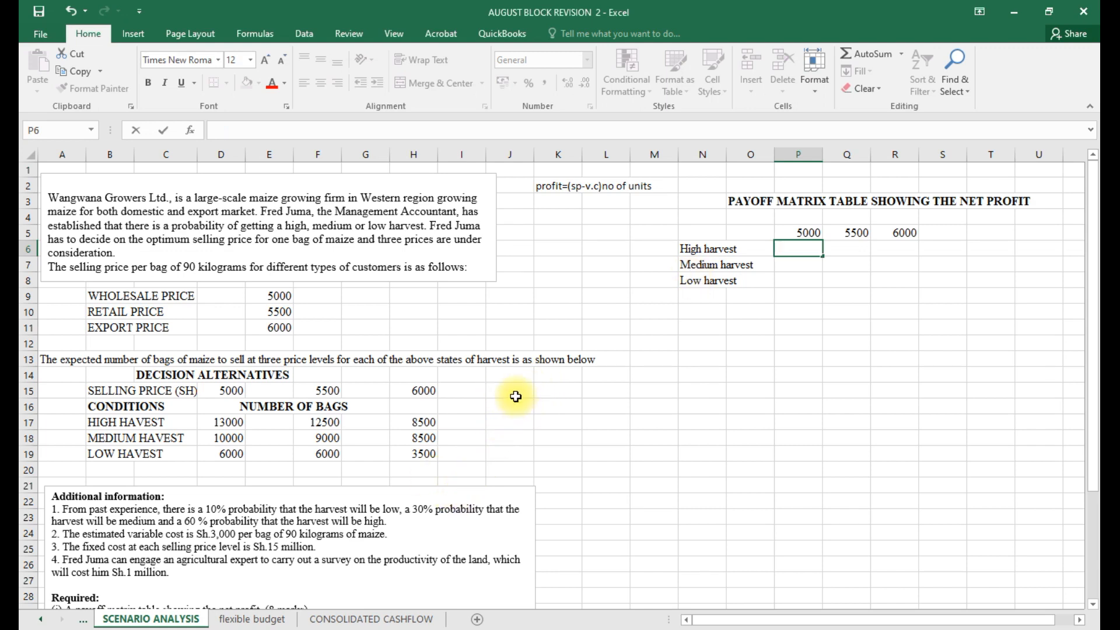
# Enter the label variable cost in cell J15 and its value 3000 in K15.
pyautogui.click(519, 391)
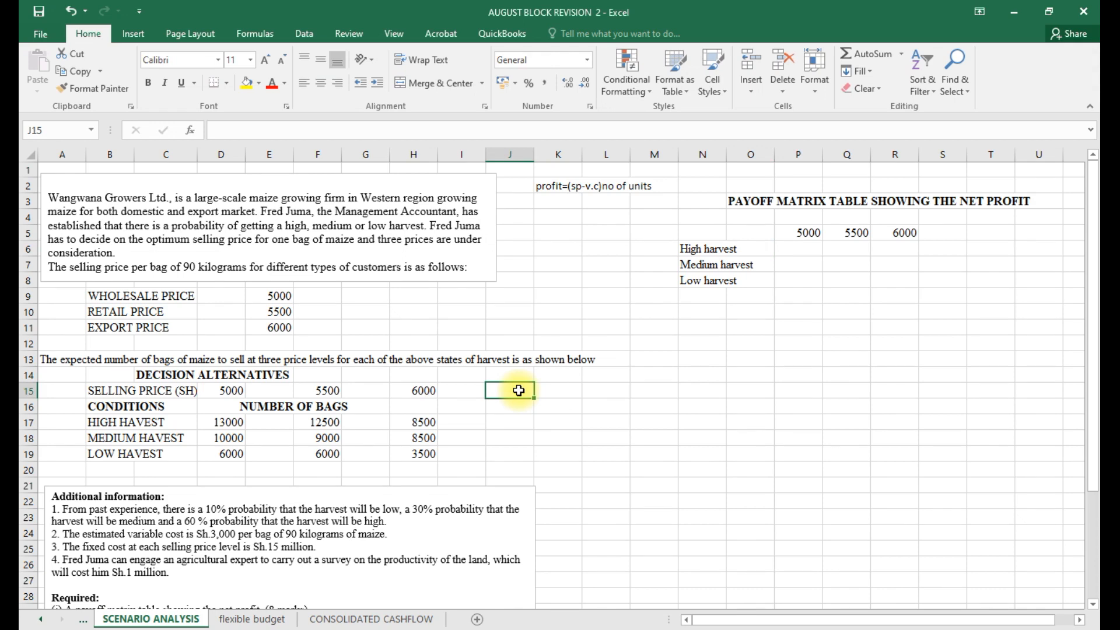
pyautogui.write('varoble')
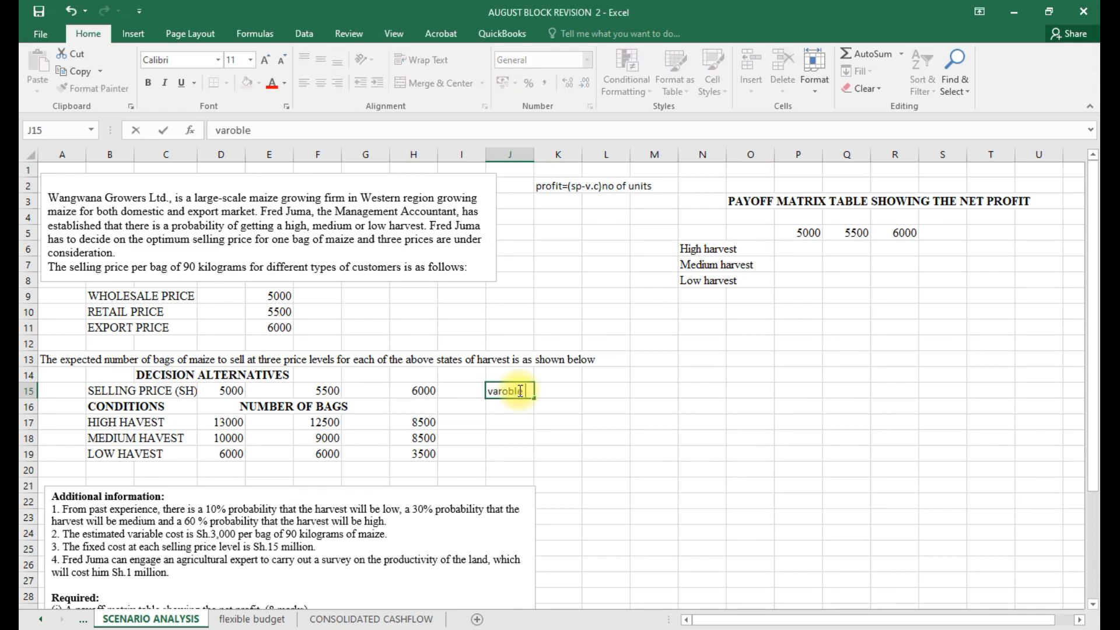
pyautogui.write(' cost')
pyautogui.click(508, 391)
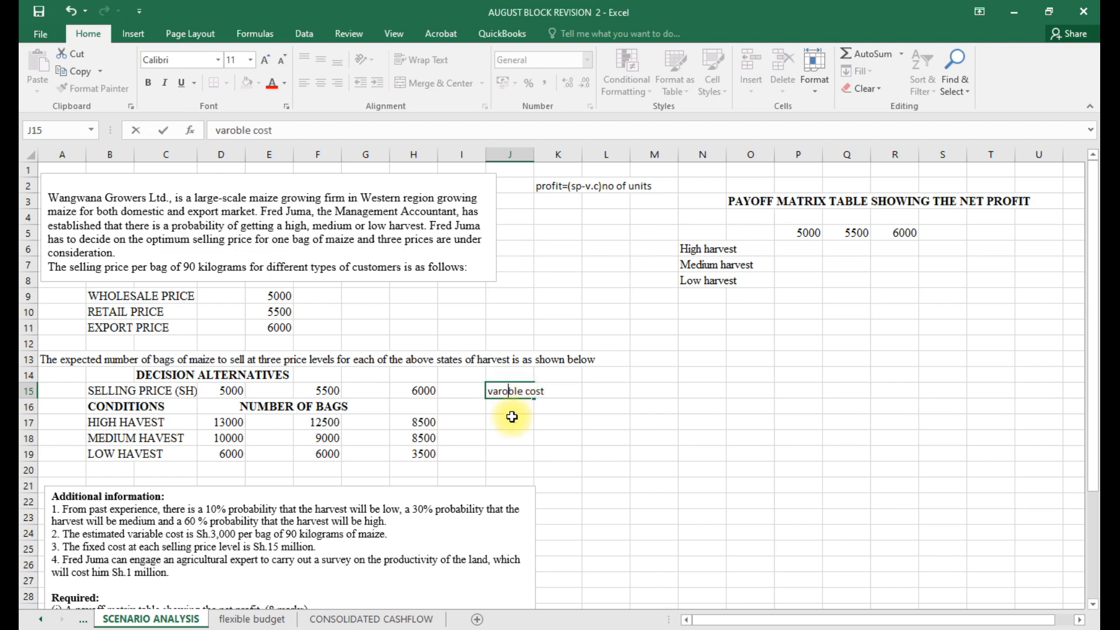
pyautogui.press('BackSpace')
pyautogui.write('ia')
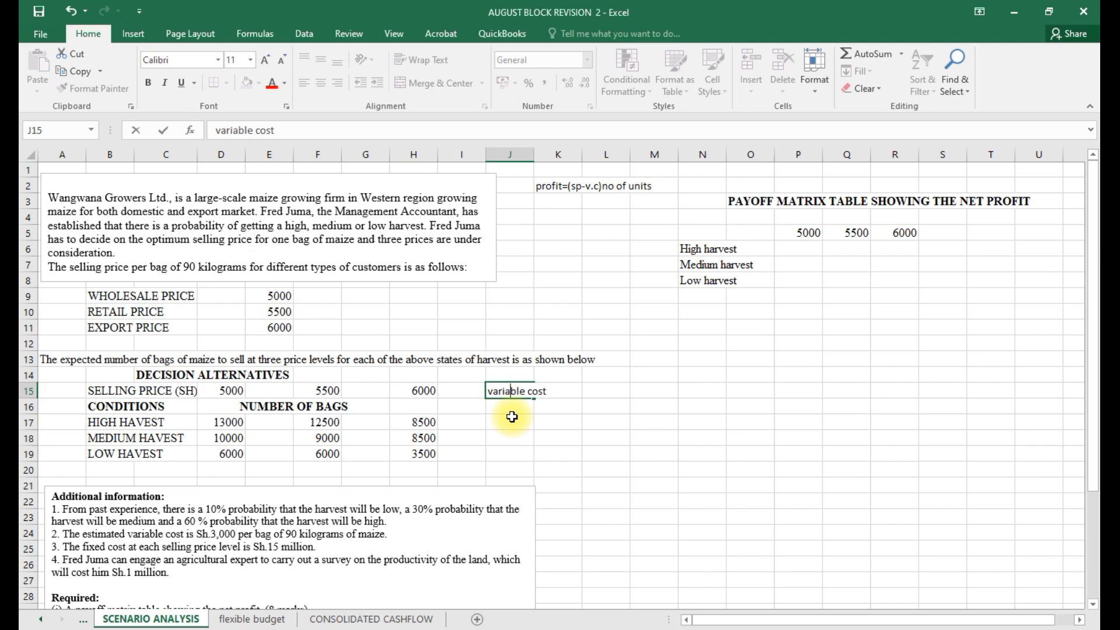
pyautogui.click(558, 398)
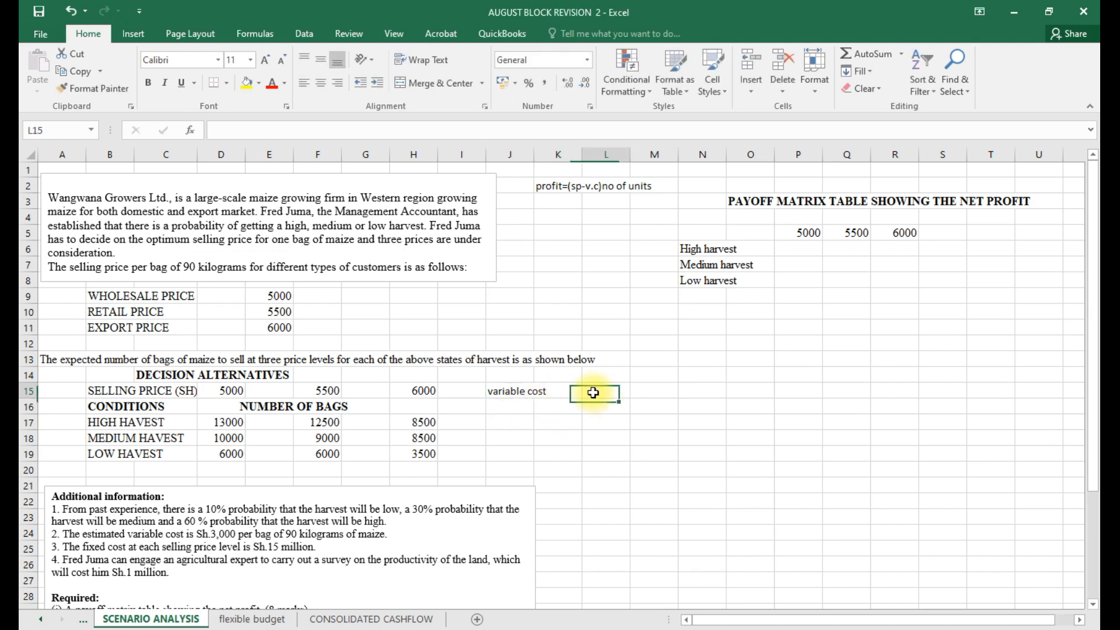
pyautogui.write('=')
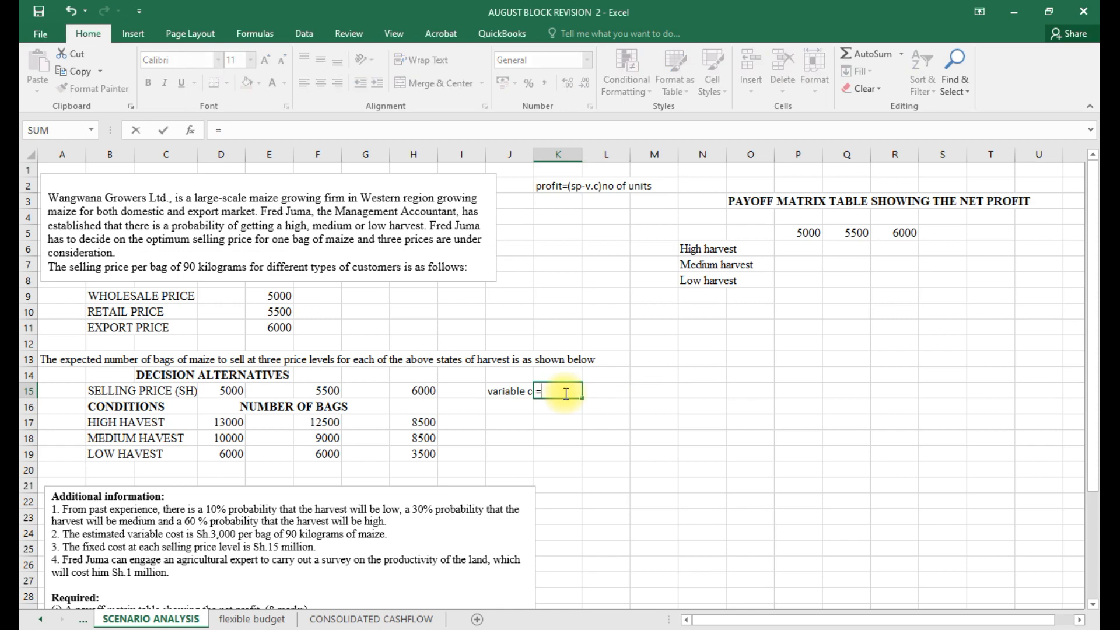
pyautogui.write('3000')
# Enter the label fixed cost in cell J16 and its value 15000000 in K16.
pyautogui.click(511, 408)
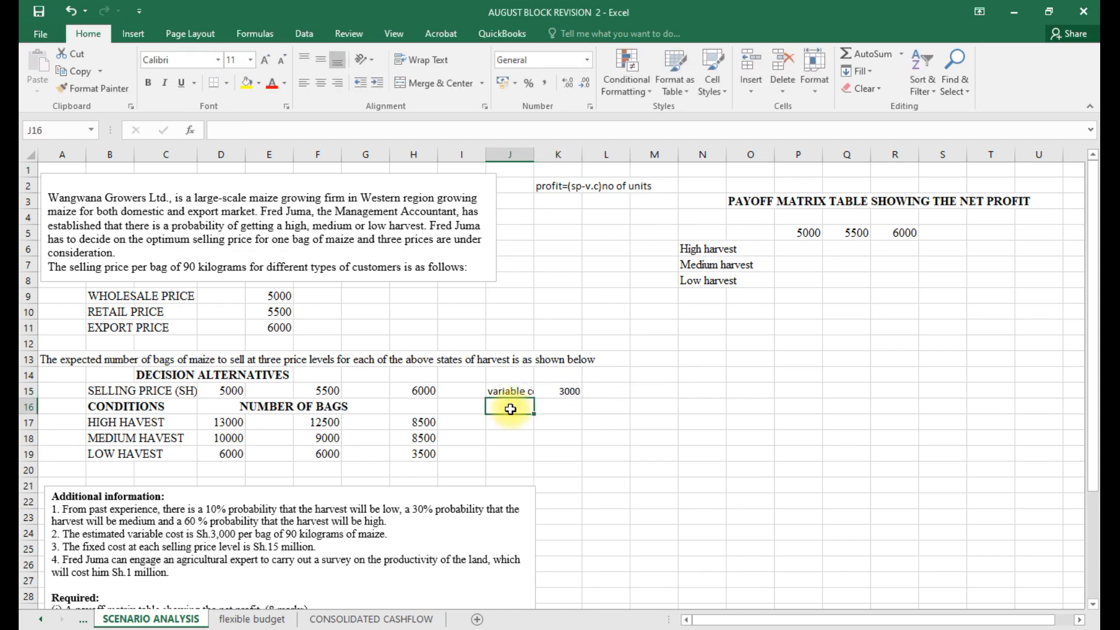
pyautogui.write('fi')
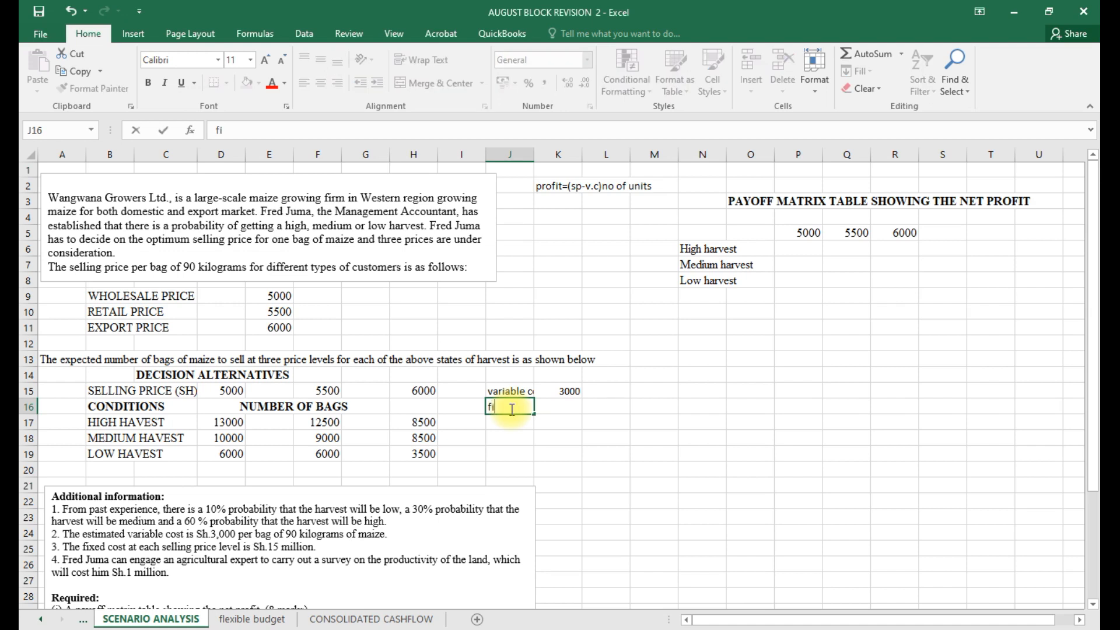
pyautogui.write('xed cost')
pyautogui.click(571, 411)
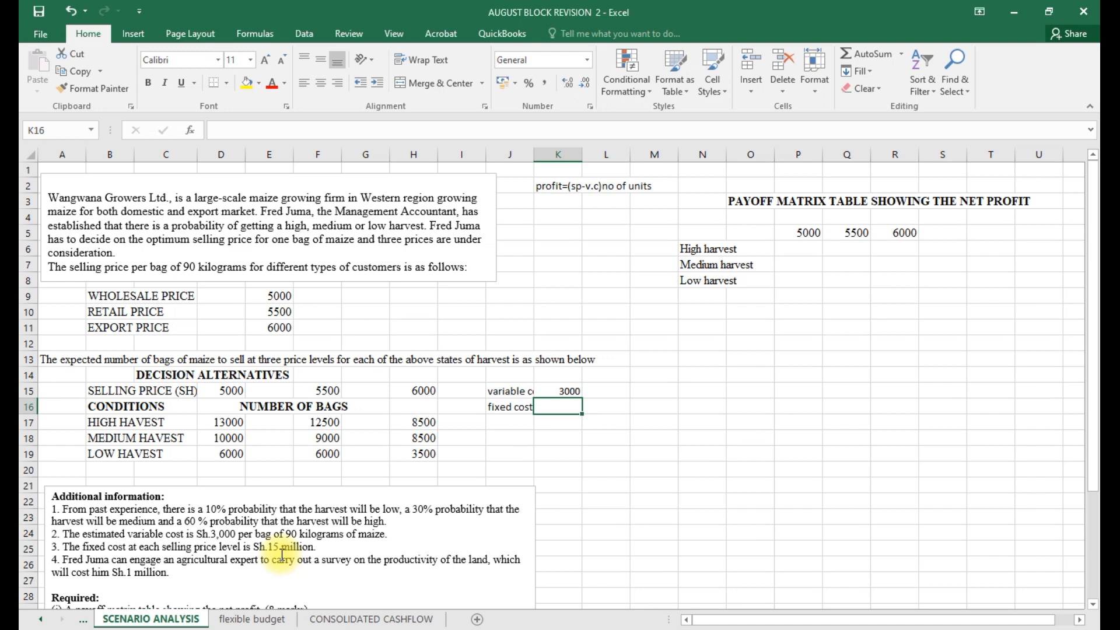
pyautogui.write('15000000')
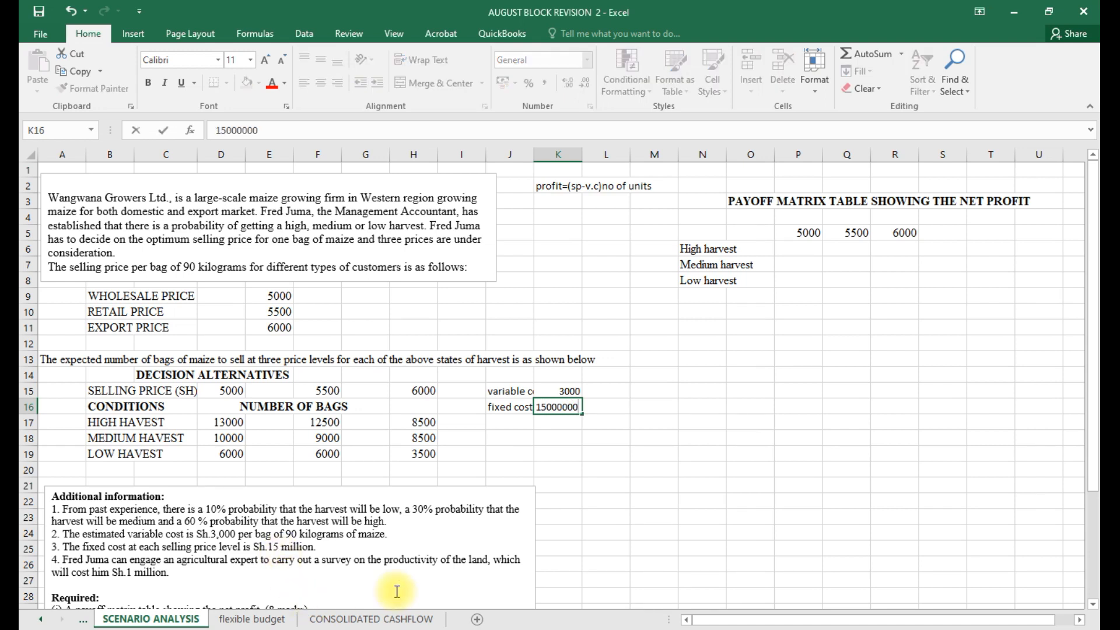
pyautogui.click(545, 469)
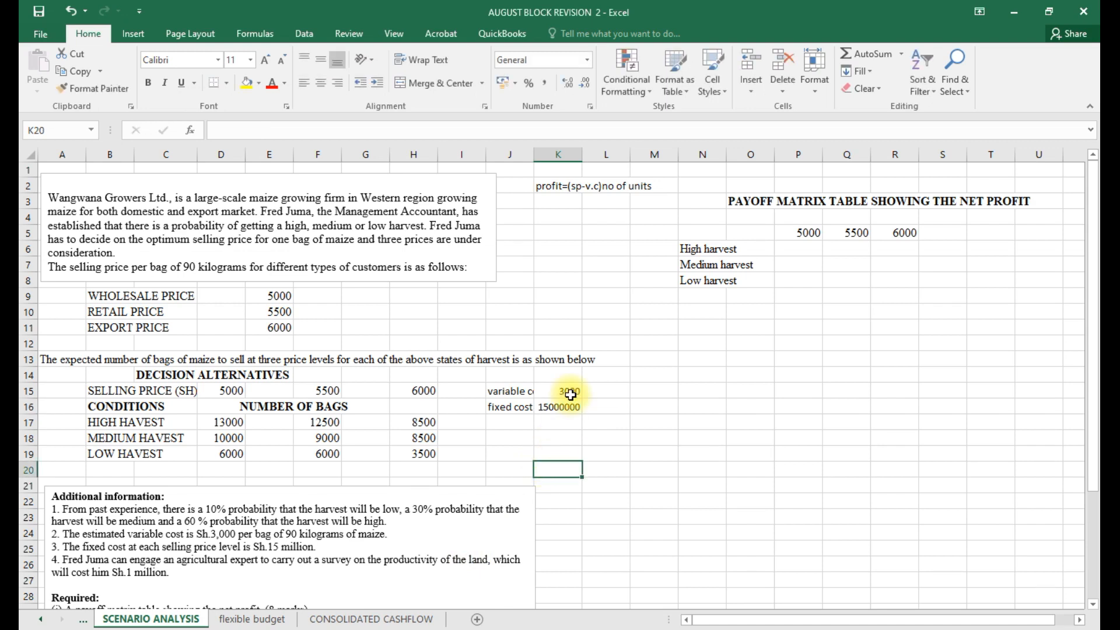
# Format the variable and fixed cost cells J15 to L16 in Times New Roman, size 12.
pyautogui.moveTo(496, 389); pyautogui.dragTo(607, 408)
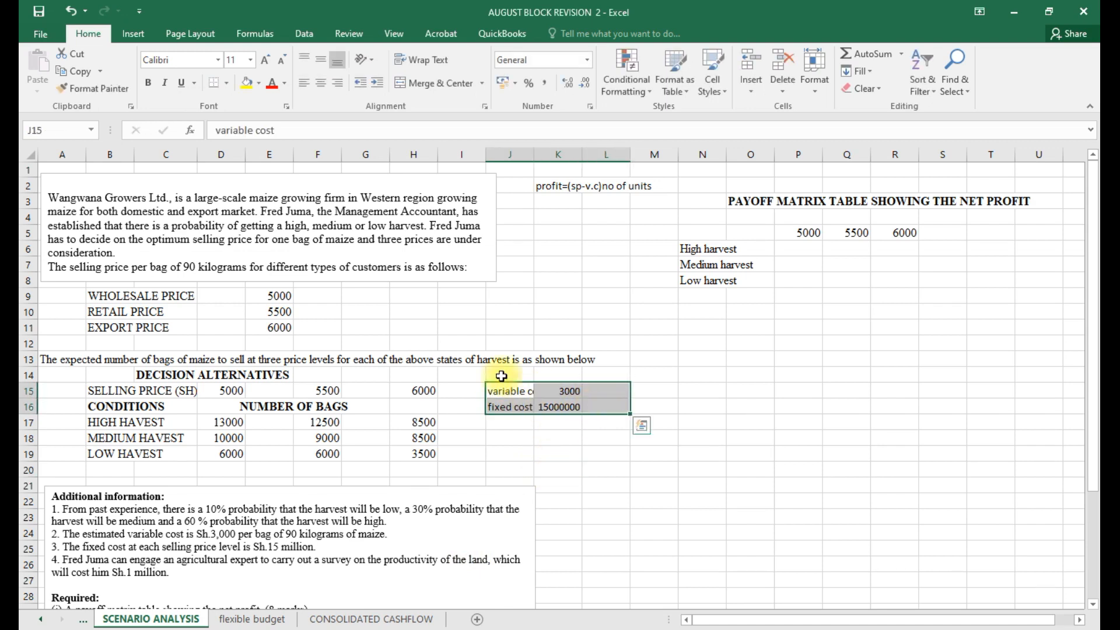
pyautogui.click(218, 60)
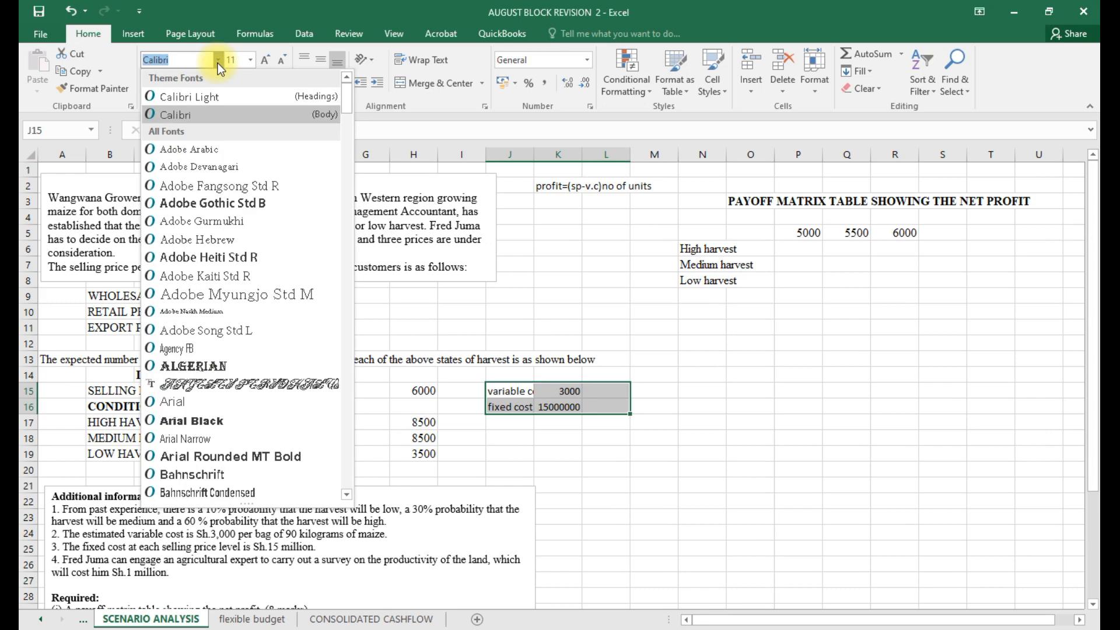
pyautogui.write('Times New Roman')
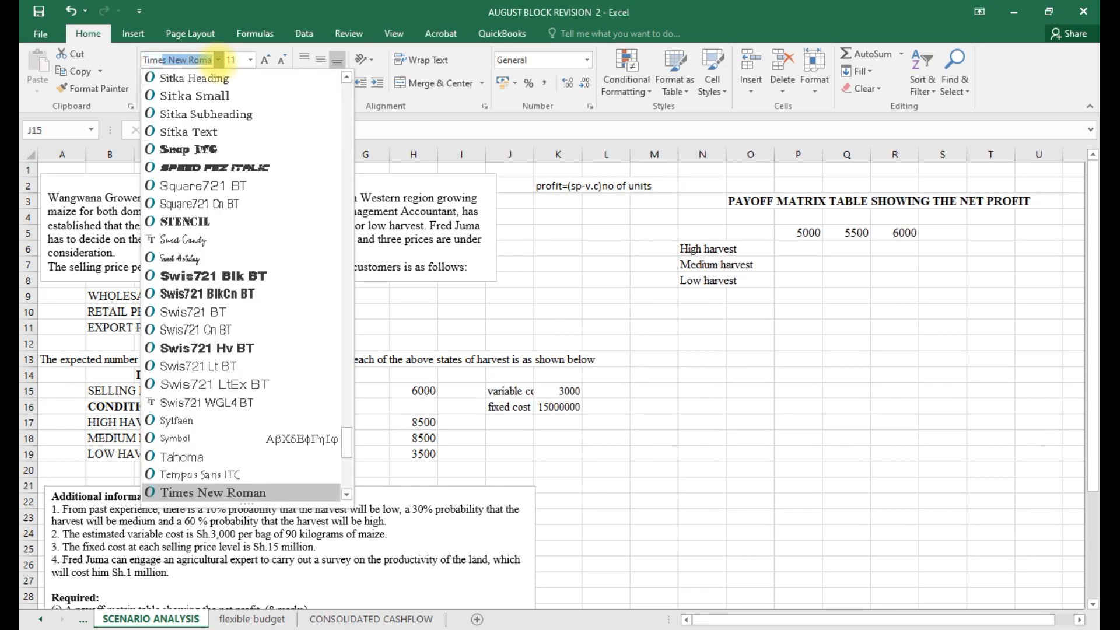
pyautogui.press('Return')
pyautogui.click(251, 60)
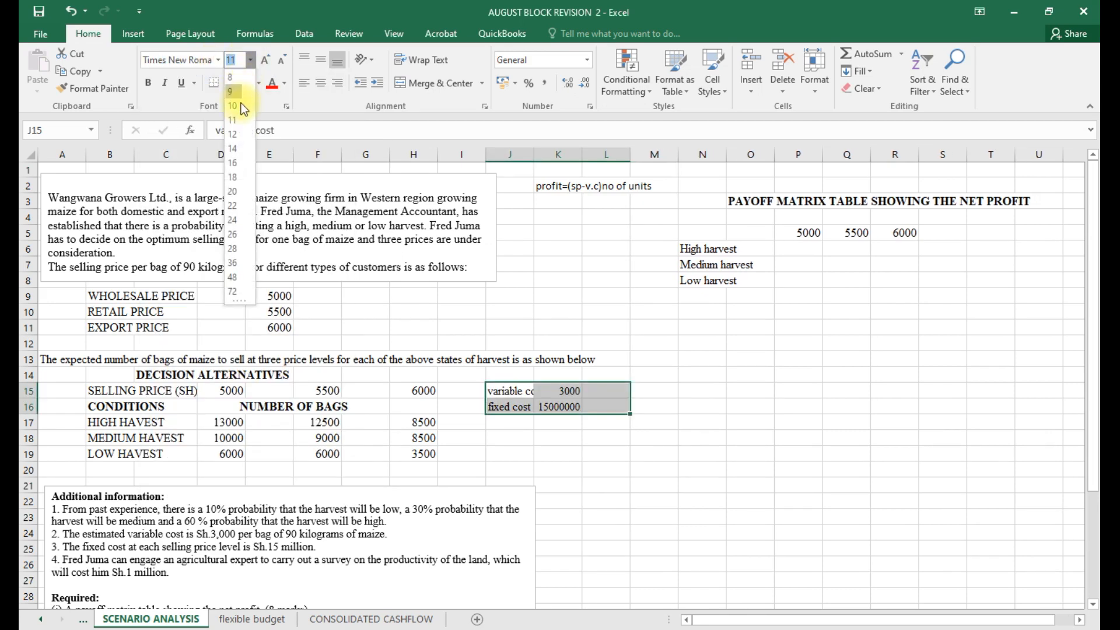
pyautogui.click(234, 123)
pyautogui.click(860, 482)
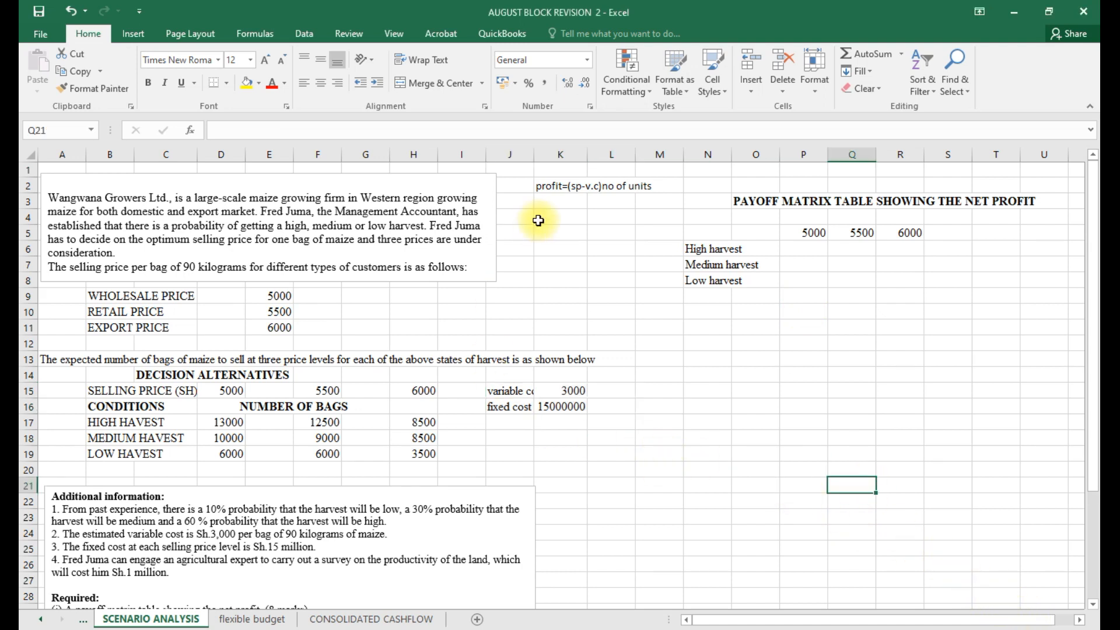
# Extend the formula note in cell K2 with -fixed cost at its end.
pyautogui.doubleClick(546, 191)
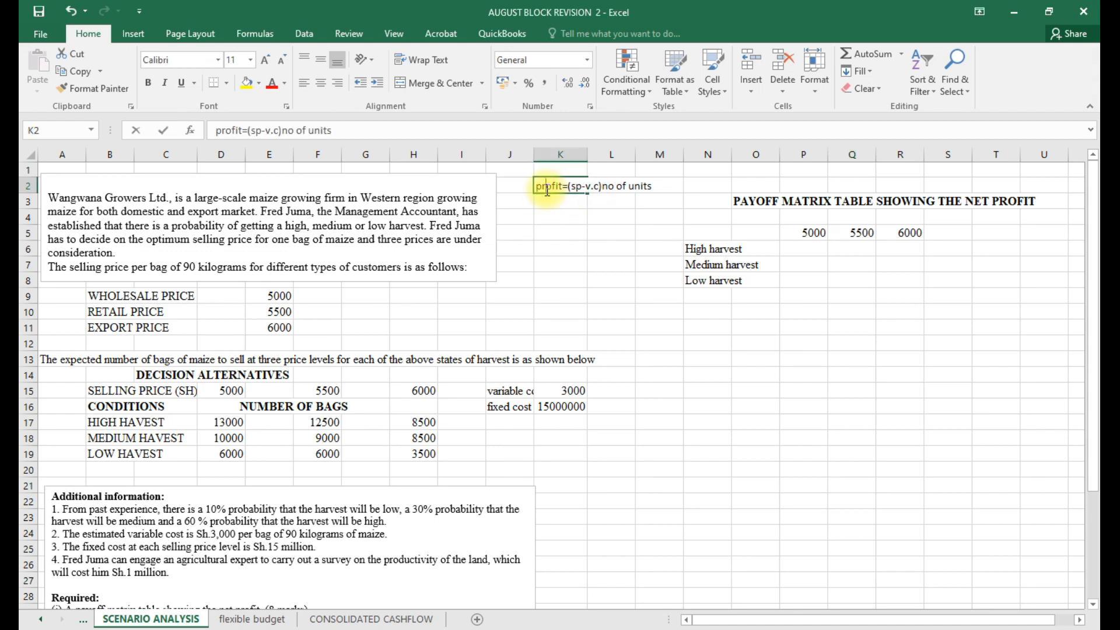
pyautogui.press('Right')
pyautogui.press('Right')
pyautogui.press('Right')
pyautogui.press('Right')
pyautogui.press('Right')
pyautogui.press('Right')
pyautogui.press('Right')
pyautogui.press('Right')
pyautogui.press('Right')
pyautogui.press('Right')
pyautogui.press('Right')
pyautogui.press('Right')
pyautogui.press('Right')
pyautogui.press('Right')
pyautogui.press('Right')
pyautogui.press('Right')
pyautogui.press('Right')
pyautogui.press('Right')
pyautogui.press('Right')
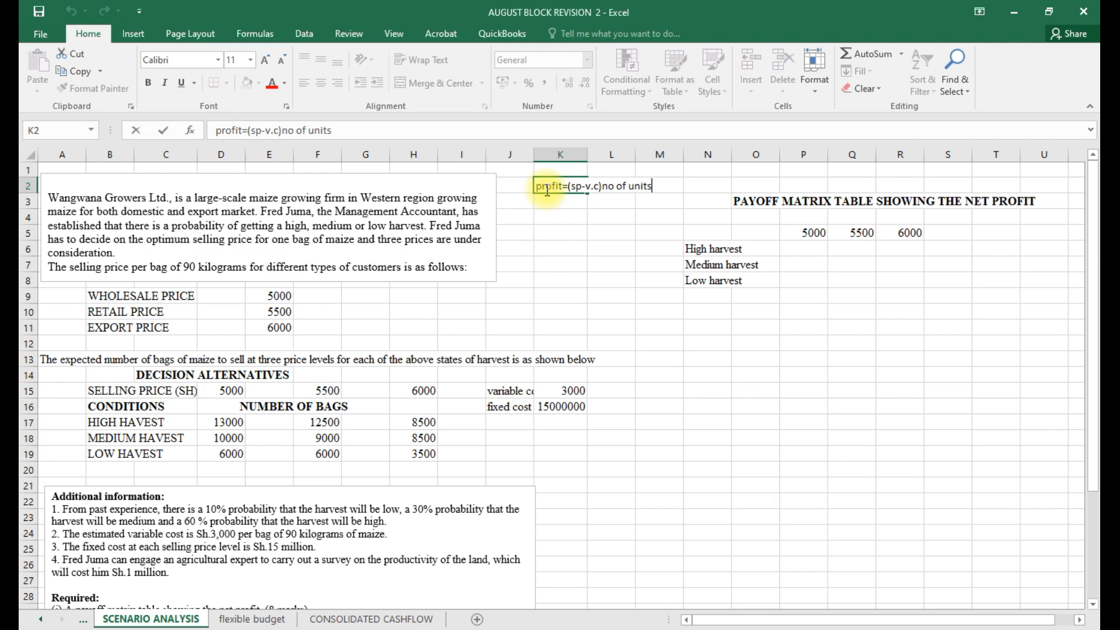
pyautogui.write('-fixed cos')
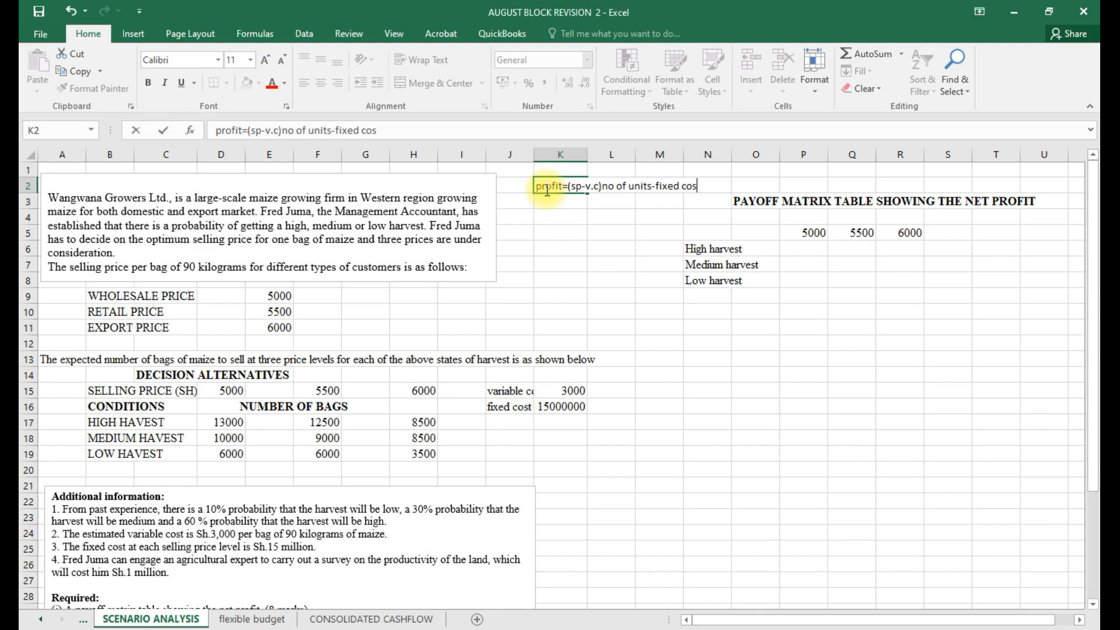
pyautogui.write('t')
pyautogui.click(852, 308)
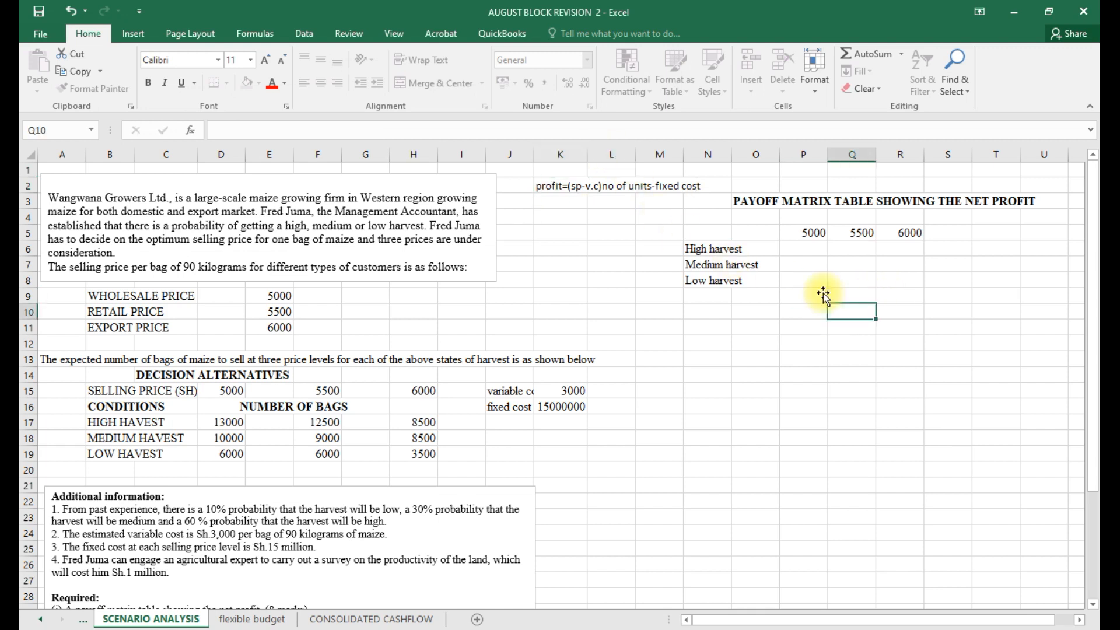
# Enter the high harvest profit formula =(P5-K15)*D17-K16 in cell P6.
pyautogui.click(805, 248)
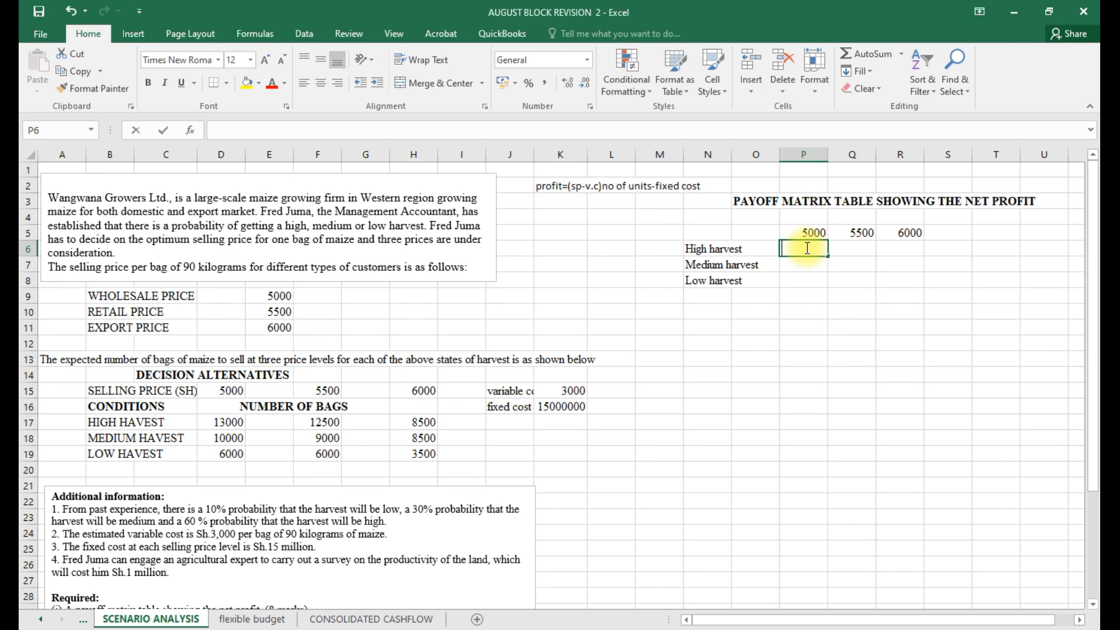
pyautogui.write('=(')
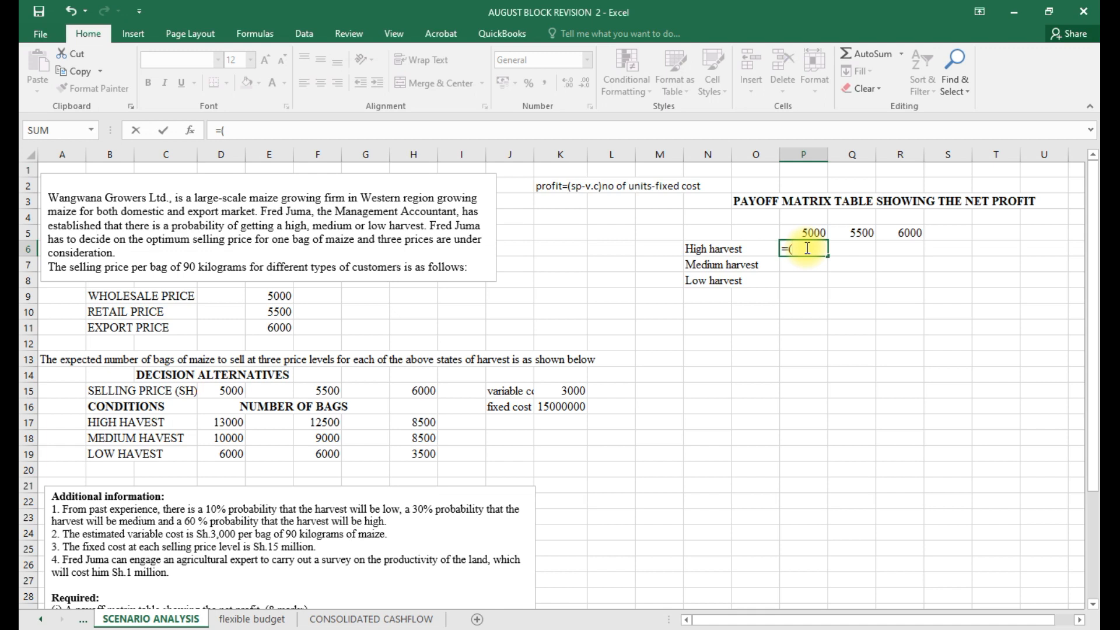
pyautogui.click(808, 231)
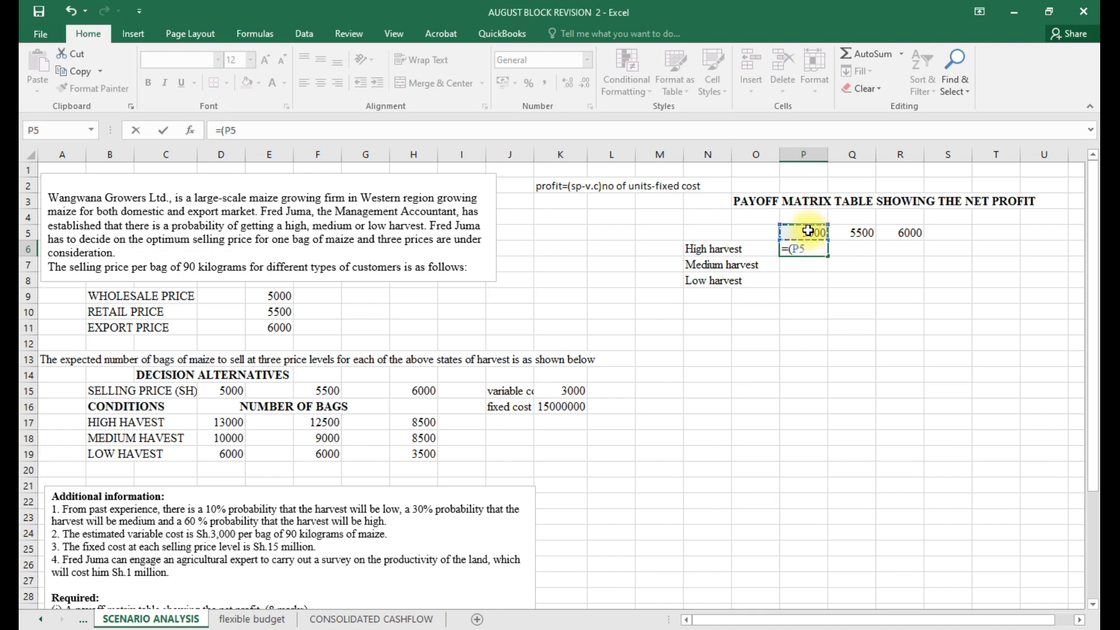
pyautogui.write('-')
pyautogui.click(570, 391)
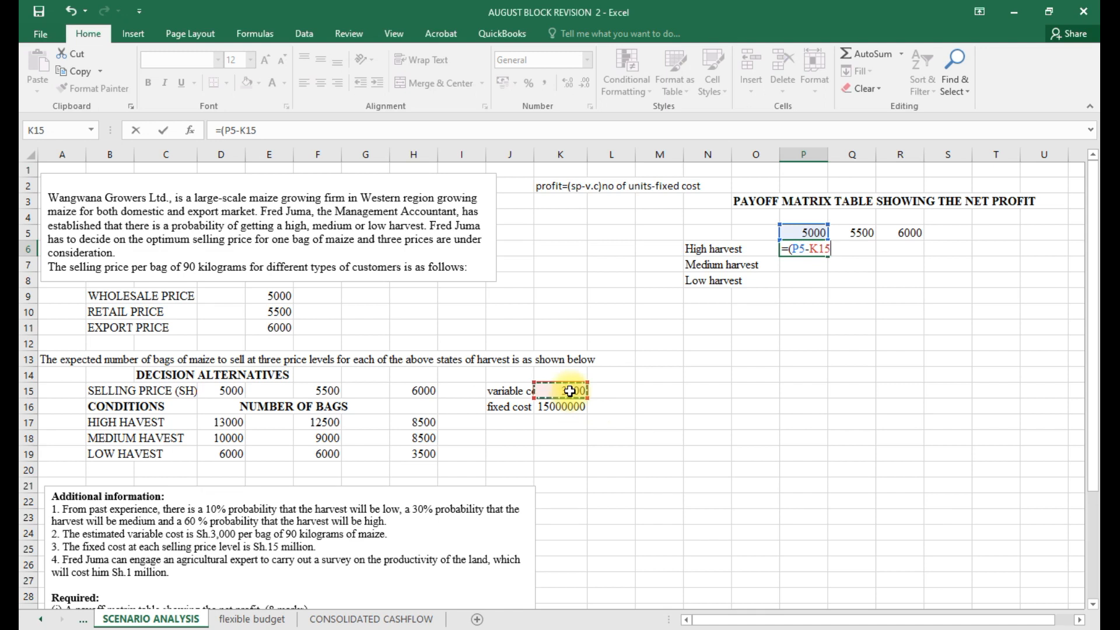
pyautogui.write(')*')
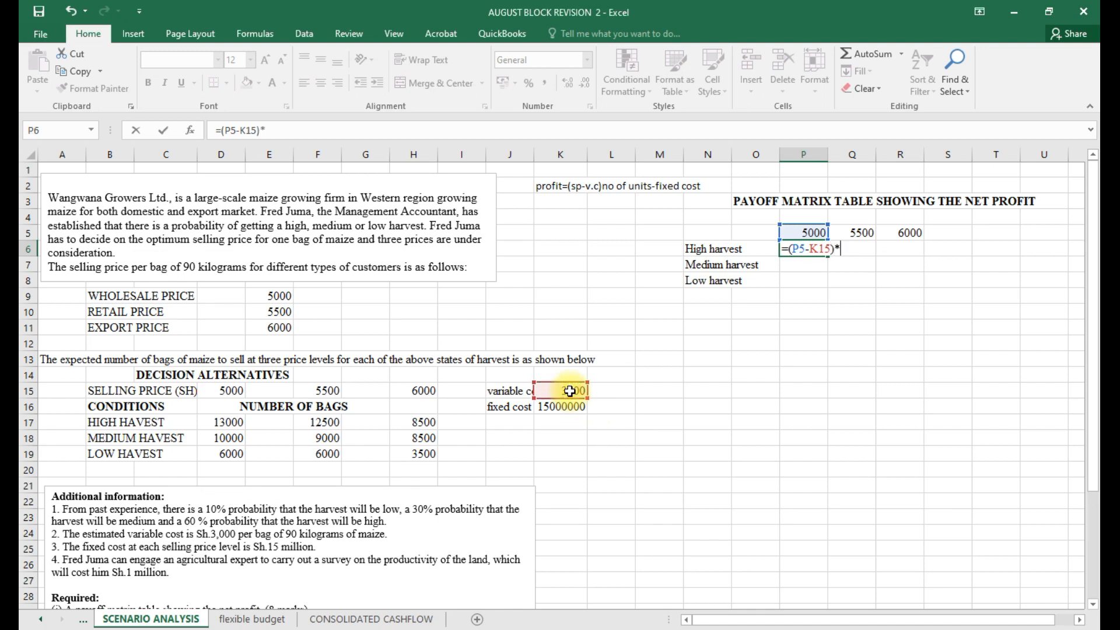
pyautogui.click(221, 422)
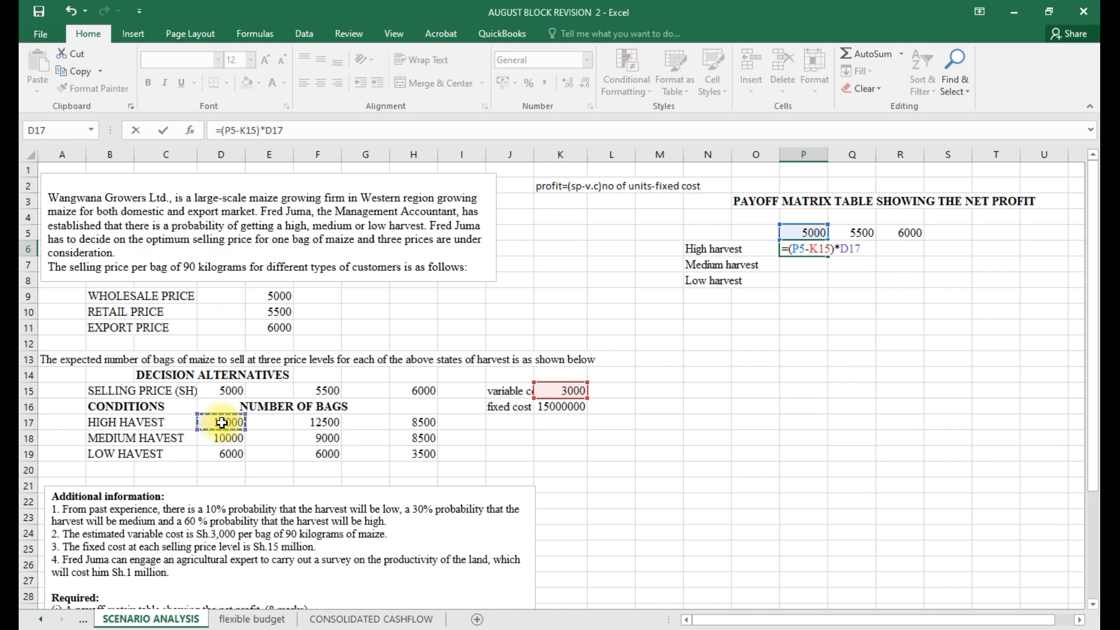
pyautogui.write('-')
pyautogui.click(563, 406)
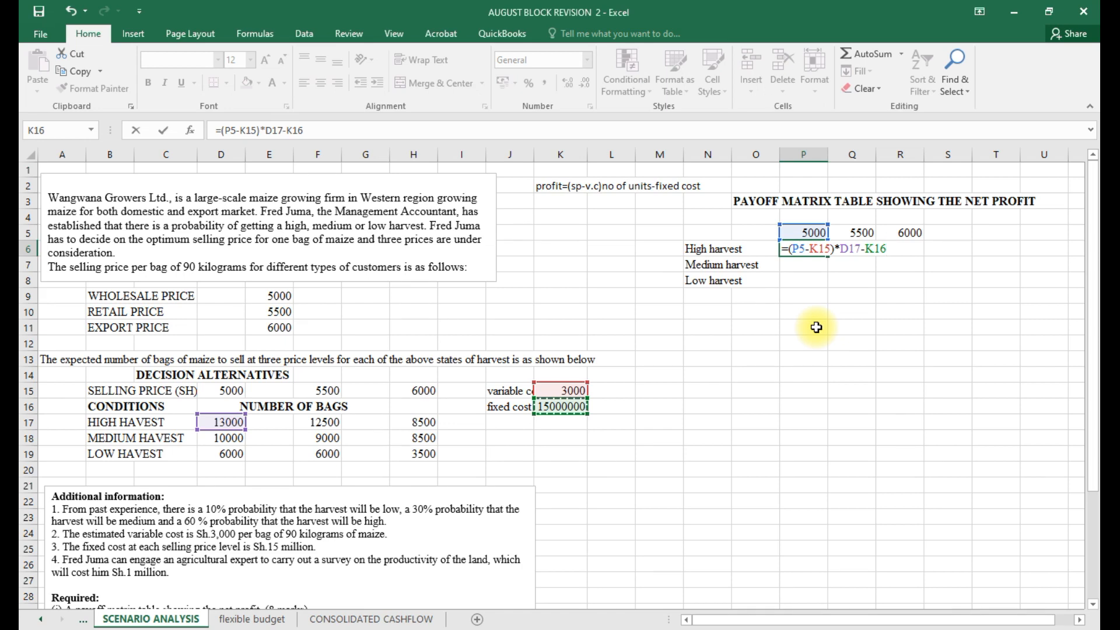
pyautogui.press('Return')
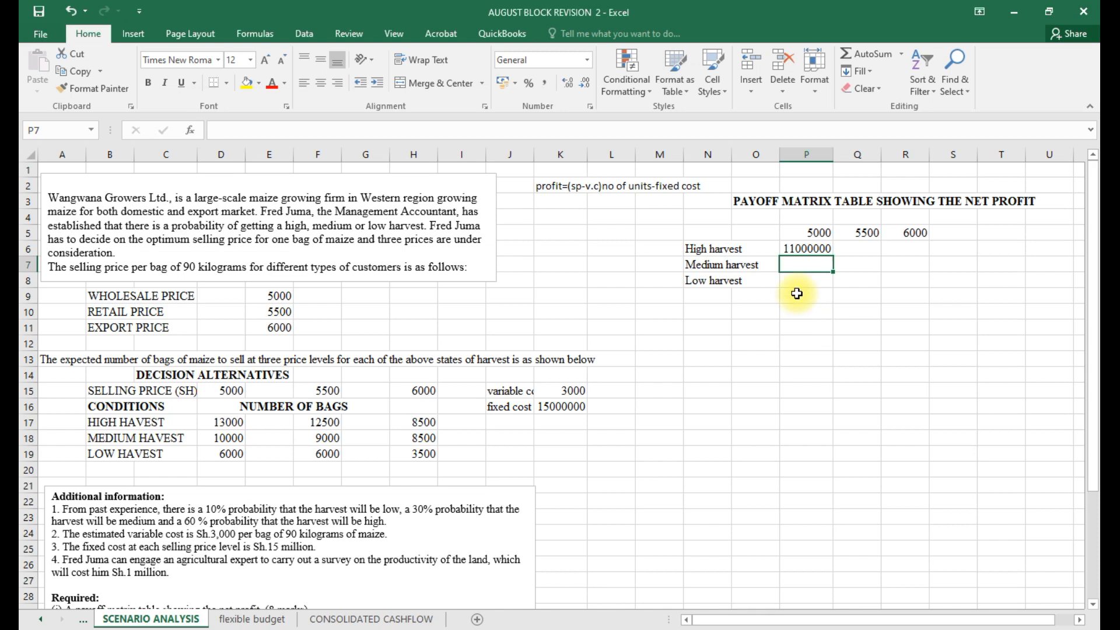
# Format the payoff table cells P5 to R8 in comma style with no decimal places.
pyautogui.moveTo(806, 235); pyautogui.dragTo(929, 285)
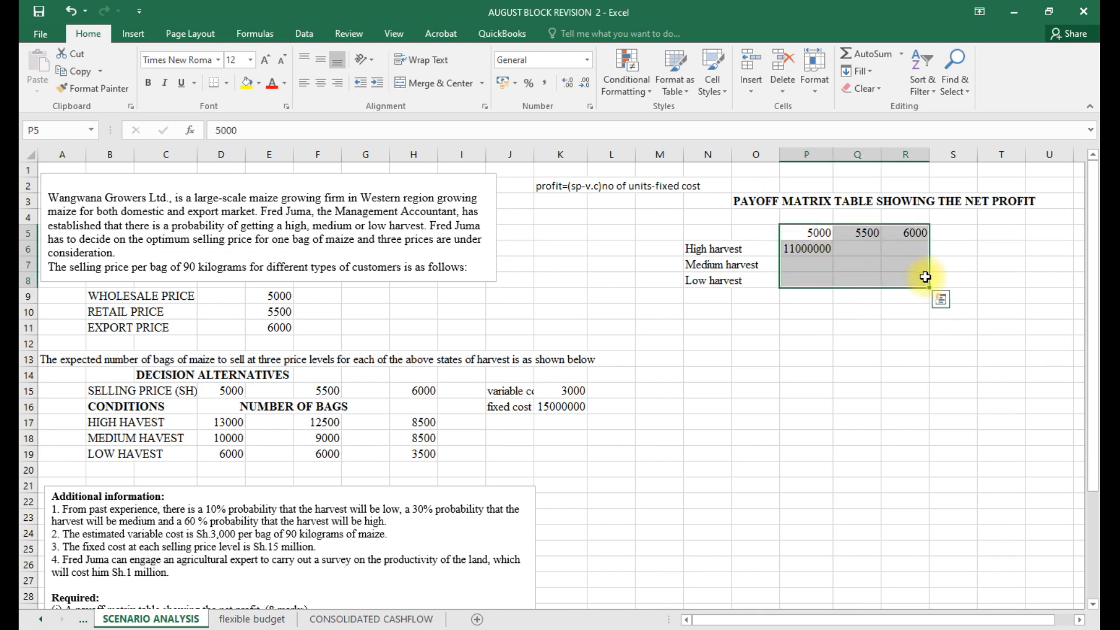
pyautogui.click(546, 86)
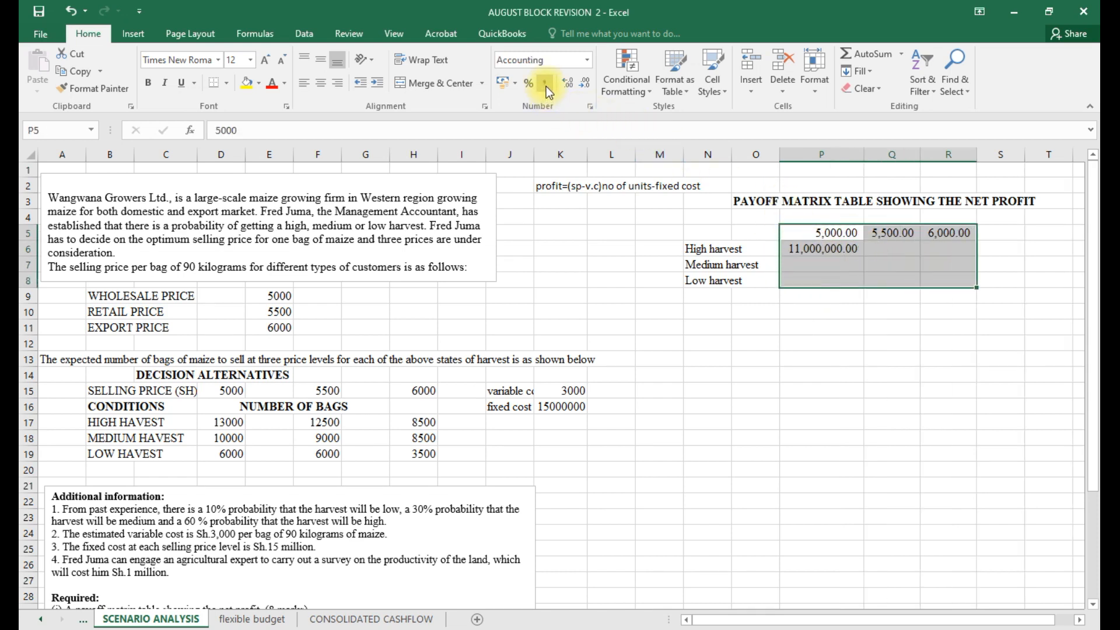
pyautogui.doubleClick(587, 82)
pyautogui.click(852, 323)
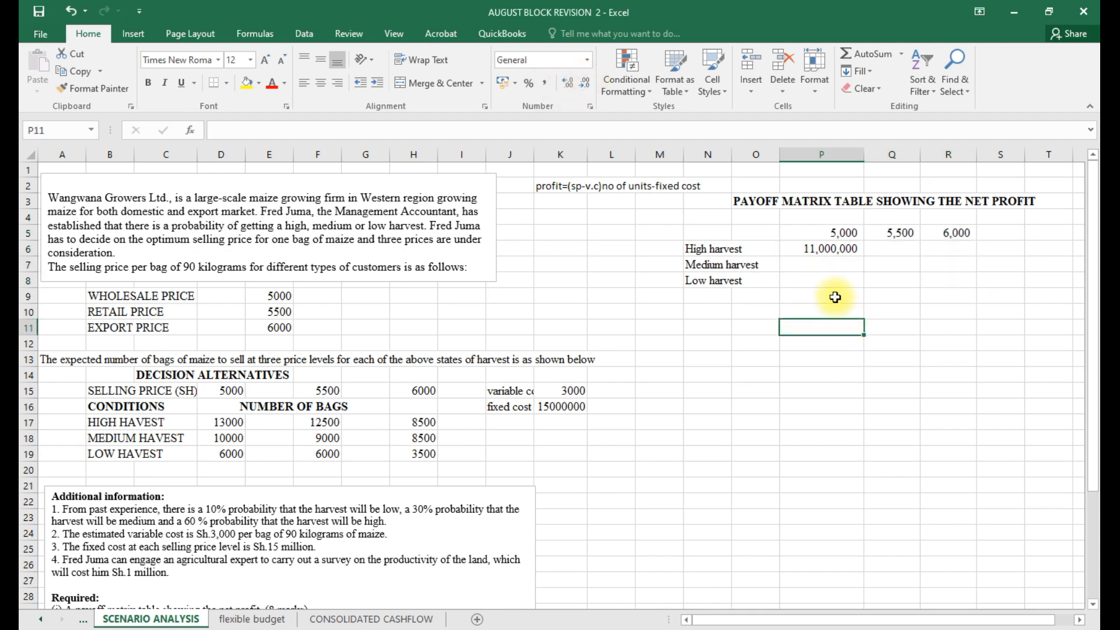
# Try to fill the high harvest formula in P6 down to the medium and low harvest cells P7 and P8.
pyautogui.click(834, 250)
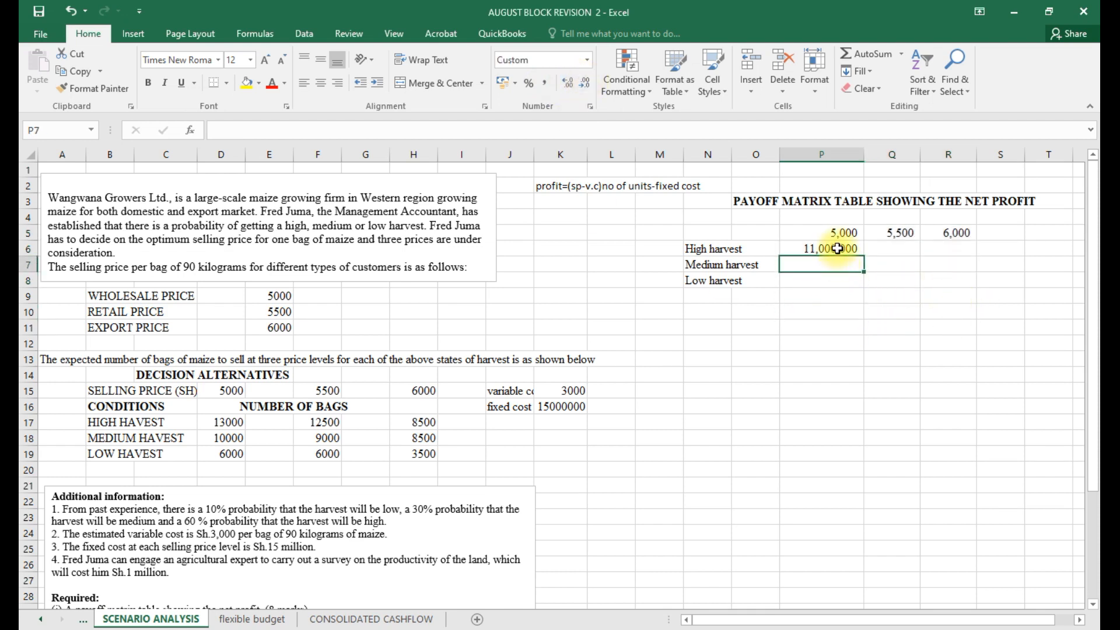
pyautogui.moveTo(864, 255); pyautogui.dragTo(861, 284)
# Widen column P until the full amounts in P6 to P8 fit.
pyautogui.moveTo(864, 153); pyautogui.dragTo(880, 153)
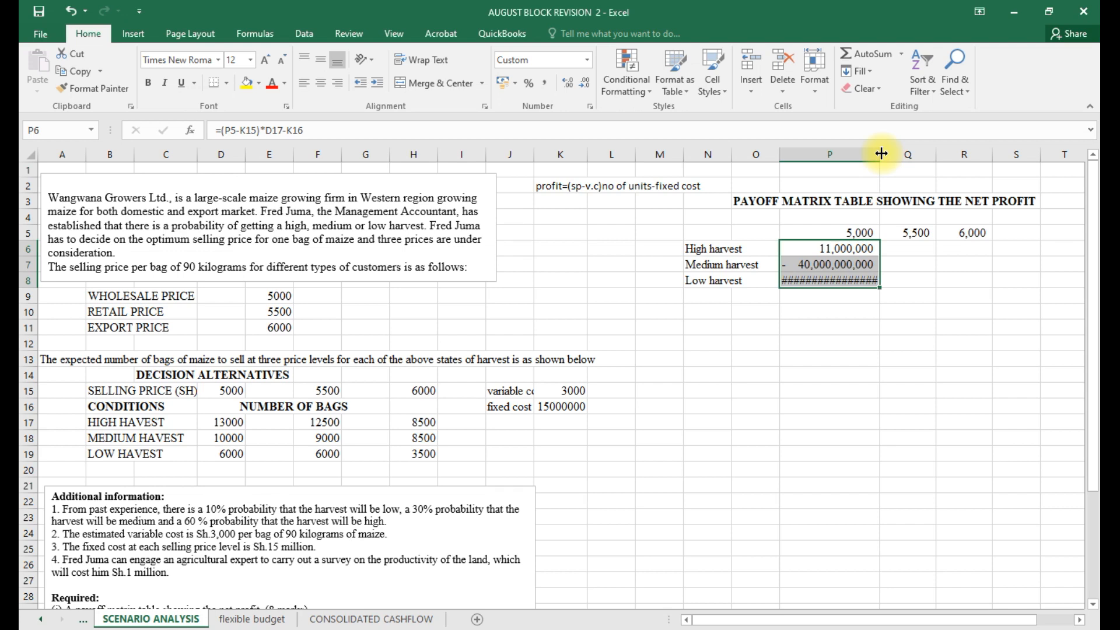
pyautogui.moveTo(881, 153); pyautogui.dragTo(897, 152)
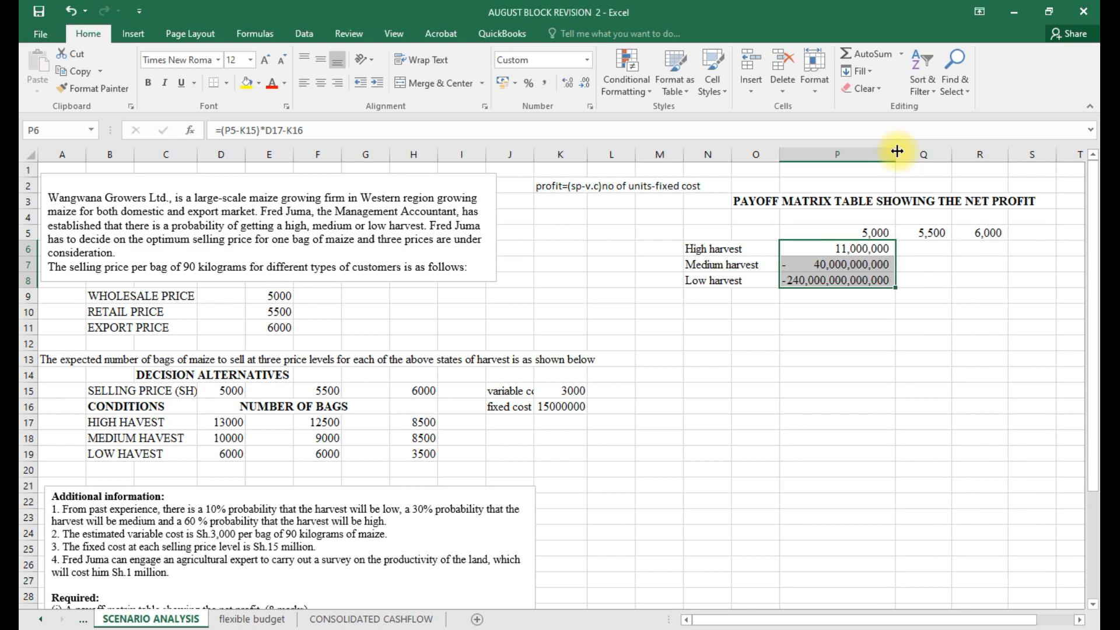
pyautogui.click(837, 324)
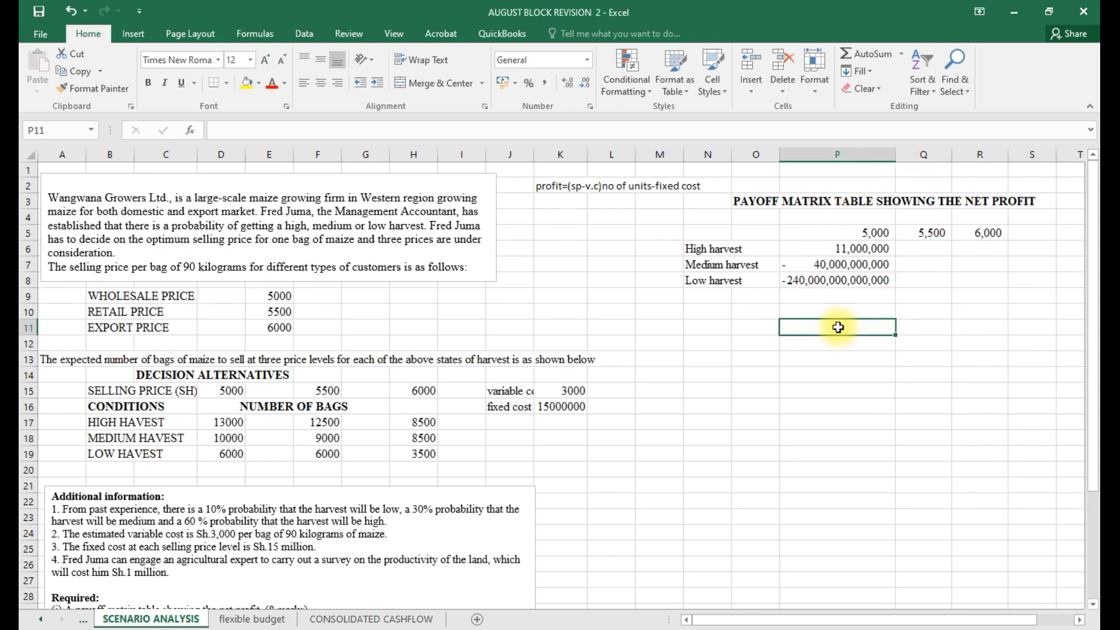
# Clear the filled formulas from the medium and low harvest cells P7 and P8.
pyautogui.click(835, 284)
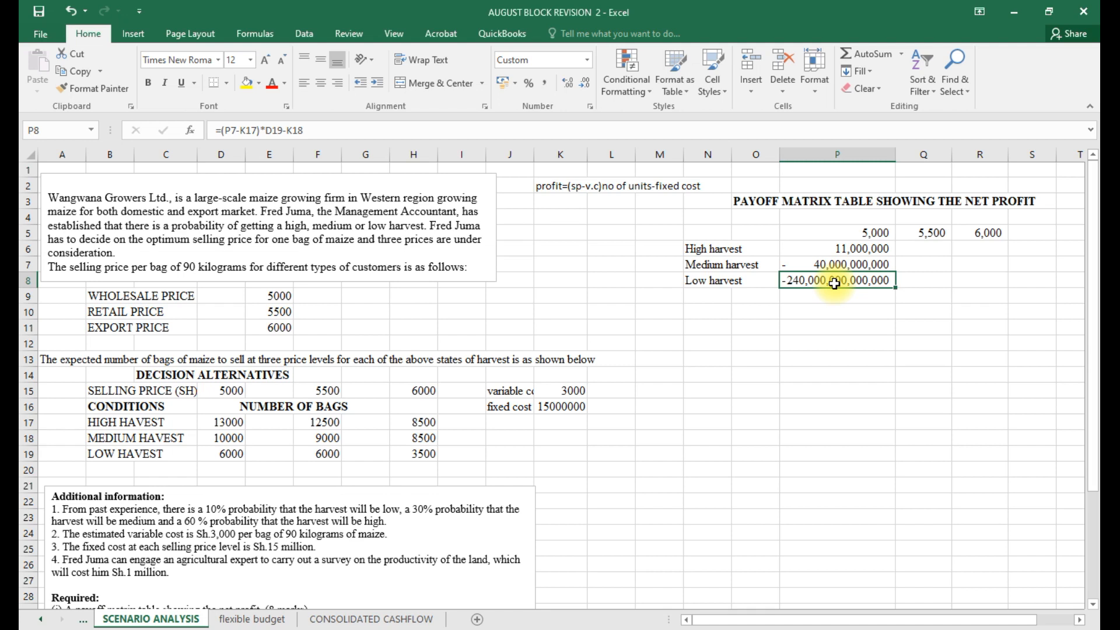
pyautogui.click(850, 264)
pyautogui.press('BackSpace')
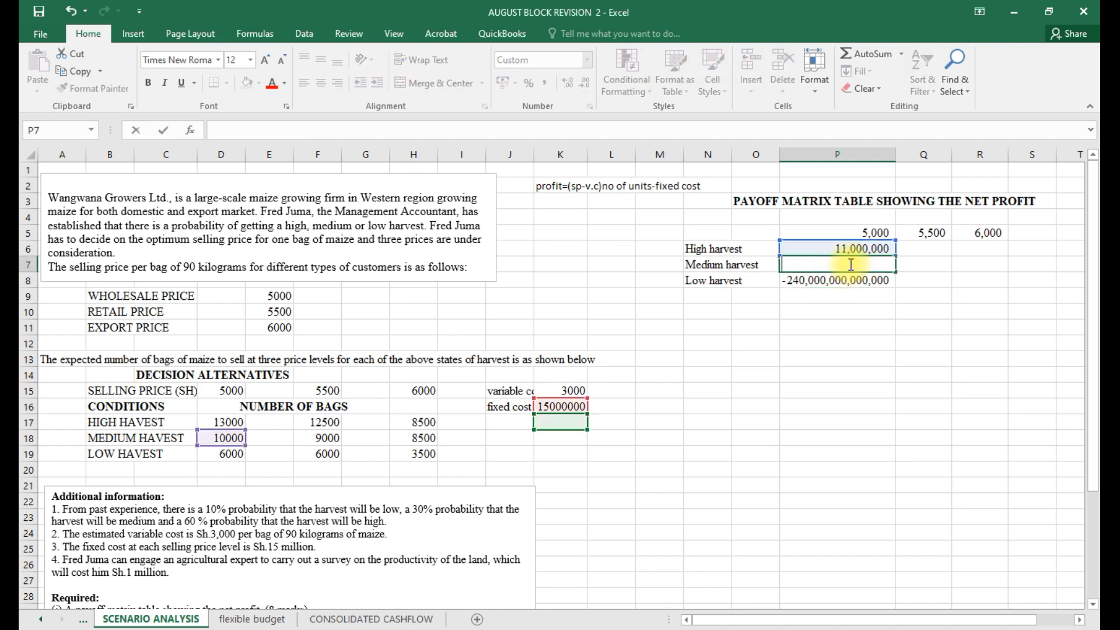
pyautogui.click(860, 297)
pyautogui.click(855, 280)
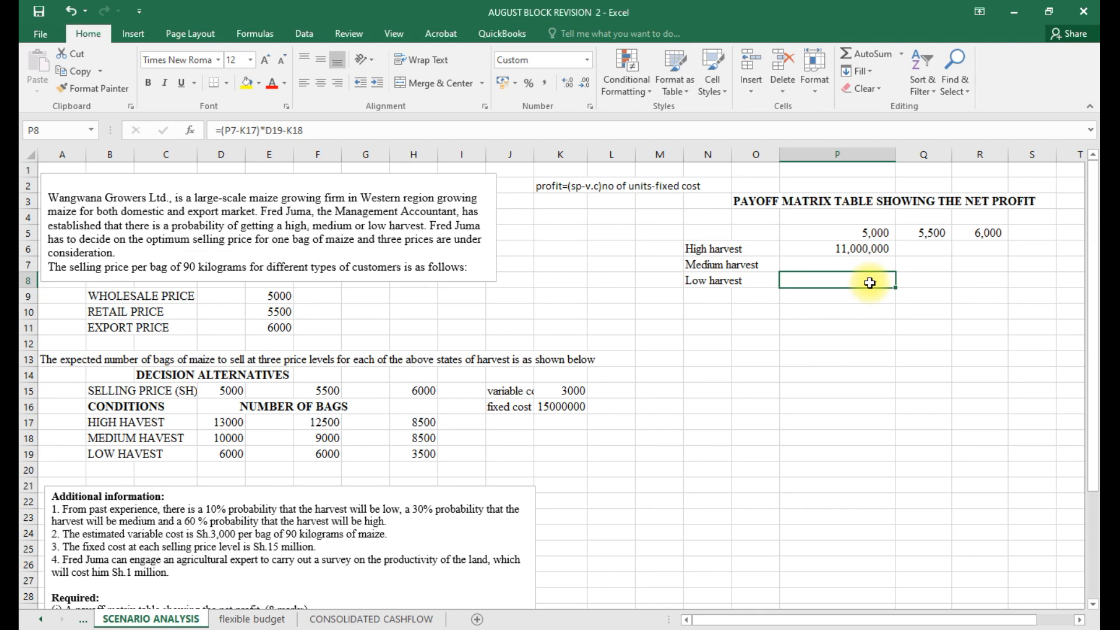
pyautogui.doubleClick(872, 283)
pyautogui.press('BackSpace')
pyautogui.click(855, 342)
# Enter the medium harvest profit formula =(P5-K15)*D18-K16 in cell P7.
pyautogui.click(833, 260)
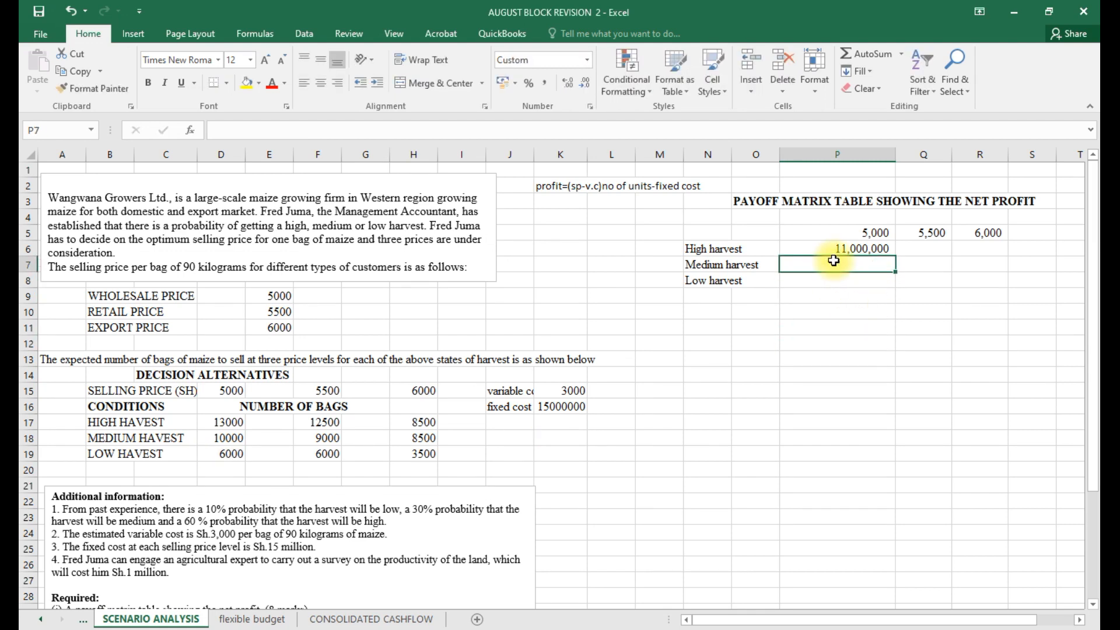
pyautogui.write('=(')
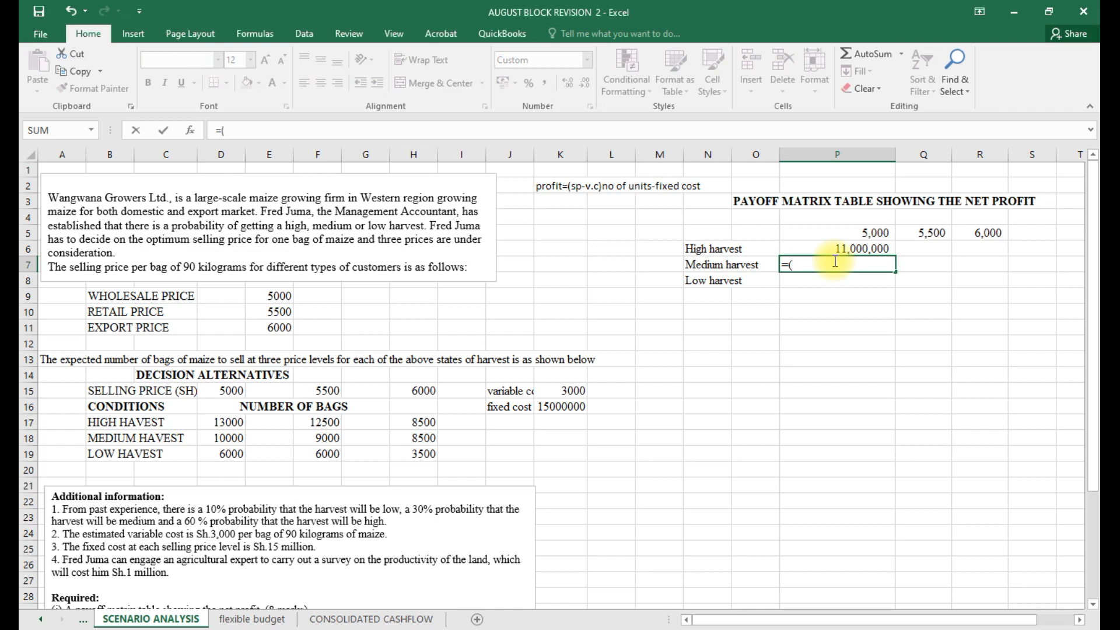
pyautogui.click(857, 231)
pyautogui.write('-')
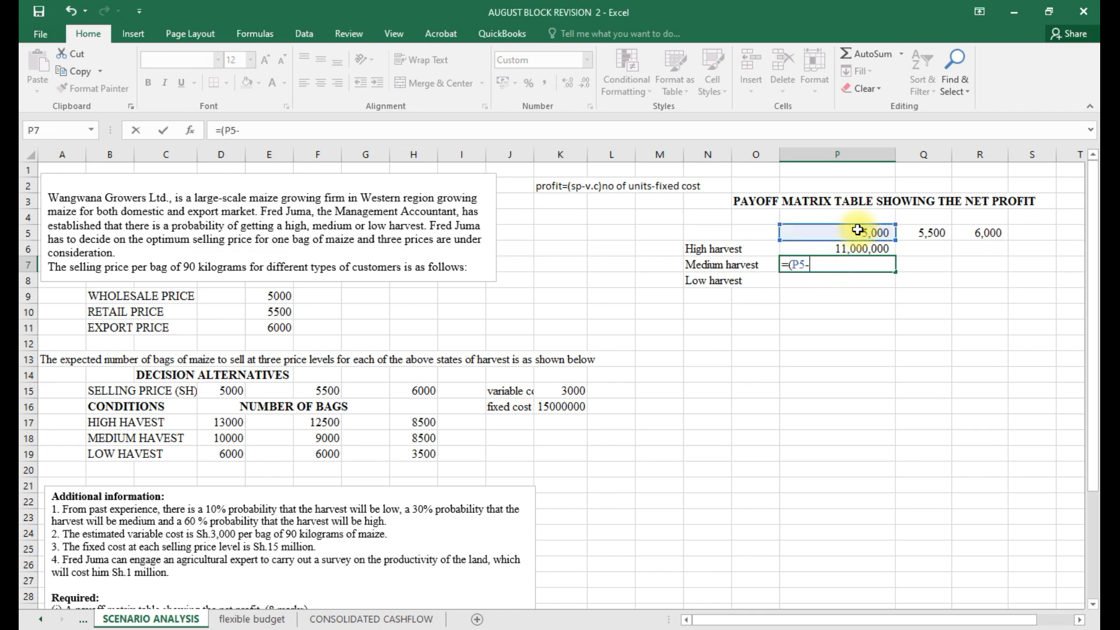
pyautogui.click(568, 392)
pyautogui.write(')')
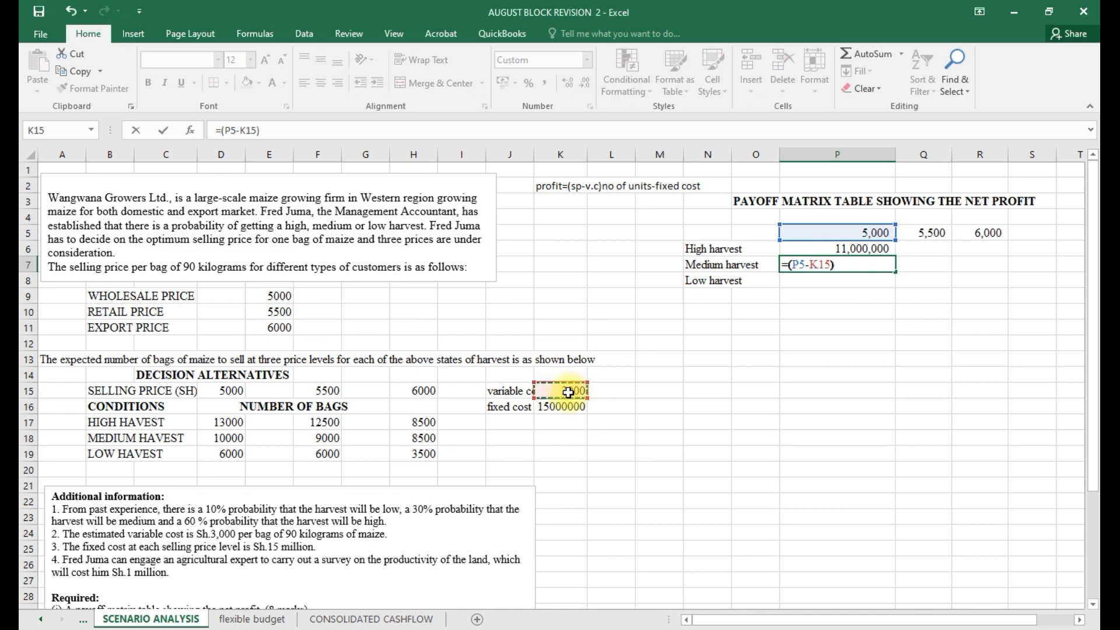
pyautogui.write('*')
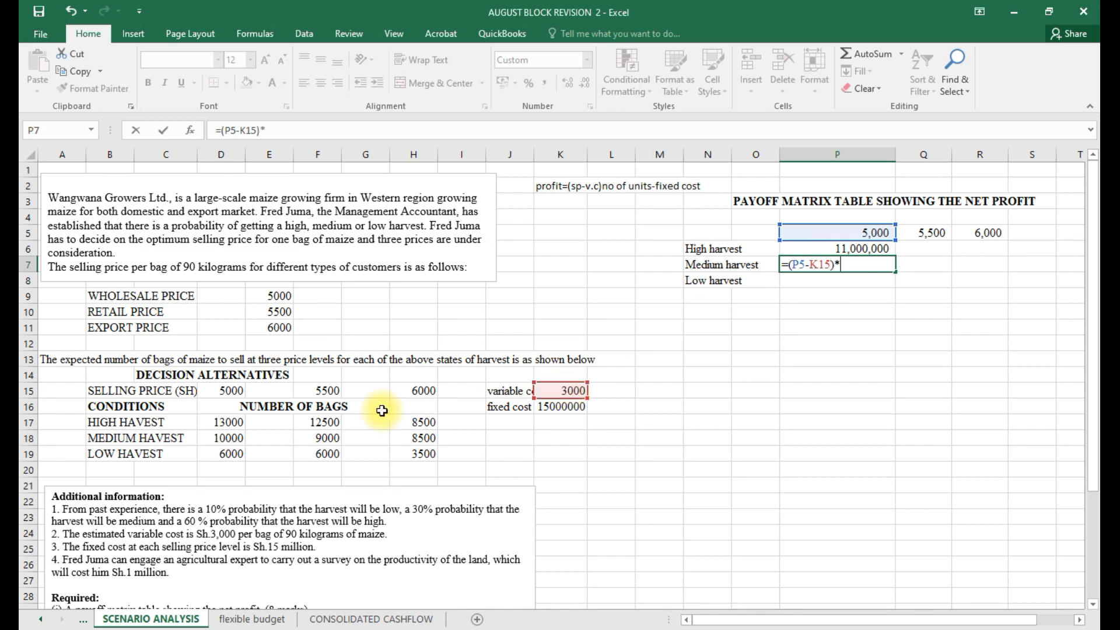
pyautogui.click(226, 439)
pyautogui.write('-')
pyautogui.click(549, 408)
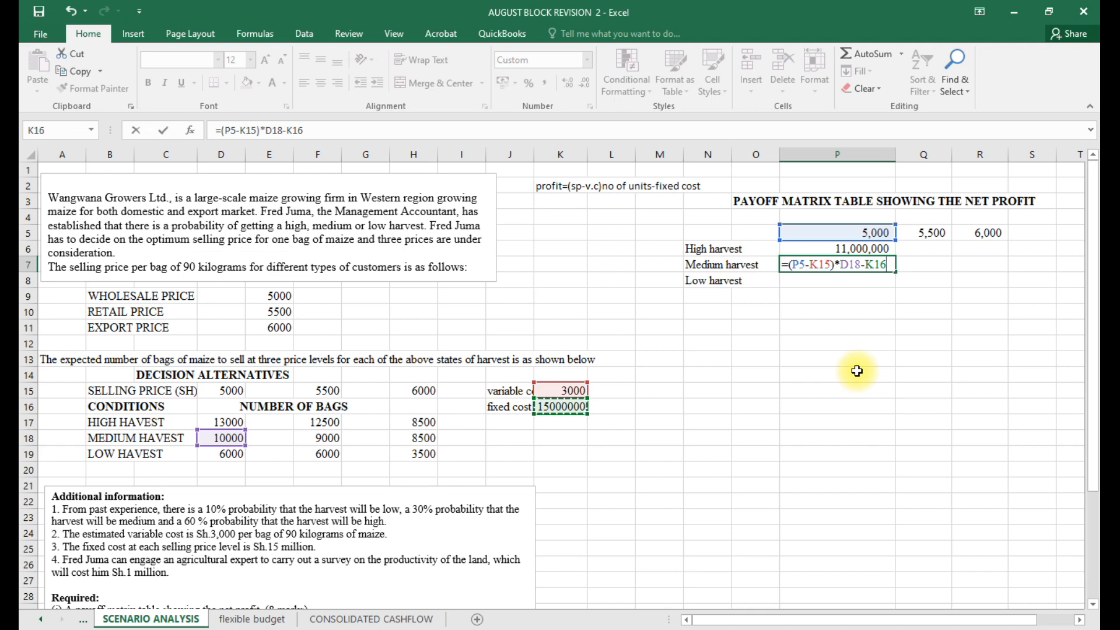
pyautogui.press('Return')
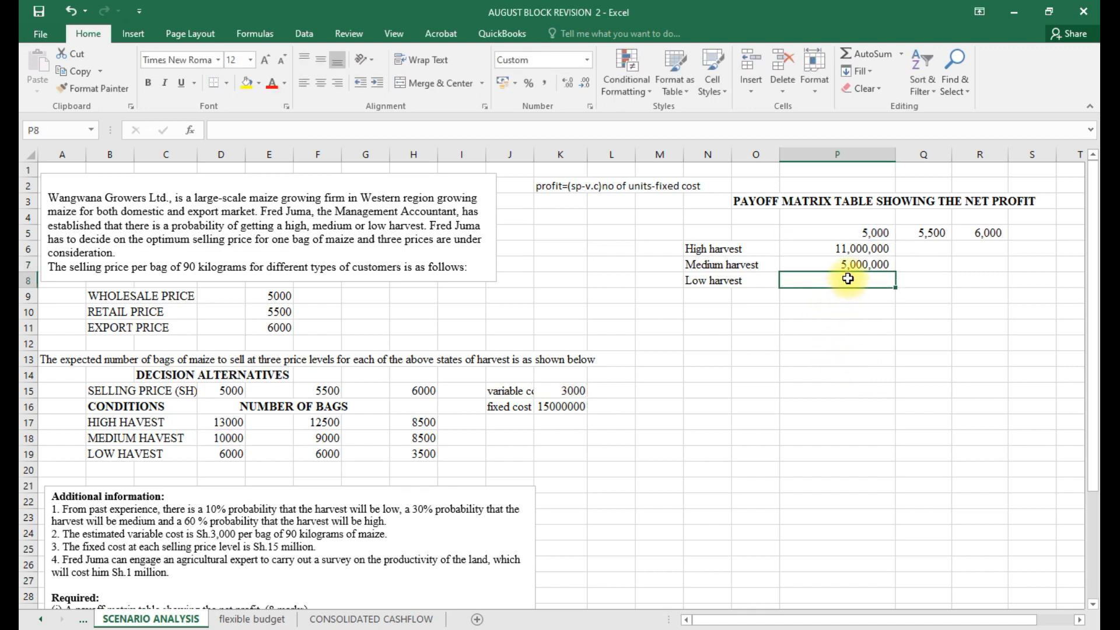
# Enter the low harvest profit formula =(P5-K15)*D19-K16 in cell P8.
pyautogui.write('=(')
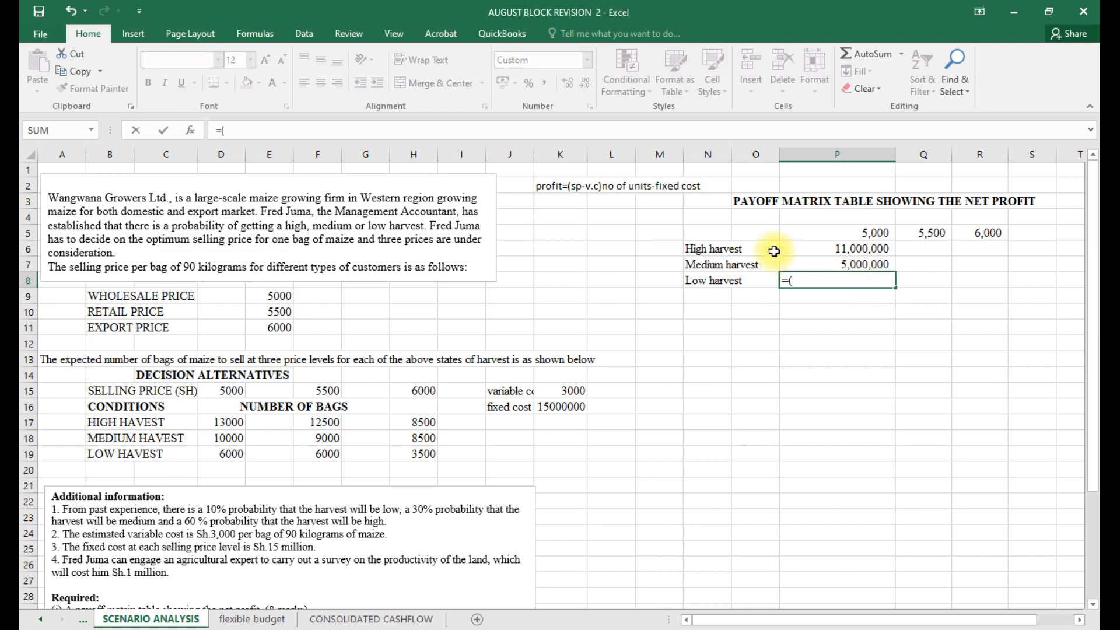
pyautogui.click(875, 231)
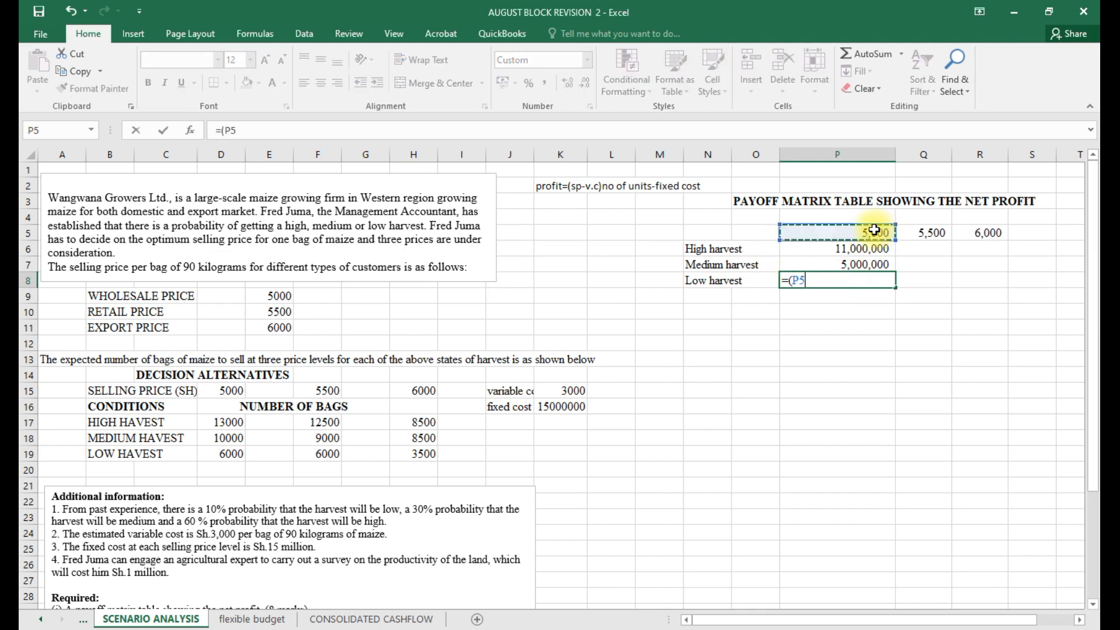
pyautogui.write('-')
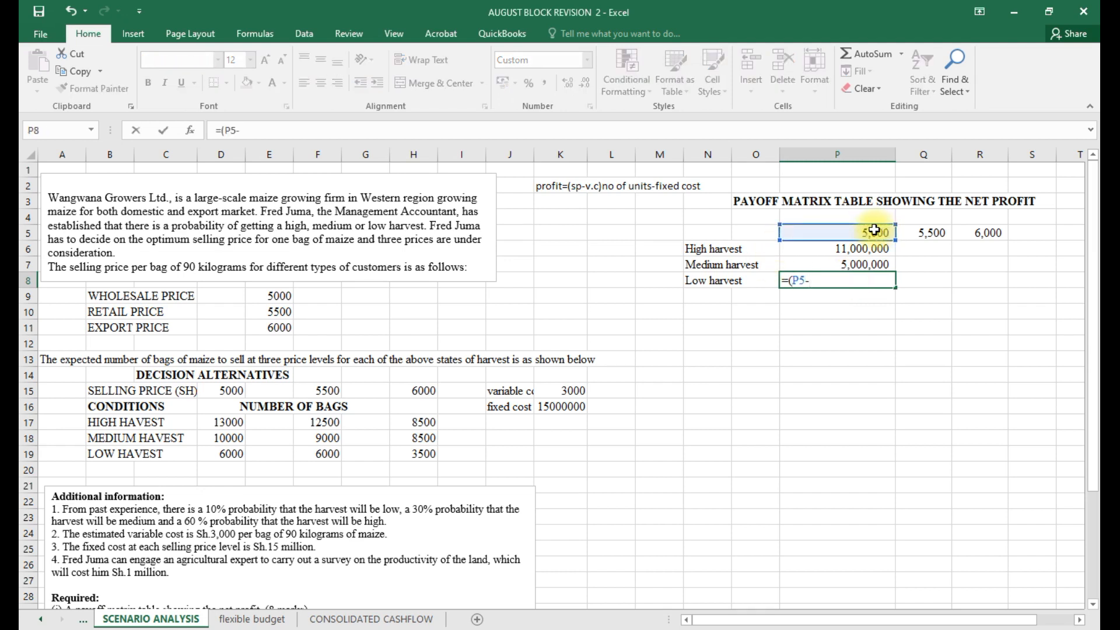
pyautogui.click(579, 391)
pyautogui.write('_')
pyautogui.press('BackSpace')
pyautogui.write(')*')
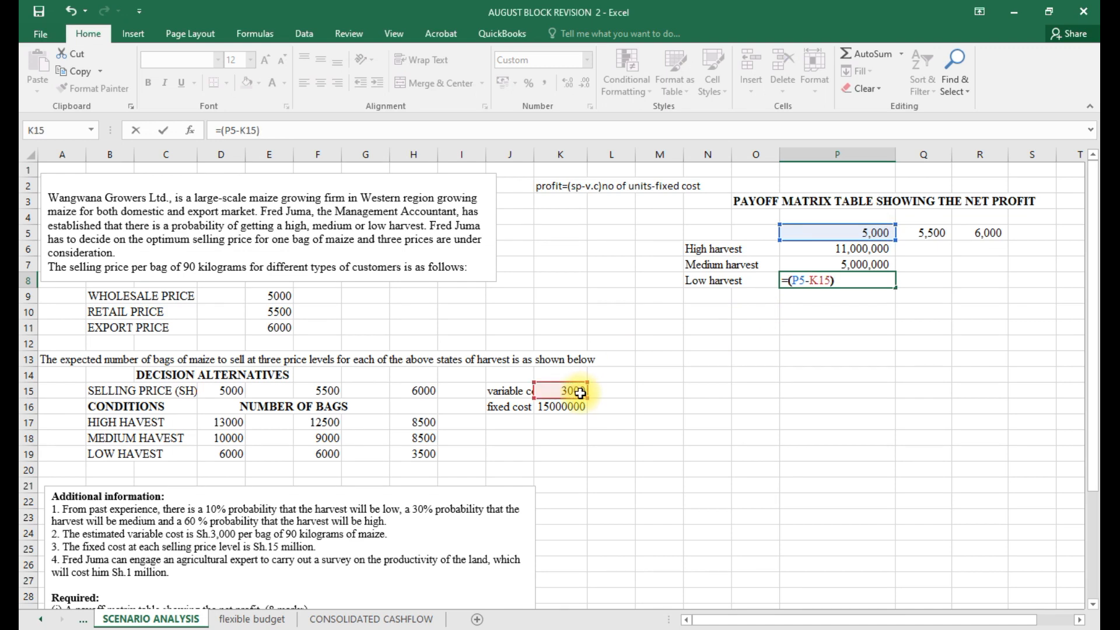
pyautogui.click(227, 456)
pyautogui.write('-')
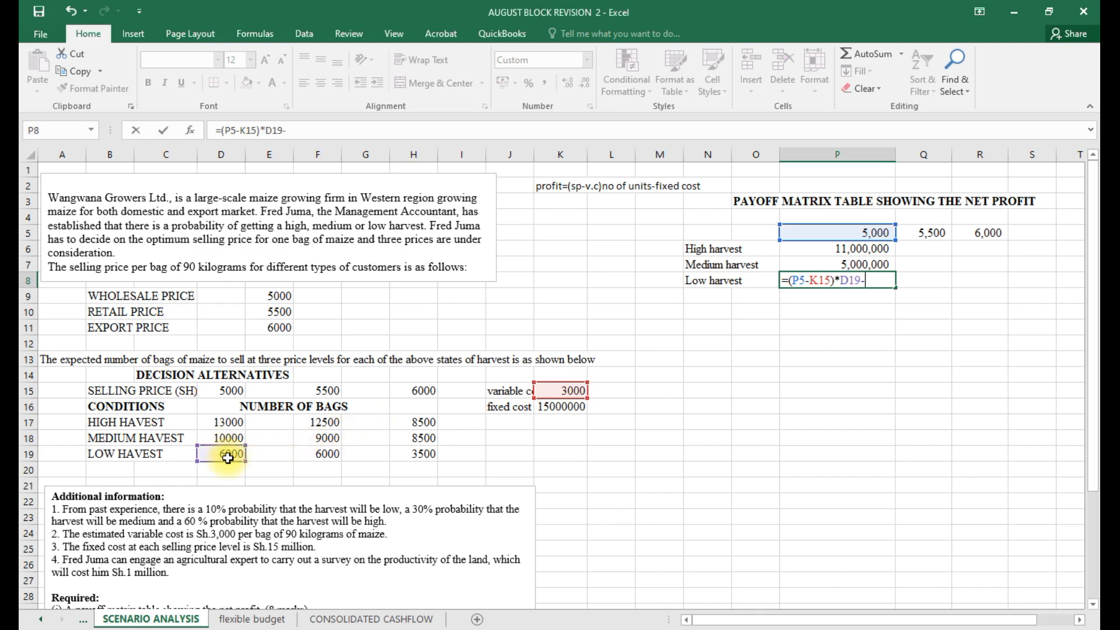
pyautogui.click(554, 406)
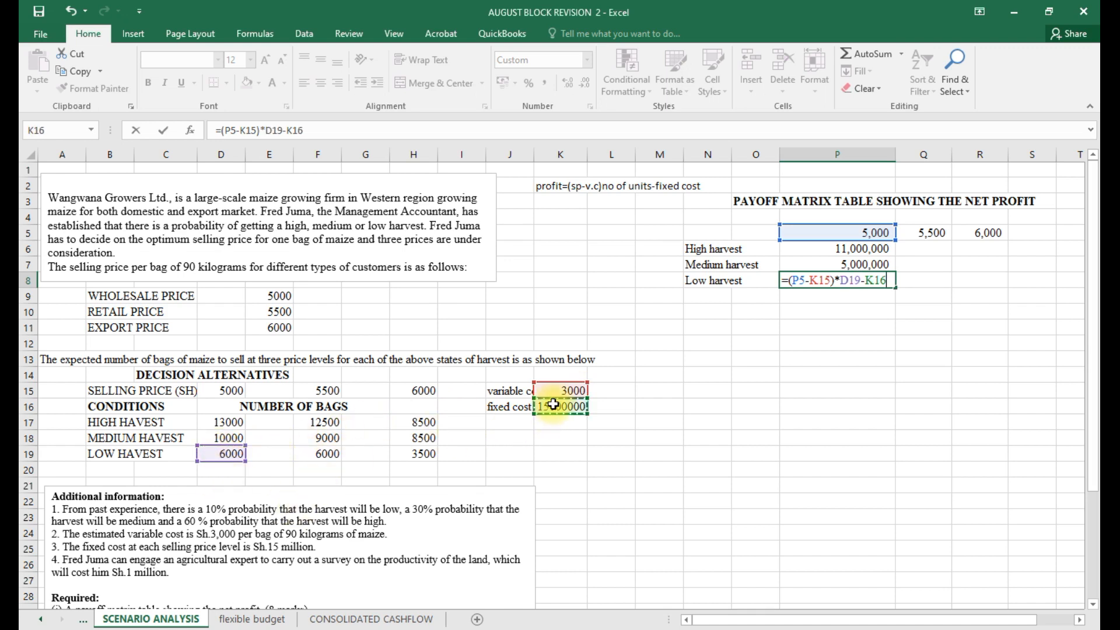
pyautogui.press('Return')
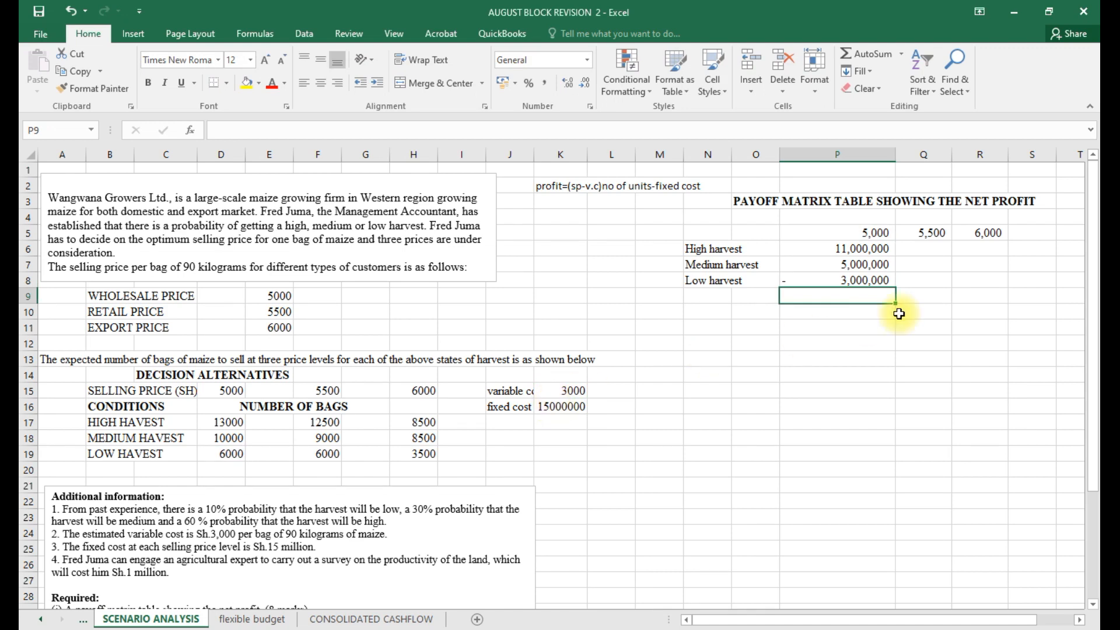
# Apply the custom number format #,##0;(#,##0) to P5:R8 so negative amounts are shown in parentheses.
pyautogui.moveTo(800, 233); pyautogui.dragTo(1000, 278)
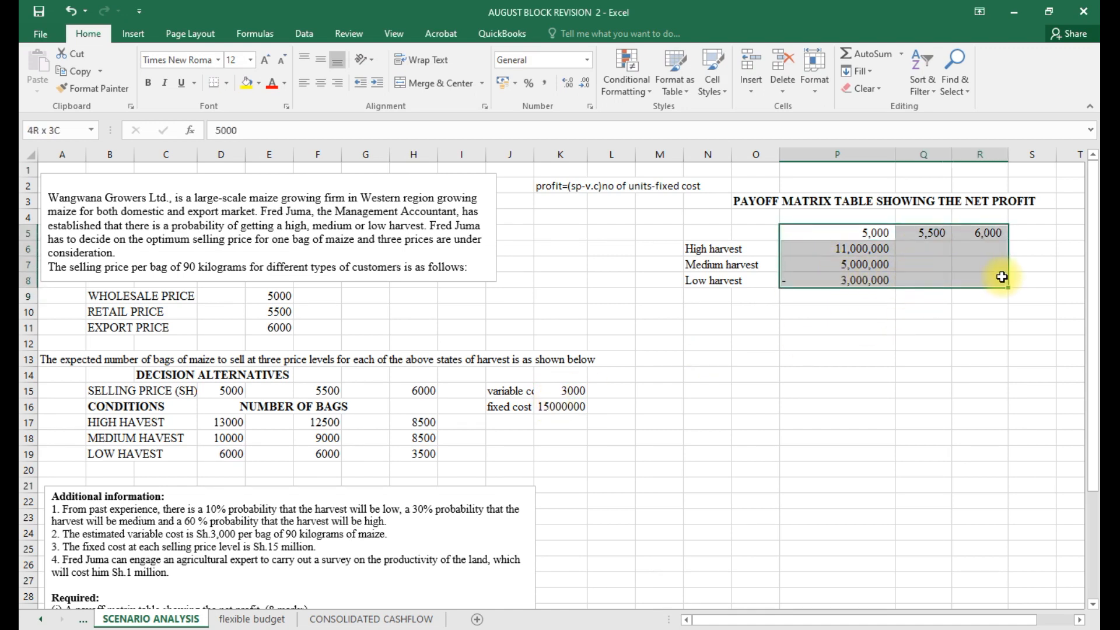
pyautogui.click(590, 107)
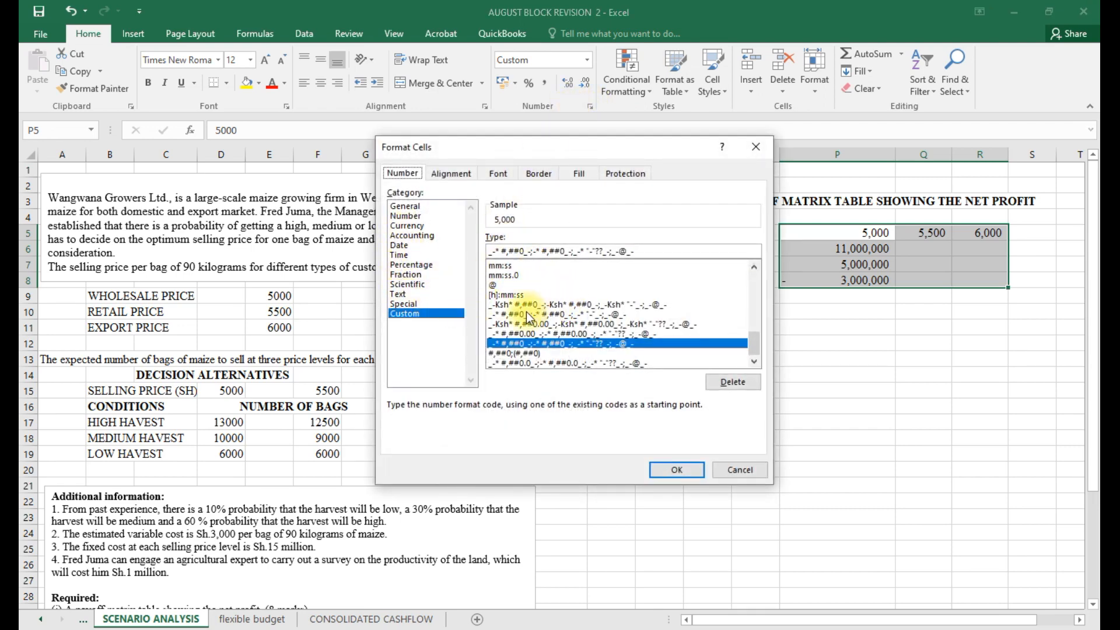
pyautogui.scroll(10, 533, 313)
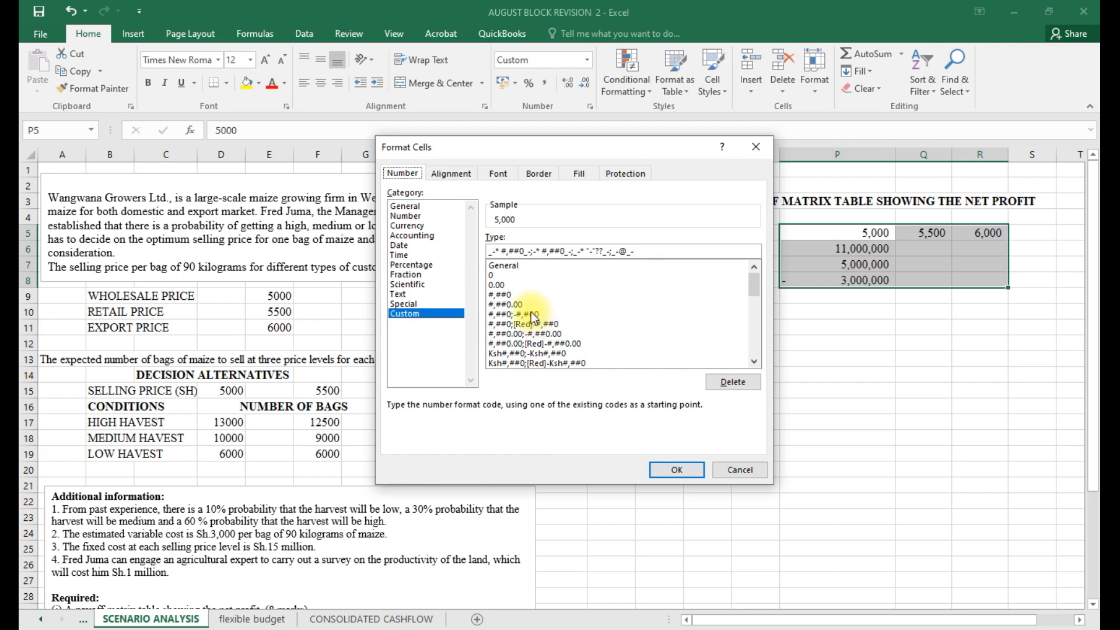
pyautogui.click(531, 313)
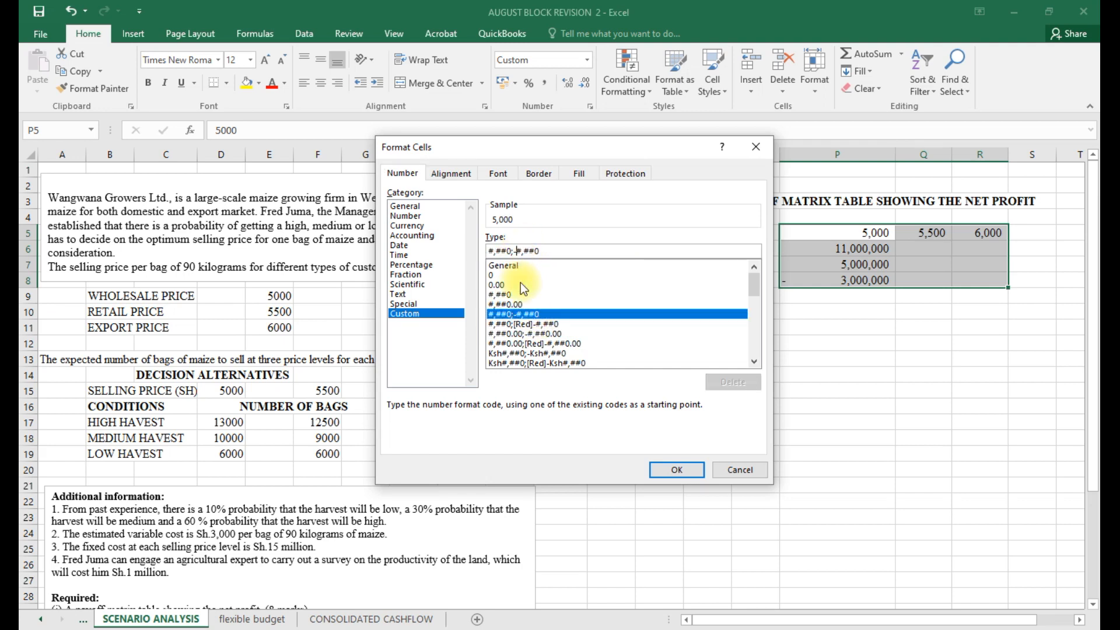
pyautogui.press('BackSpace')
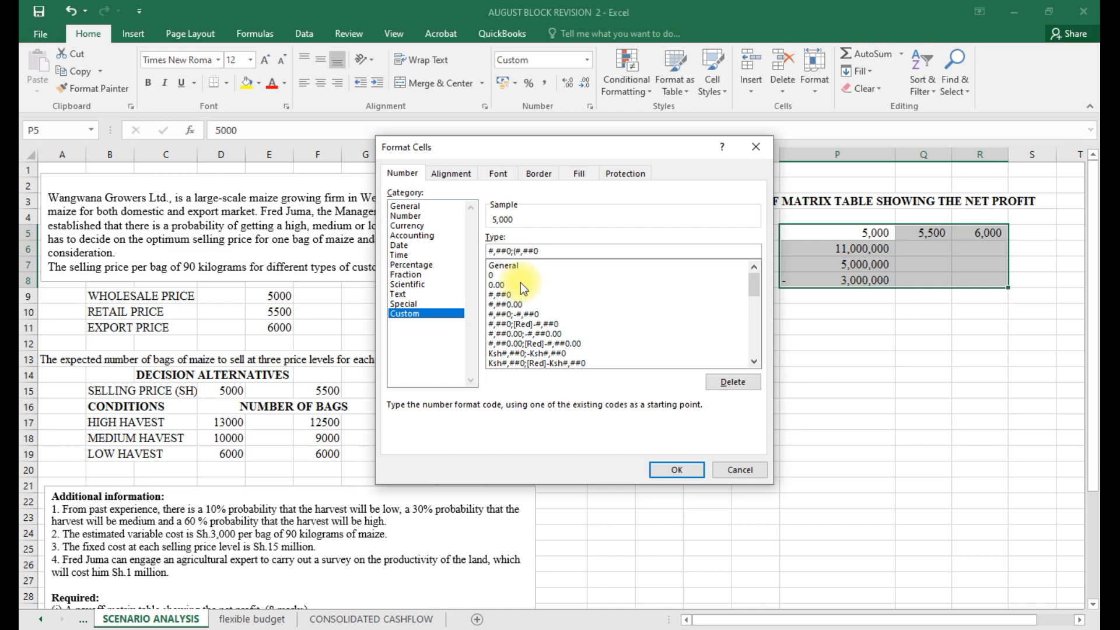
pyautogui.click(675, 470)
pyautogui.click(861, 342)
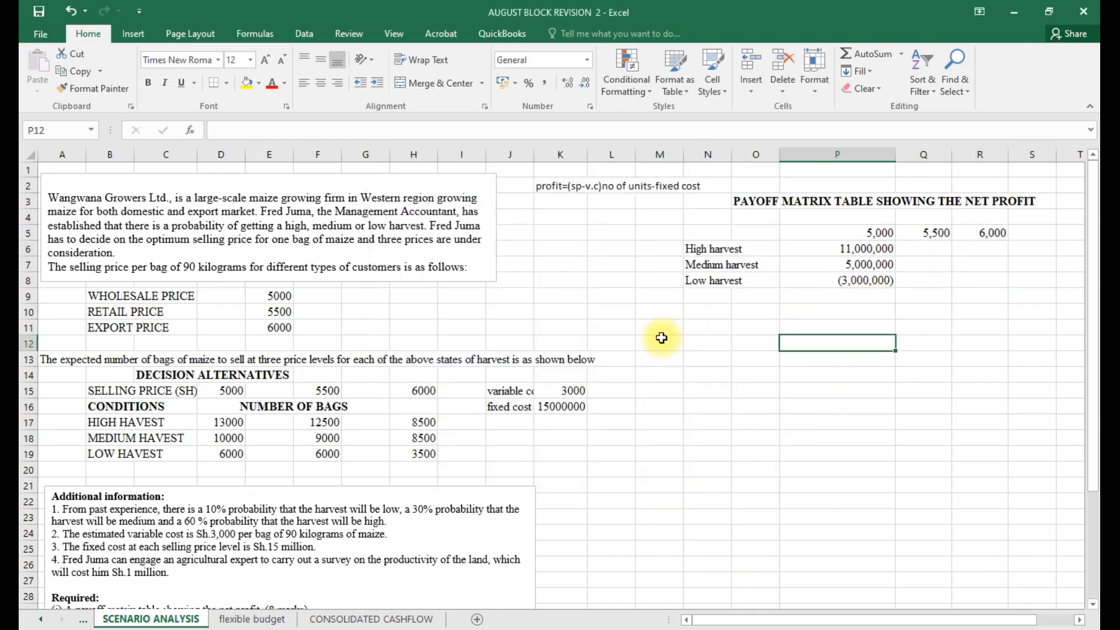
# Enter the high harvest profit formula =(Q5-K15)*F17-K16 for the 5,500 selling price in cell Q6.
pyautogui.click(918, 250)
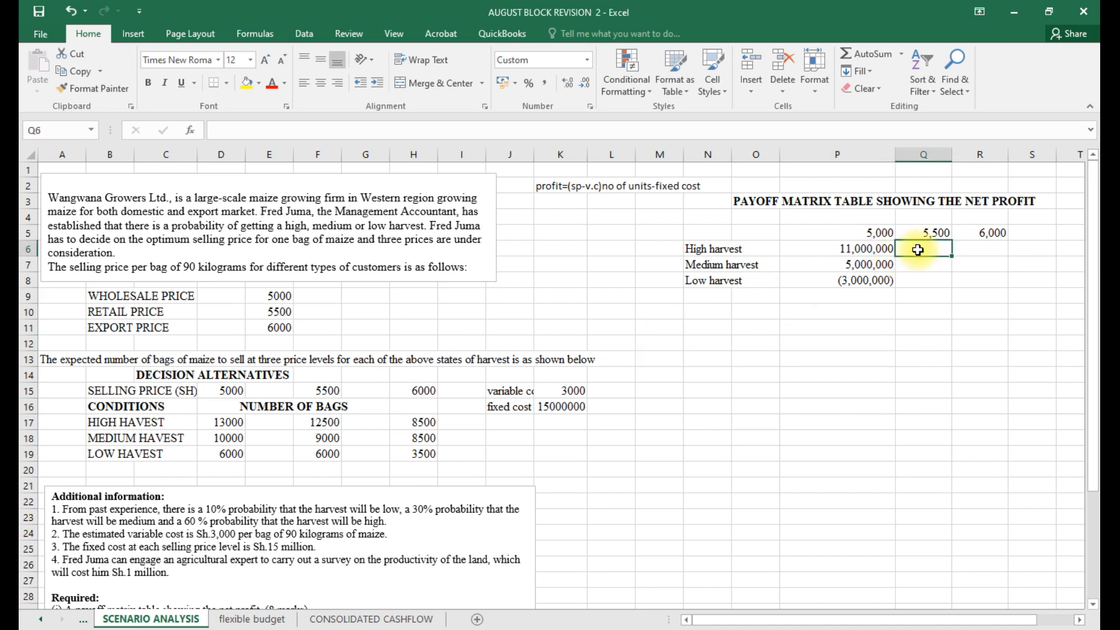
pyautogui.write('=(')
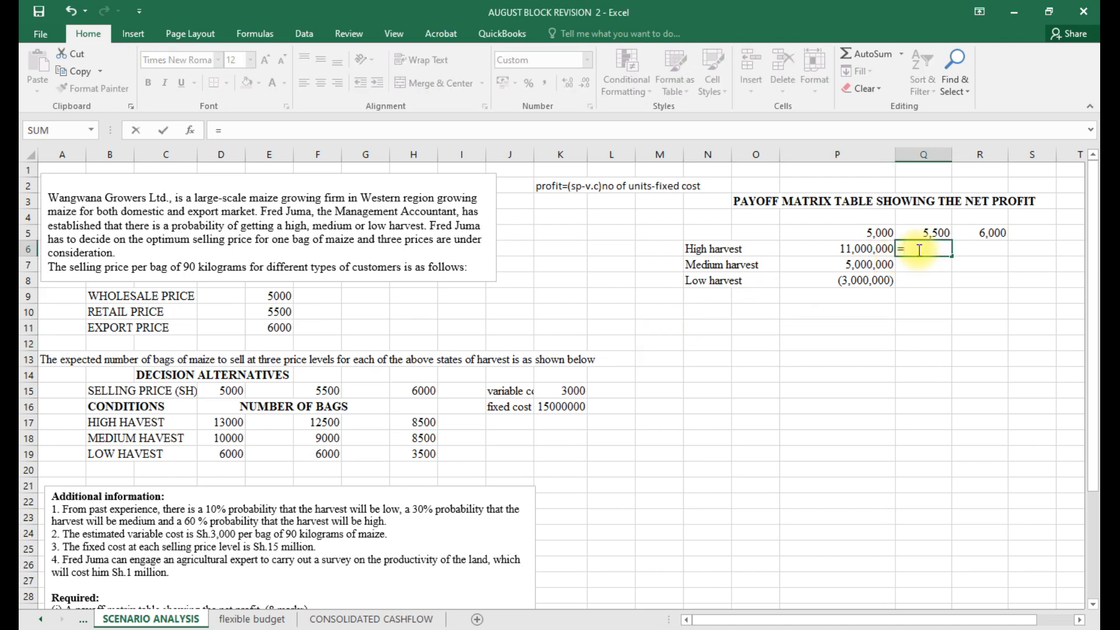
pyautogui.click(932, 231)
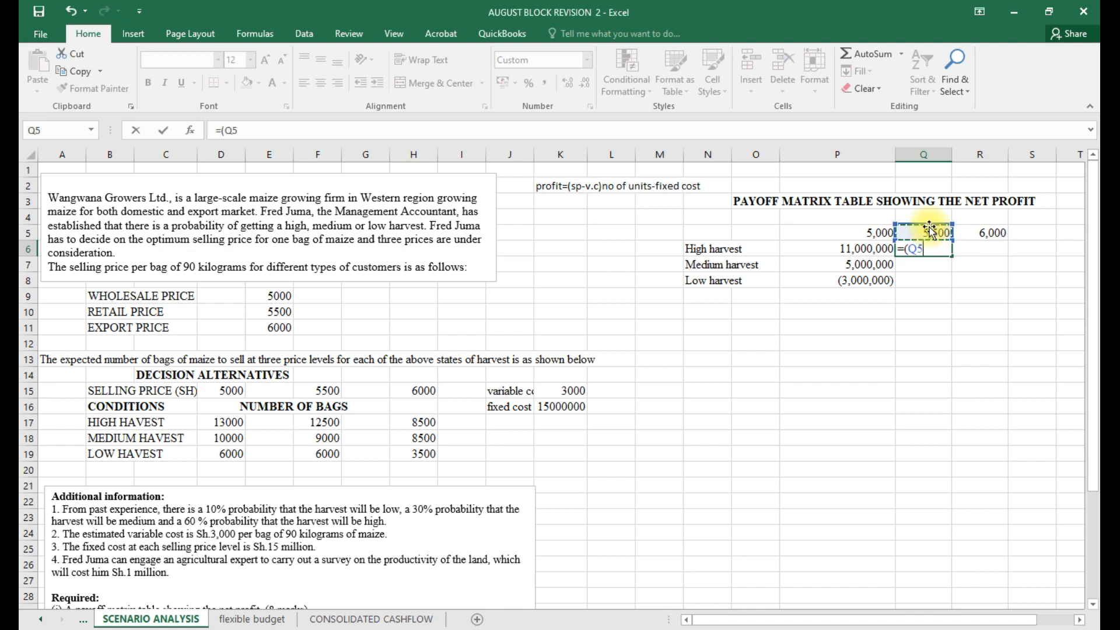
pyautogui.write('-')
pyautogui.click(583, 395)
pyautogui.write(')*')
pyautogui.click(324, 422)
pyautogui.write('-')
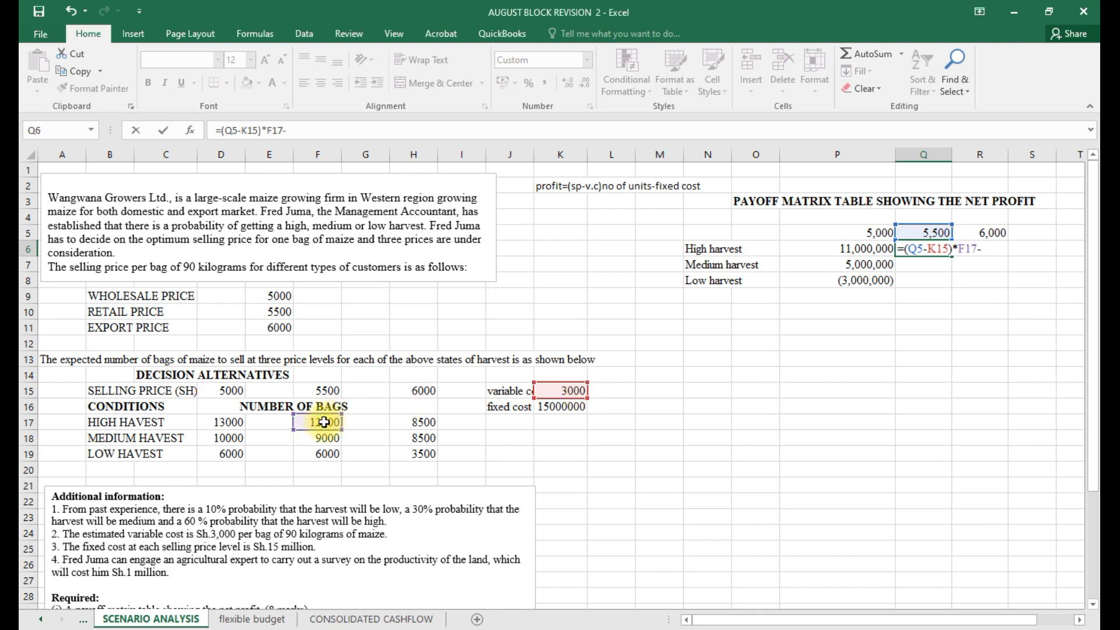
pyautogui.click(557, 408)
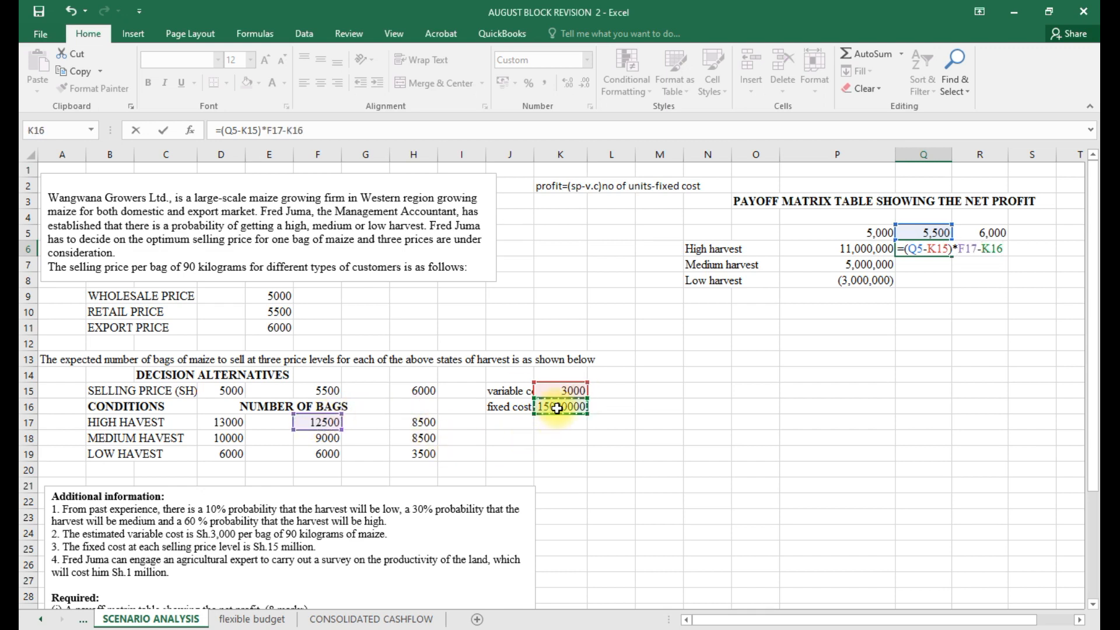
pyautogui.press('Return')
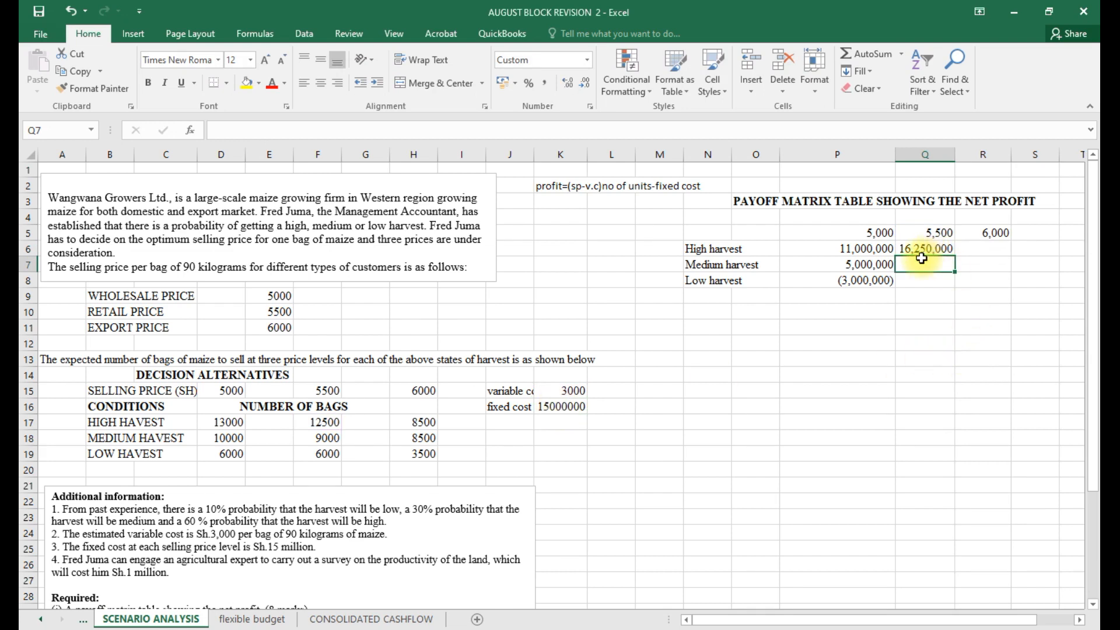
# Enter the medium harvest profit formula =(Q5-K15)*F18-K16 for the 5,500 selling price in cell Q7.
pyautogui.write('=(')
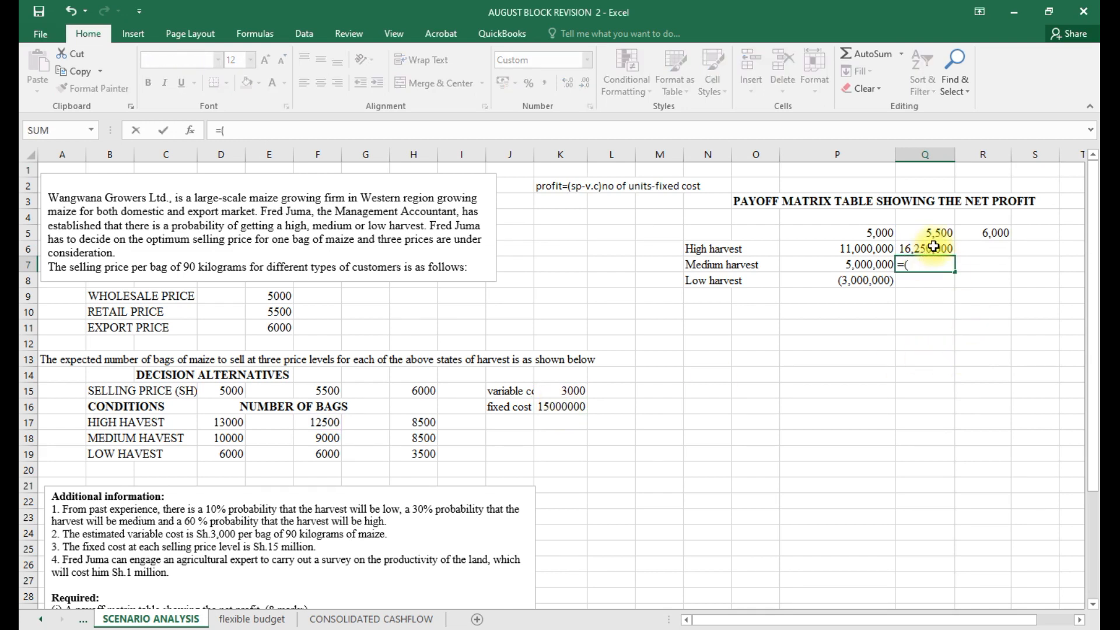
pyautogui.click(938, 234)
pyautogui.write('-')
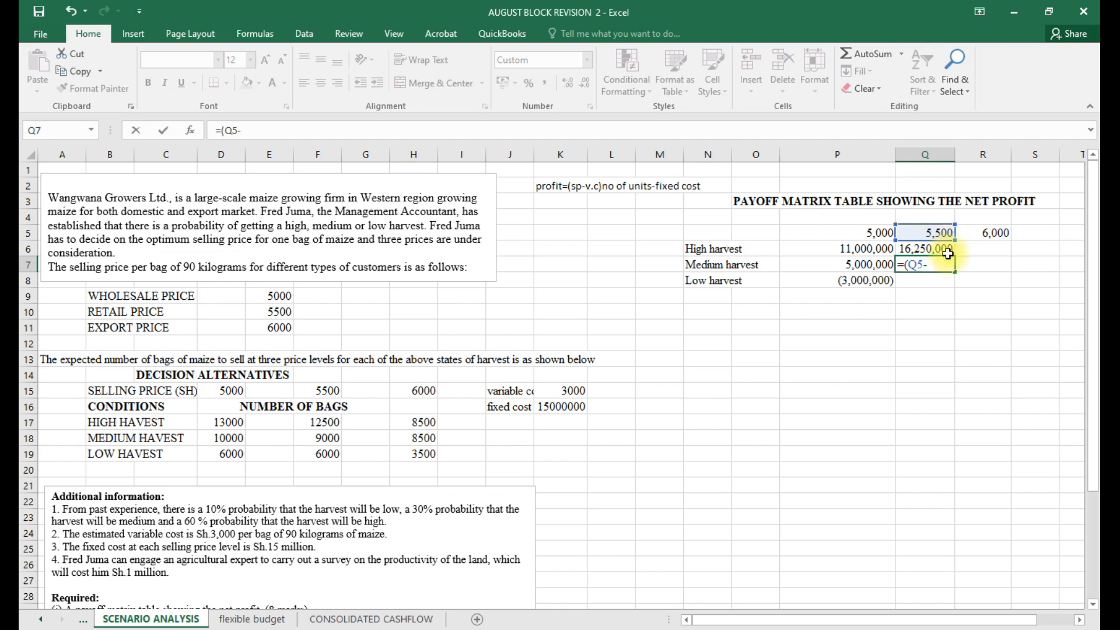
pyautogui.click(572, 389)
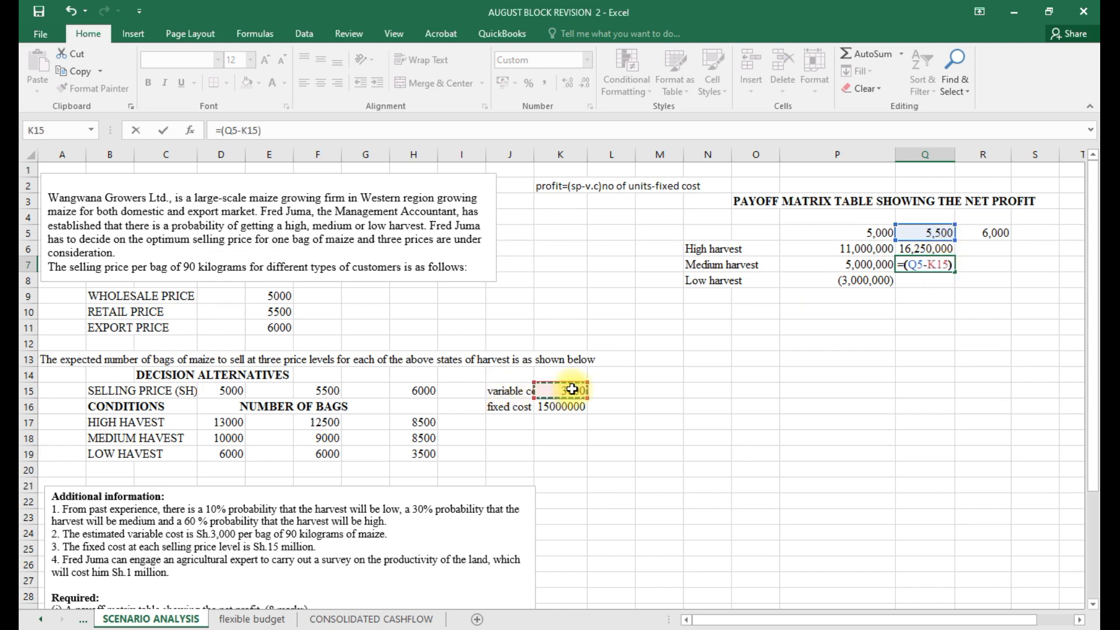
pyautogui.write(')*')
pyautogui.click(329, 439)
pyautogui.write('-')
pyautogui.click(565, 408)
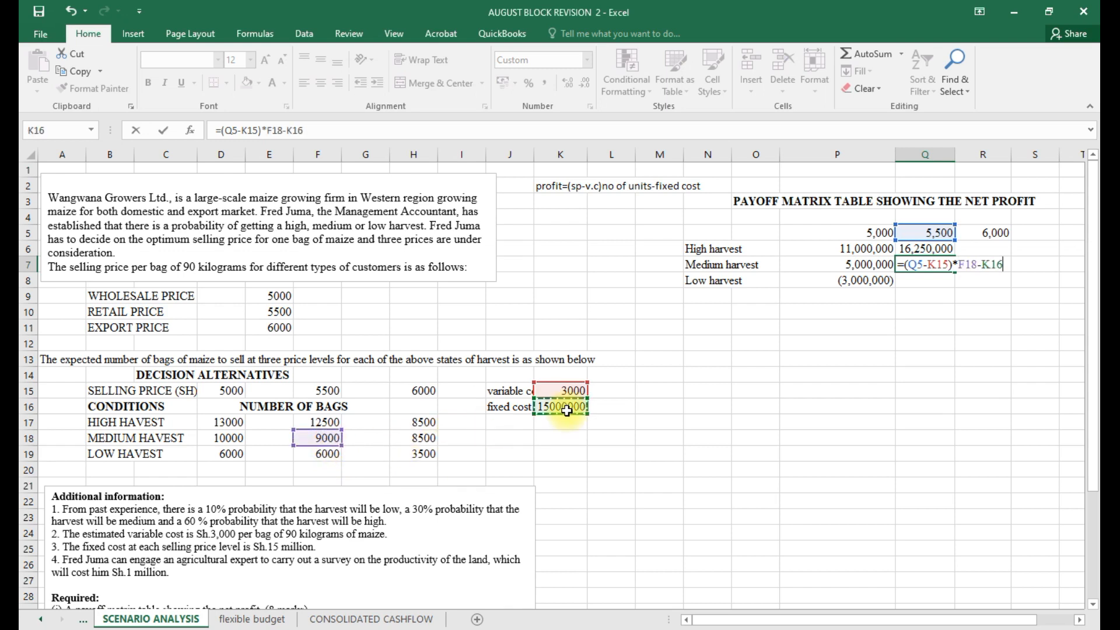
pyautogui.press('Return')
# Enter the low harvest profit formula =(Q5-K15)*F19-K16 for the 5,500 selling price in cell Q8.
pyautogui.write('=')
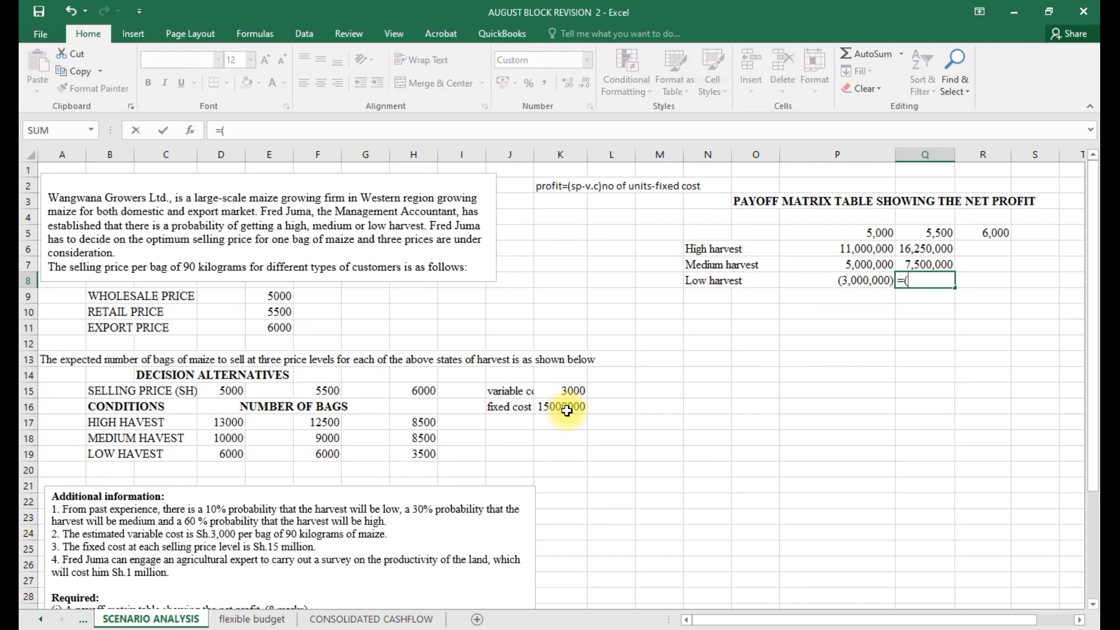
pyautogui.write('(')
pyautogui.click(928, 232)
pyautogui.write('-')
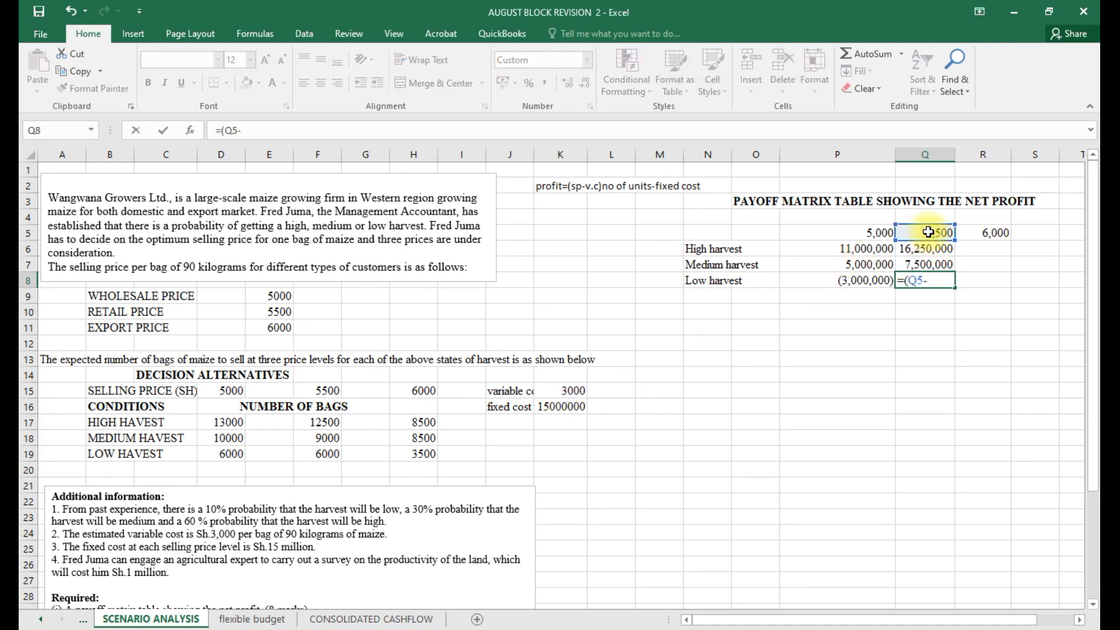
pyautogui.click(581, 391)
pyautogui.write('+')
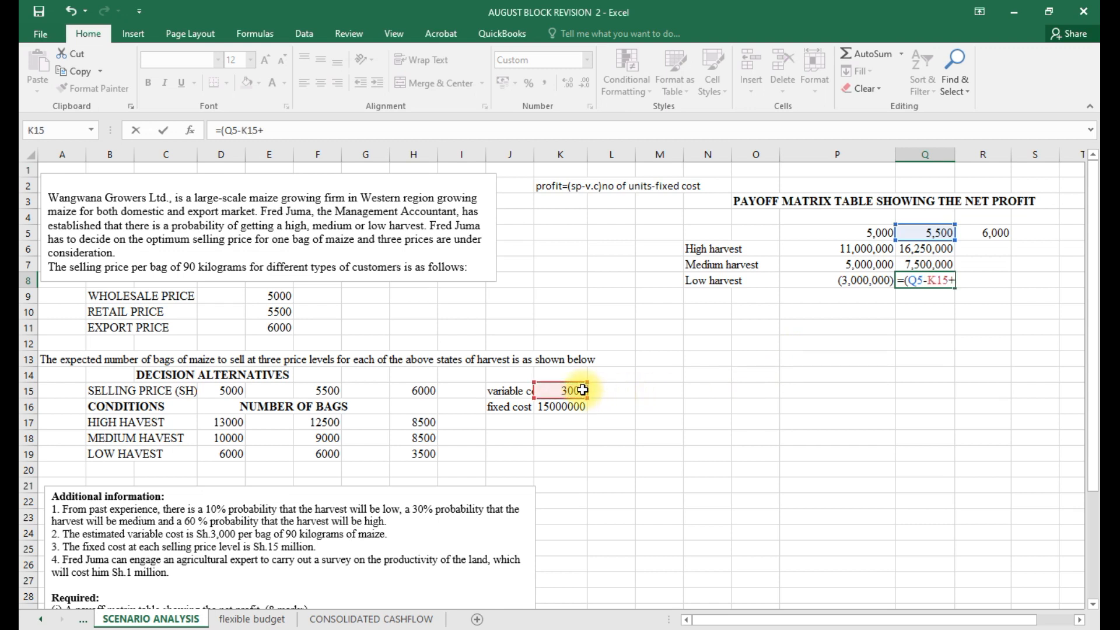
pyautogui.press('BackSpace')
pyautogui.write(')*')
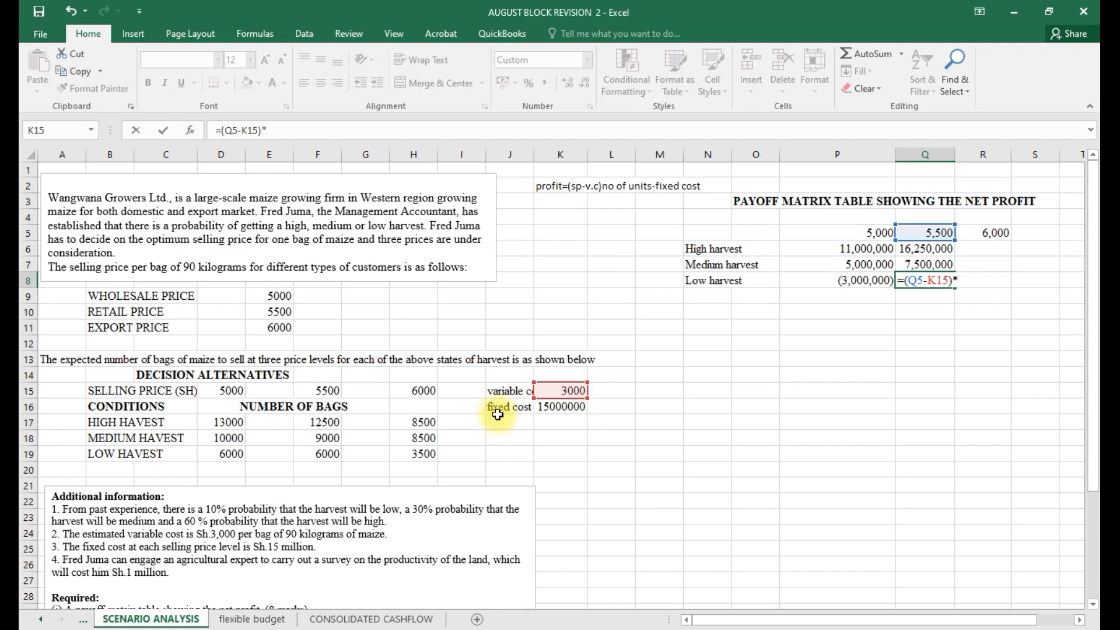
pyautogui.click(330, 454)
pyautogui.write('-')
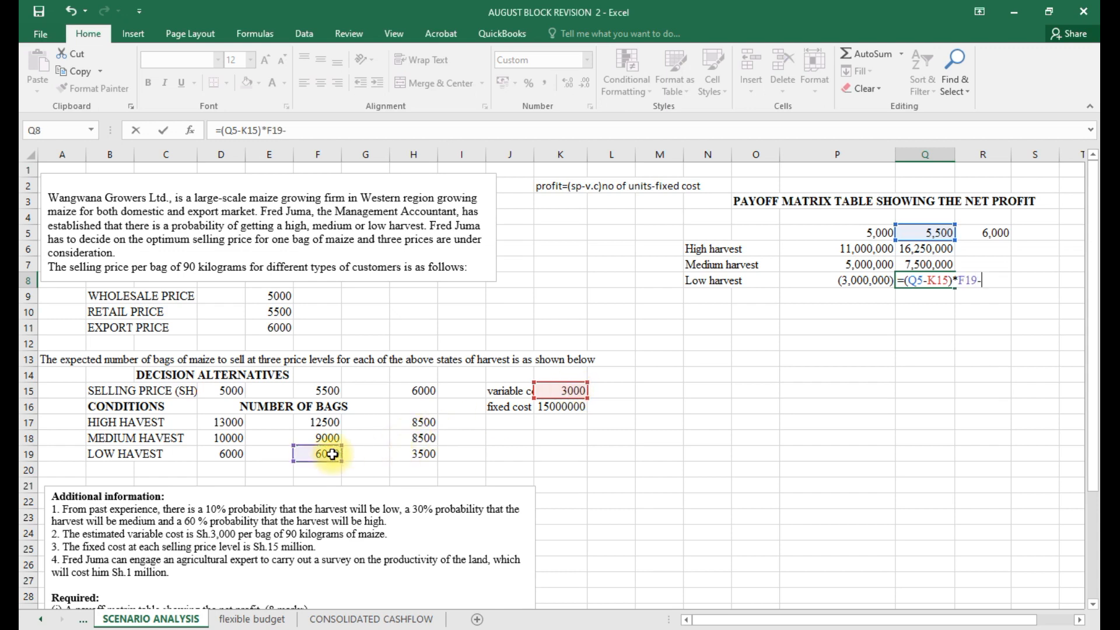
pyautogui.click(548, 409)
pyautogui.press('Return')
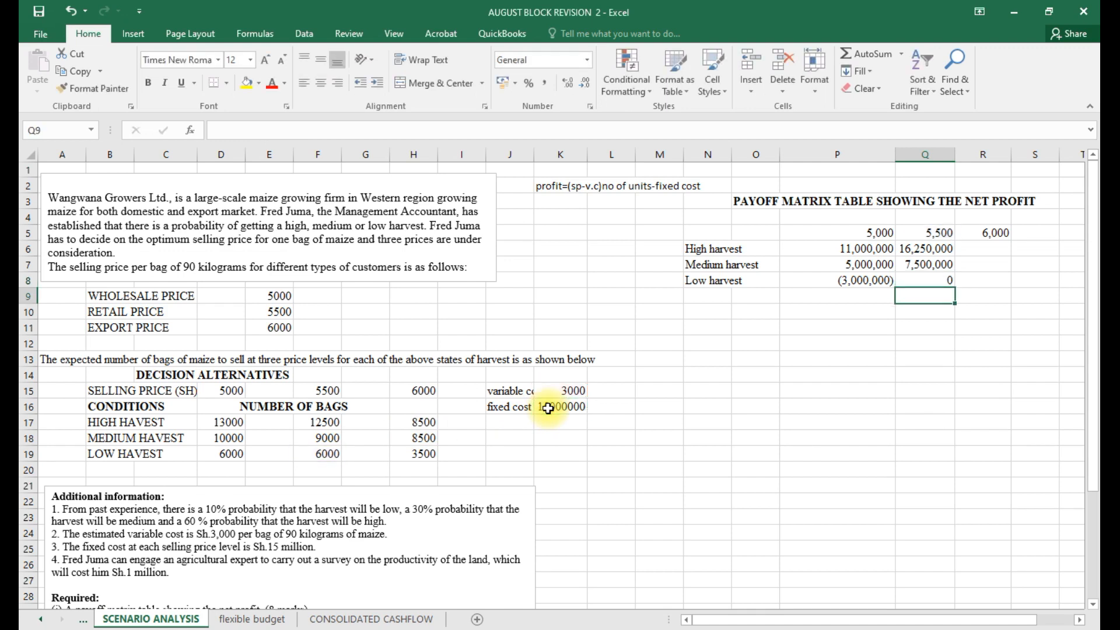
# Build the high harvest profit formula =(R5-K15)*H17-K16 for the 6,000 selling price in cell R6.
pyautogui.click(972, 250)
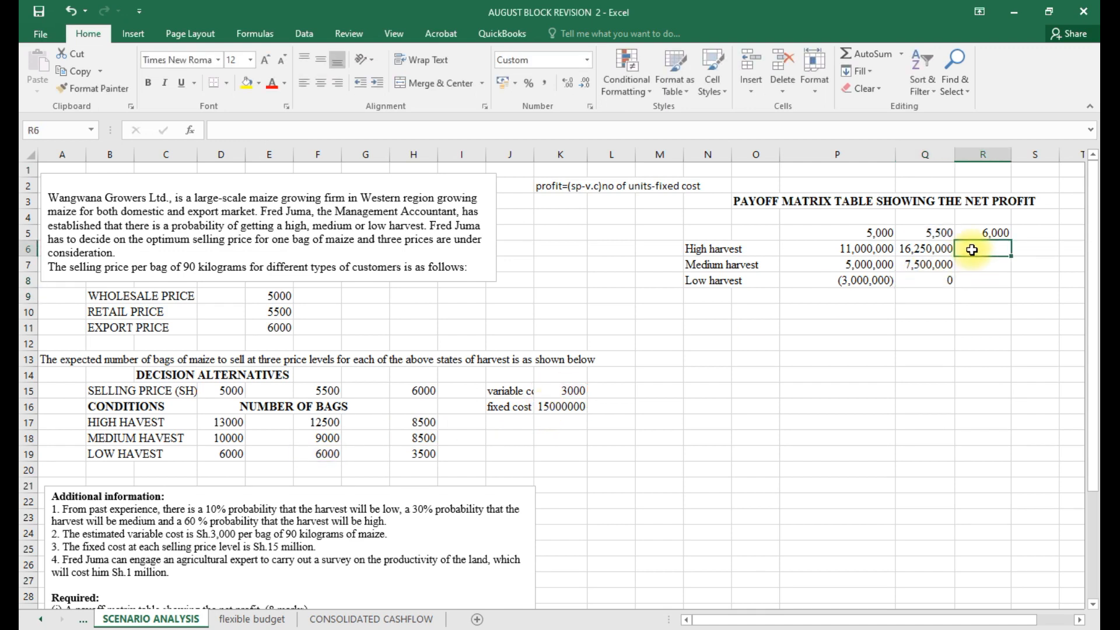
pyautogui.write('=(')
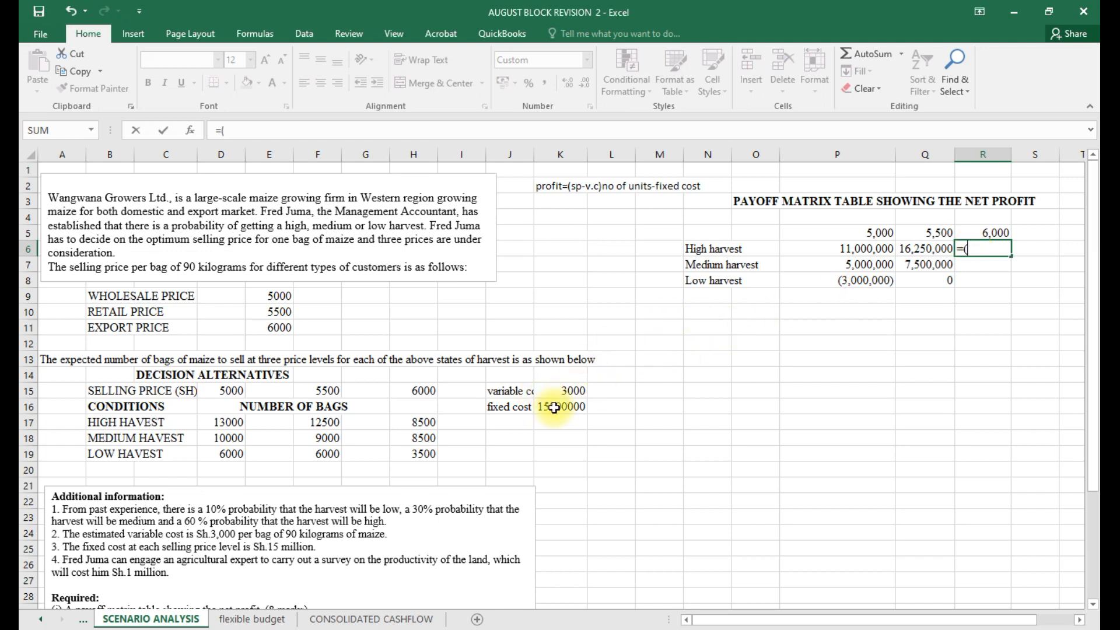
pyautogui.click(1002, 233)
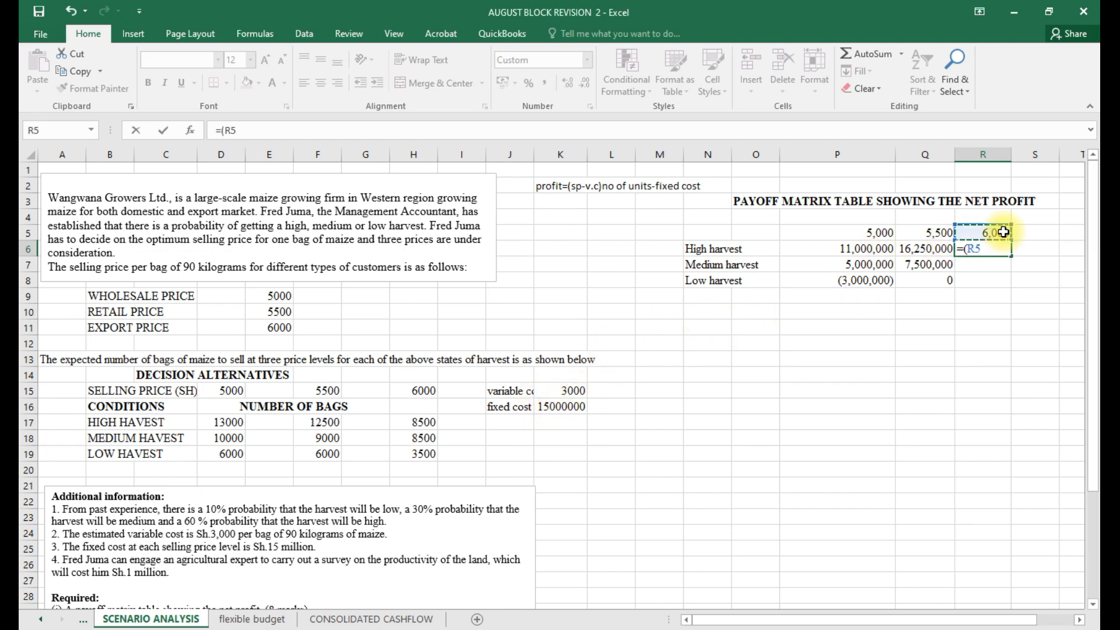
pyautogui.write('-')
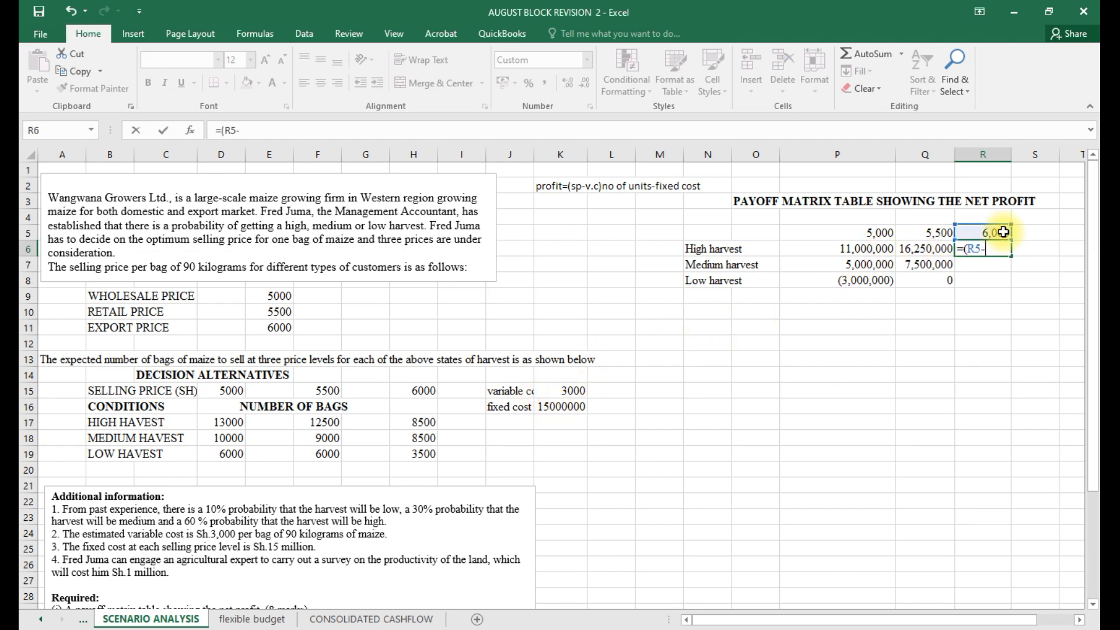
pyautogui.click(571, 389)
pyautogui.write(')')
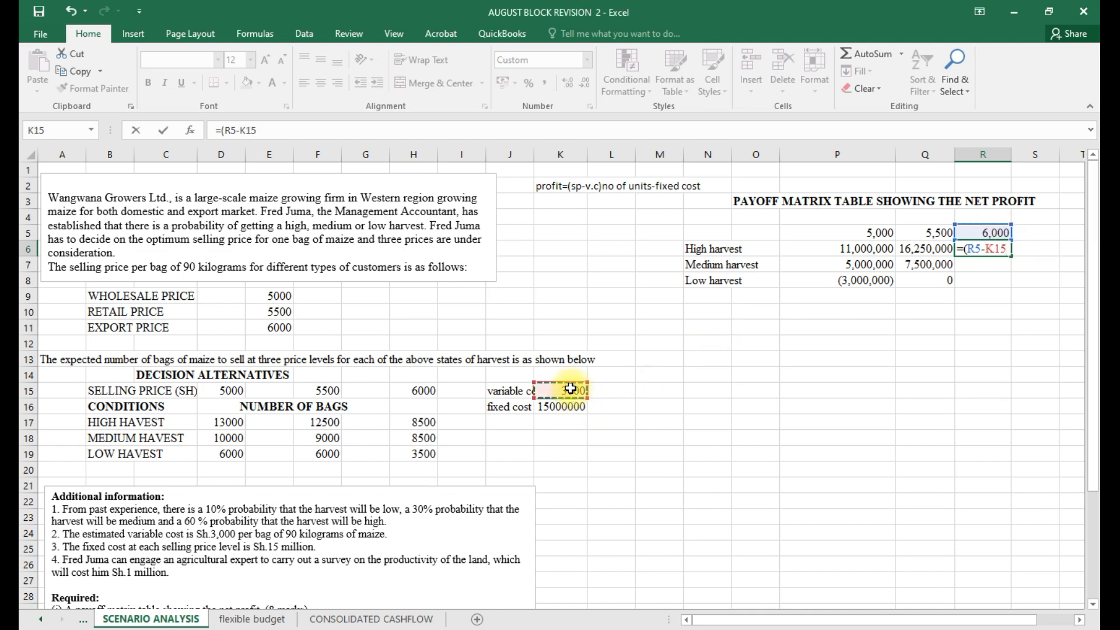
pyautogui.write('*')
pyautogui.click(413, 423)
pyautogui.write('-')
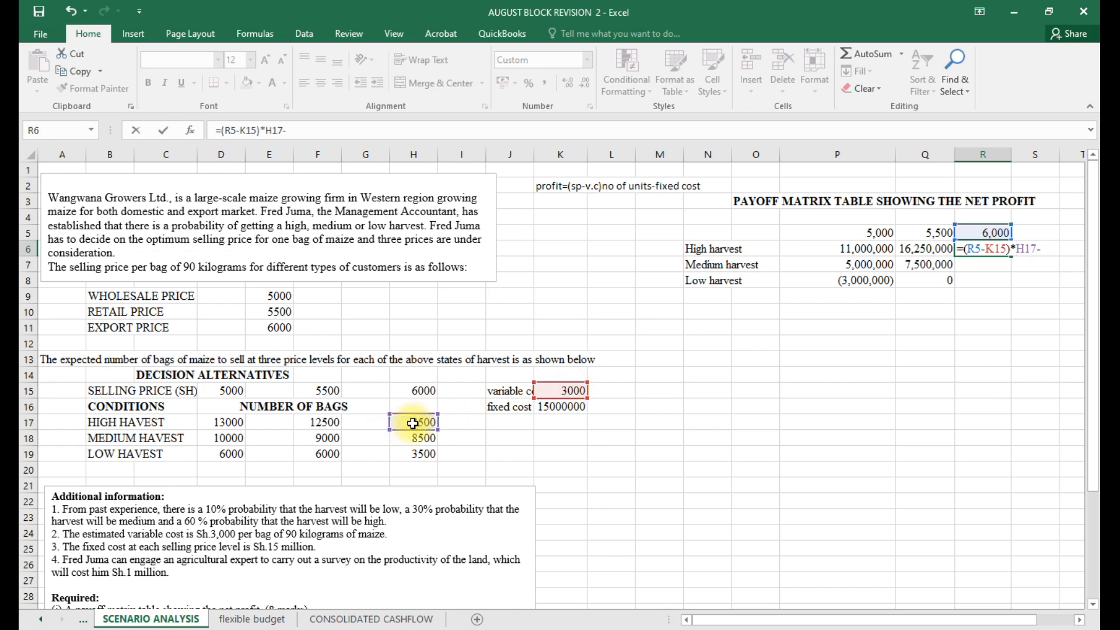
pyautogui.click(559, 405)
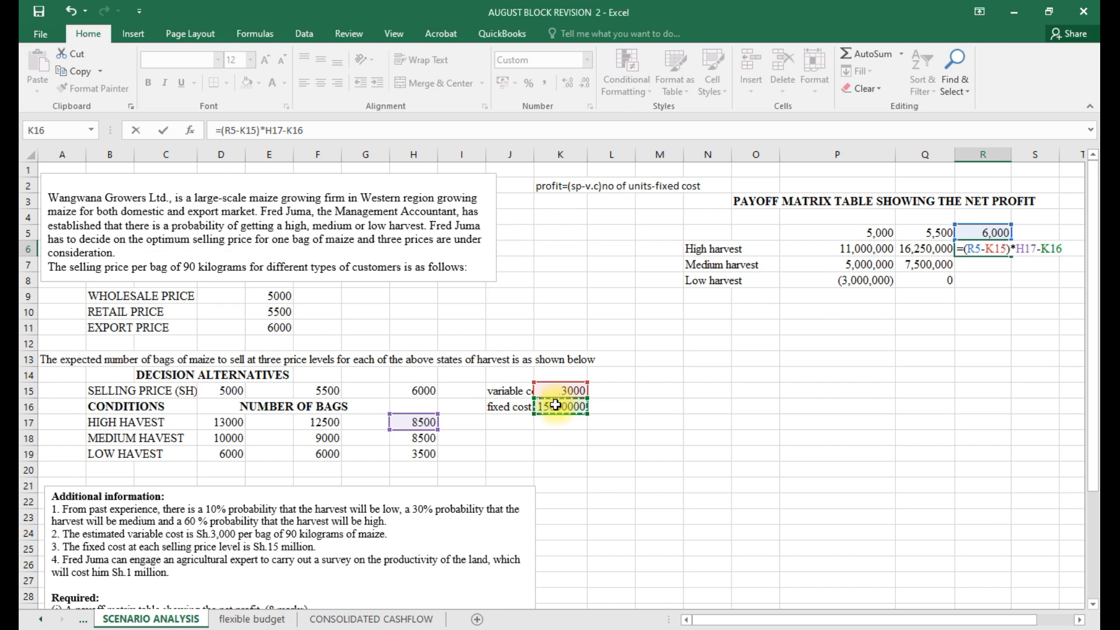
# Make the R5, K15 and K16 references absolute so the R6 formula reads =($R$5-$K$15)*H17-$K$16, and commit it.
pyautogui.click(231, 132)
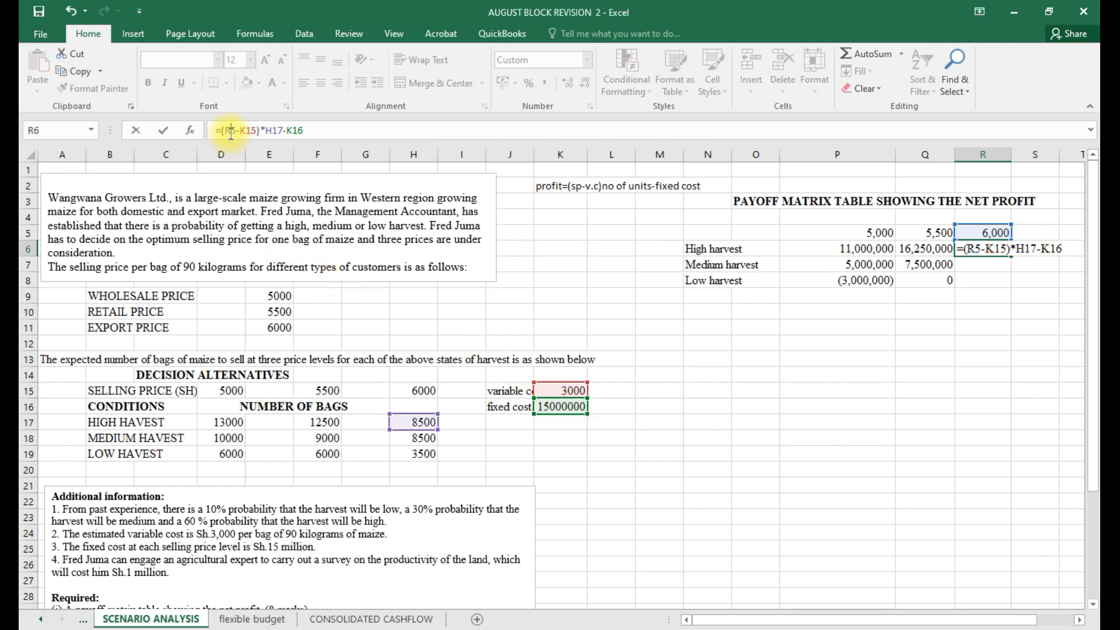
pyautogui.press('F4')
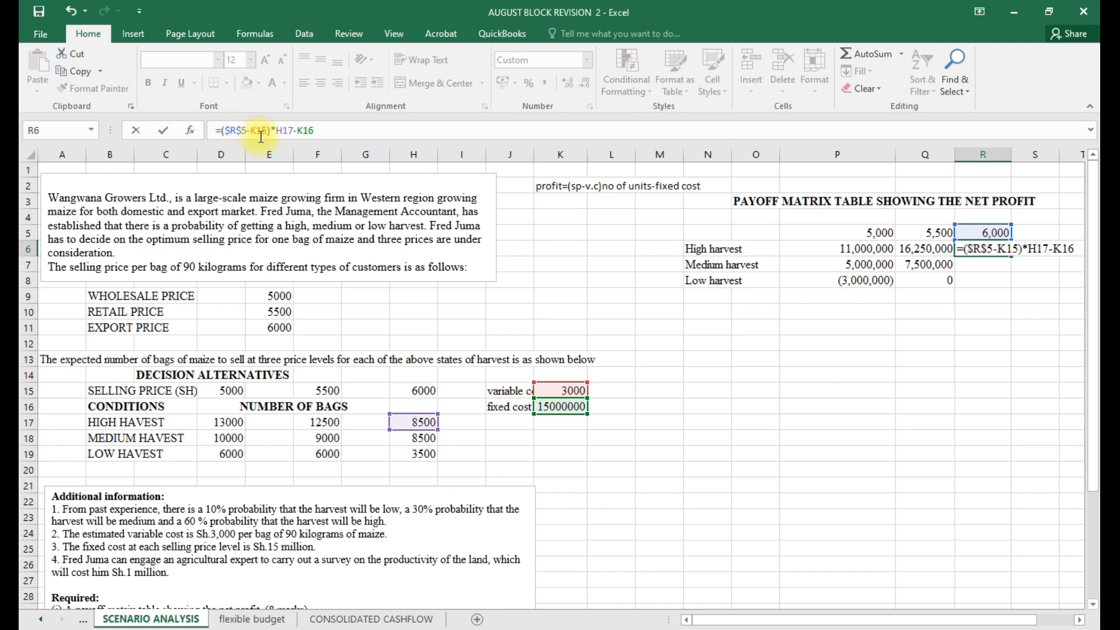
pyautogui.press('F4')
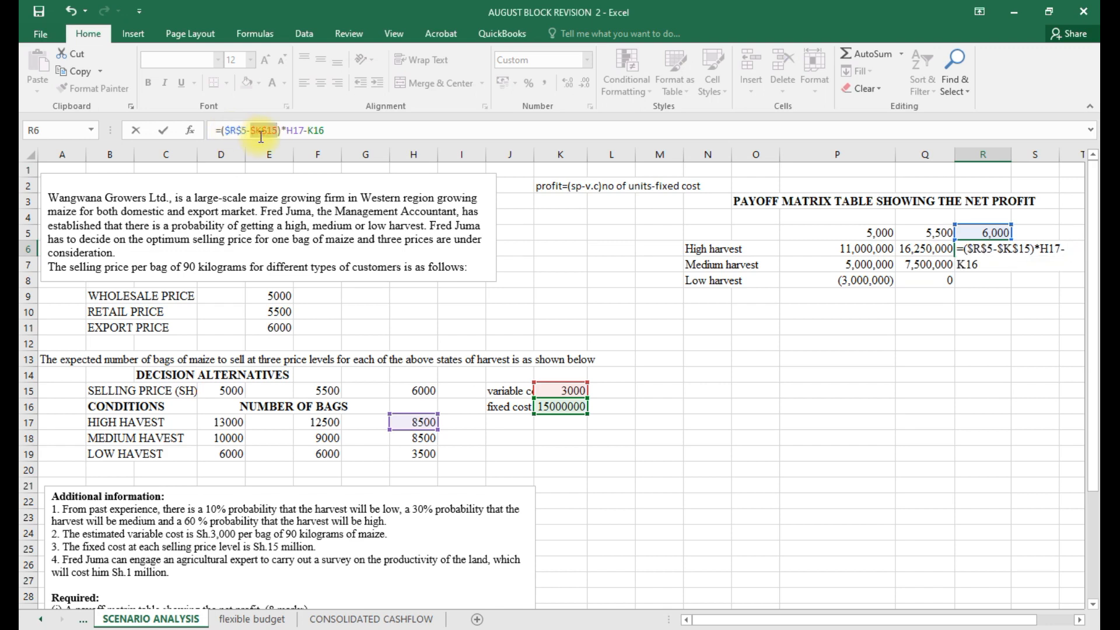
pyautogui.click(321, 130)
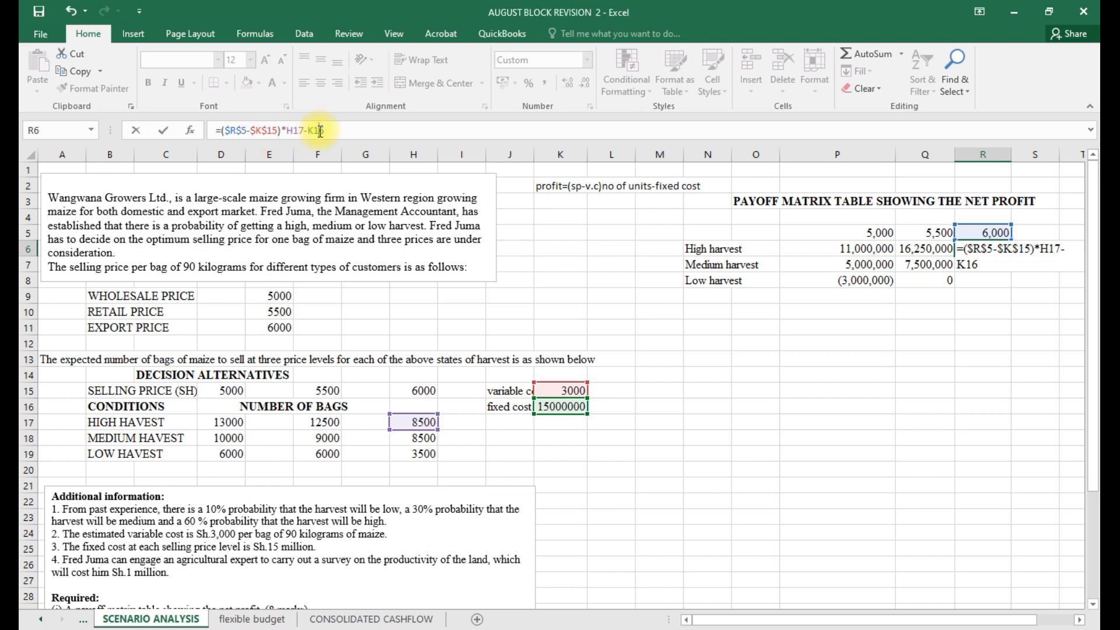
pyautogui.press('F4')
pyautogui.press('Return')
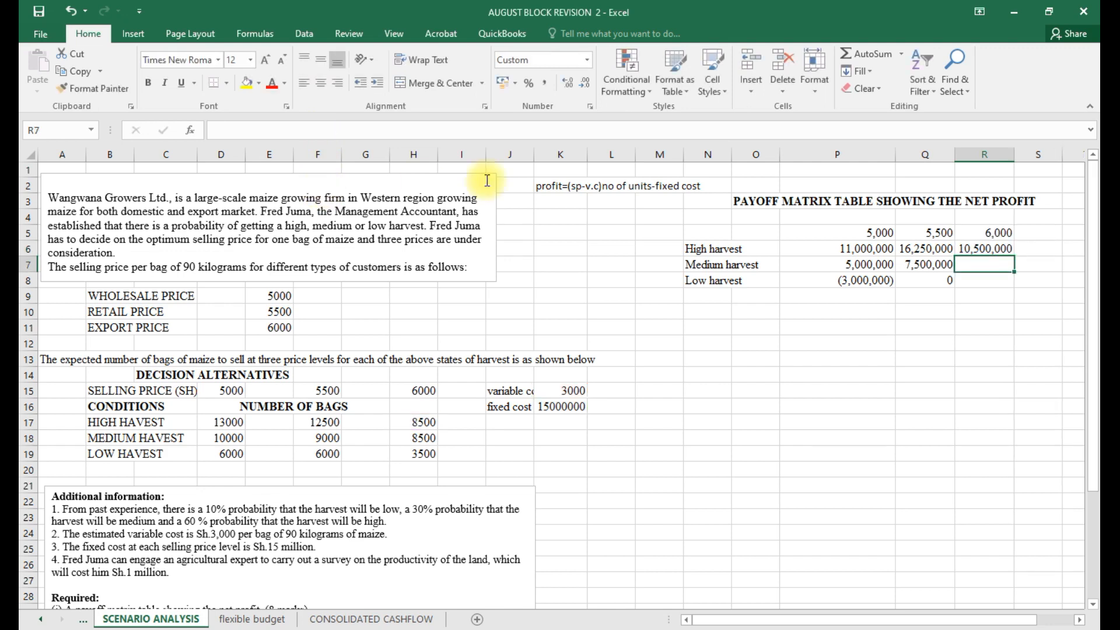
# Fill the R6 profit formula down through R8 and check the copied formulas for medium and low harvest.
pyautogui.click(989, 251)
pyautogui.moveTo(1018, 261); pyautogui.dragTo(1021, 284)
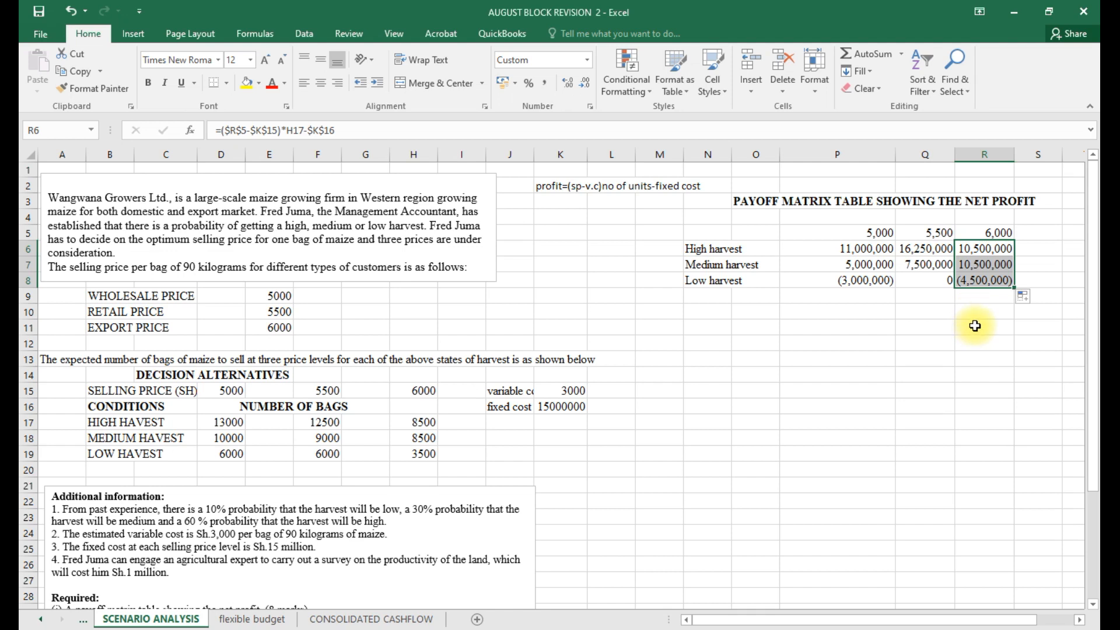
pyautogui.click(985, 327)
pyautogui.click(991, 270)
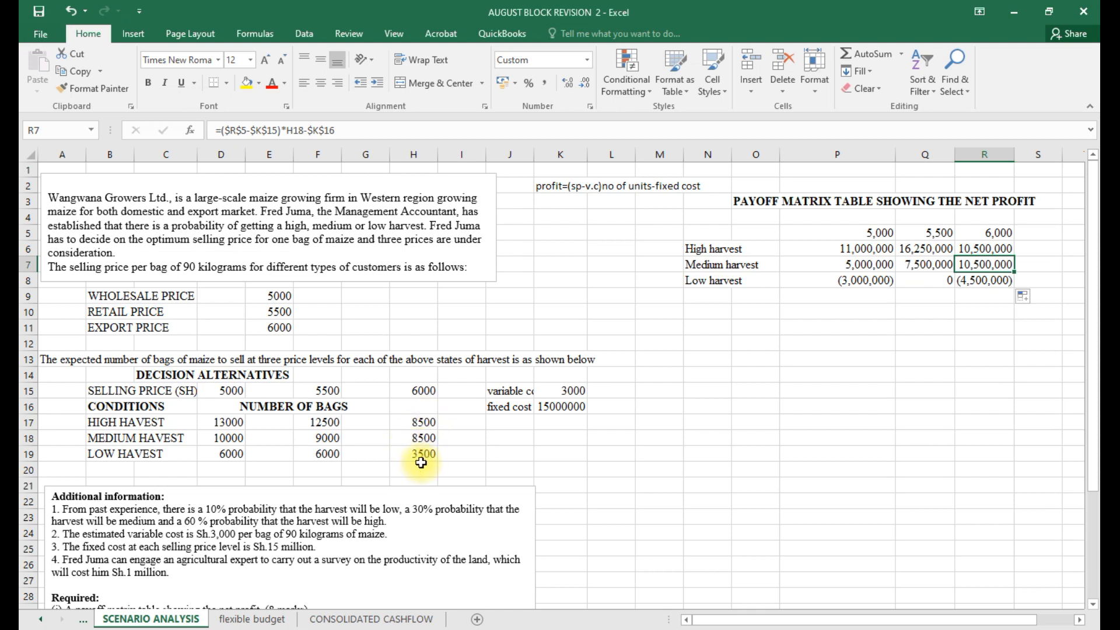
pyautogui.click(993, 285)
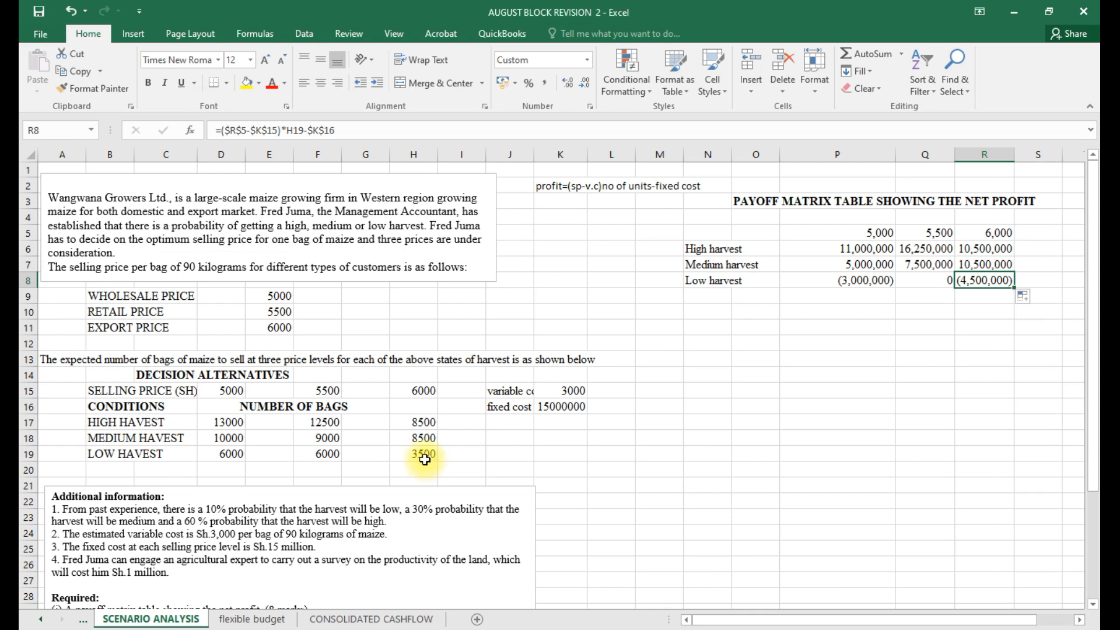
pyautogui.click(989, 343)
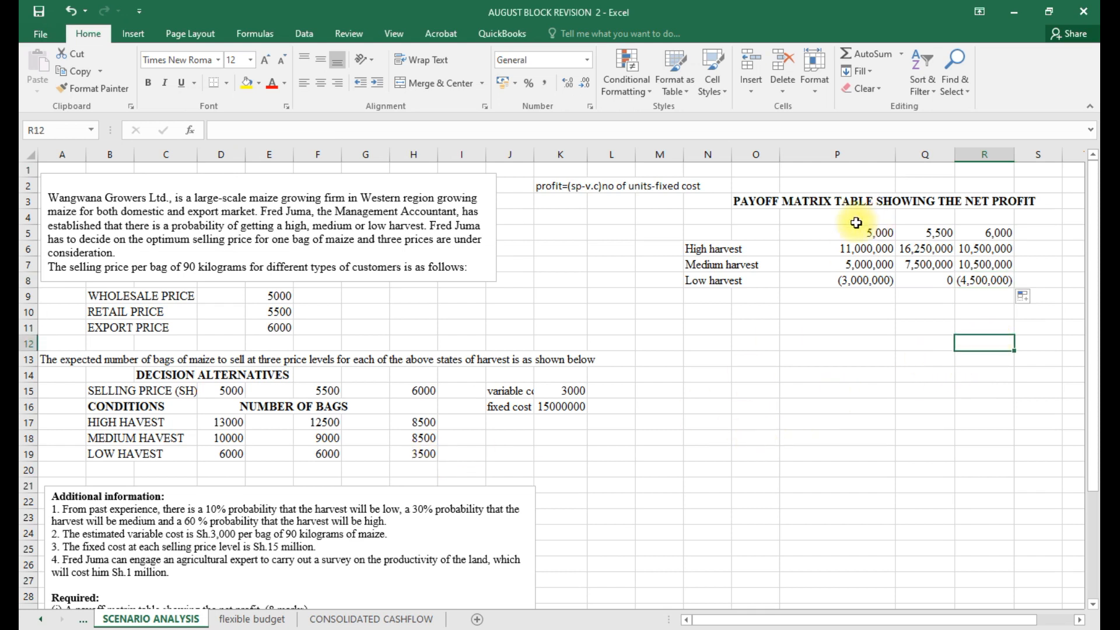
# Make the selling price headings in P5:R5 bold and add a bottom border beneath them.
pyautogui.moveTo(811, 231); pyautogui.dragTo(982, 228)
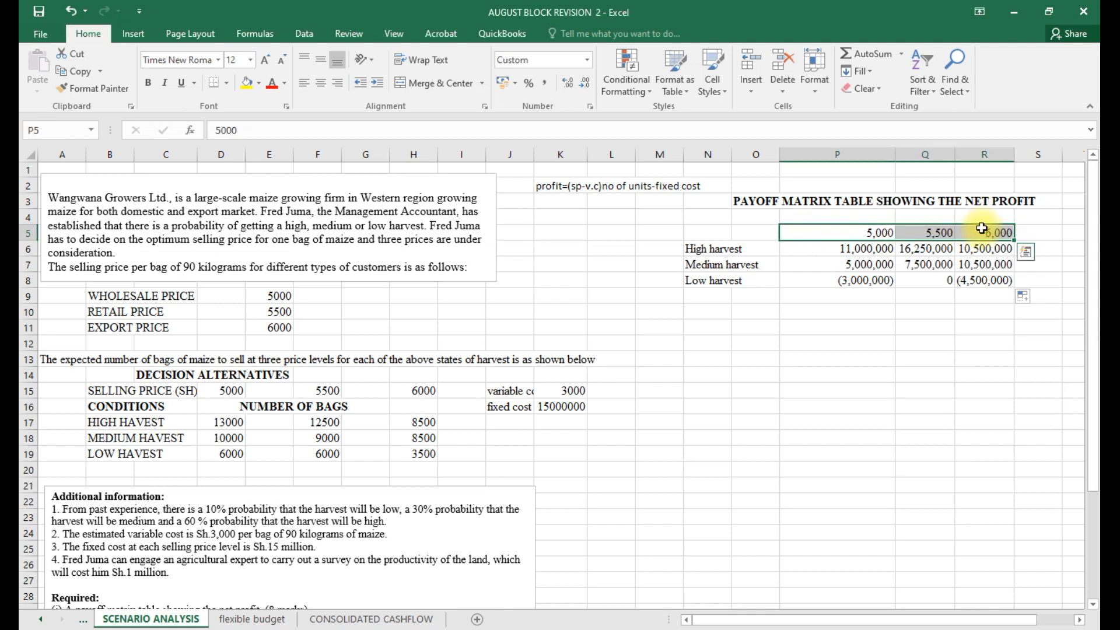
pyautogui.hotkey('ctrl', 'b')
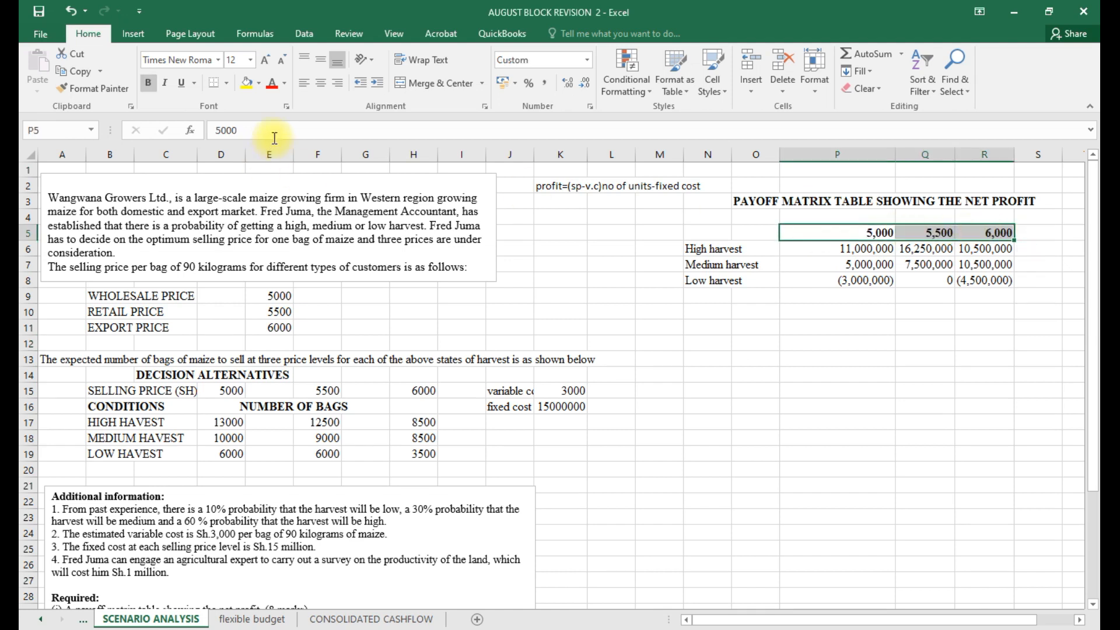
pyautogui.click(211, 86)
pyautogui.click(744, 357)
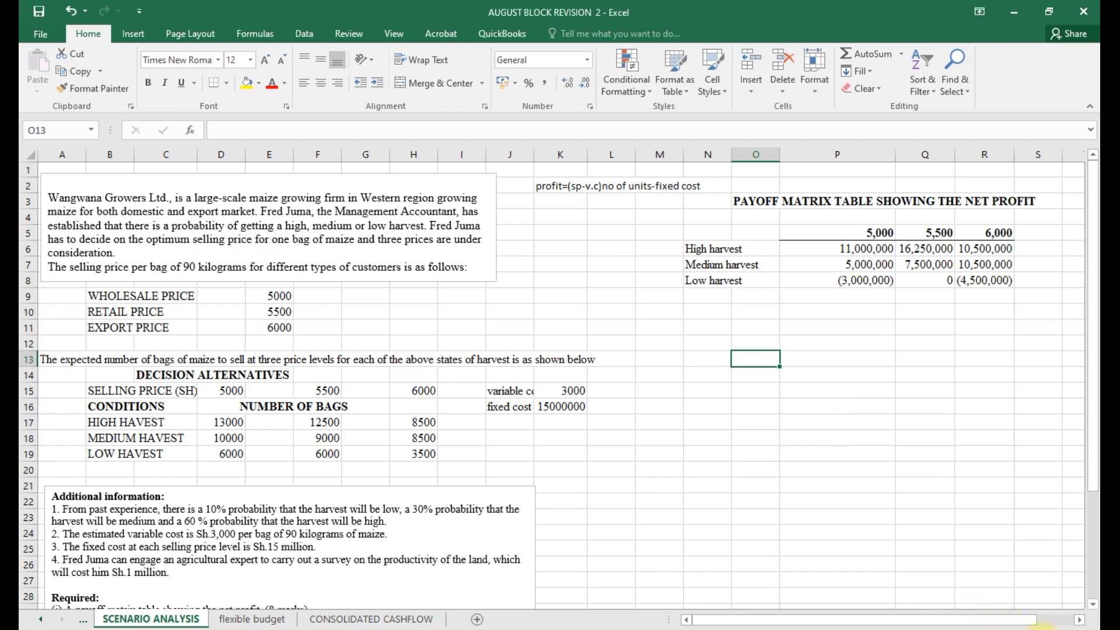
# Label the payoff matrix table as part i) in cell N3.
pyautogui.click(1017, 619)
pyautogui.click(717, 464)
pyautogui.scroll(-1, 616, 483)
pyautogui.scroll(1, 617, 482)
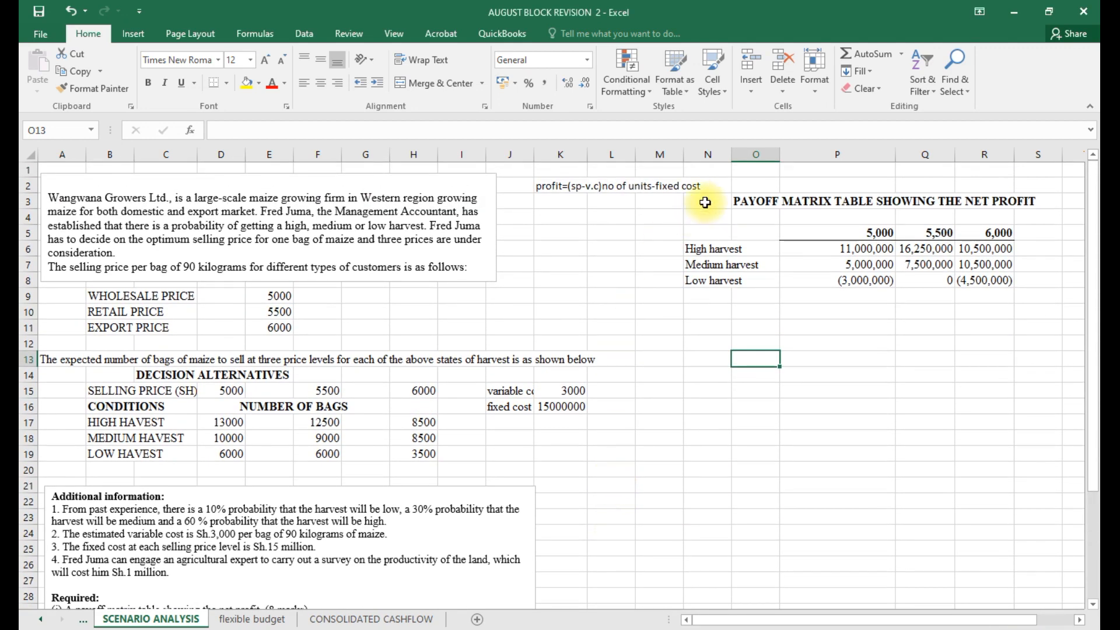
pyautogui.click(706, 203)
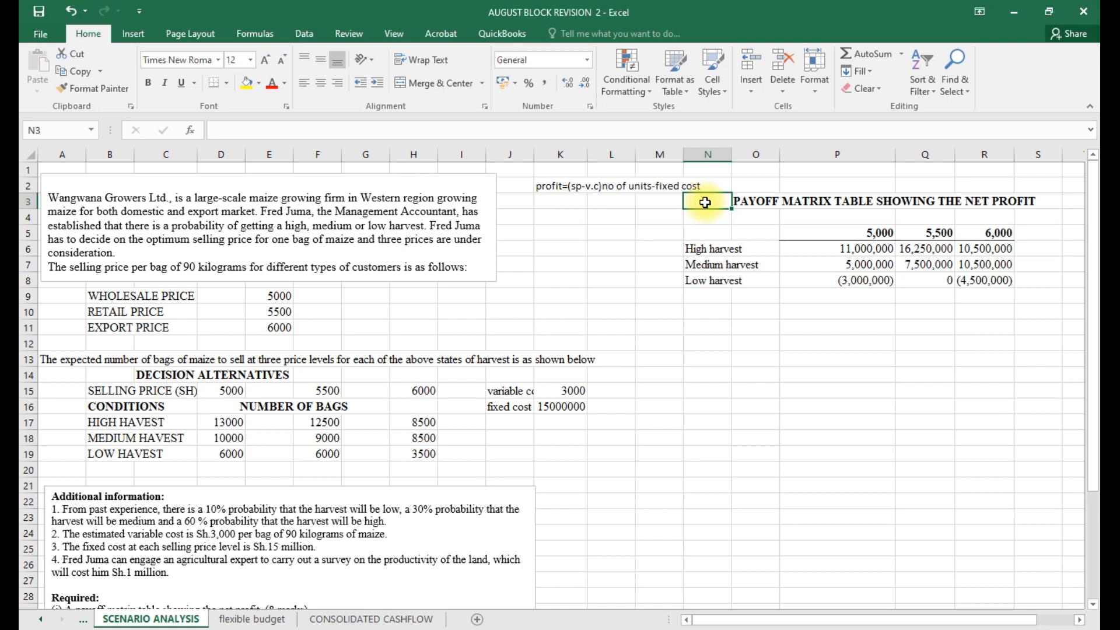
pyautogui.write('i)')
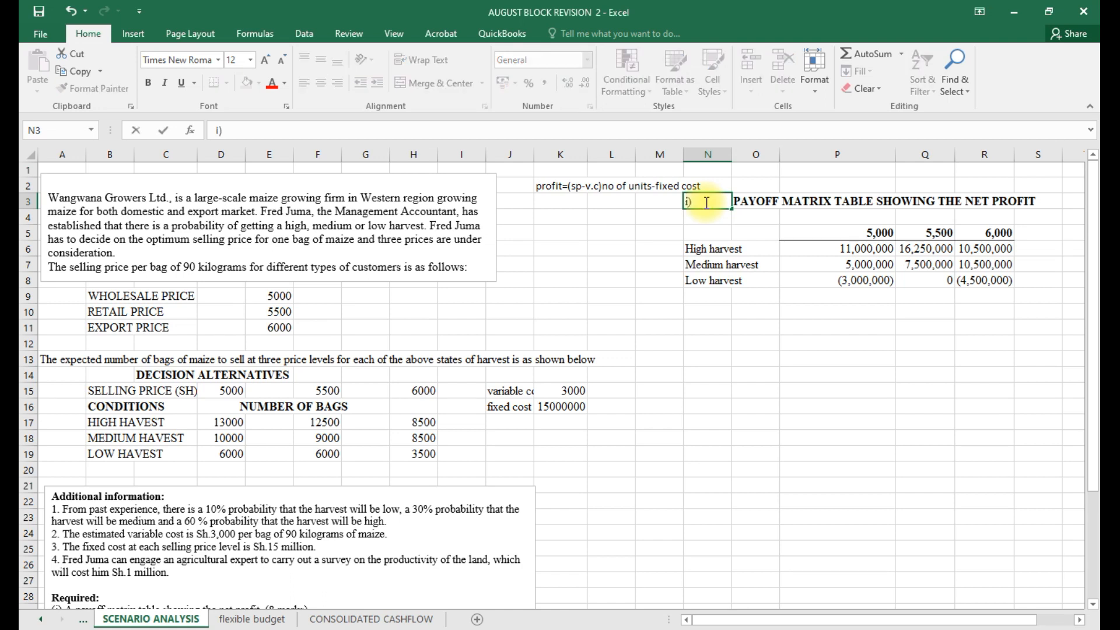
pyautogui.click(709, 341)
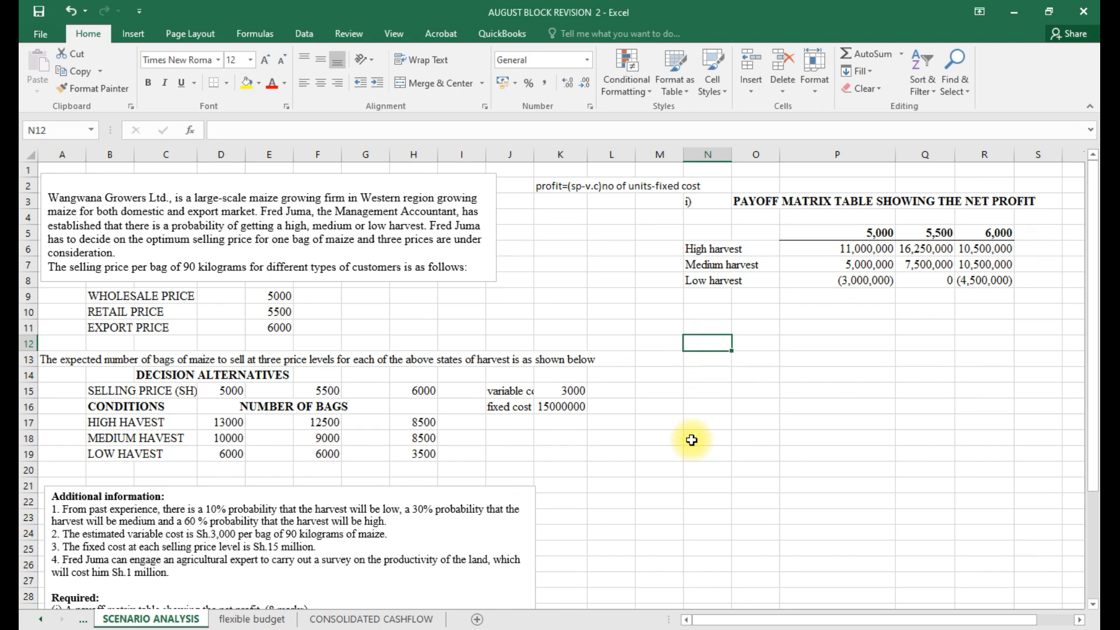
# Enter the part label ii) in cell N11 and review requirement (ii) of the question.
pyautogui.click(714, 328)
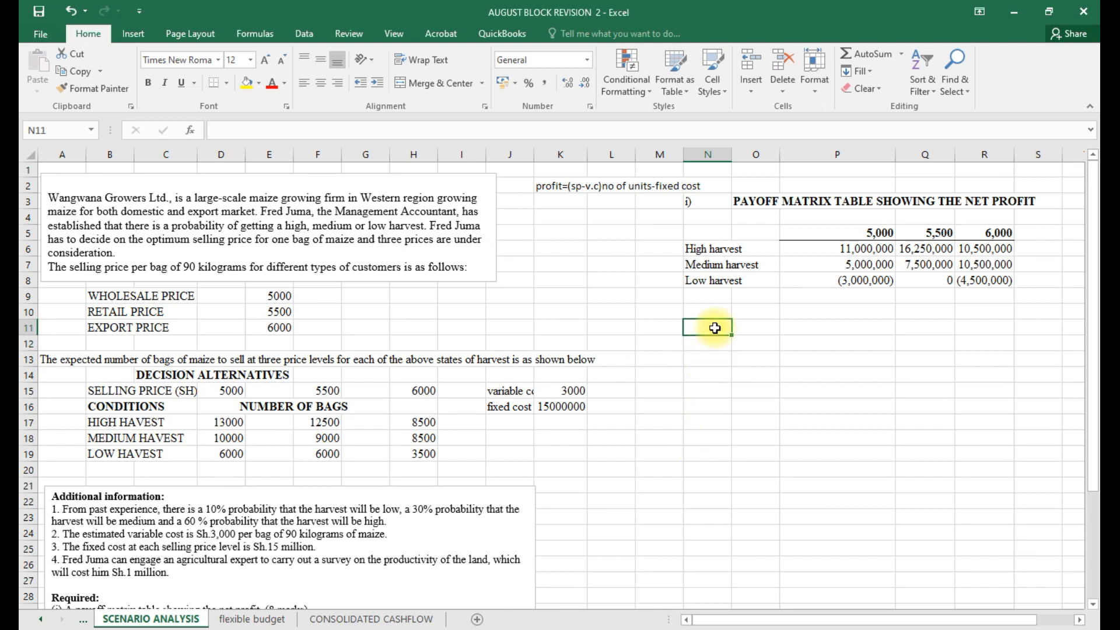
pyautogui.write('ii)')
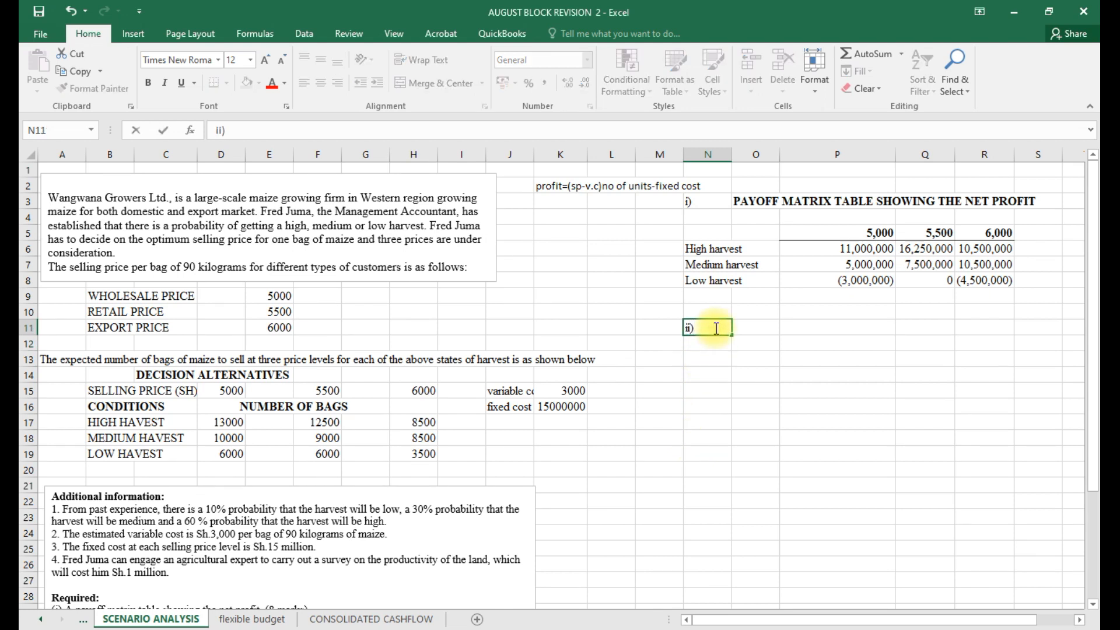
pyautogui.scroll(-1, 451, 540)
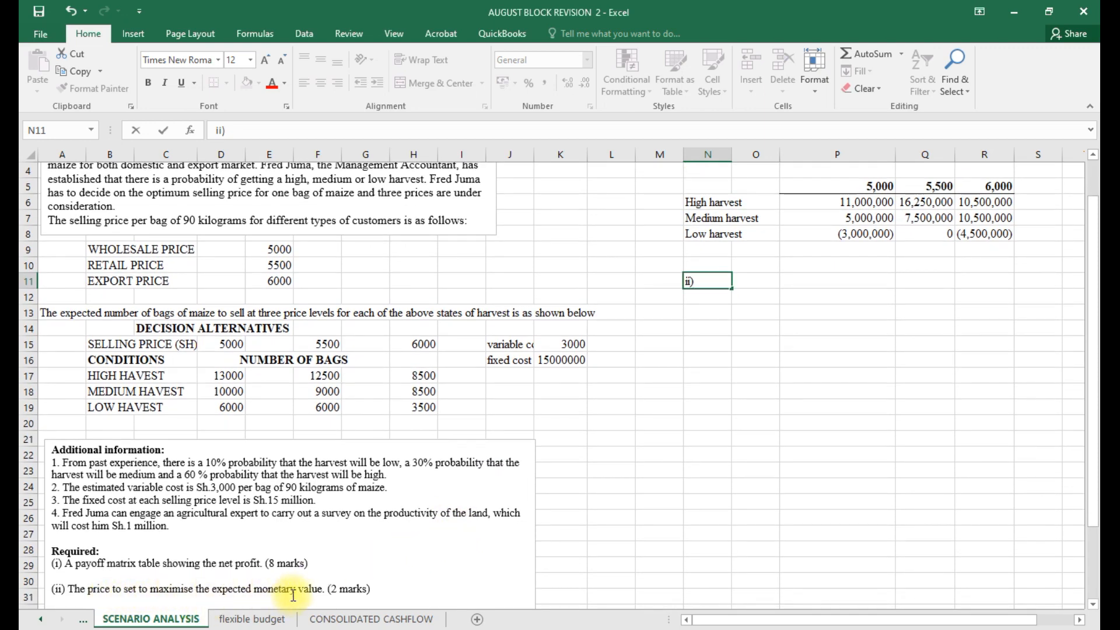
pyautogui.scroll(1, 297, 592)
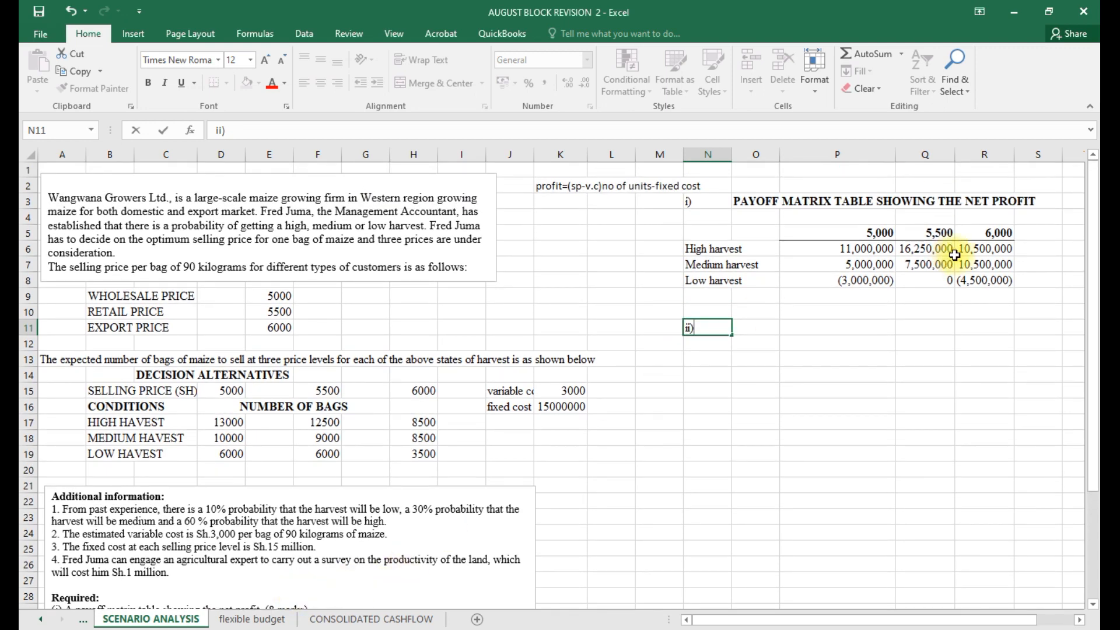
# Add the column heading "probabilty" in cell S5, beside the 6,000 selling price.
pyautogui.click(1044, 236)
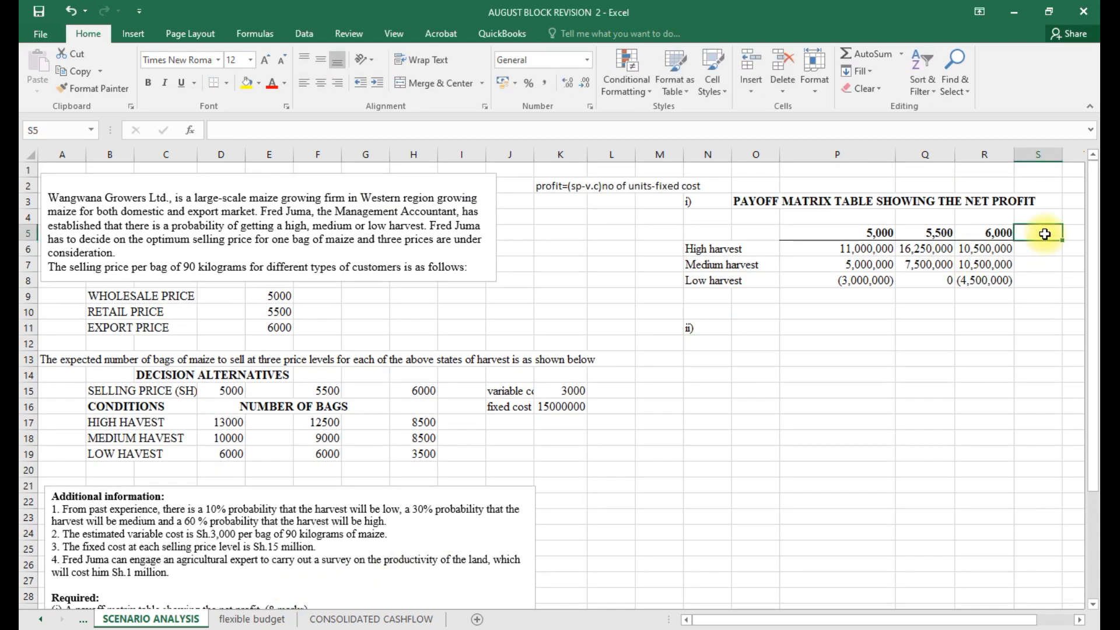
pyautogui.write('prob')
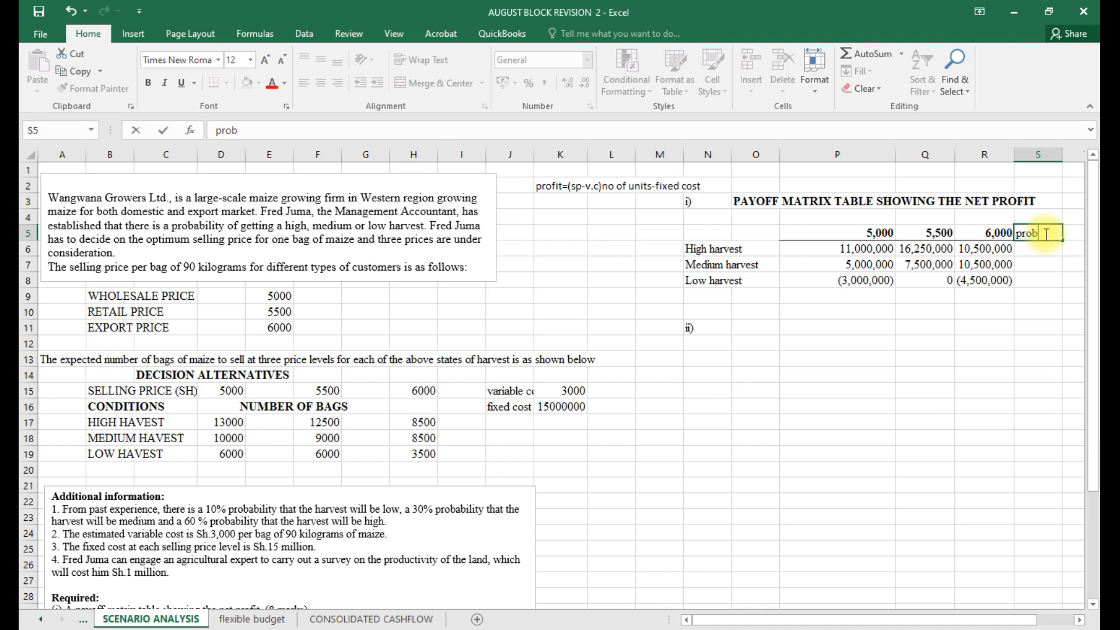
pyautogui.write('abilty')
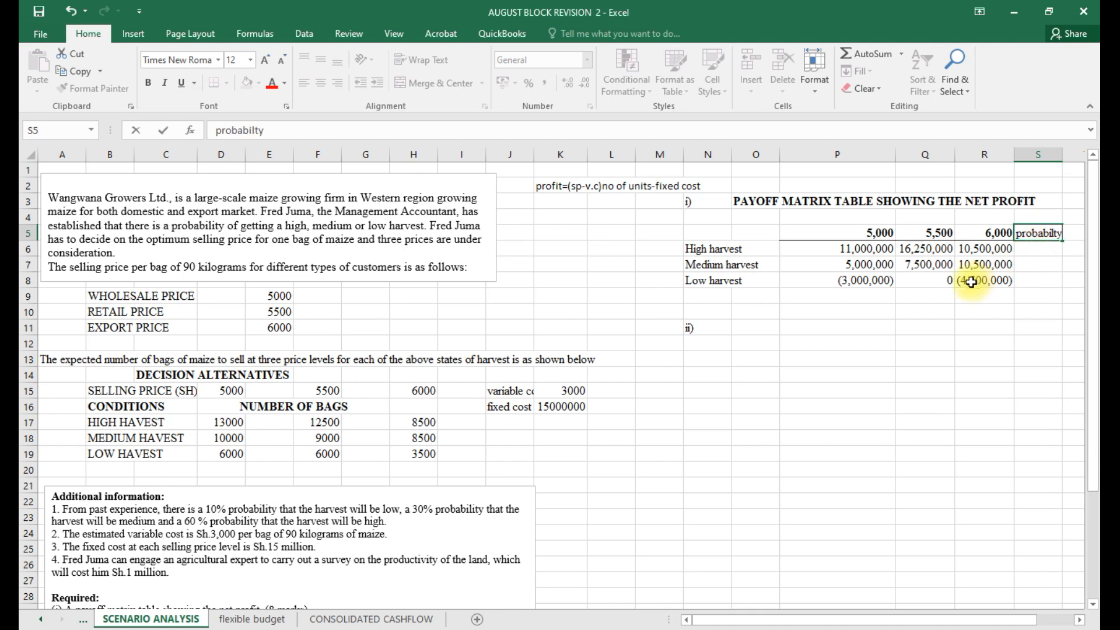
pyautogui.click(1031, 251)
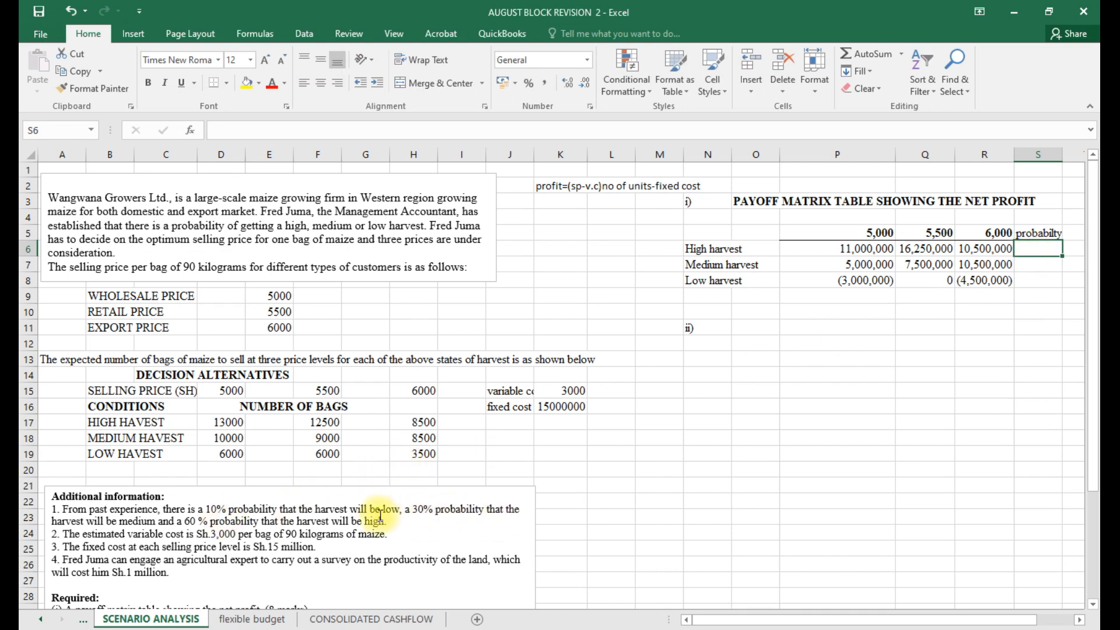
# Enter the harvest probabilities: =10% for low harvest in S8 and =30% for medium harvest in S7.
pyautogui.click(1044, 281)
pyautogui.write('=10')
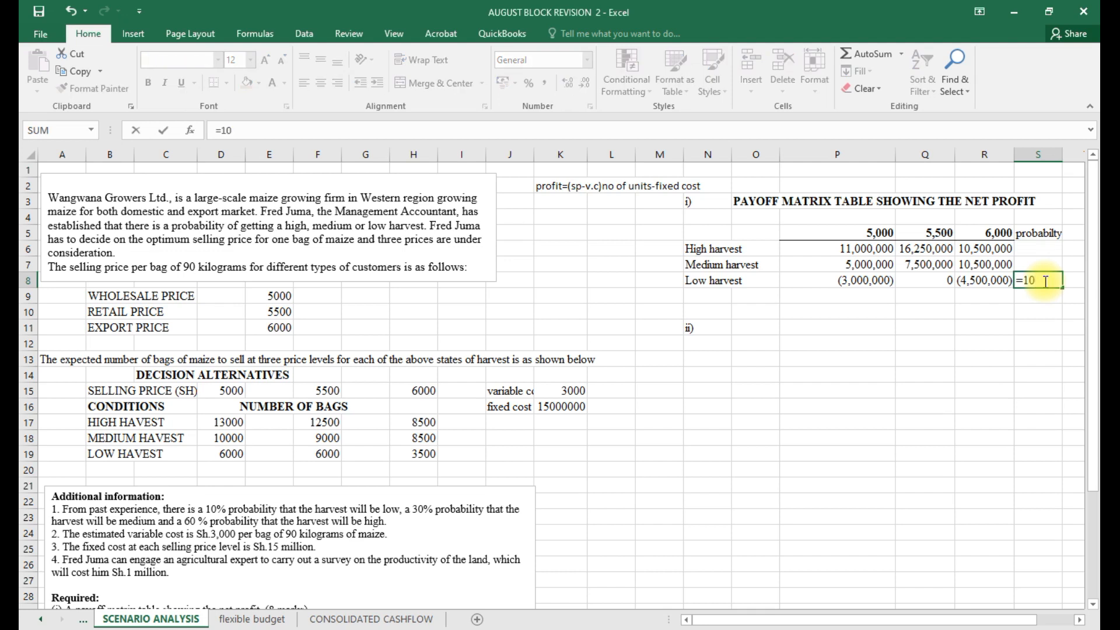
pyautogui.write('%')
pyautogui.press('Return')
pyautogui.click(1035, 267)
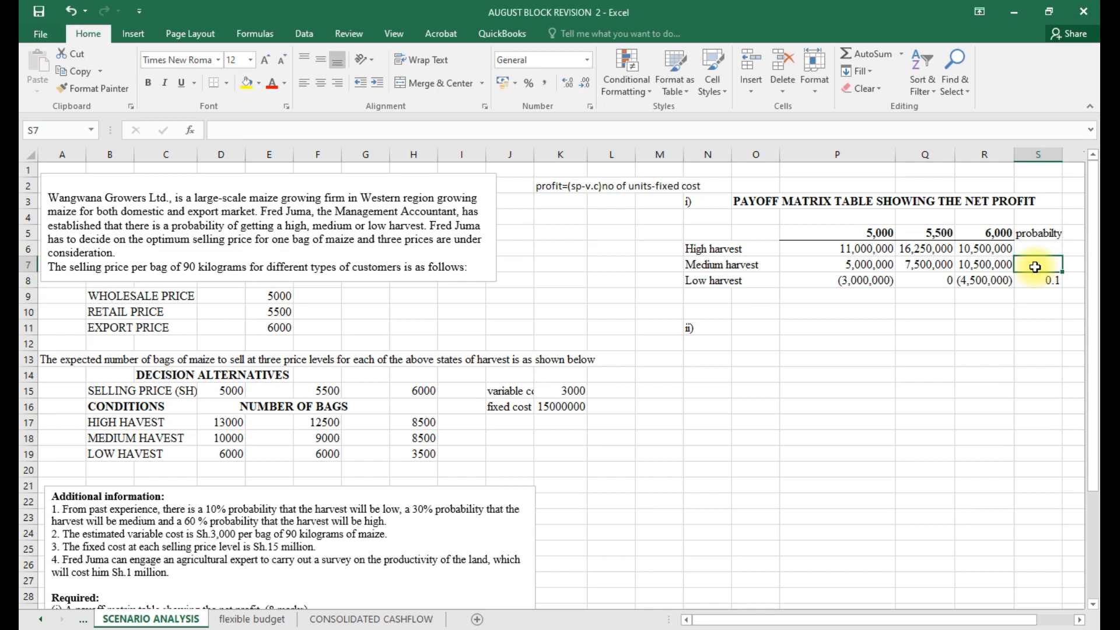
pyautogui.write('=30%')
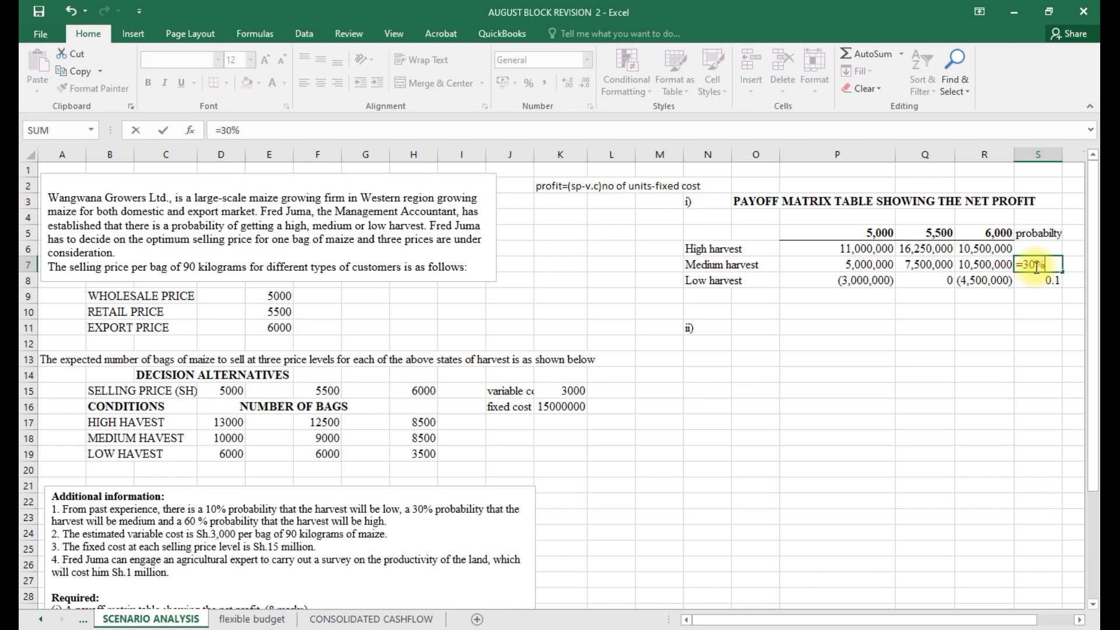
pyautogui.press('Return')
# Enter the high harvest probability in S6 as =60%.
pyautogui.click(1038, 249)
pyautogui.write('=')
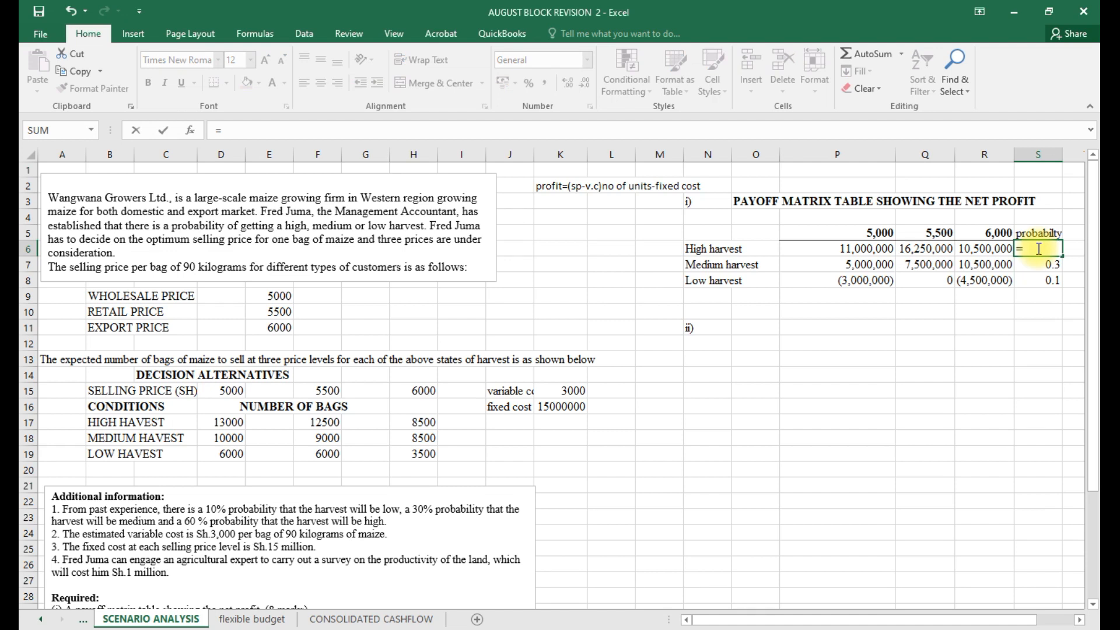
pyautogui.write('60%')
pyautogui.press('Return')
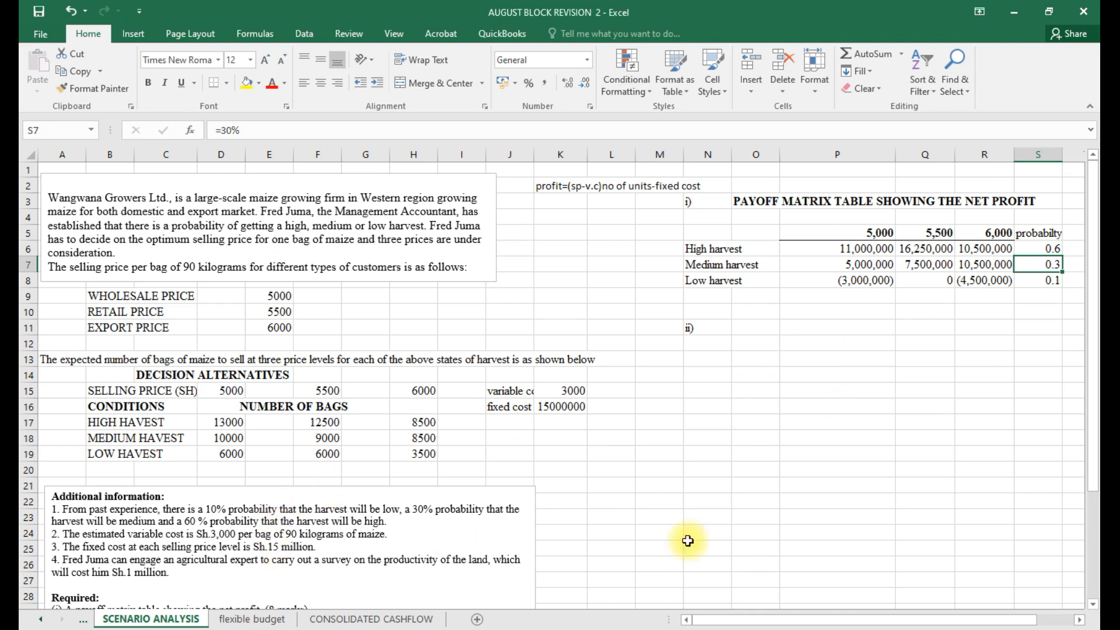
# Enter the selling price 5000 in O11, beside the part label ii).
pyautogui.scroll(-1, 334, 539)
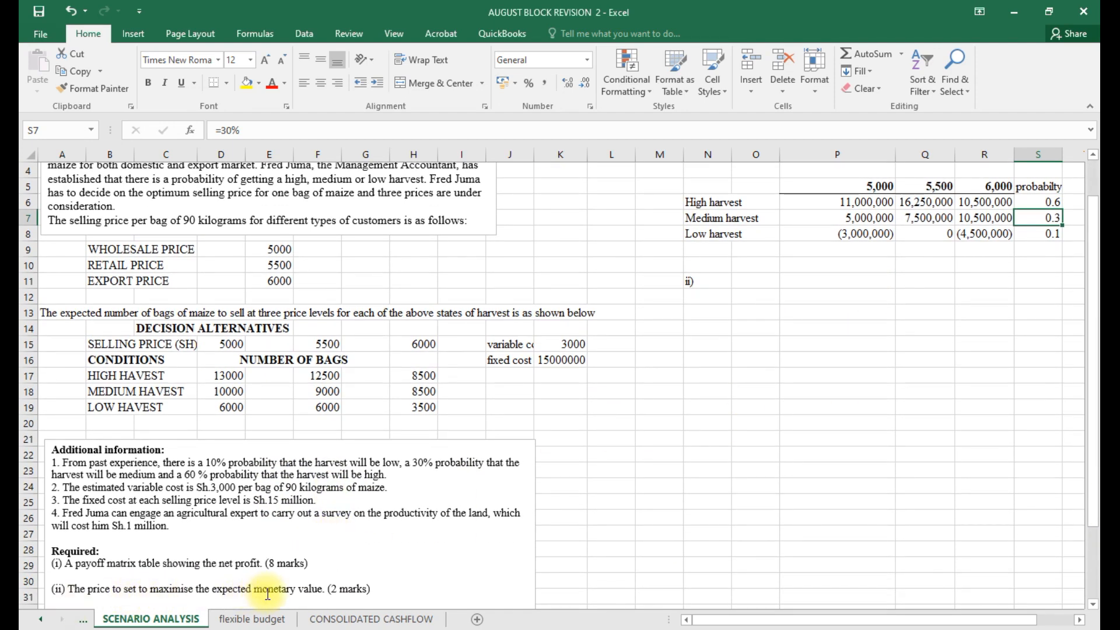
pyautogui.scroll(1, 350, 572)
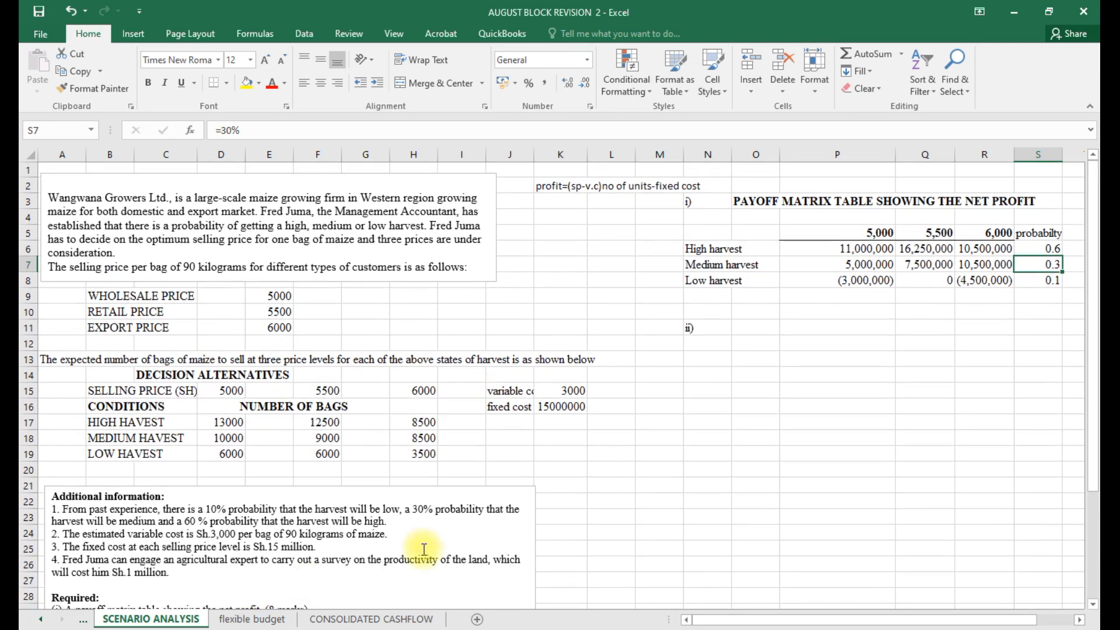
pyautogui.click(750, 331)
pyautogui.write('5000')
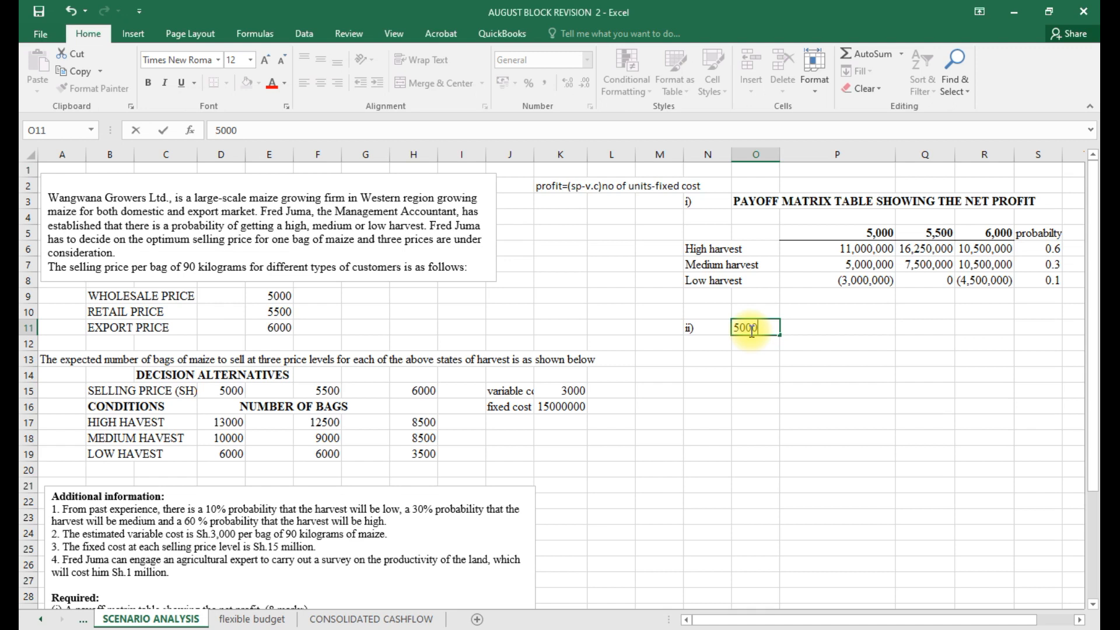
pyautogui.click(815, 331)
pyautogui.write('=')
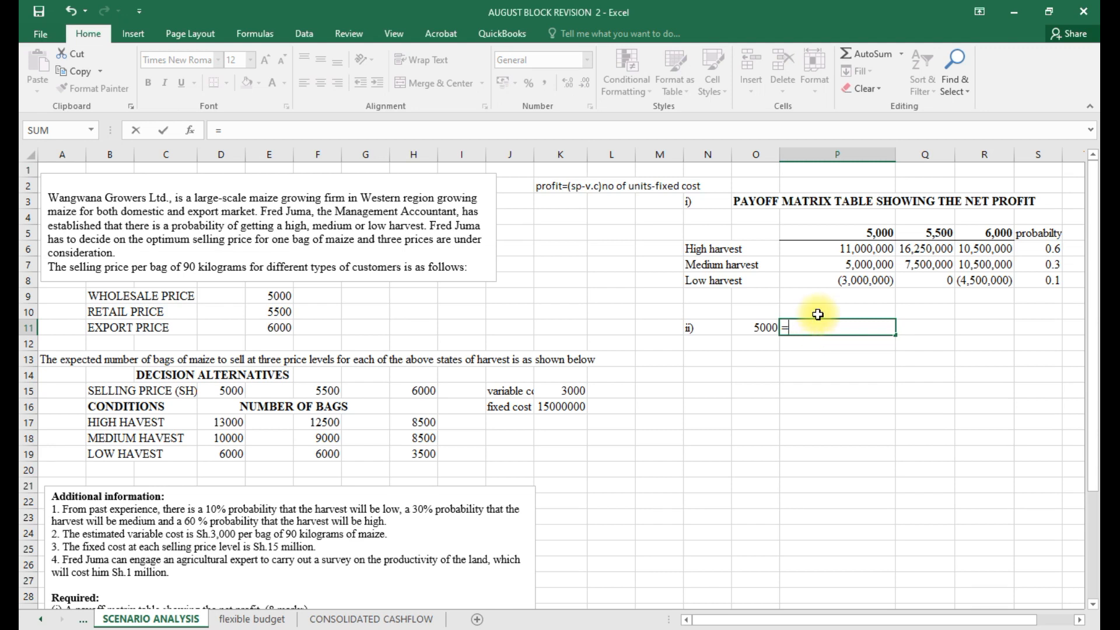
pyautogui.click(818, 314)
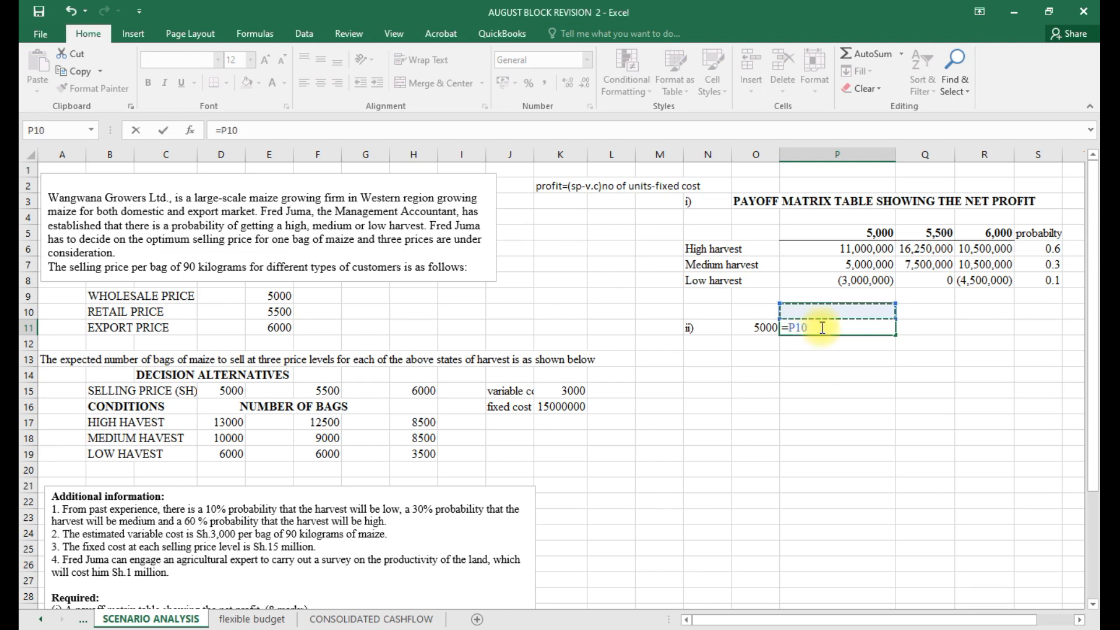
pyautogui.press('BackSpace')
pyautogui.press('BackSpace')
pyautogui.press('BackSpace')
pyautogui.press('Escape')
# Add the column heading "EMV" in P10, above the result cell for the 5000 price.
pyautogui.click(821, 314)
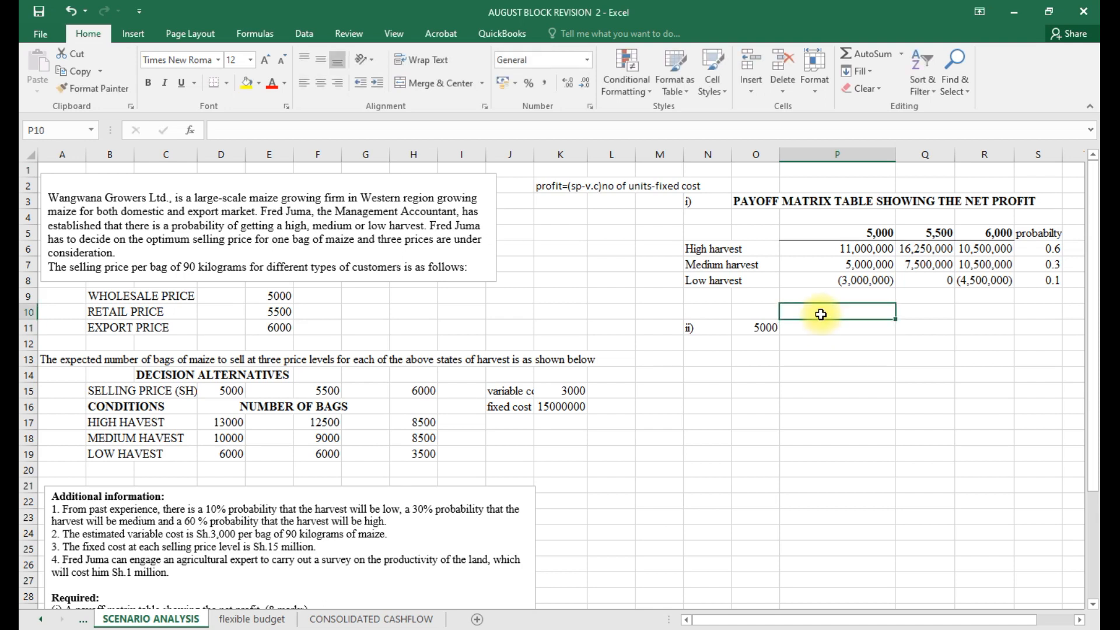
pyautogui.write('EMV')
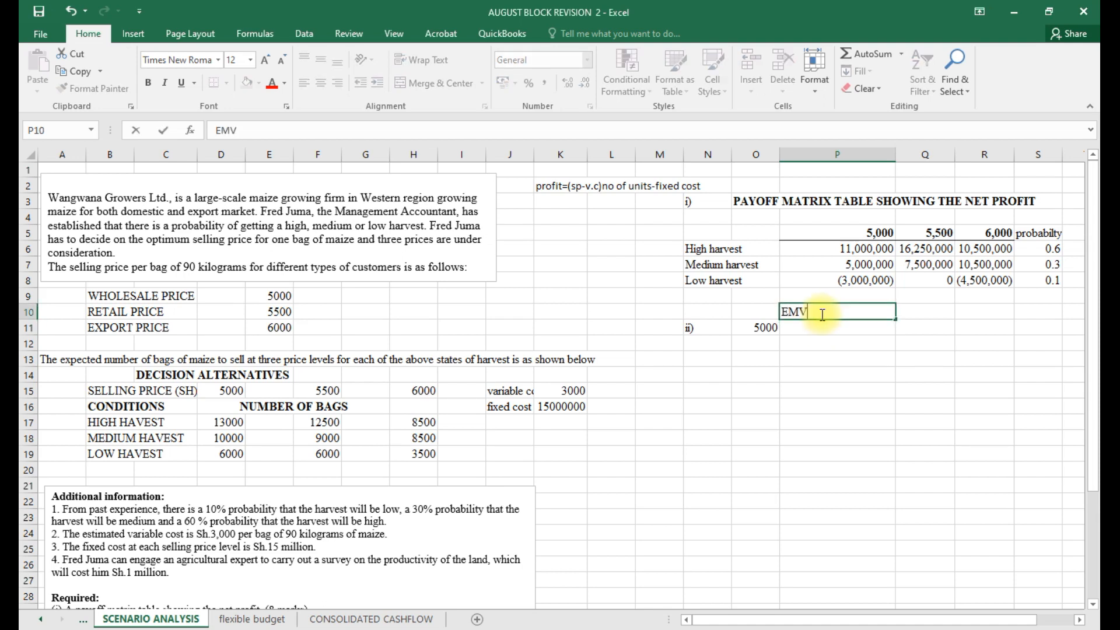
pyautogui.press('Return')
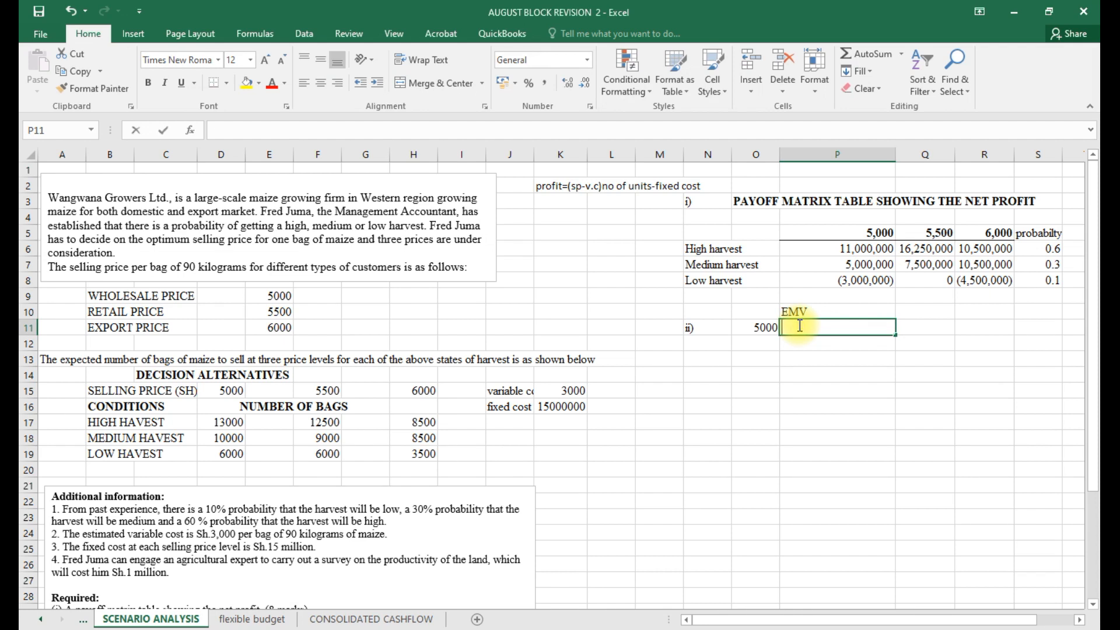
# Calculate the expected monetary value of the 5000 price in P11 with =(P6*S6)+(P7*S7)+(P8*S8).
pyautogui.write('=')
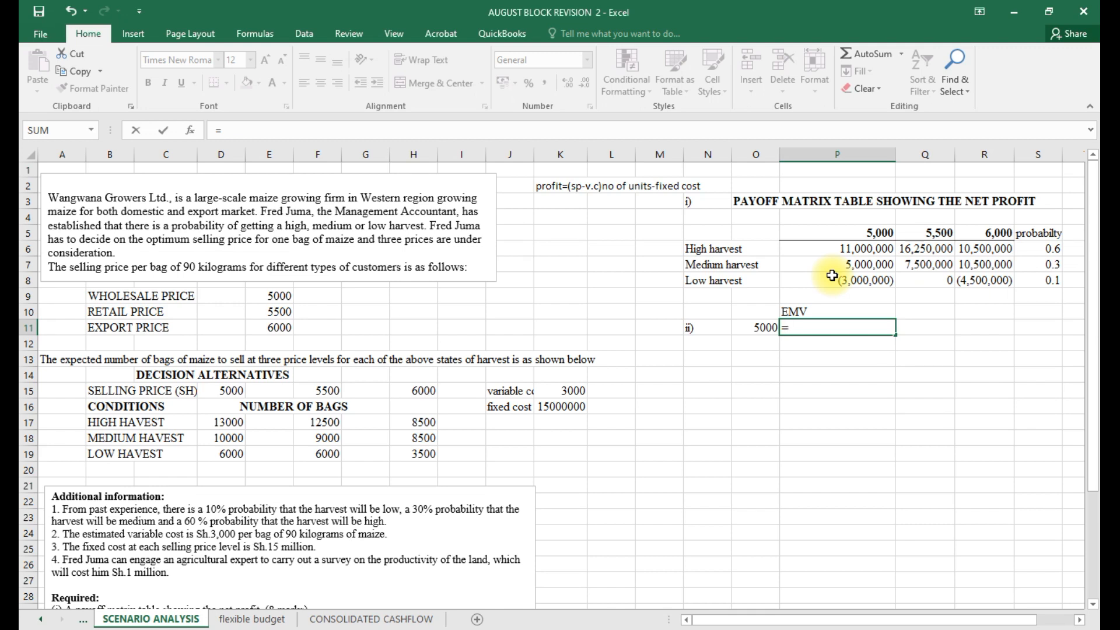
pyautogui.write('(')
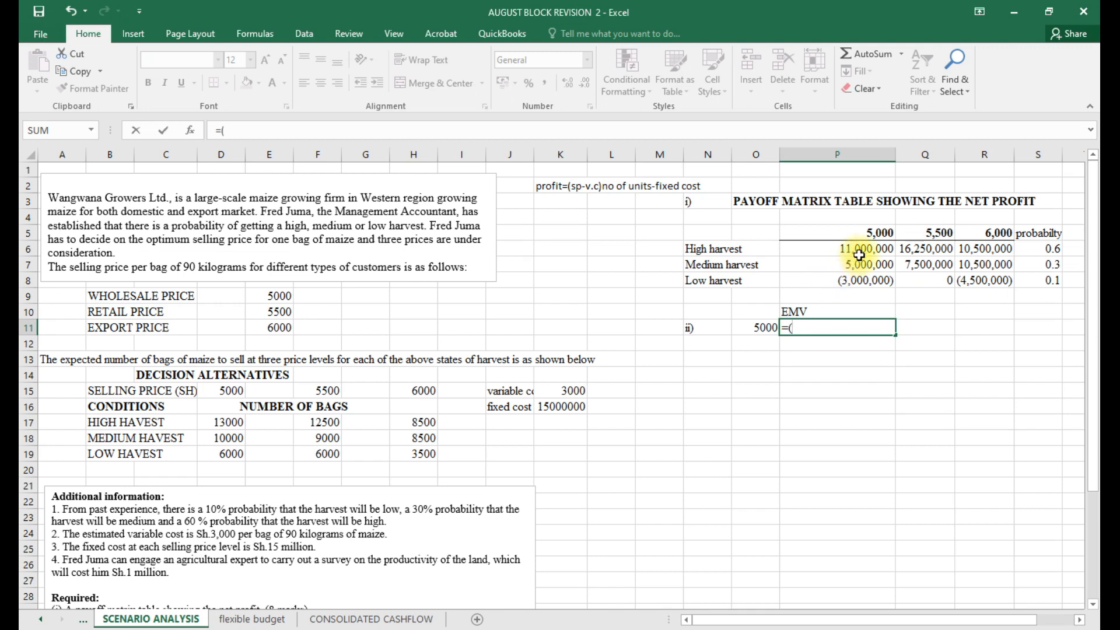
pyautogui.click(858, 247)
pyautogui.write('*')
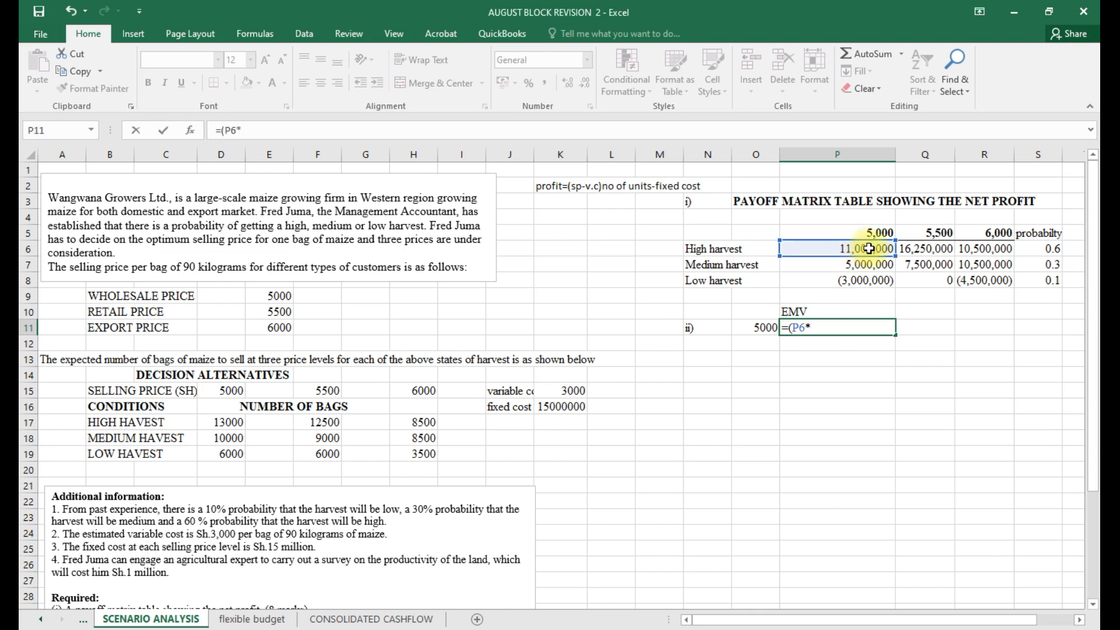
pyautogui.click(1056, 249)
pyautogui.write(')')
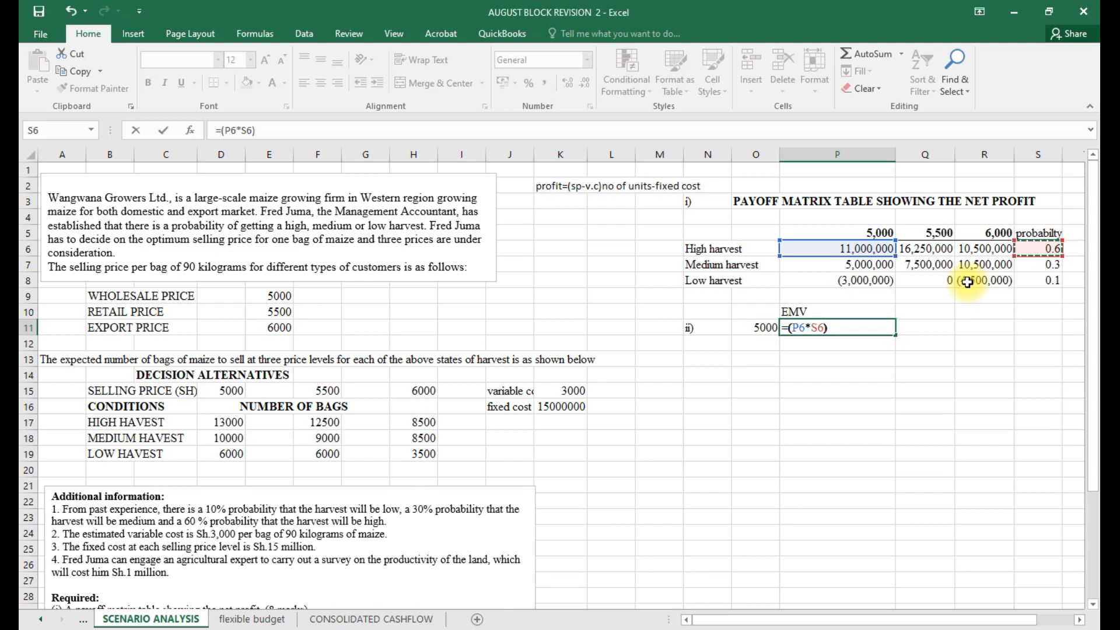
pyautogui.write('+(')
pyautogui.click(840, 265)
pyautogui.write('*')
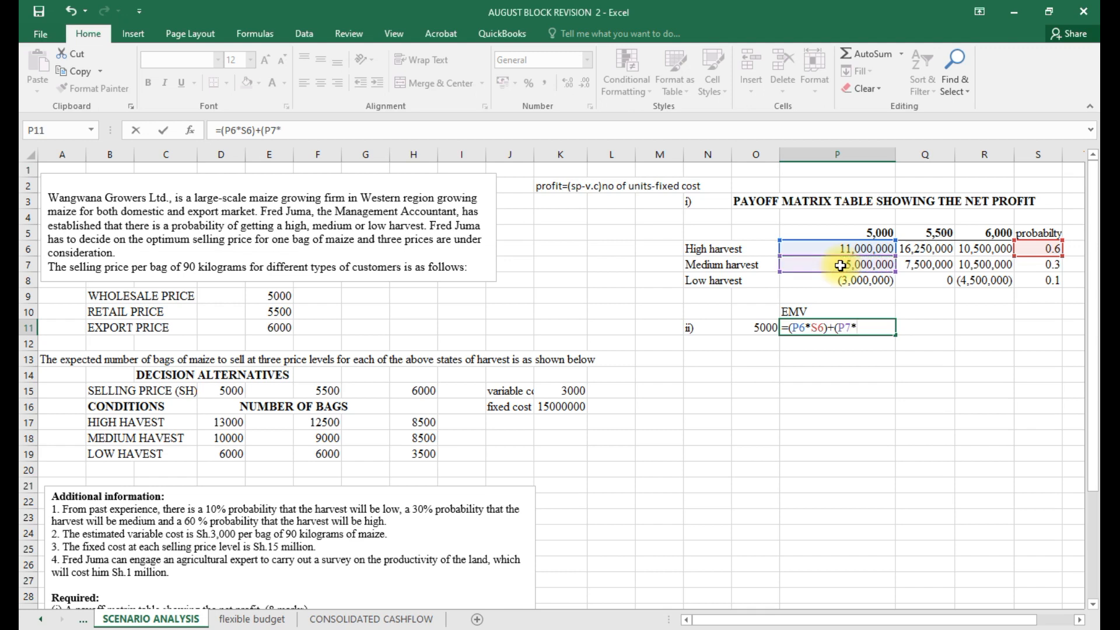
pyautogui.click(1032, 264)
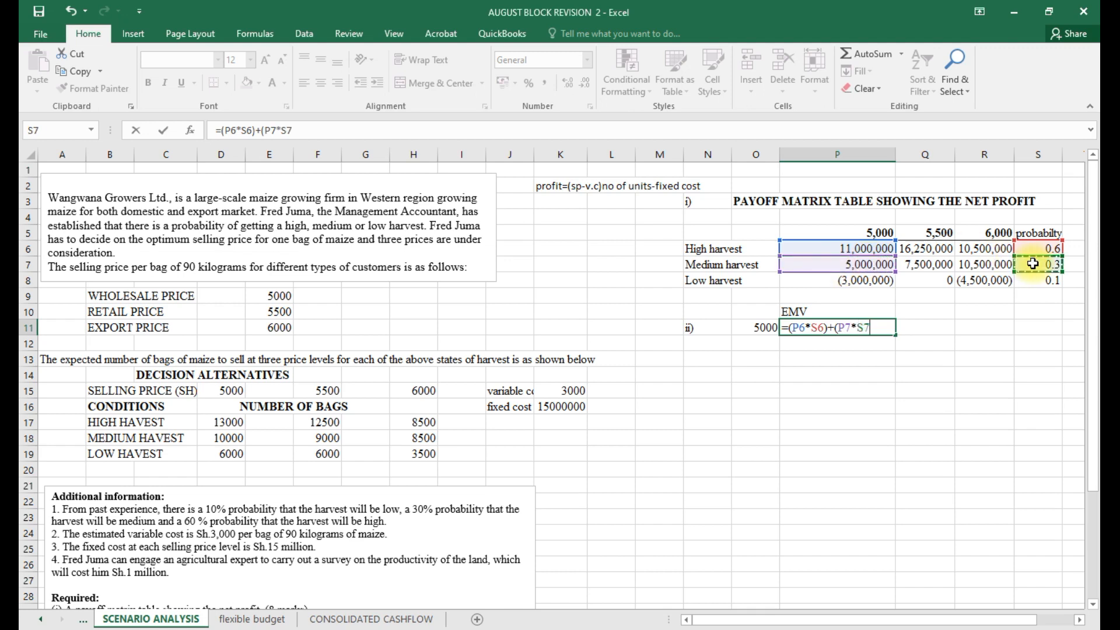
pyautogui.write(')+(')
pyautogui.click(873, 280)
pyautogui.write('*')
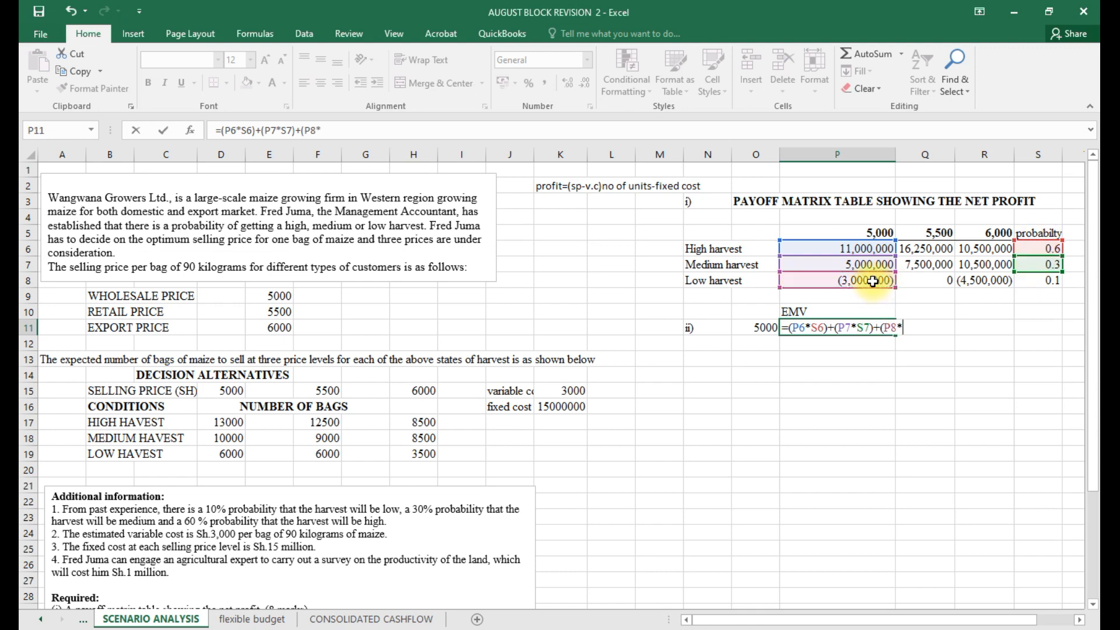
pyautogui.click(1052, 280)
pyautogui.write(')')
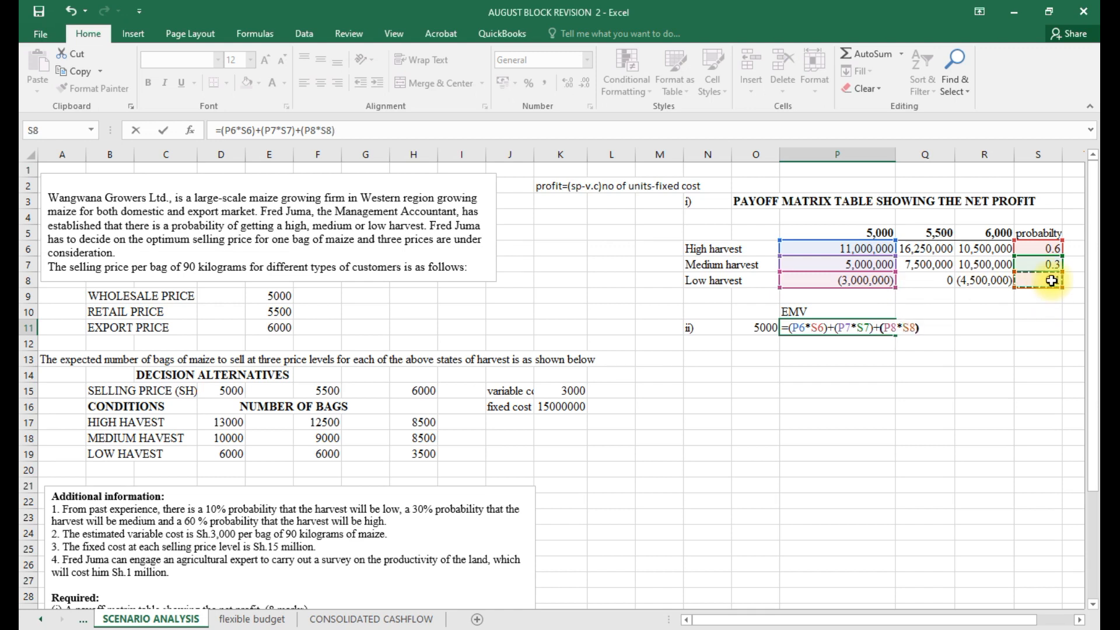
pyautogui.hotkey('ctrl', 'Return')
pyautogui.press('Return')
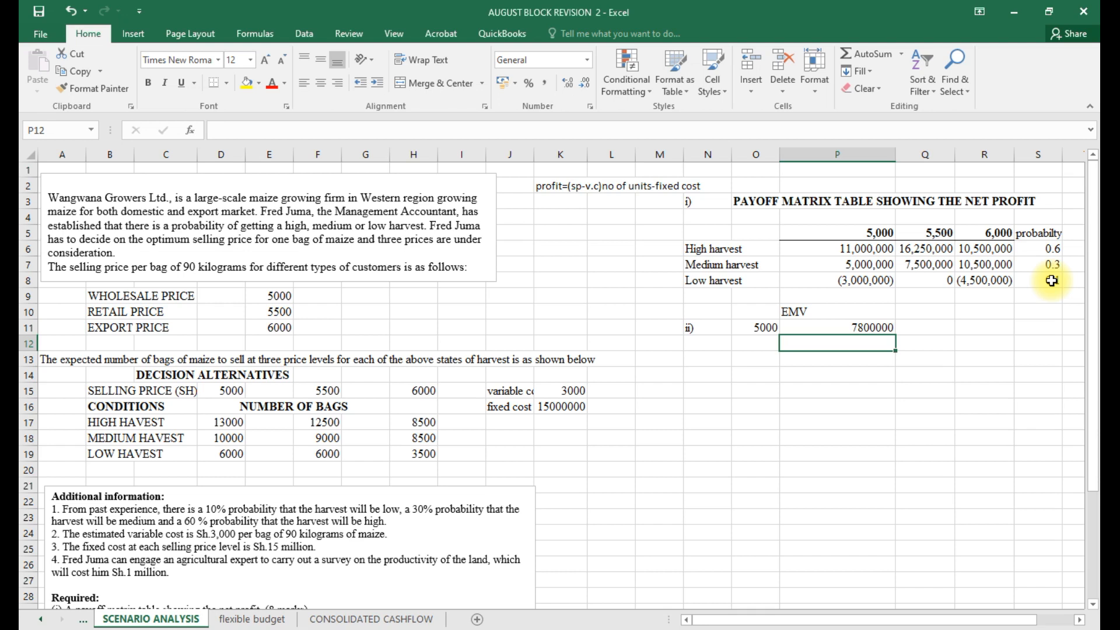
# Enter the selling price 5500 in O12 and calculate its expected monetary value in P12 with =(Q6*S6)+(Q7*S7)+(Q8*S8).
pyautogui.click(756, 342)
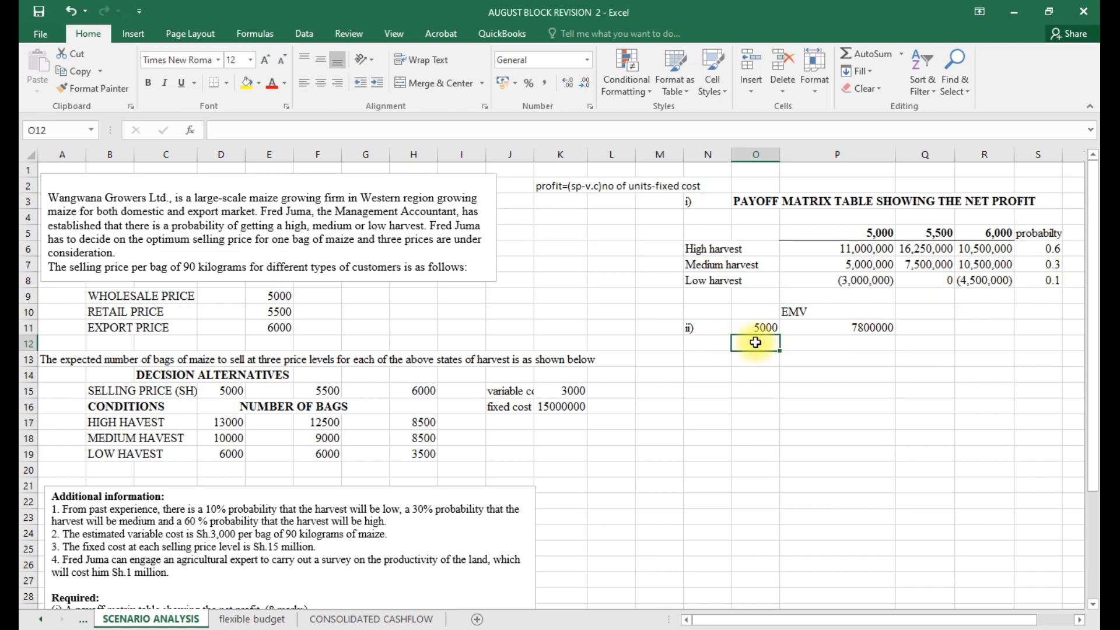
pyautogui.write('5500')
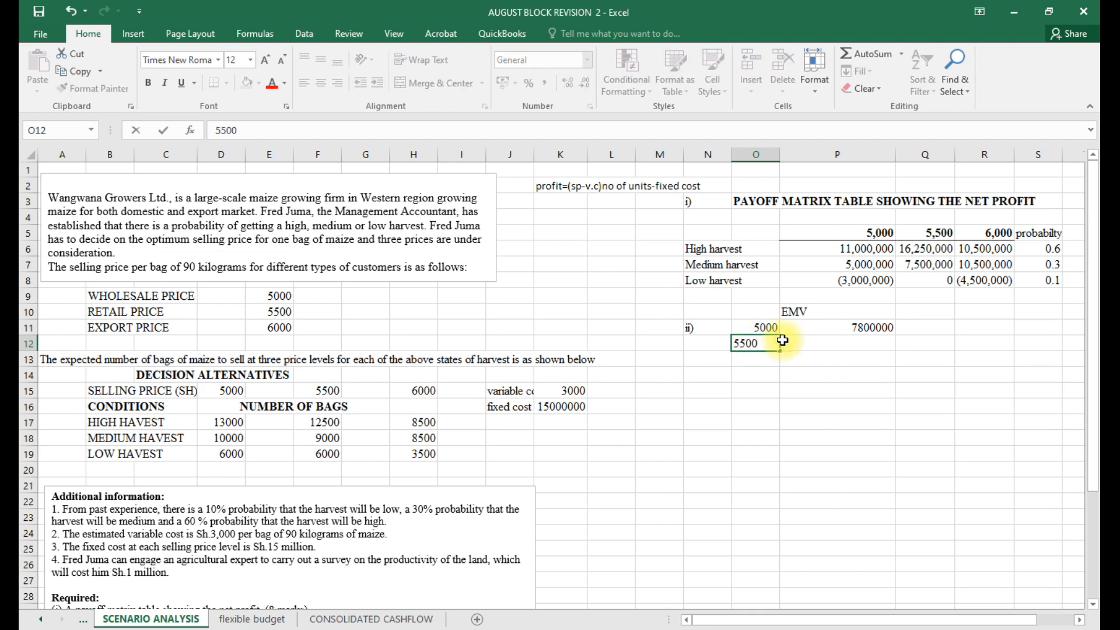
pyautogui.click(829, 347)
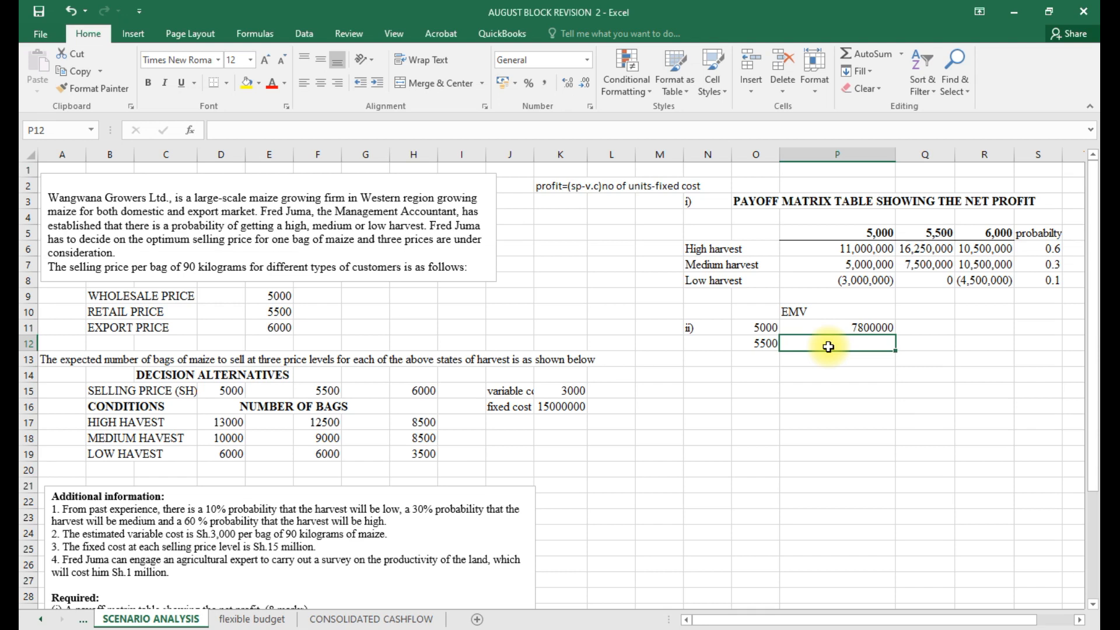
pyautogui.write('=(')
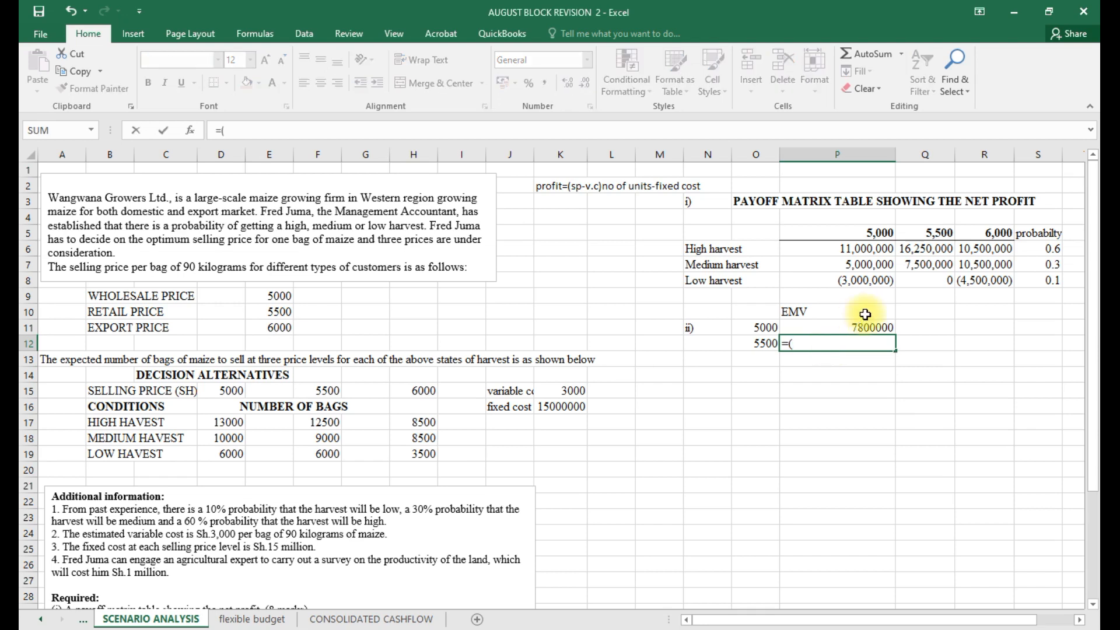
pyautogui.click(920, 251)
pyautogui.write('*')
pyautogui.click(1048, 248)
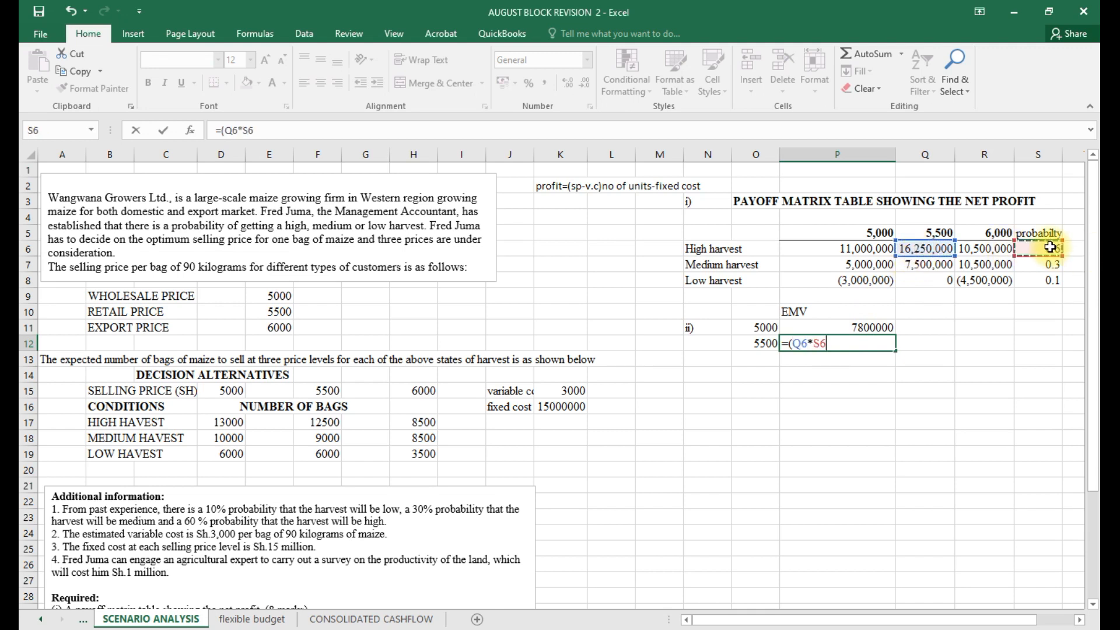
pyautogui.write(')+(')
pyautogui.click(913, 266)
pyautogui.write('*')
pyautogui.click(1048, 268)
pyautogui.write(')+(')
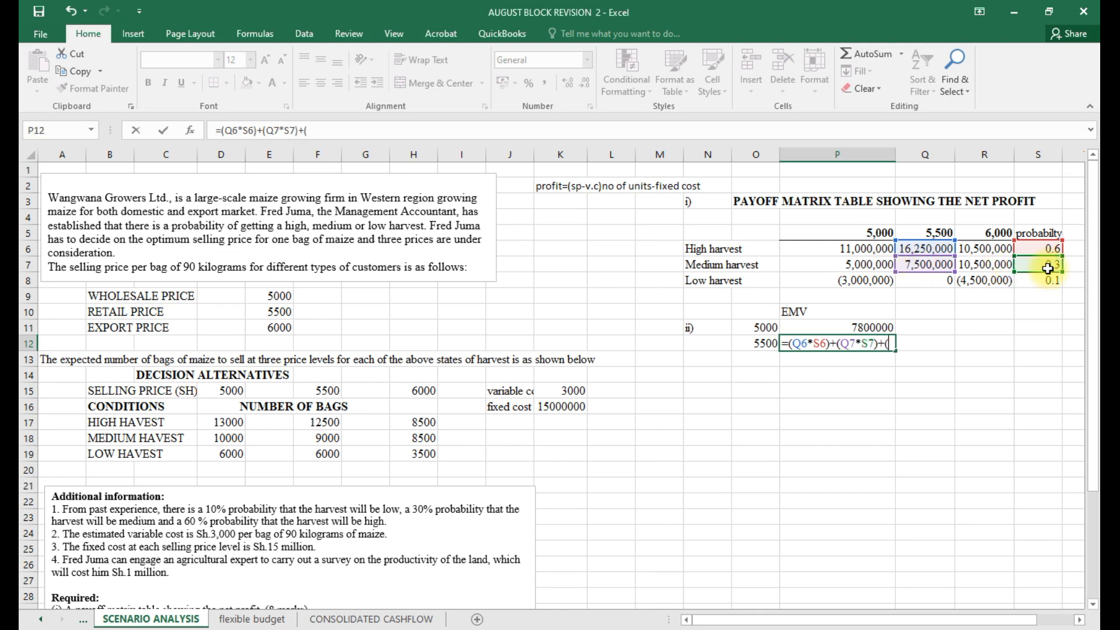
pyautogui.click(935, 283)
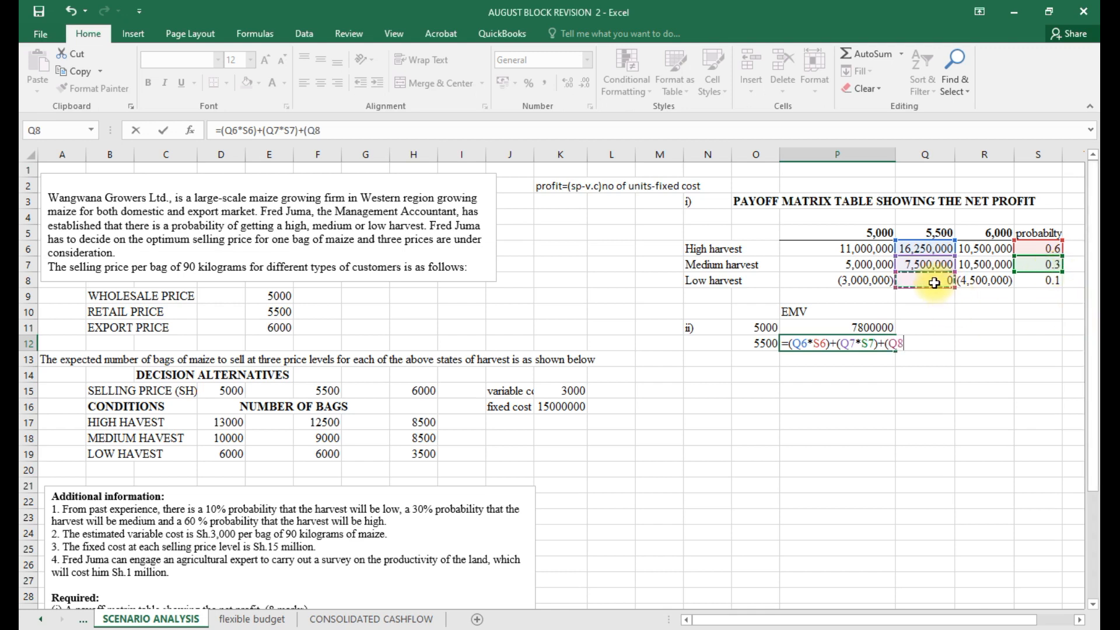
pyautogui.write('*')
pyautogui.click(1053, 283)
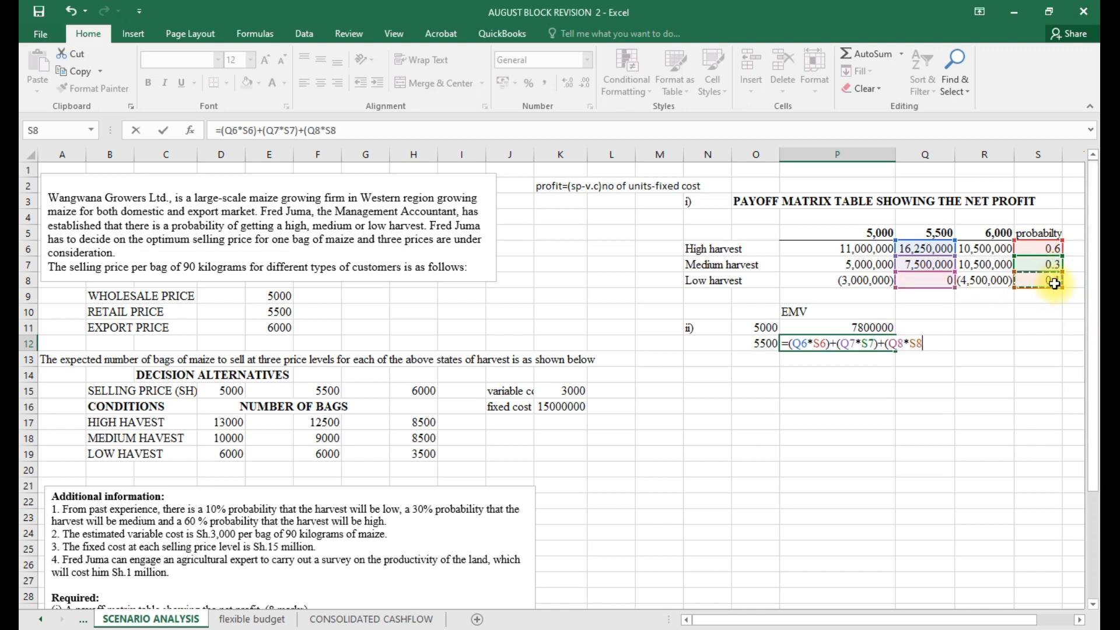
pyautogui.write(')')
pyautogui.press('Return')
# Enter the selling price 6000 in O13 and calculate its expected monetary value in P13 with =(R6*S6)+(R7*S7)+(R8*S8).
pyautogui.click(758, 359)
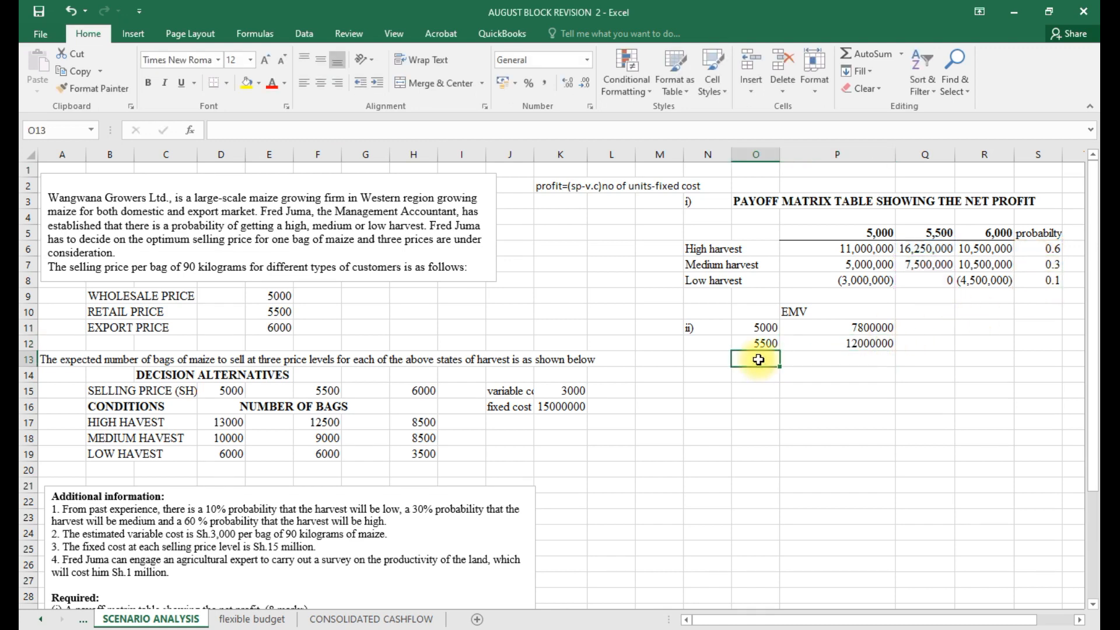
pyautogui.write('6000')
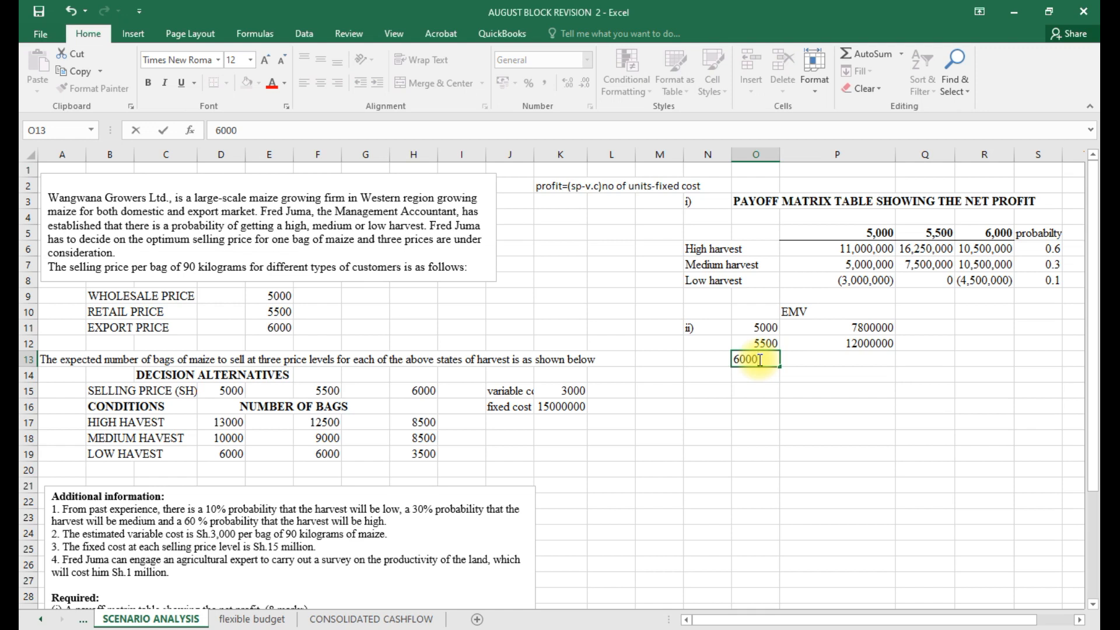
pyautogui.click(798, 362)
pyautogui.write('=')
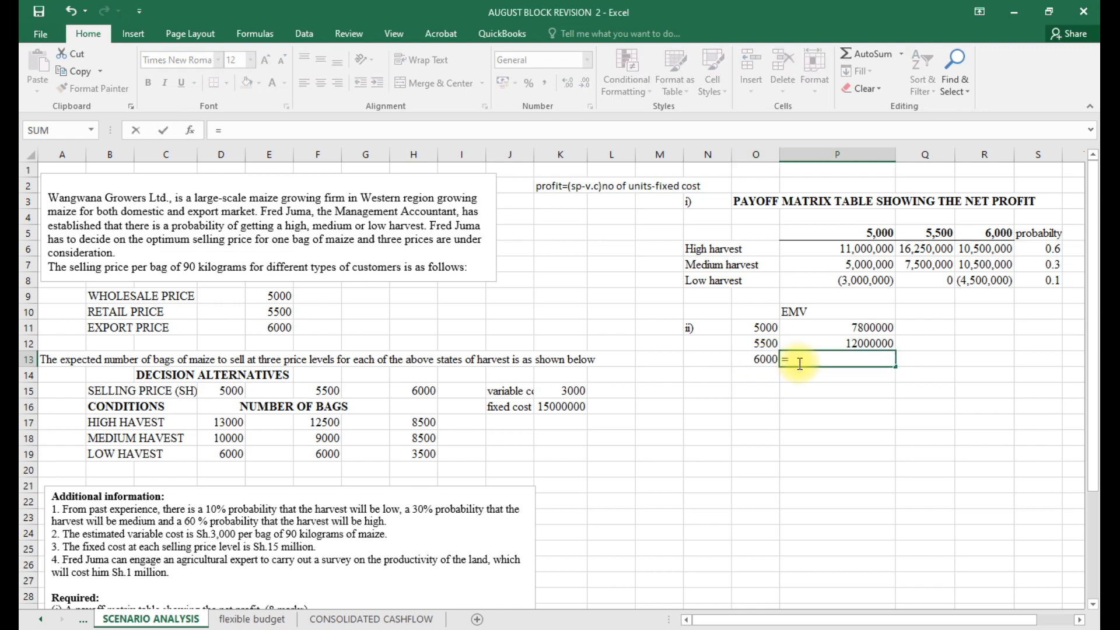
pyautogui.write('(')
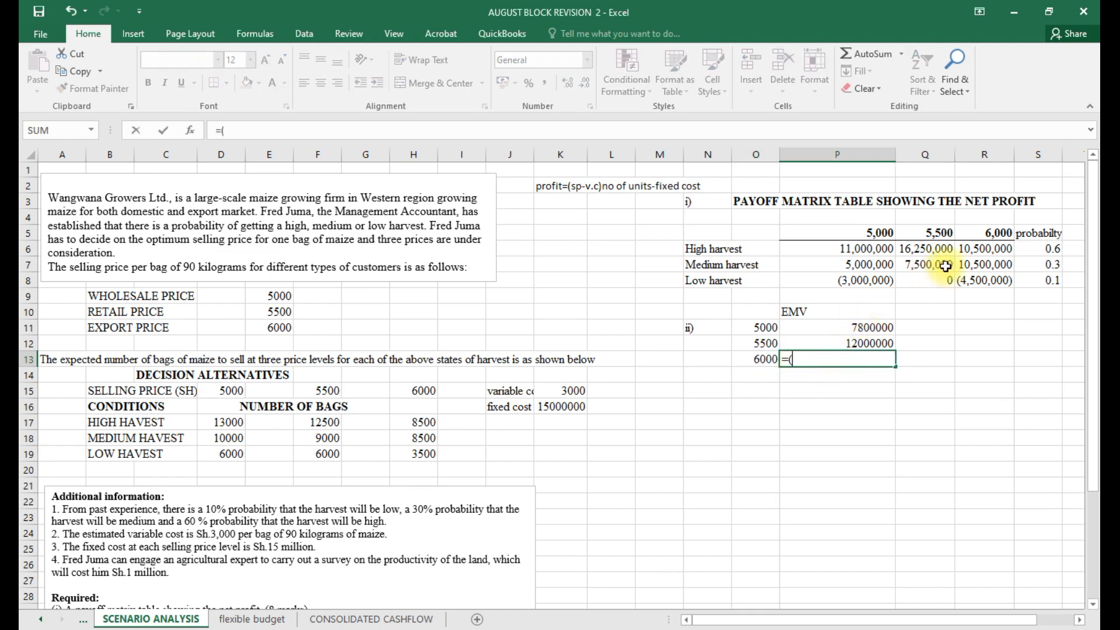
pyautogui.click(982, 249)
pyautogui.write('*')
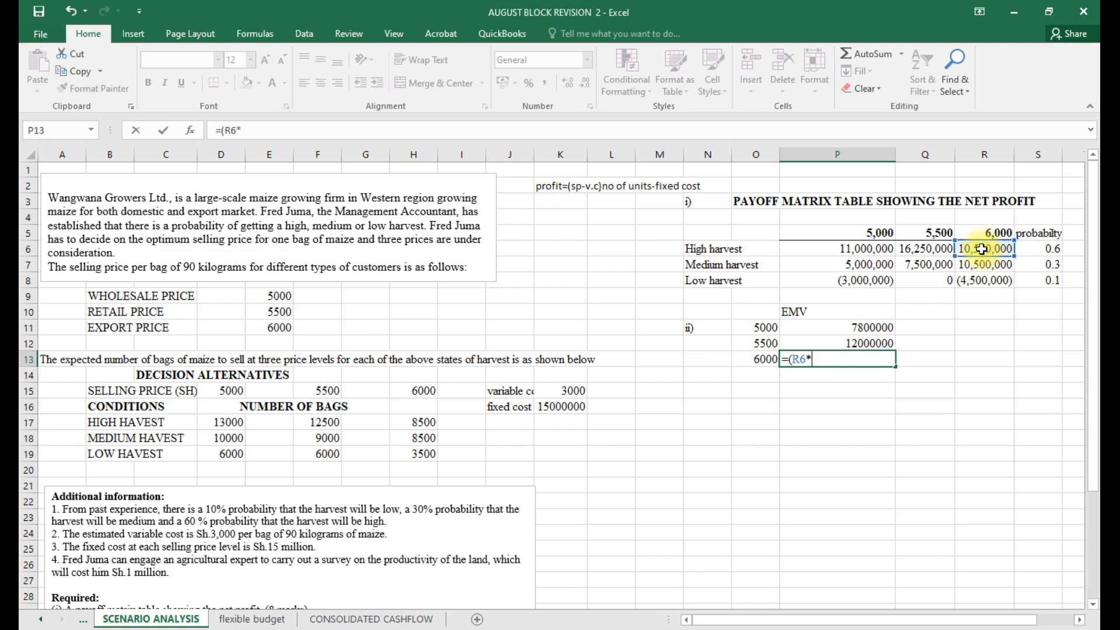
pyautogui.click(1042, 248)
pyautogui.write(')')
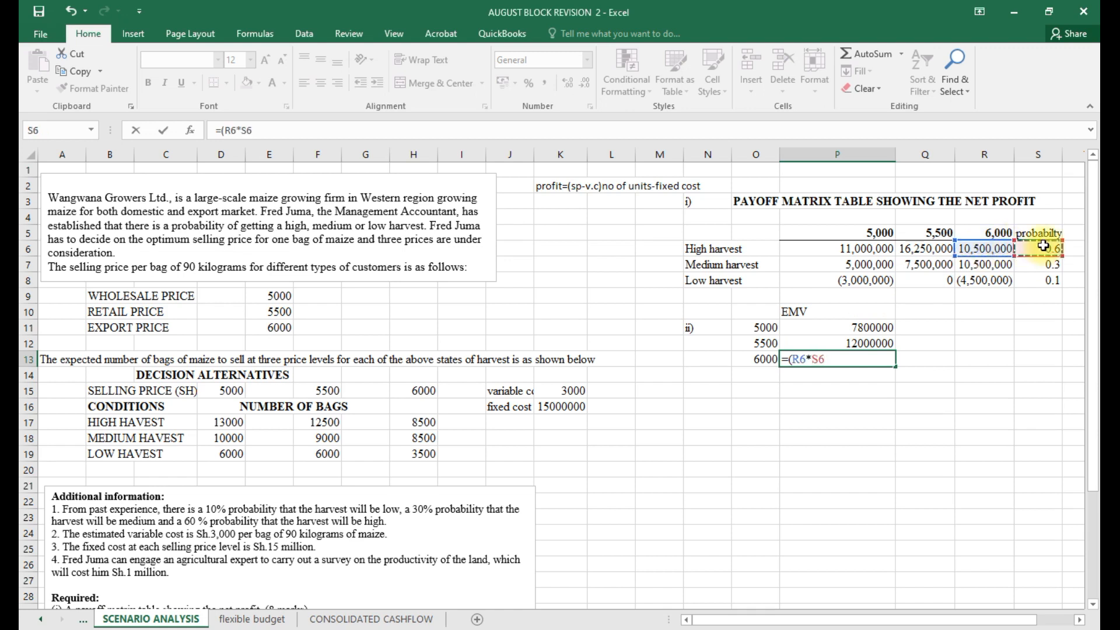
pyautogui.write('+(')
pyautogui.click(983, 264)
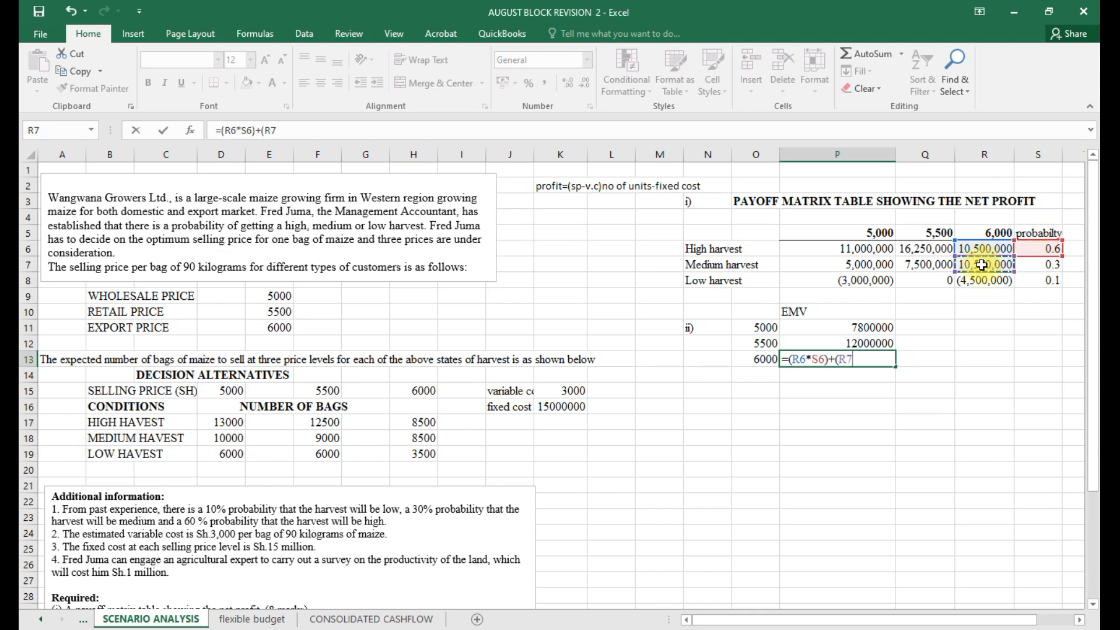
pyautogui.write('*')
pyautogui.click(1048, 265)
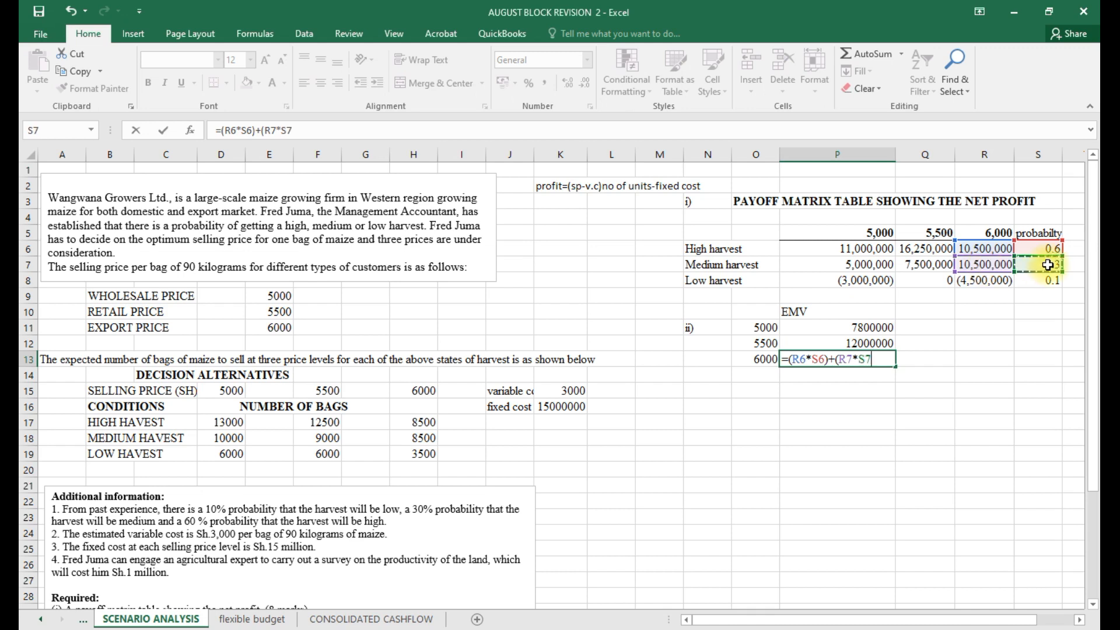
pyautogui.write(')+')
pyautogui.click(967, 284)
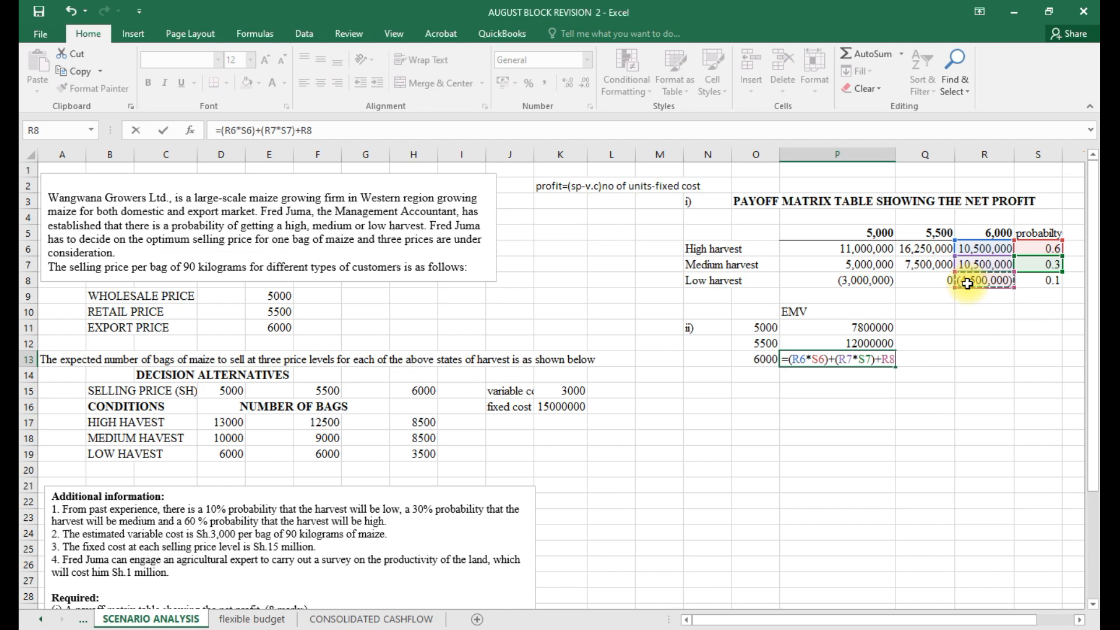
pyautogui.press('BackSpace')
pyautogui.press('BackSpace')
pyautogui.write('(')
pyautogui.click(967, 284)
pyautogui.write('*')
pyautogui.click(1054, 284)
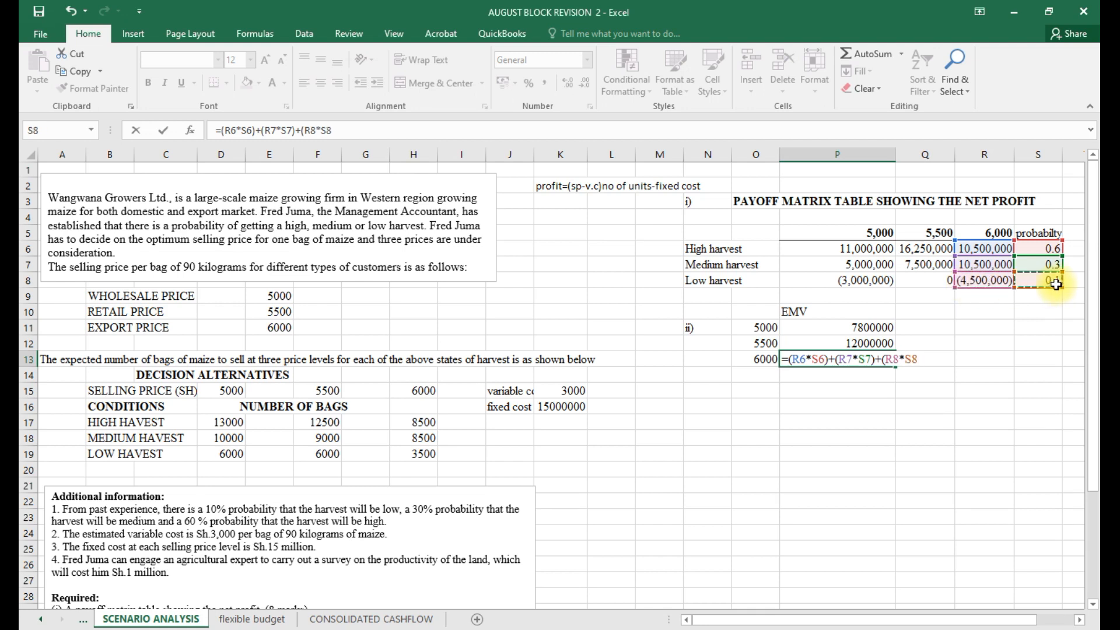
pyautogui.write(')')
pyautogui.press('Return')
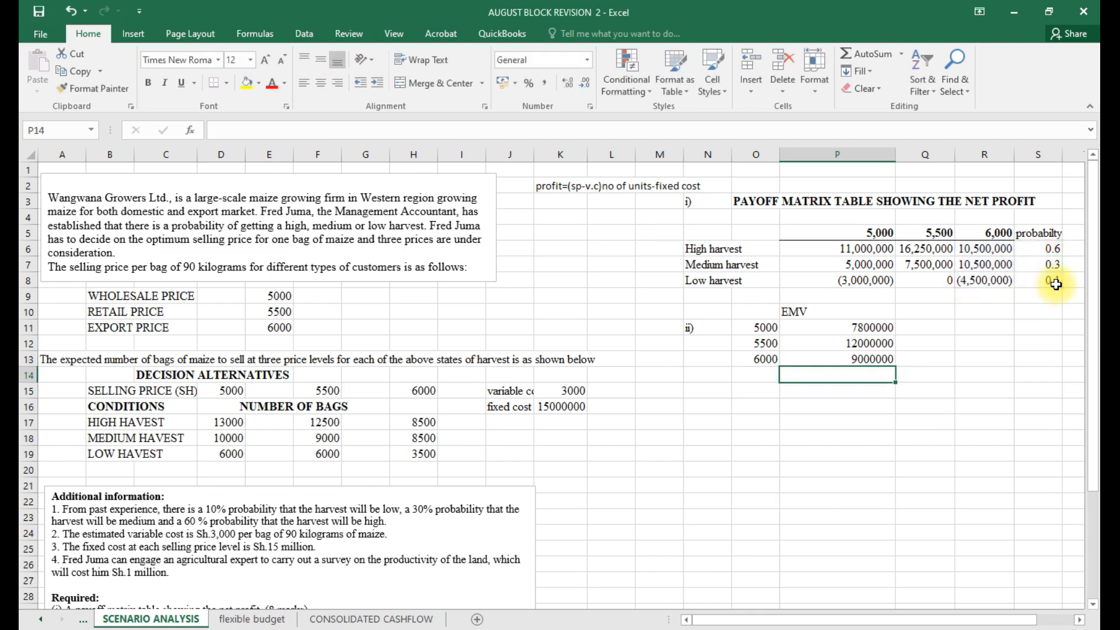
# Format the expected monetary values in P11:P13 with thousands separators and no decimal places.
pyautogui.moveTo(864, 329); pyautogui.dragTo(862, 358)
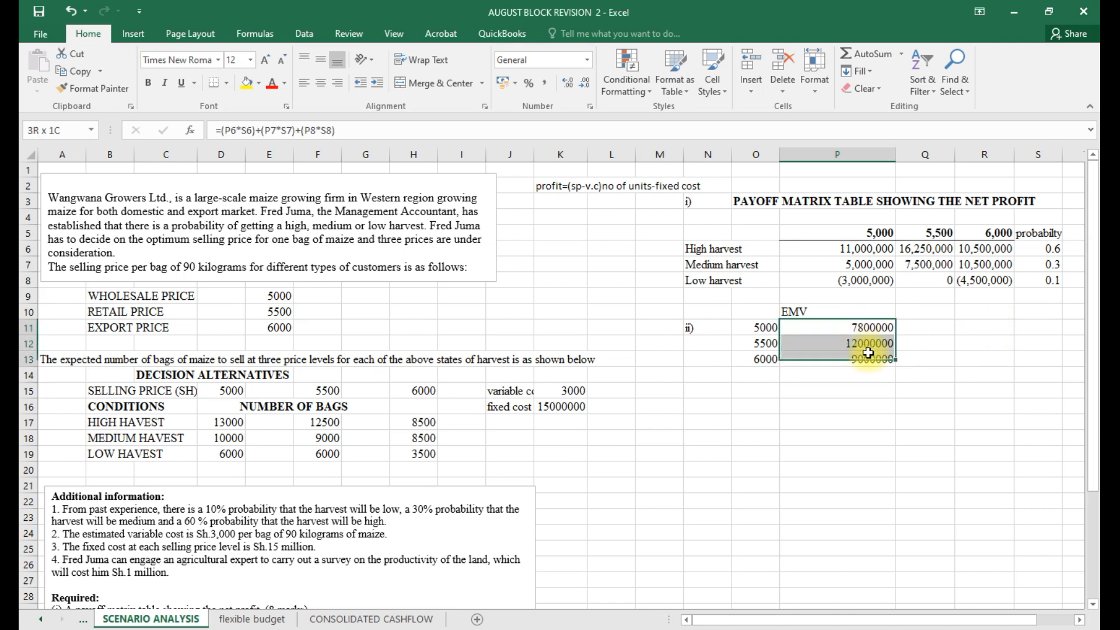
pyautogui.click(550, 85)
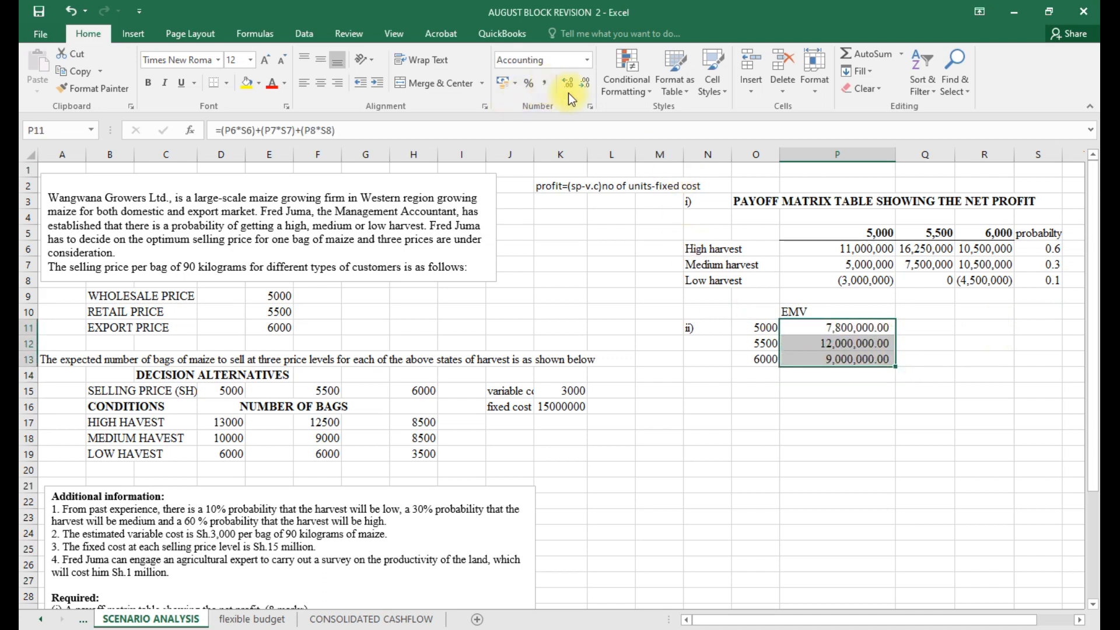
pyautogui.click(586, 86)
pyautogui.click(585, 85)
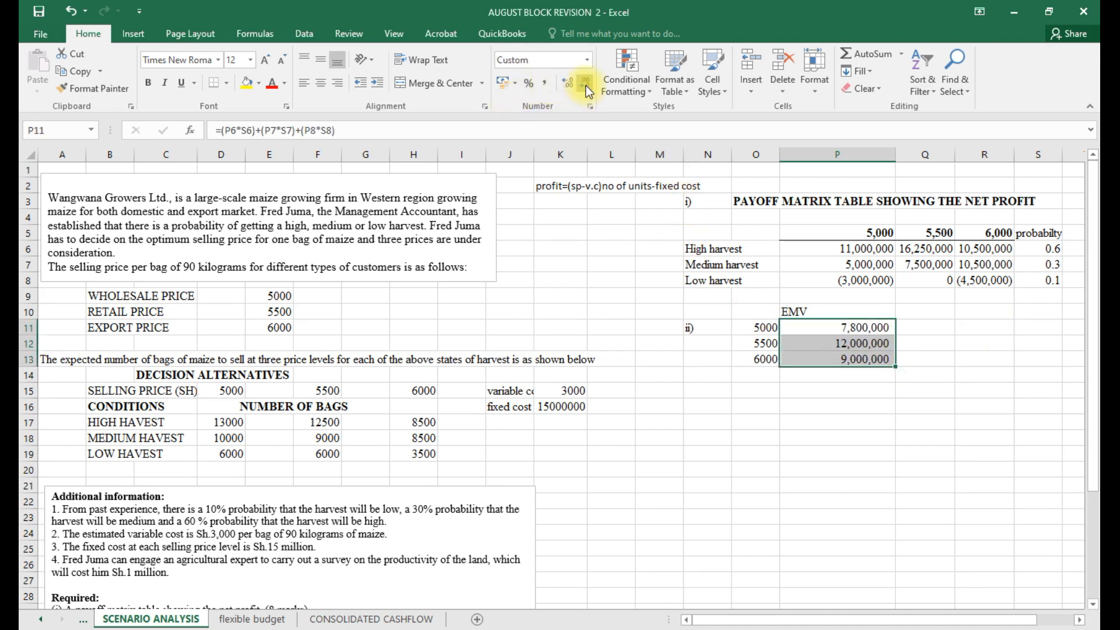
pyautogui.click(846, 425)
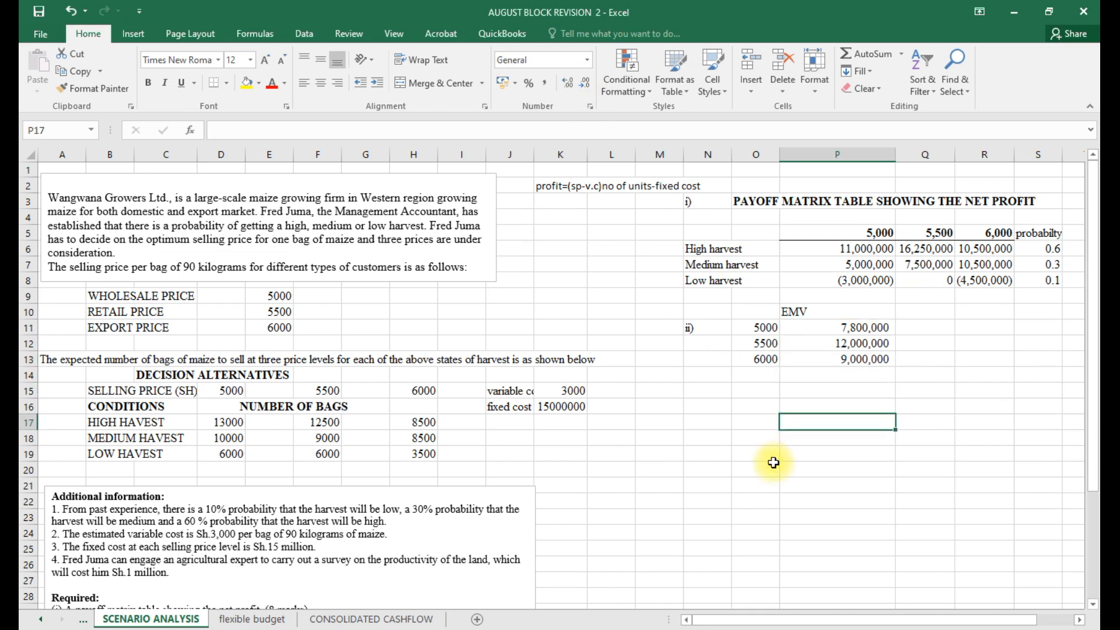
# Add the column heading "SELLING PRICE" in O10, above the three prices.
pyautogui.click(749, 331)
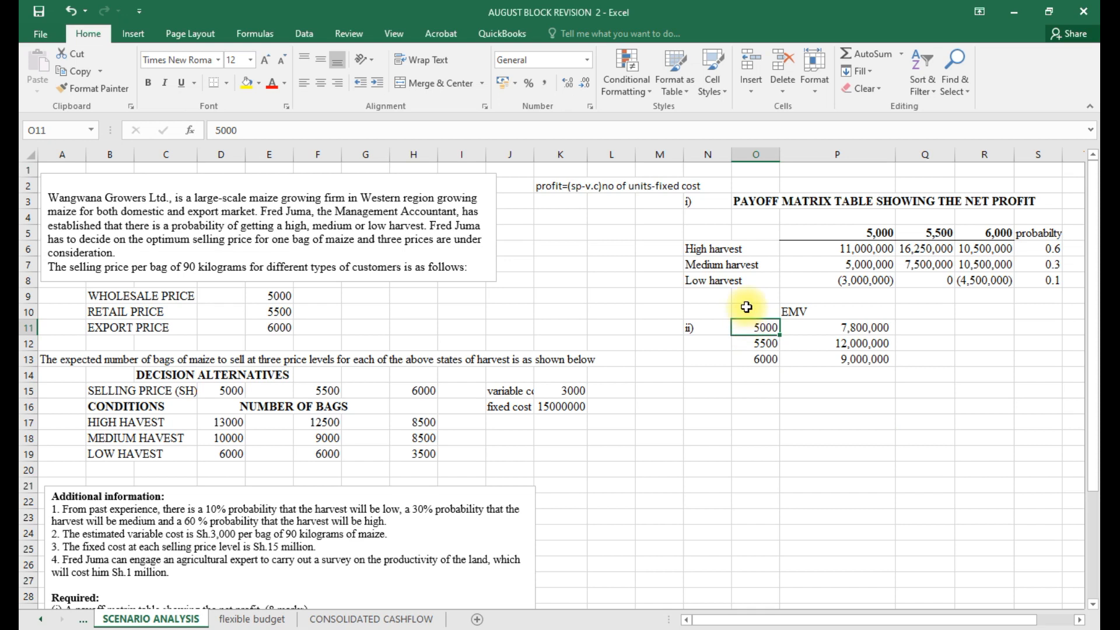
pyautogui.click(742, 315)
pyautogui.write('S')
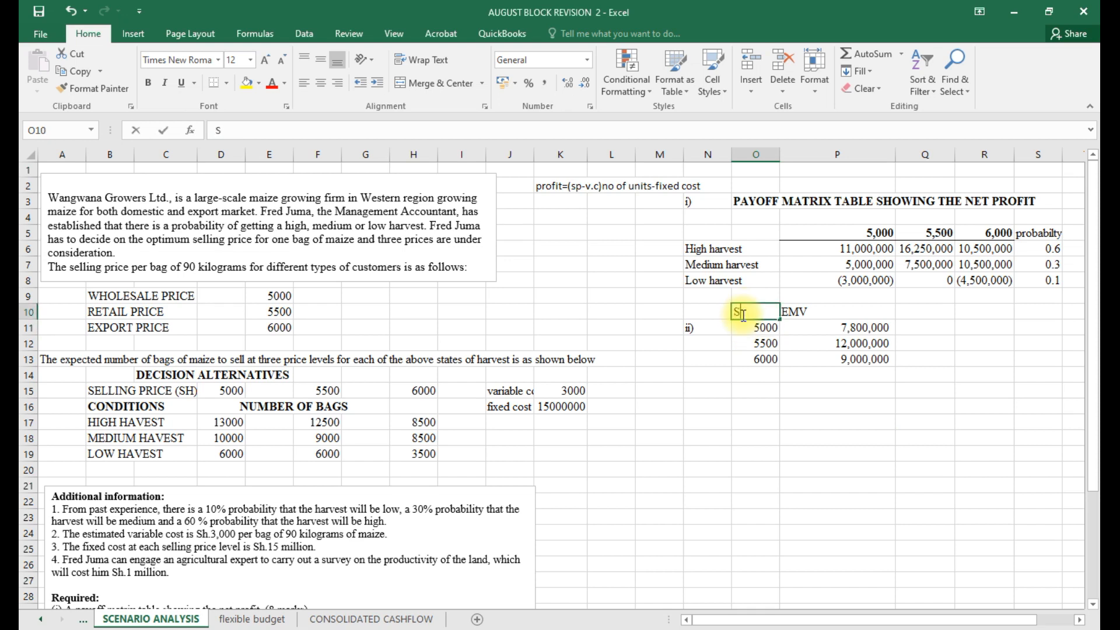
pyautogui.write('ELLING ')
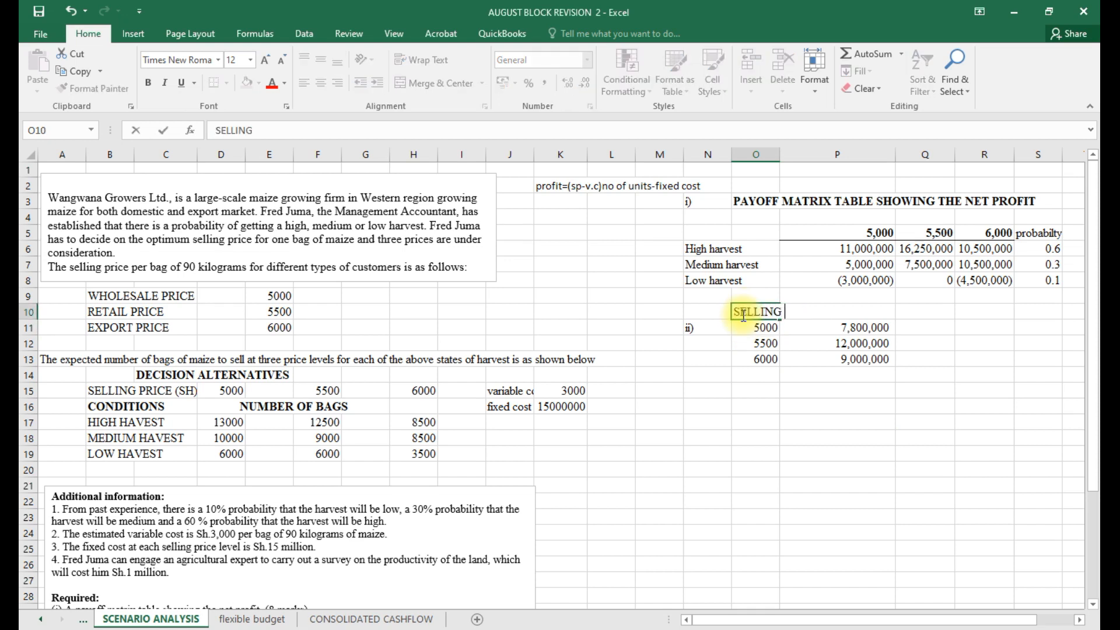
pyautogui.write('PRICE')
pyautogui.click(782, 430)
# Make the SELLING PRICE and EMV headings in O10 and P10 bold, and narrow column N while widening column O.
pyautogui.click(804, 310)
pyautogui.write('EMV')
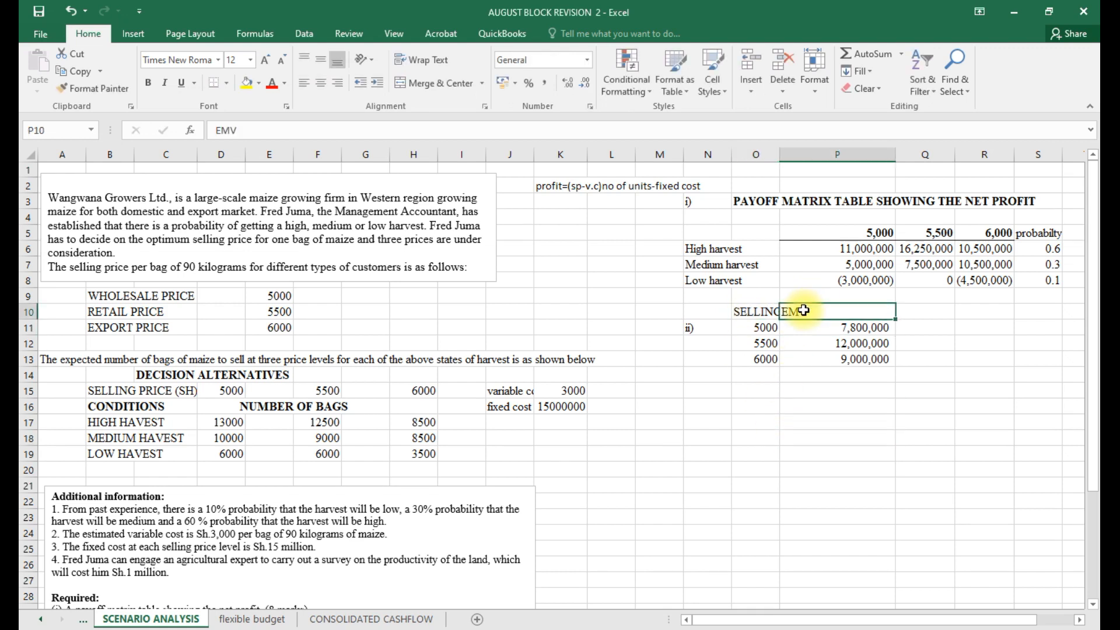
pyautogui.click(753, 310)
pyautogui.hotkey('ctrl', 'b')
pyautogui.click(758, 359)
pyautogui.click(770, 391)
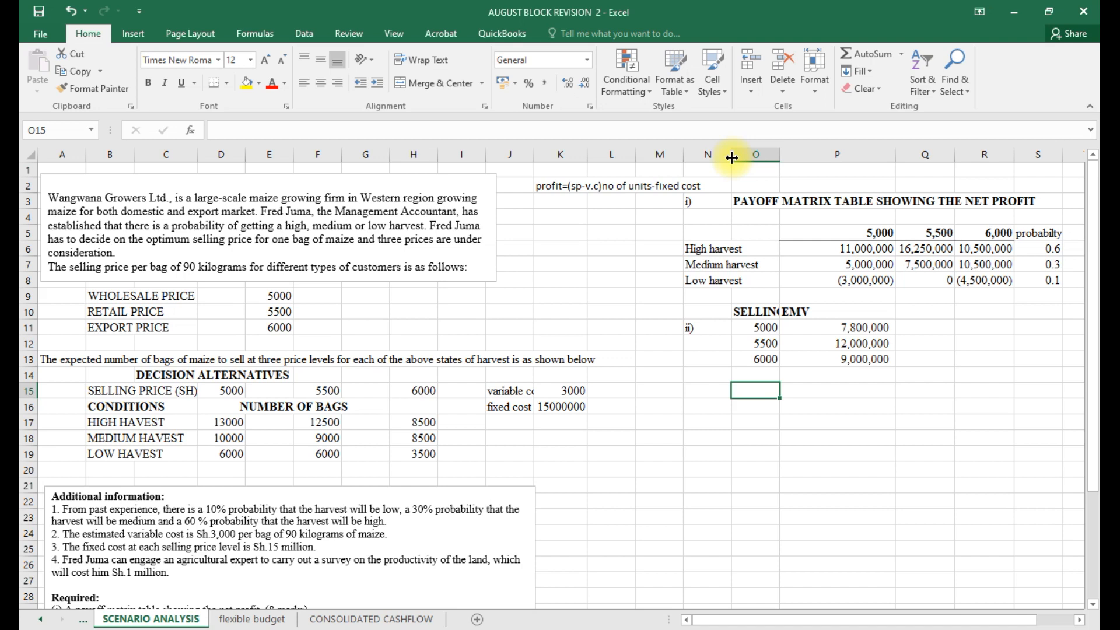
pyautogui.moveTo(729, 156); pyautogui.dragTo(789, 152)
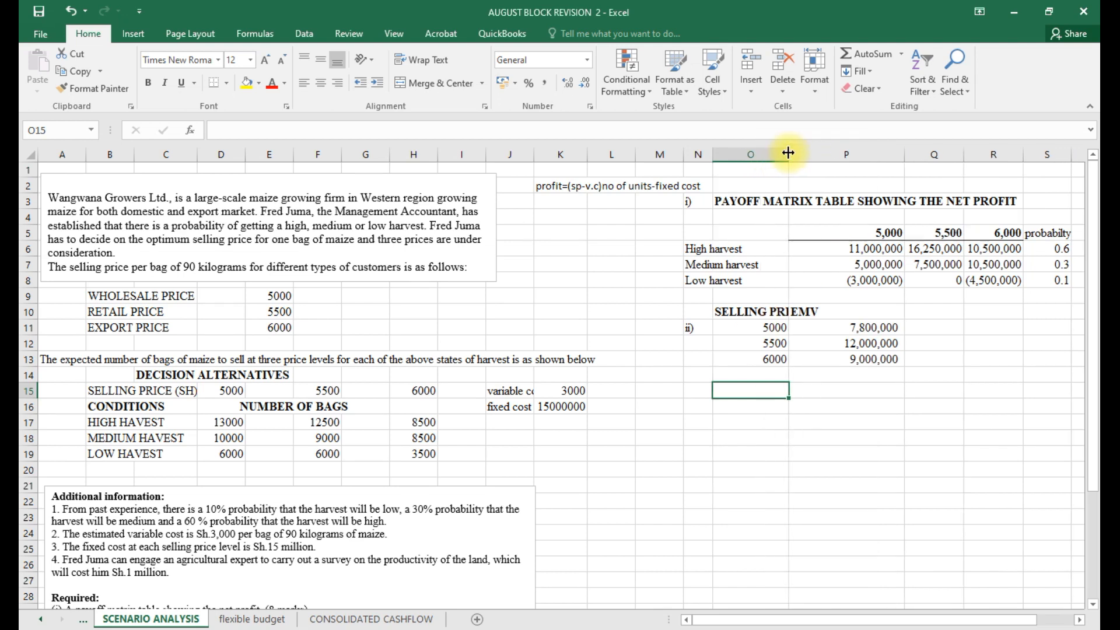
# Delete two empty columns at L, before the payoff matrix, and widen column M to fit the SELLING PRICE heading.
pyautogui.click(614, 153)
pyautogui.rightClick(615, 154)
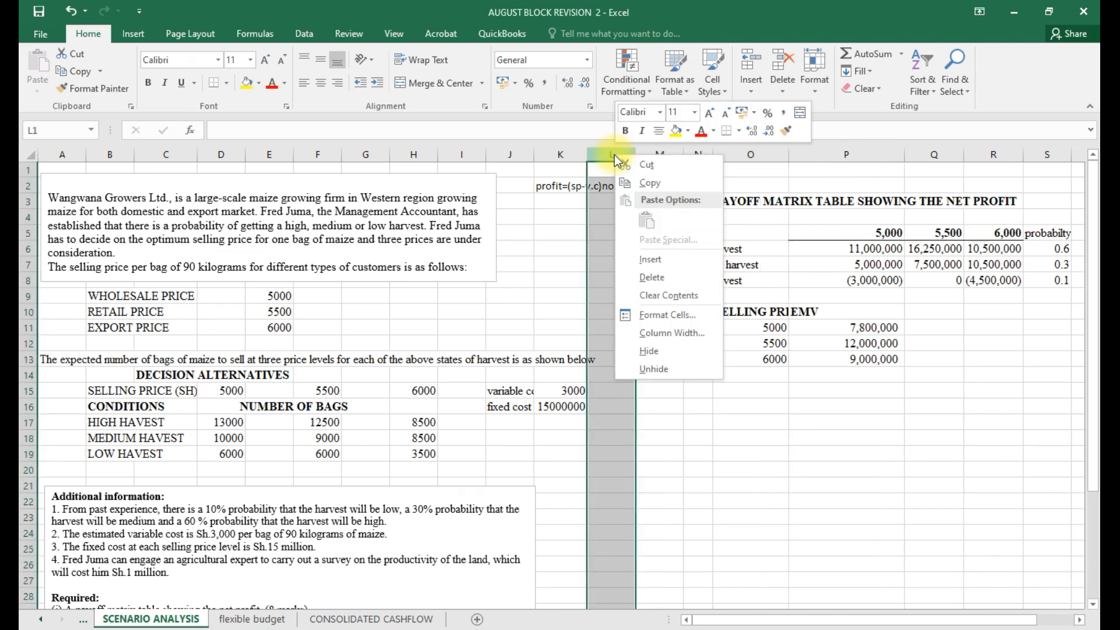
pyautogui.click(652, 277)
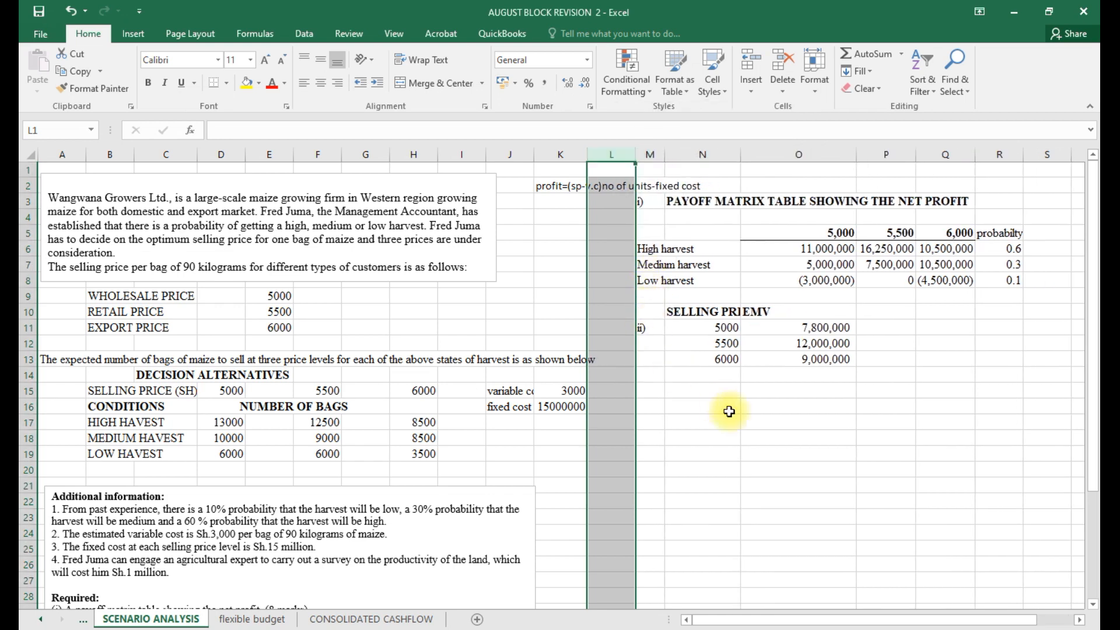
pyautogui.click(733, 444)
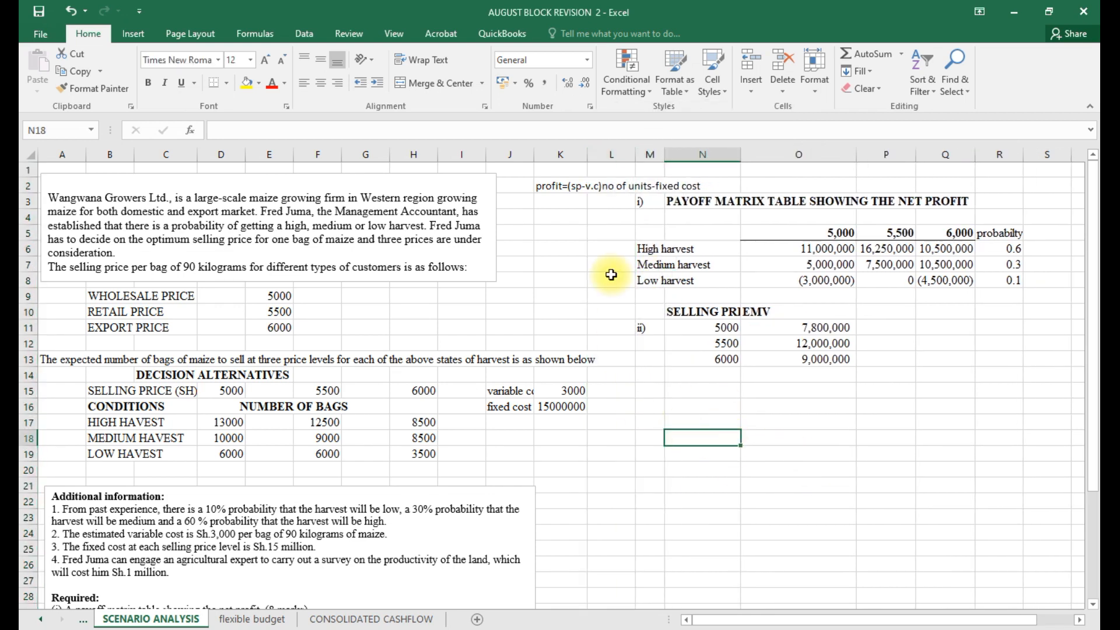
pyautogui.click(607, 152)
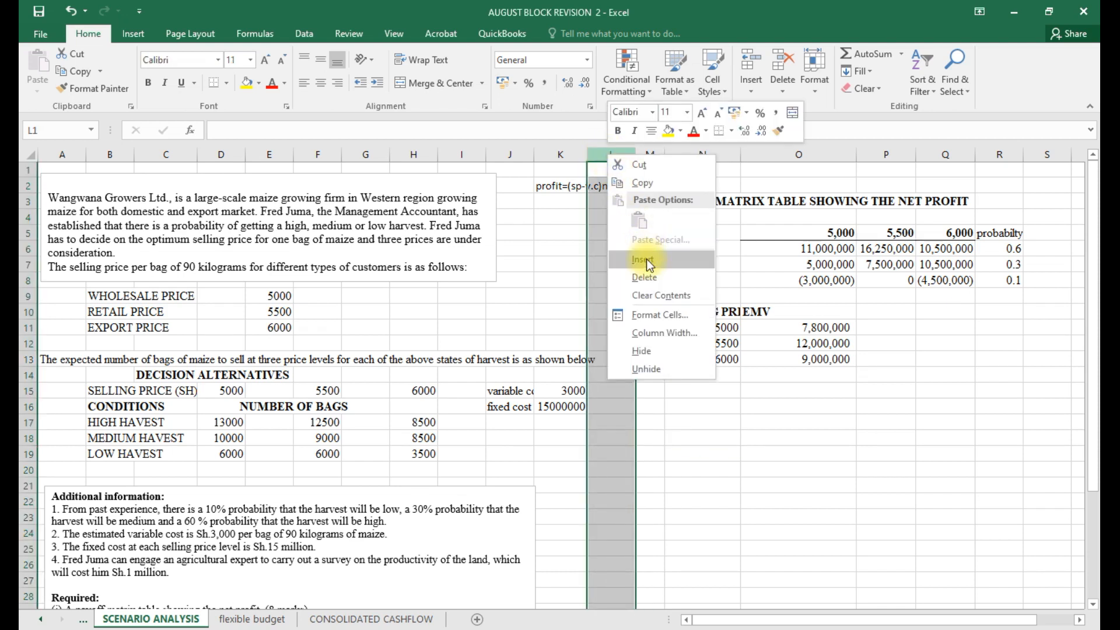
pyautogui.click(645, 278)
pyautogui.click(731, 455)
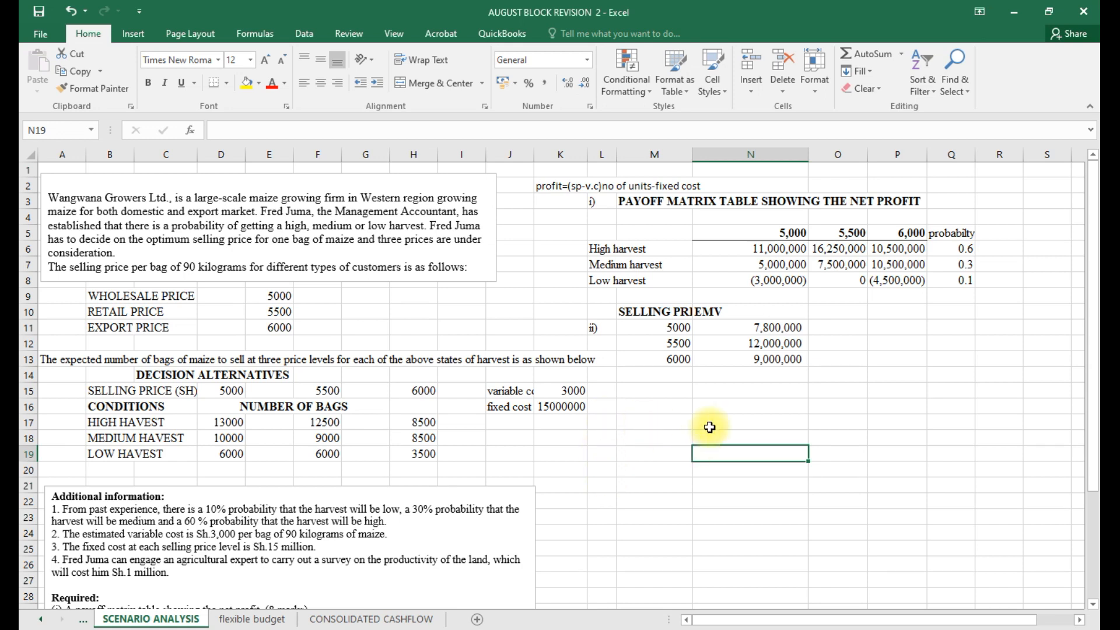
pyautogui.moveTo(693, 154); pyautogui.dragTo(724, 156)
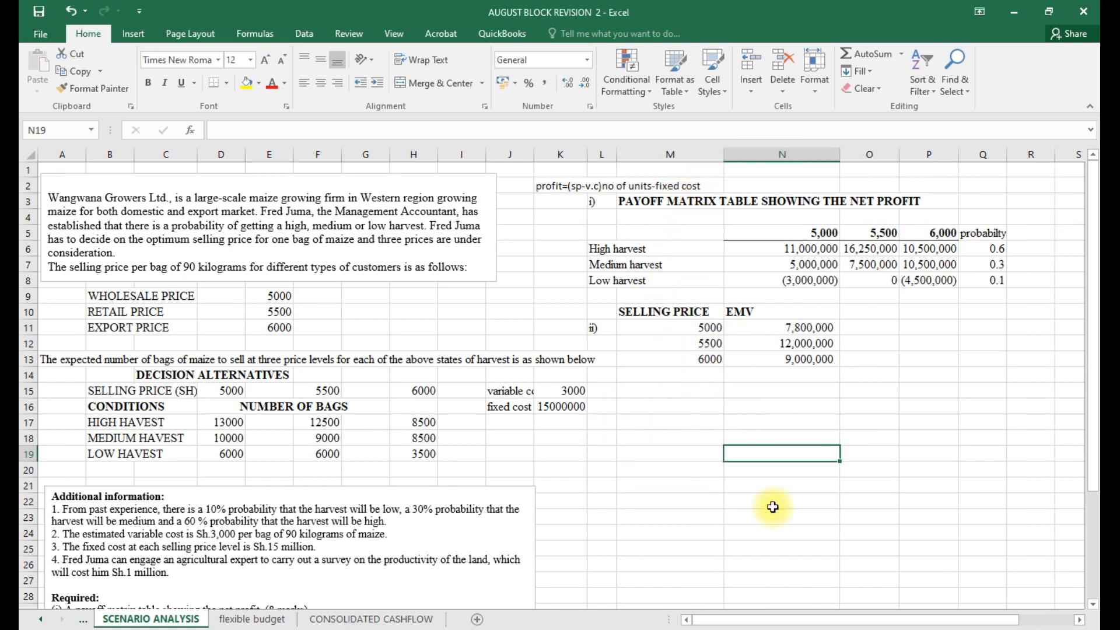
pyautogui.click(827, 550)
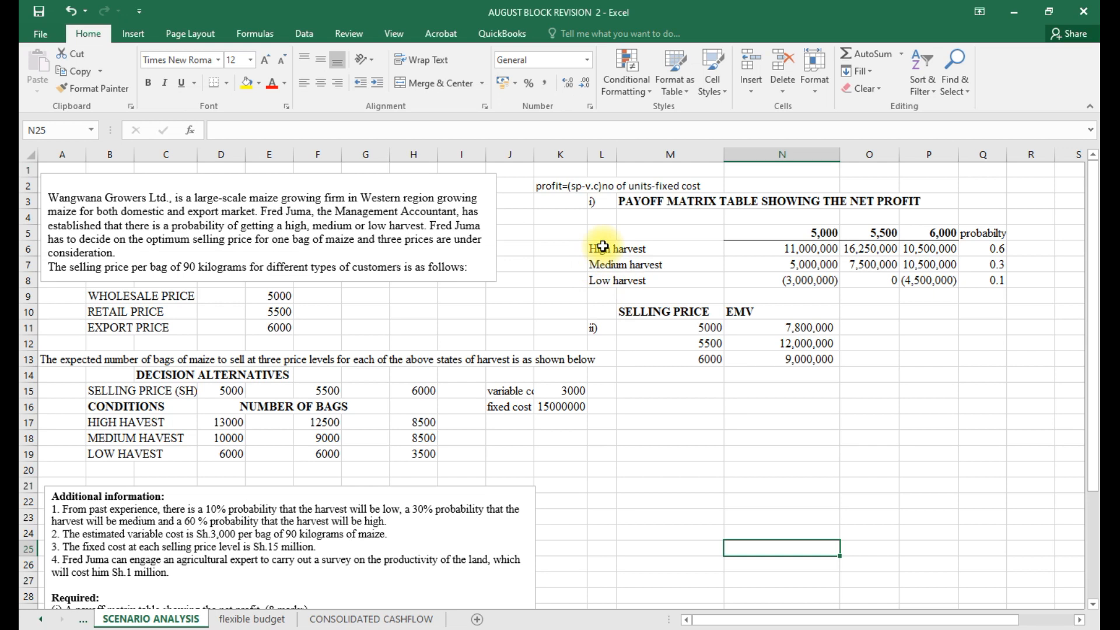
# Merge and center the High, Medium and Low harvest labels across columns L and M in rows 6 to 8.
pyautogui.moveTo(602, 246); pyautogui.dragTo(668, 250)
pyautogui.click(438, 84)
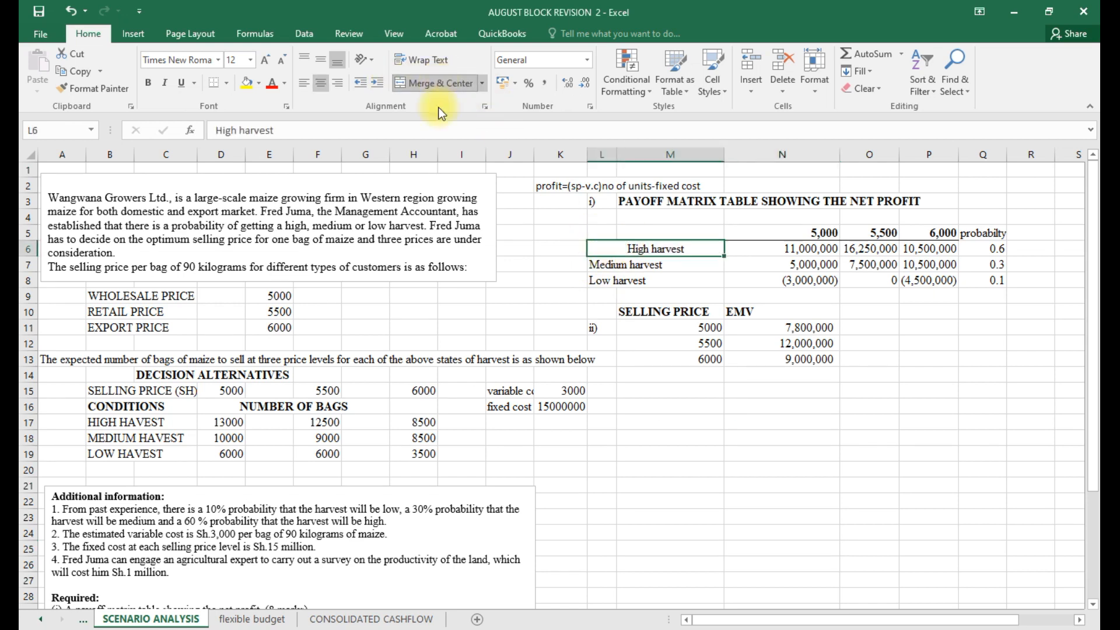
pyautogui.moveTo(600, 265); pyautogui.dragTo(665, 265)
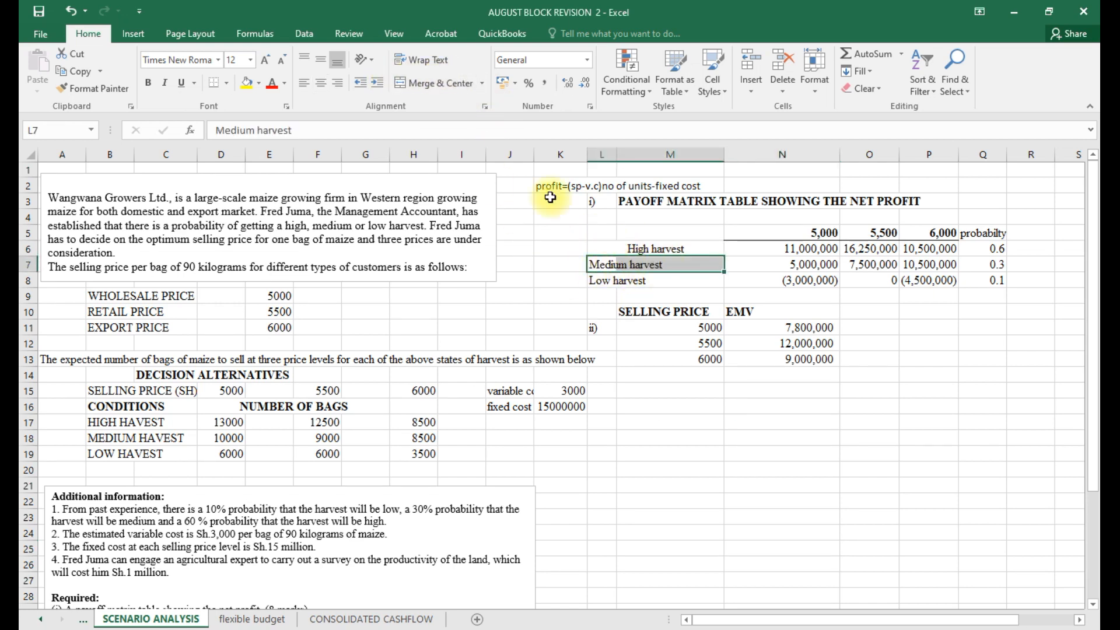
pyautogui.click(447, 86)
pyautogui.click(616, 282)
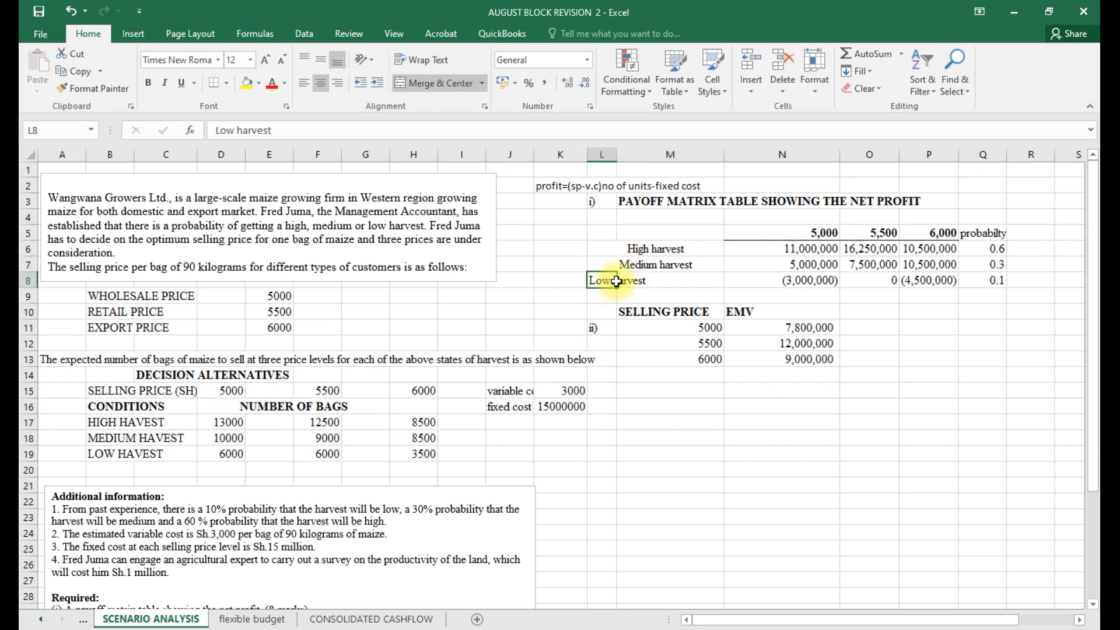
pyautogui.moveTo(617, 281); pyautogui.dragTo(665, 282)
pyautogui.click(422, 82)
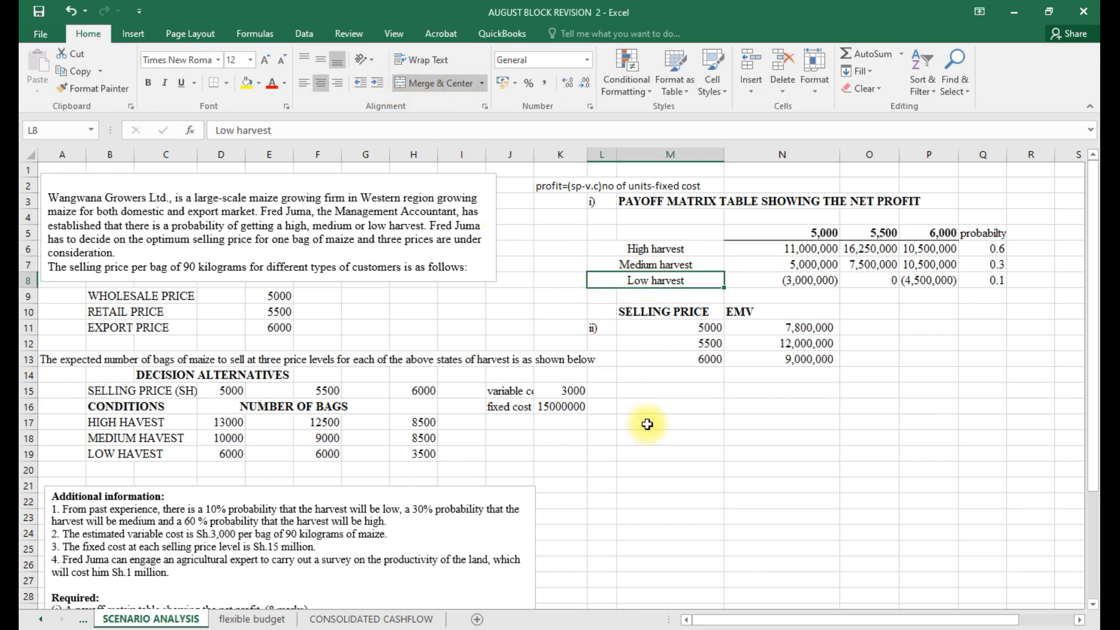
pyautogui.click(668, 440)
# Merge and center the payoff matrix title across M3:Q3.
pyautogui.moveTo(632, 201); pyautogui.dragTo(992, 201)
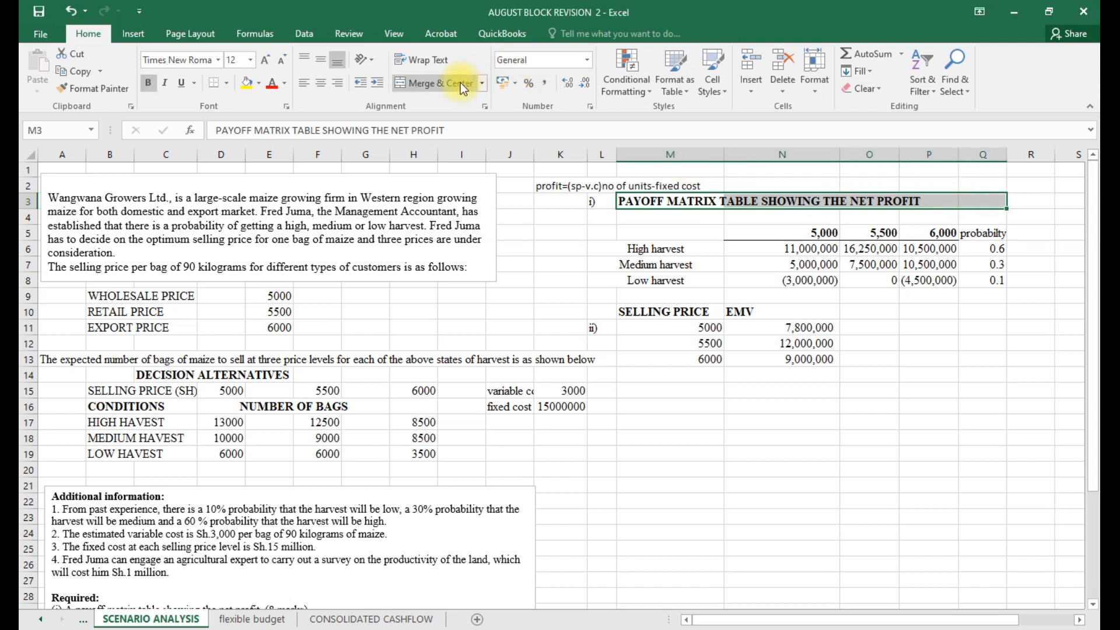
pyautogui.click(443, 84)
pyautogui.click(745, 494)
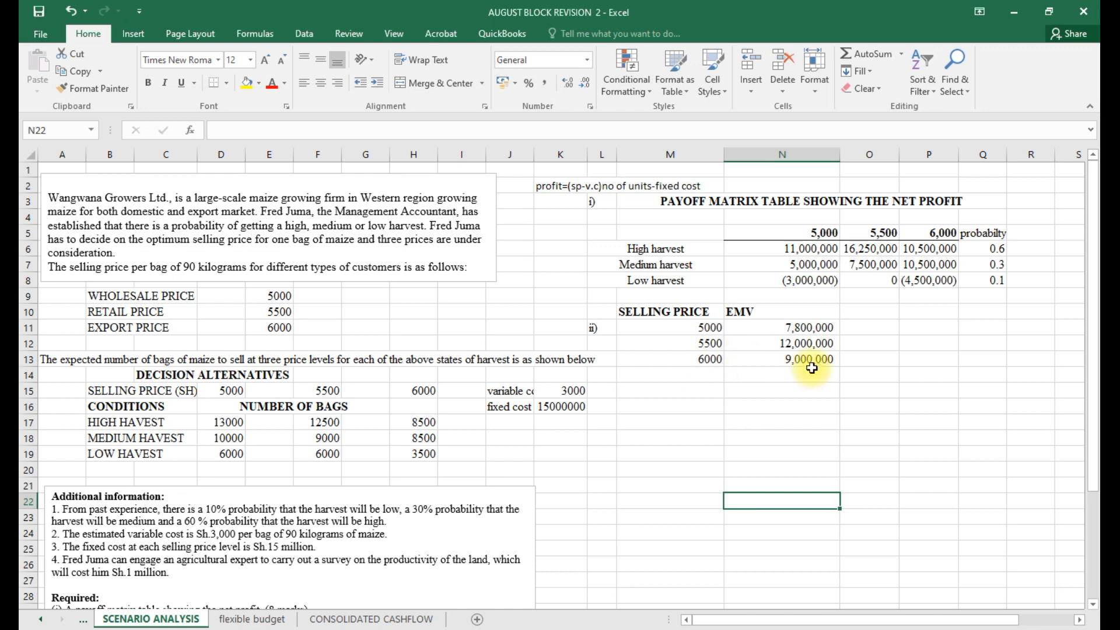
# Enter the pricing advice "ADVICE, SET A SELLING PRICE OF Sh 5,500" in N14, below the EMV values.
pyautogui.scroll(-2, 381, 551)
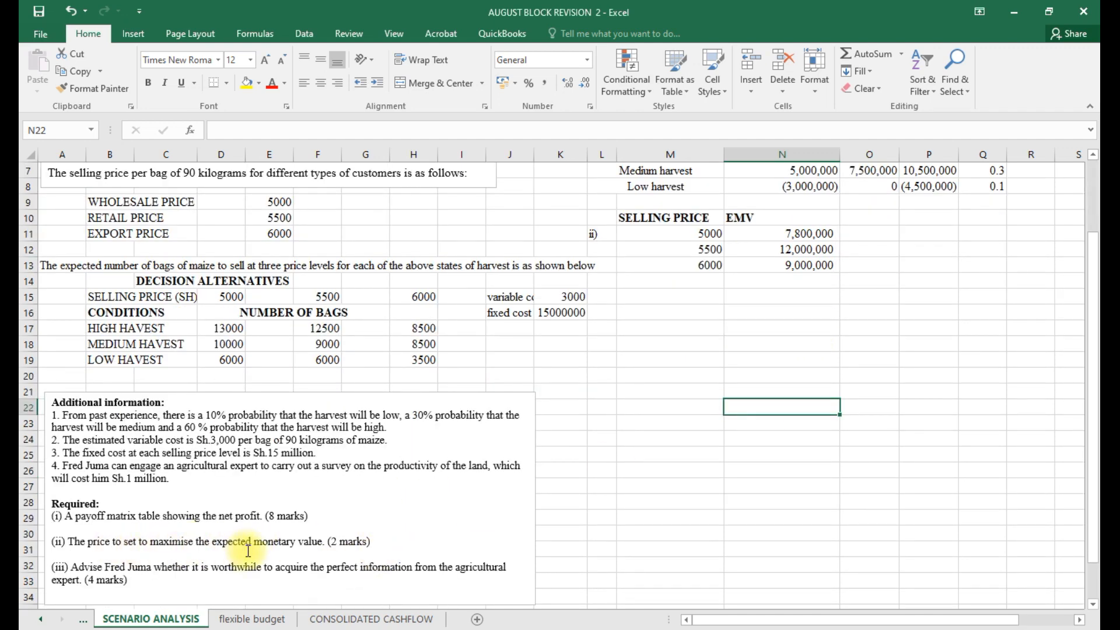
pyautogui.scroll(2, 251, 551)
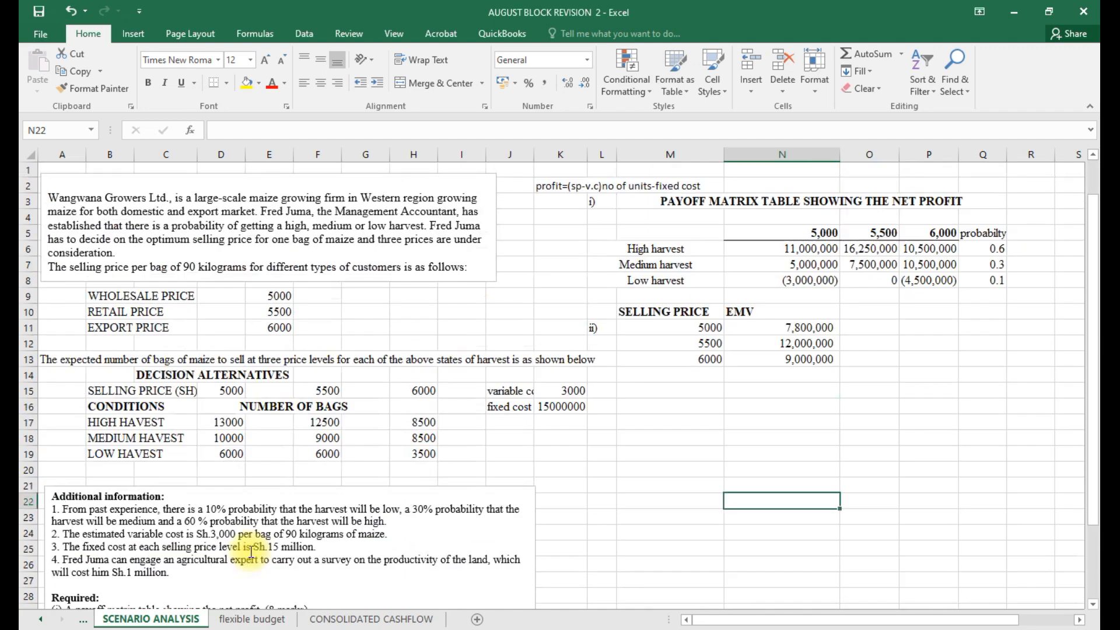
pyautogui.click(743, 378)
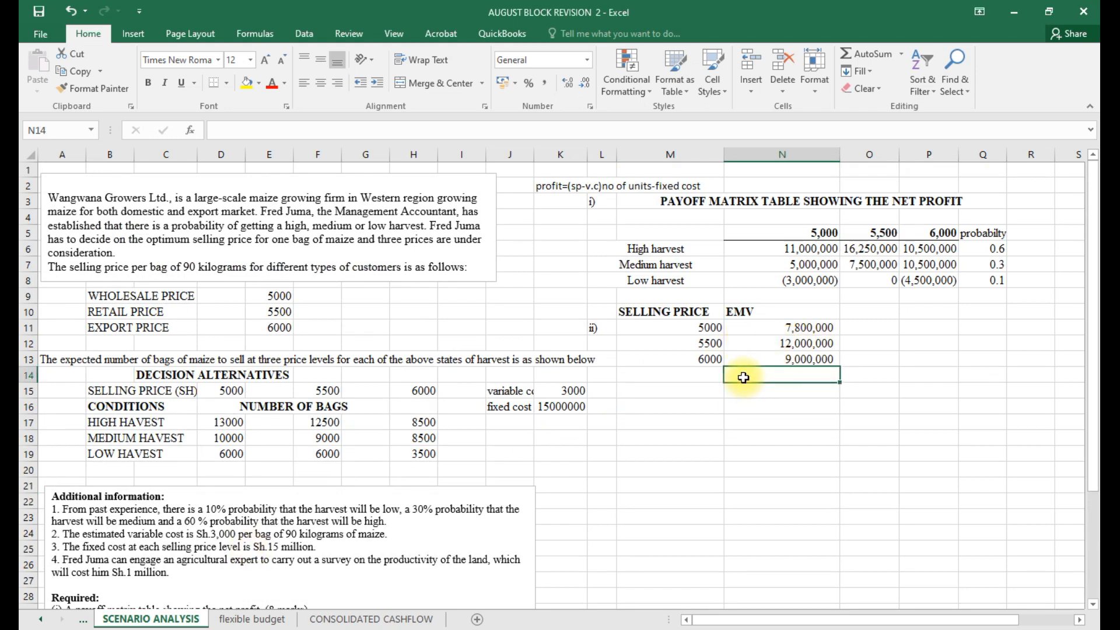
pyautogui.write('ADVICE, SET A SE')
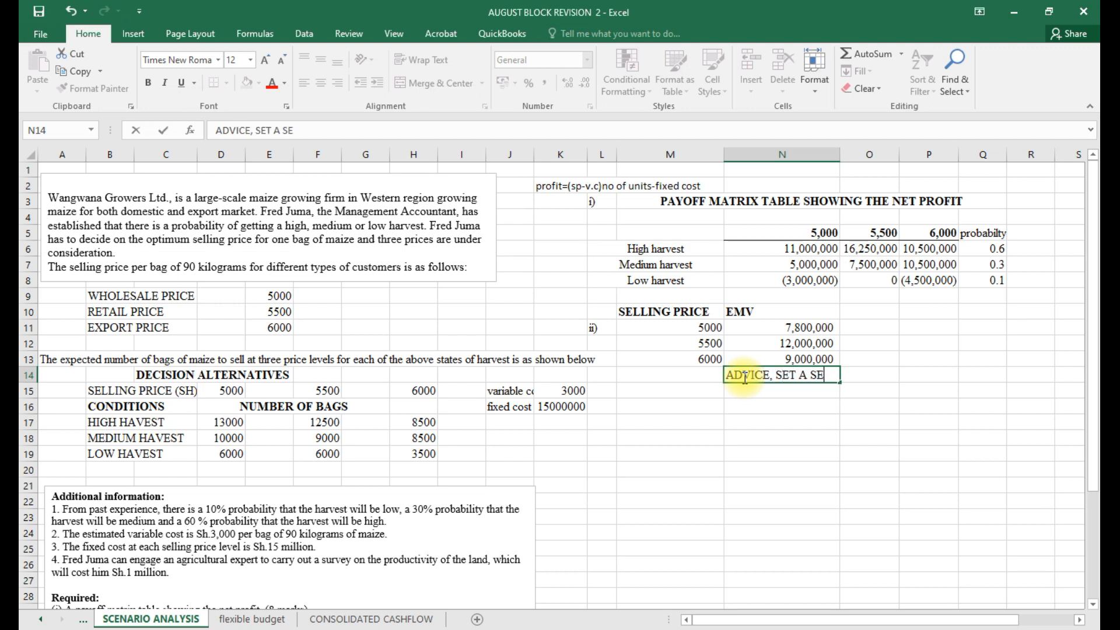
pyautogui.write('LLING PRICE ')
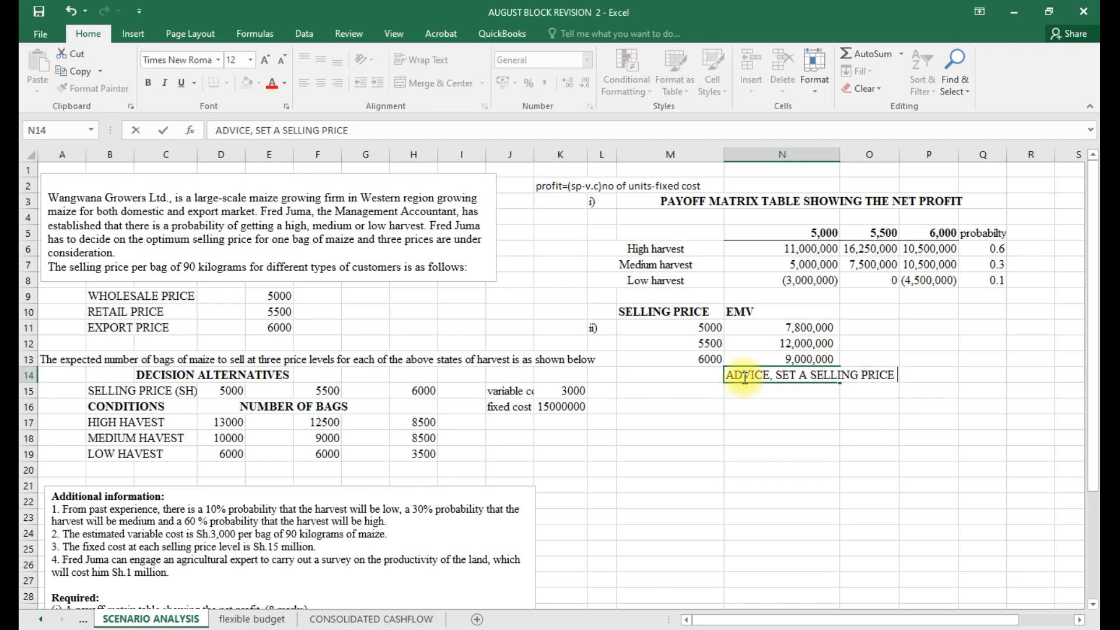
pyautogui.write('OF Sh 5,500')
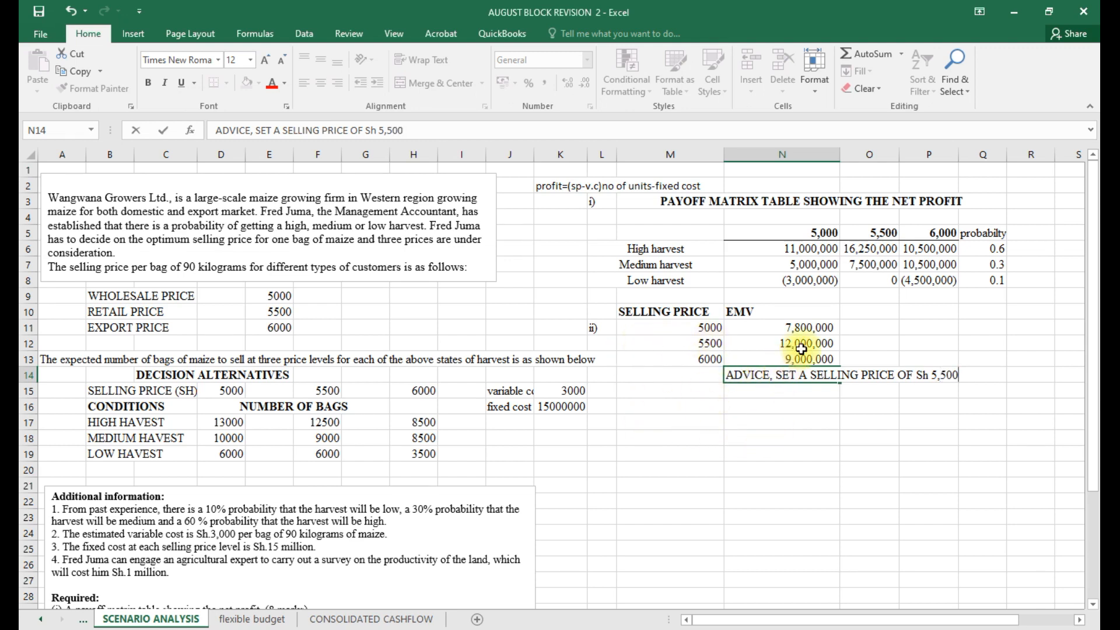
# Label the third question part by entering "iii)" in L17.
pyautogui.click(605, 407)
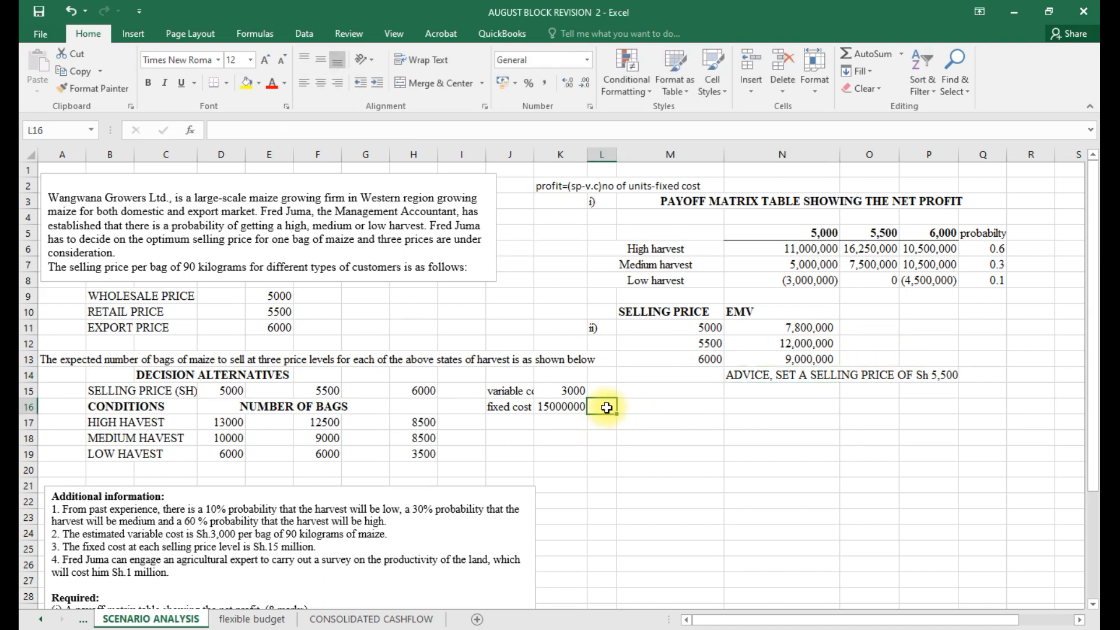
pyautogui.click(607, 426)
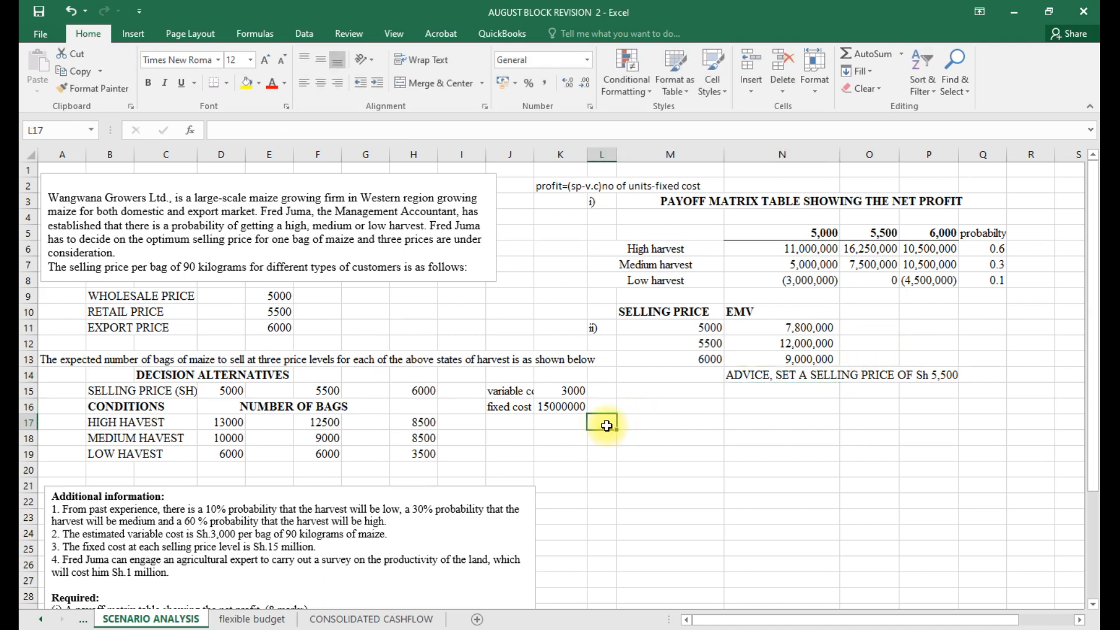
pyautogui.write('ii')
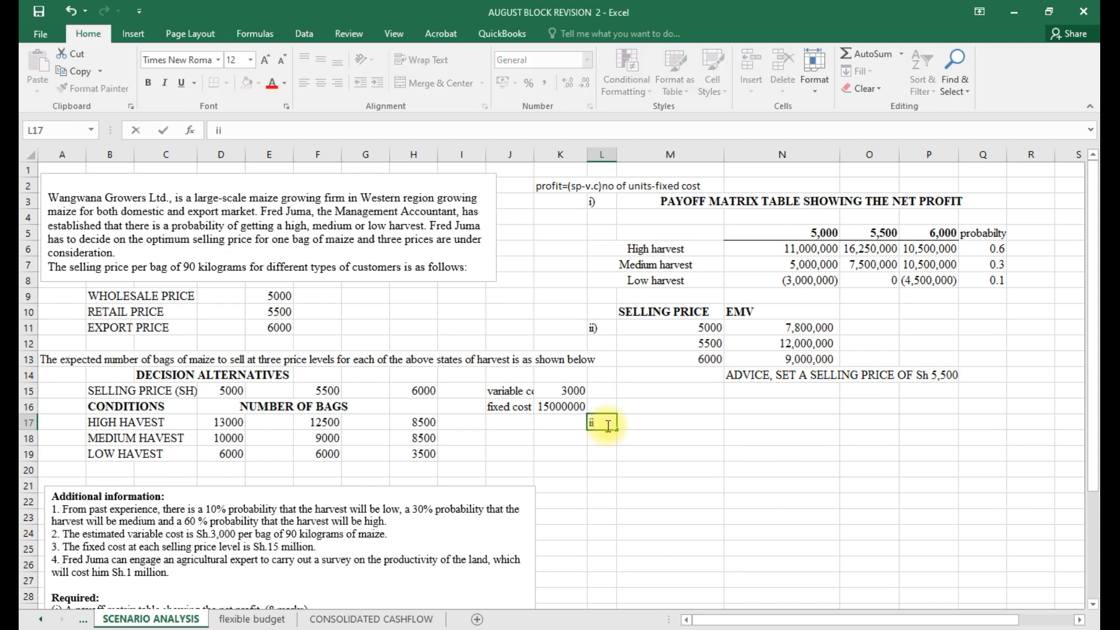
pyautogui.write('i)')
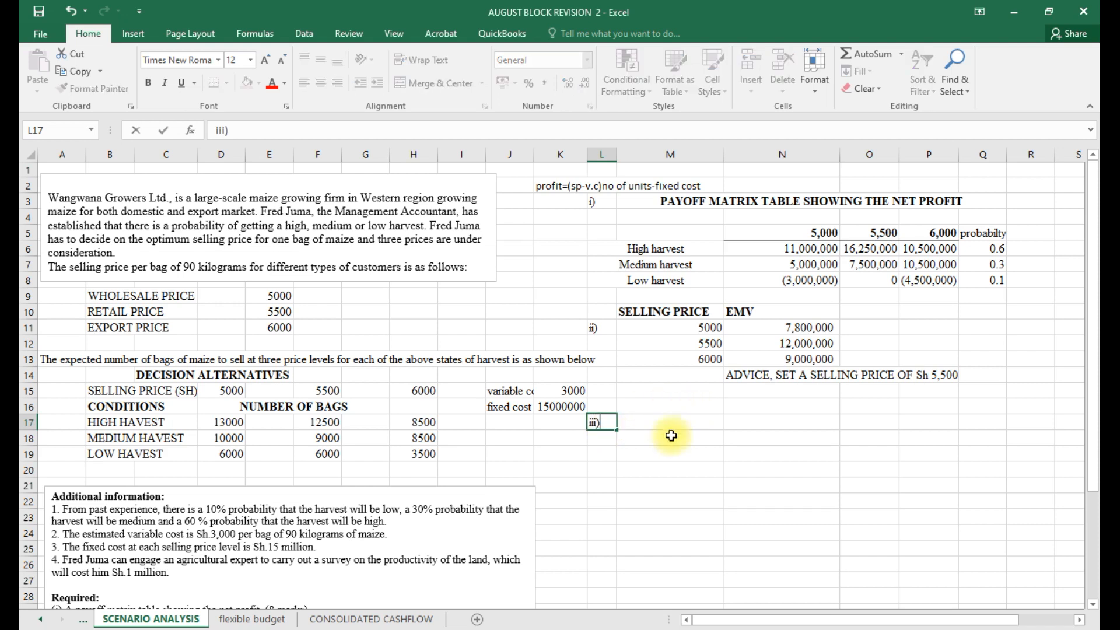
# Enter the text "expected value of perfect information" in M17, beside the iii) label.
pyautogui.click(652, 435)
pyautogui.scroll(-4, 488, 513)
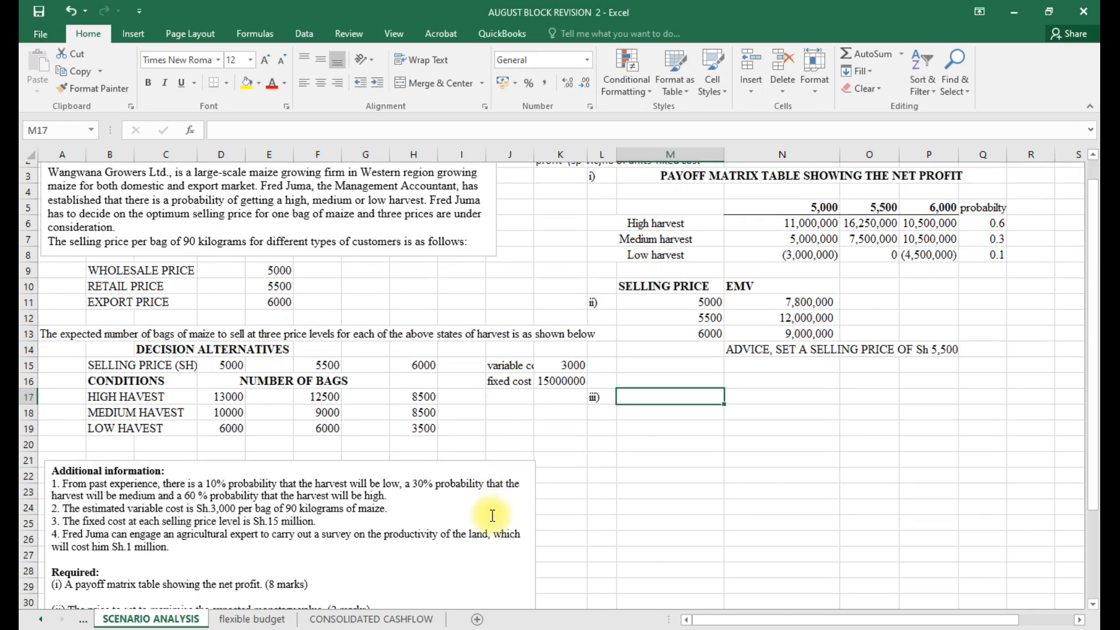
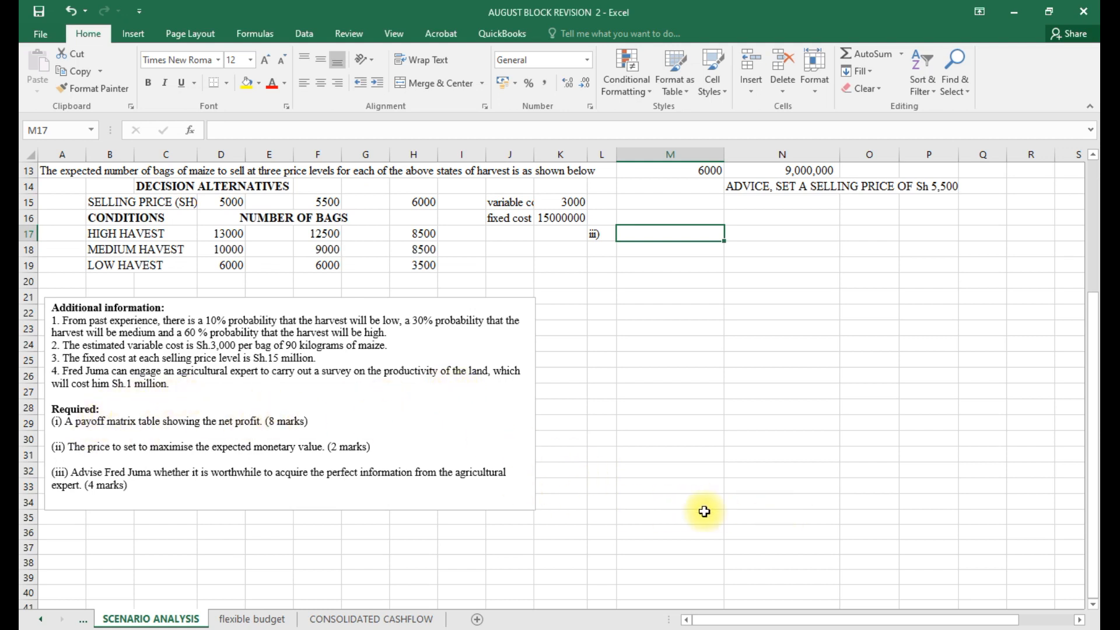
pyautogui.scroll(3, 431, 542)
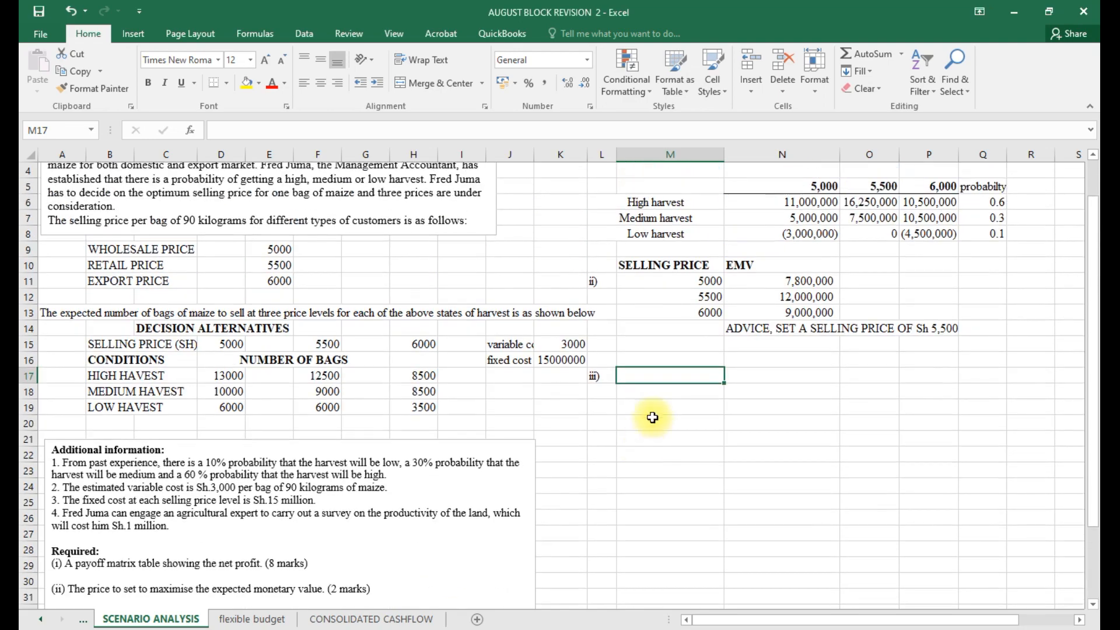
pyautogui.scroll(-2, 639, 482)
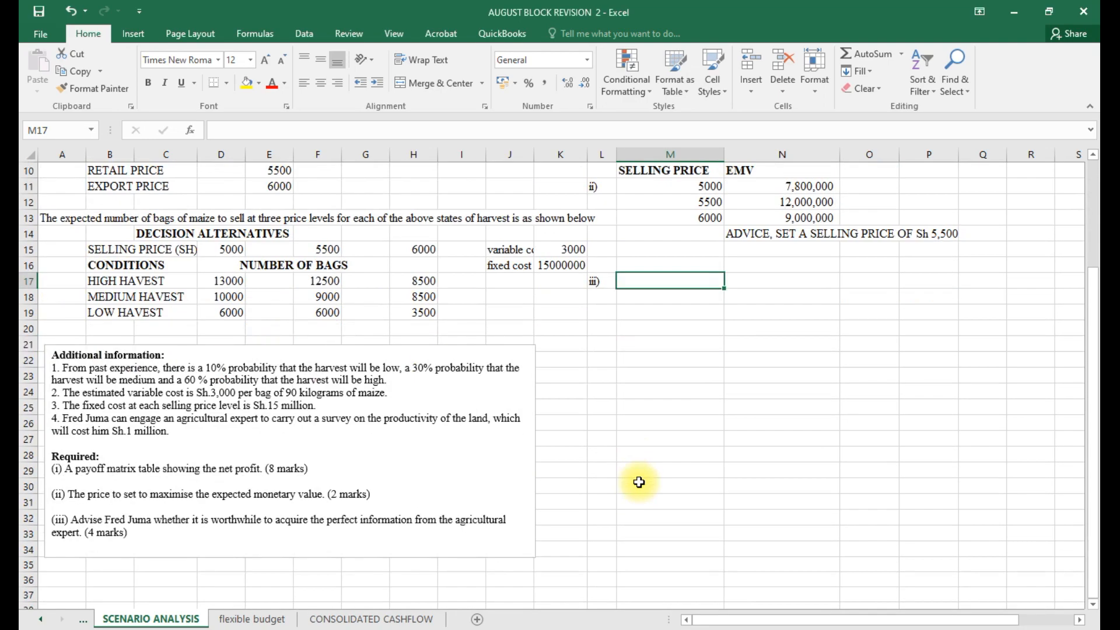
pyautogui.scroll(3, 640, 482)
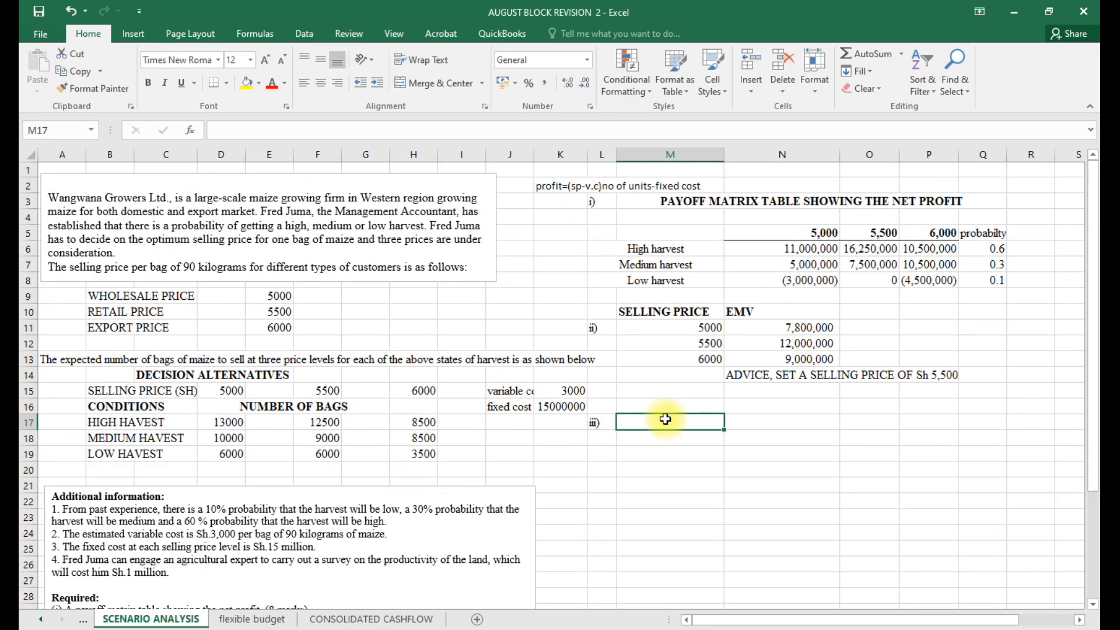
pyautogui.write('expec')
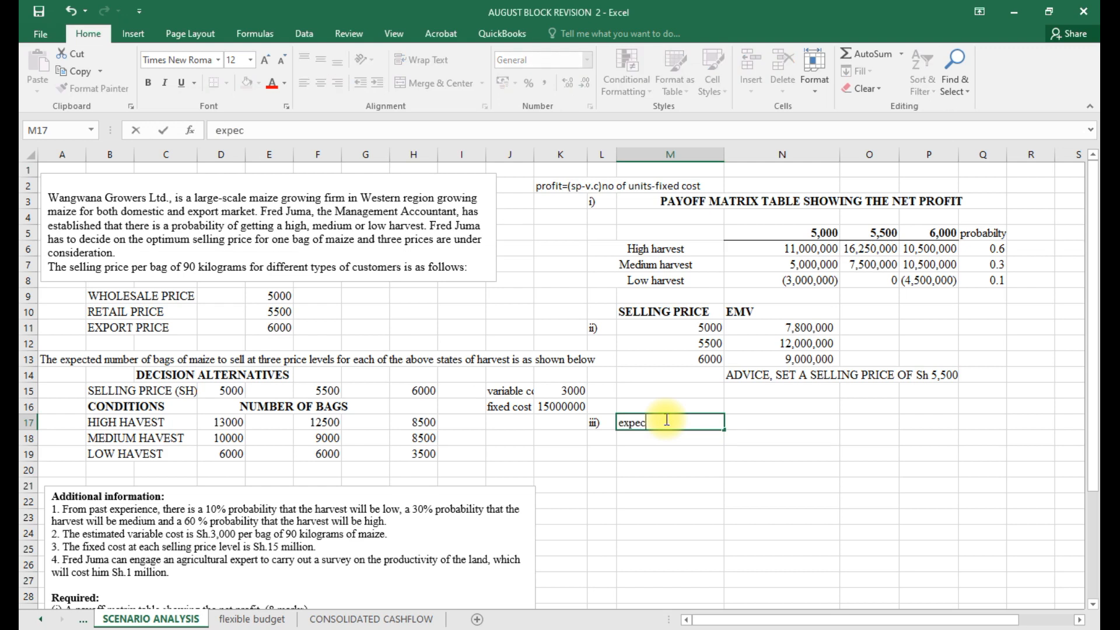
pyautogui.write('ted value of perfect infor')
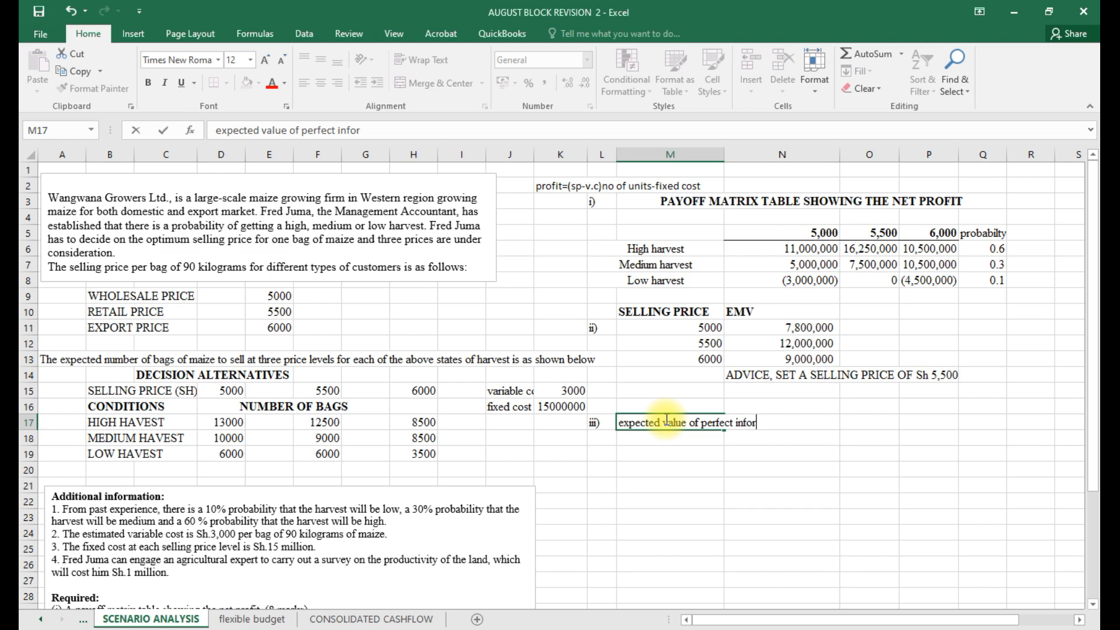
pyautogui.write('mation')
pyautogui.click(658, 454)
pyautogui.click(698, 424)
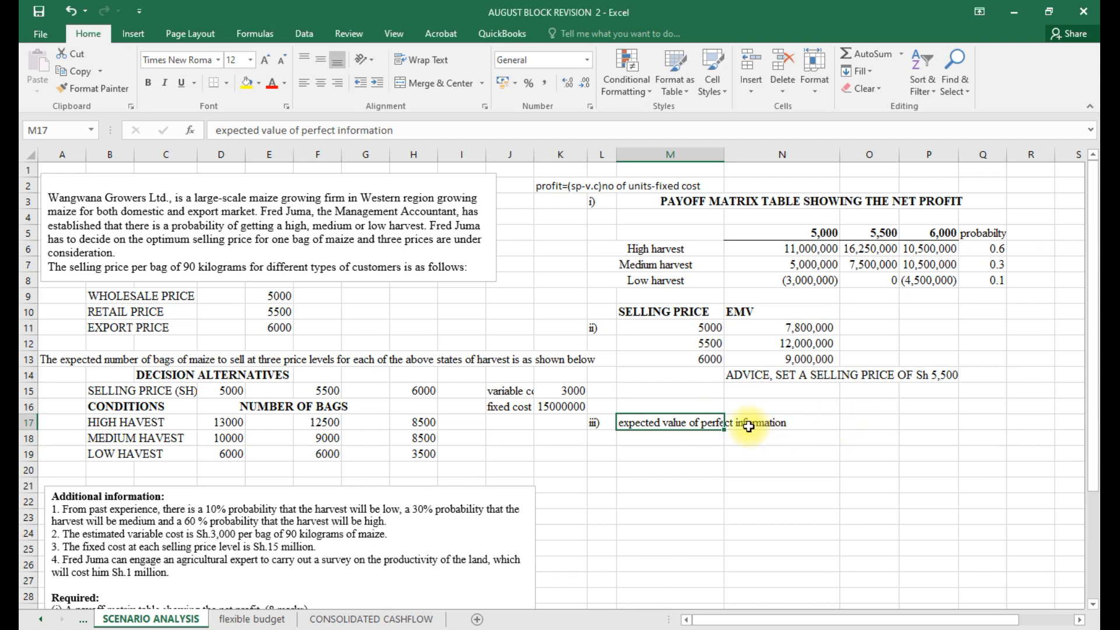
# Extend the text in M17 with the definition "= EMV with perfect information-EMV without perfect information".
pyautogui.doubleClick(630, 425)
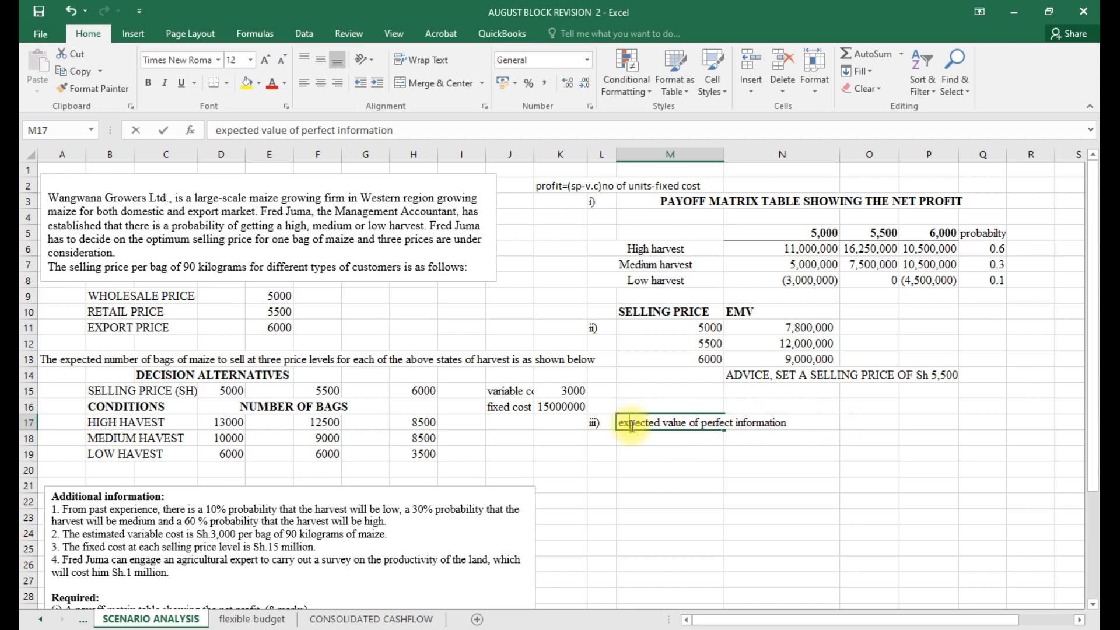
pyautogui.press('Right')
pyautogui.press('Right')
pyautogui.press('Right')
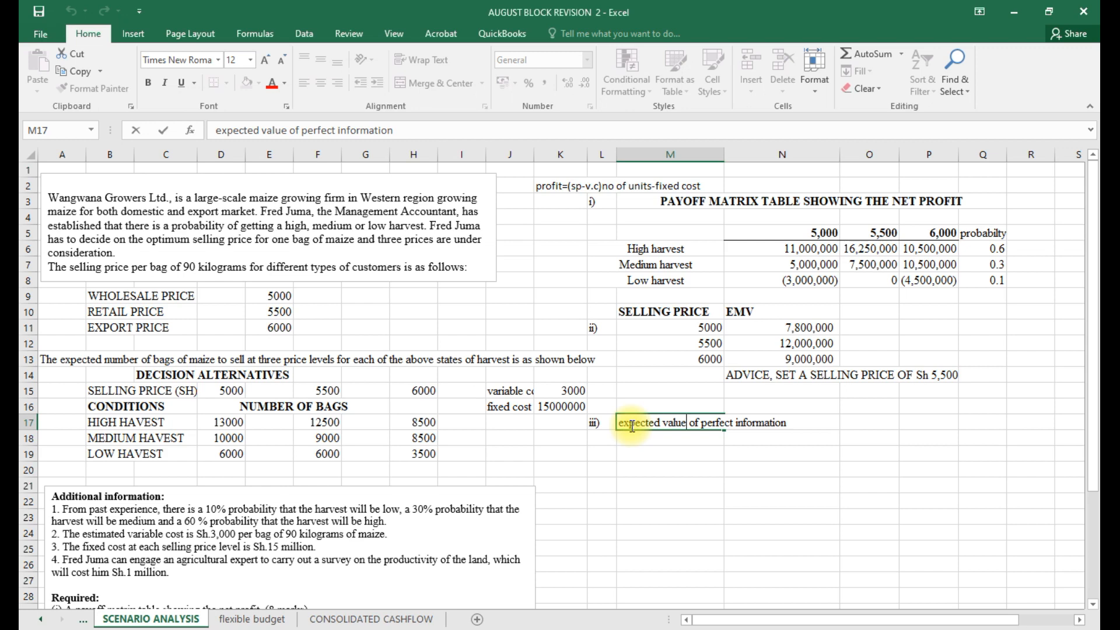
pyautogui.press('Right')
pyautogui.press('Right')
pyautogui.press('Right')
pyautogui.press('Right')
pyautogui.press('Right')
pyautogui.write('= EMV WITH PERFE')
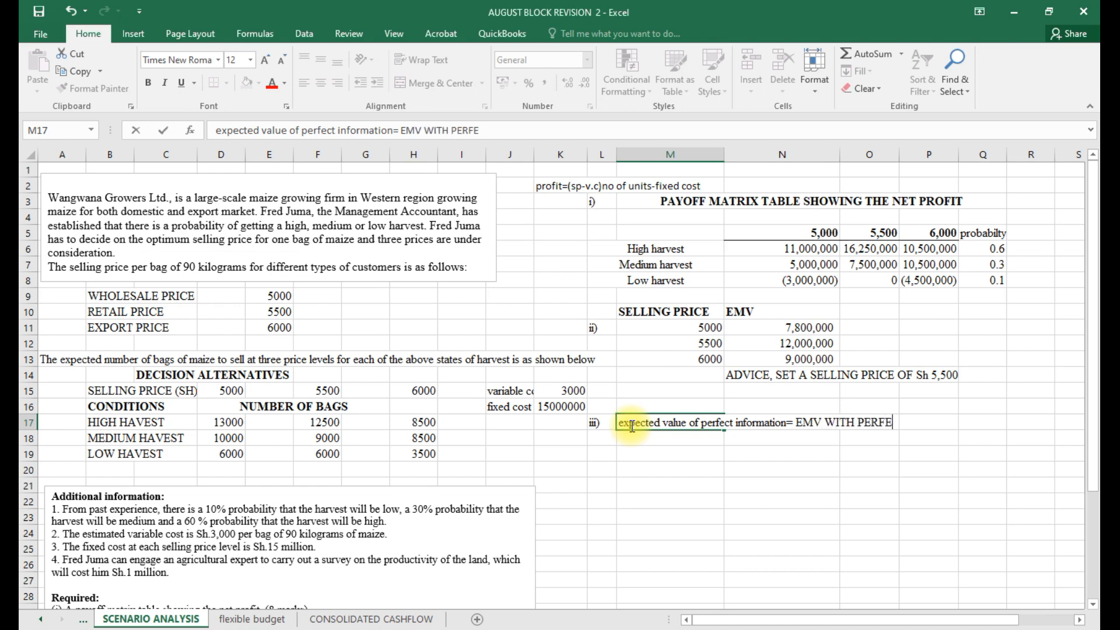
pyautogui.press('BackSpace')
pyautogui.press('BackSpace')
pyautogui.press('BackSpace')
pyautogui.press('BackSpace')
pyautogui.press('BackSpace')
pyautogui.press('BackSpace')
pyautogui.press('BackSpace')
pyautogui.press('BackSpace')
pyautogui.press('BackSpace')
pyautogui.press('BackSpace')
pyautogui.write('with pe')
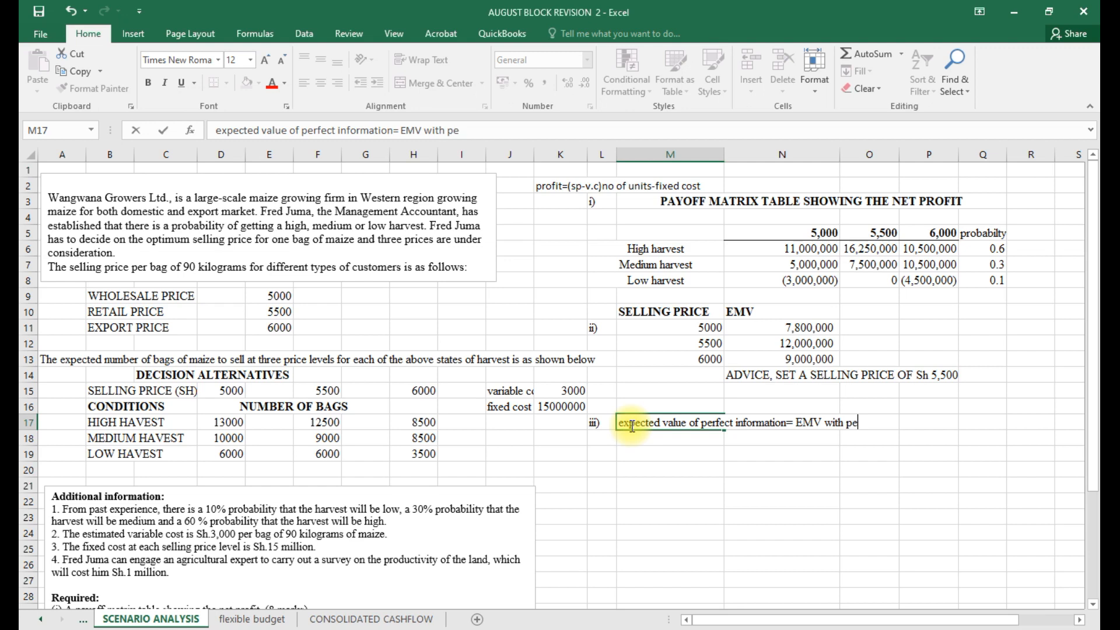
pyautogui.write('rfect information')
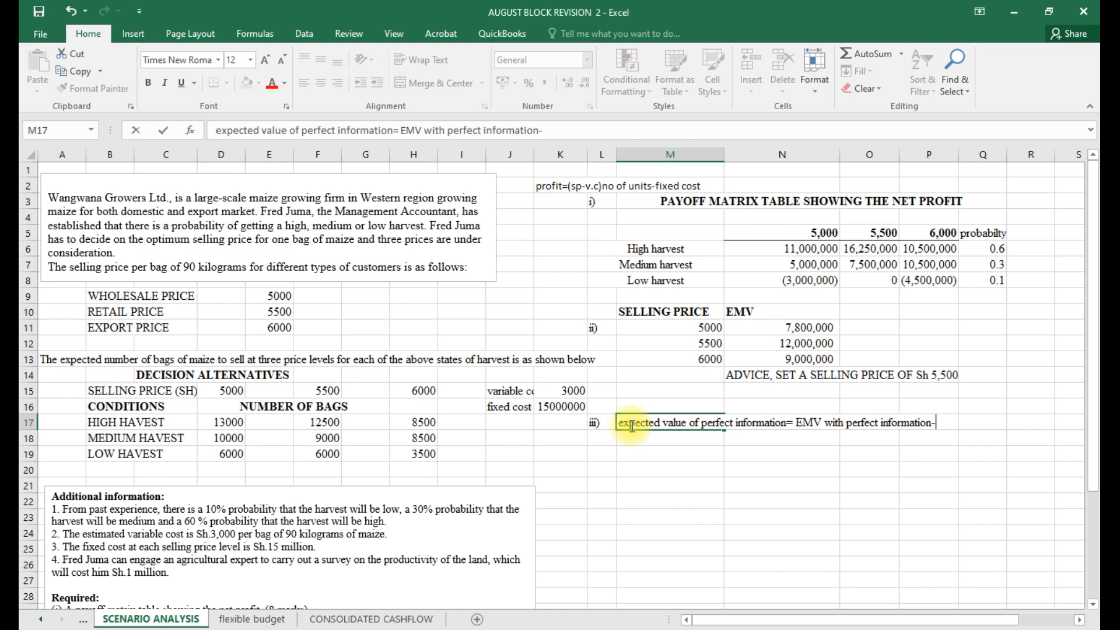
pyautogui.write('-EMV witho')
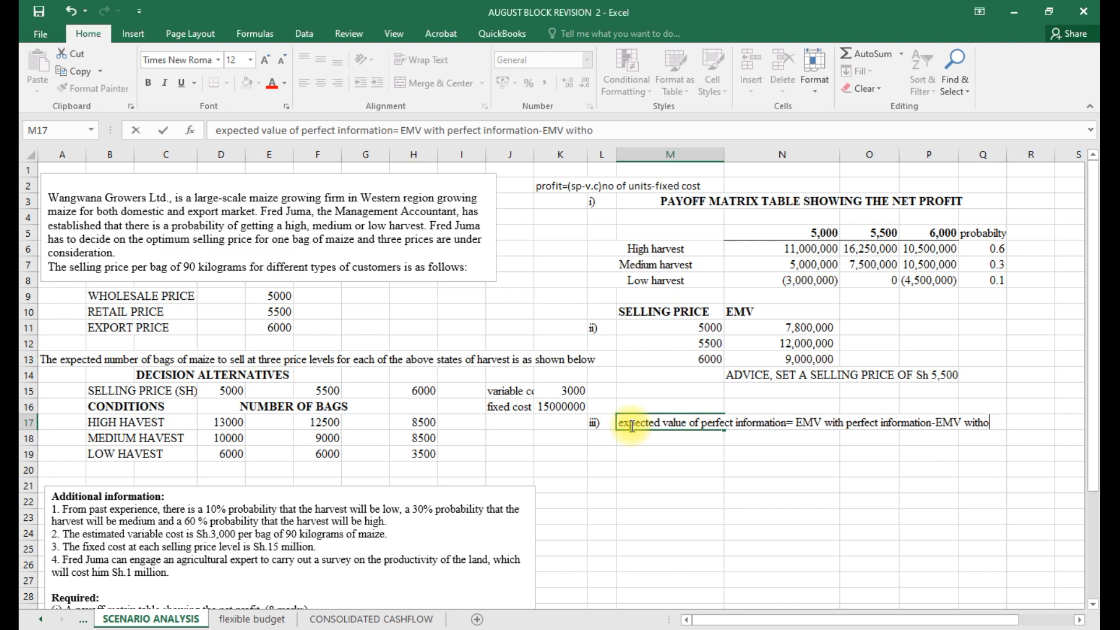
pyautogui.write('ut perfect informa')
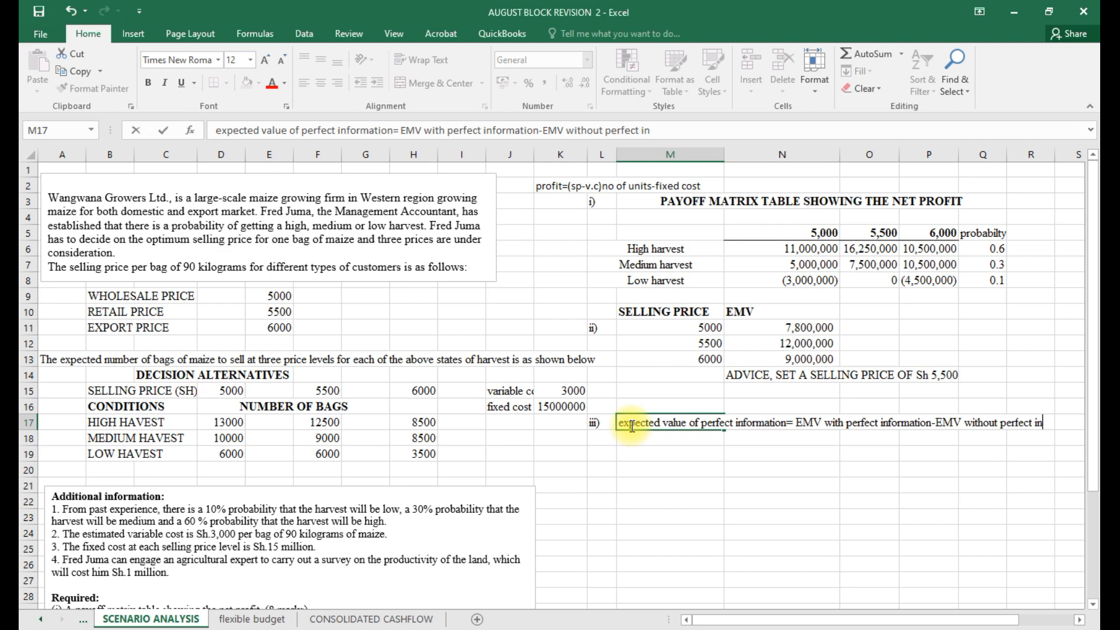
pyautogui.write('tion')
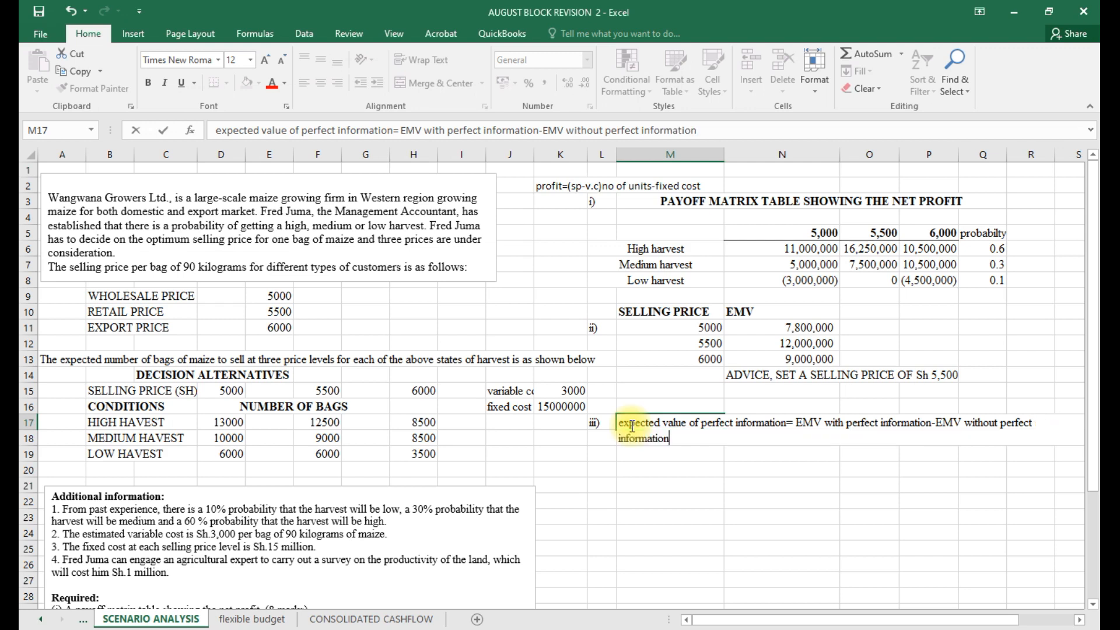
pyautogui.click(753, 467)
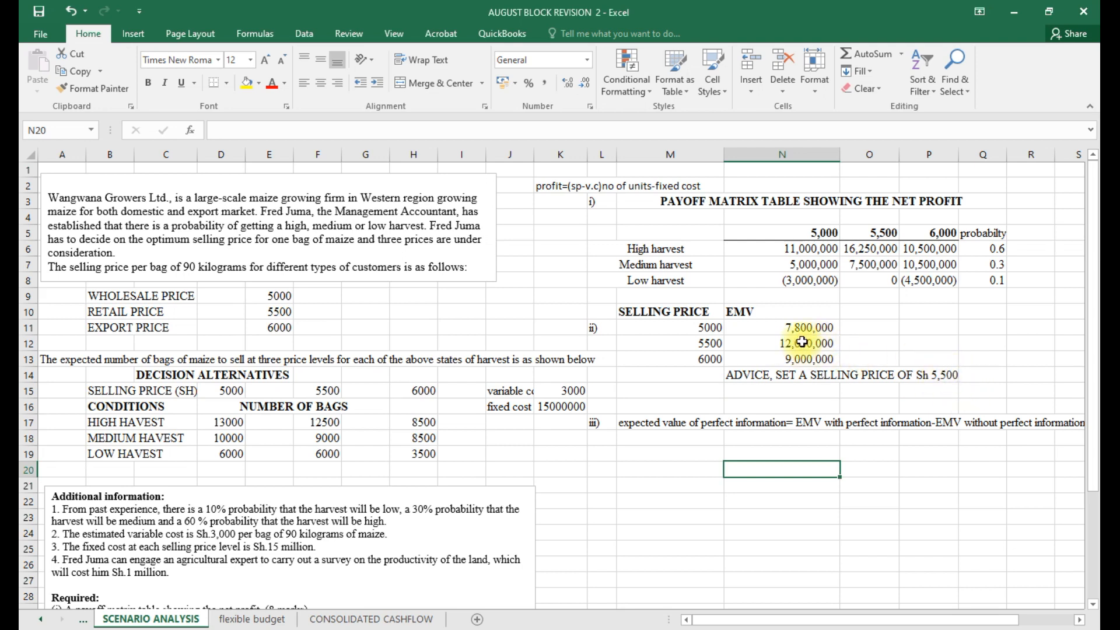
# Add the heading "EMV with information" in M19 and make it bold.
pyautogui.click(739, 454)
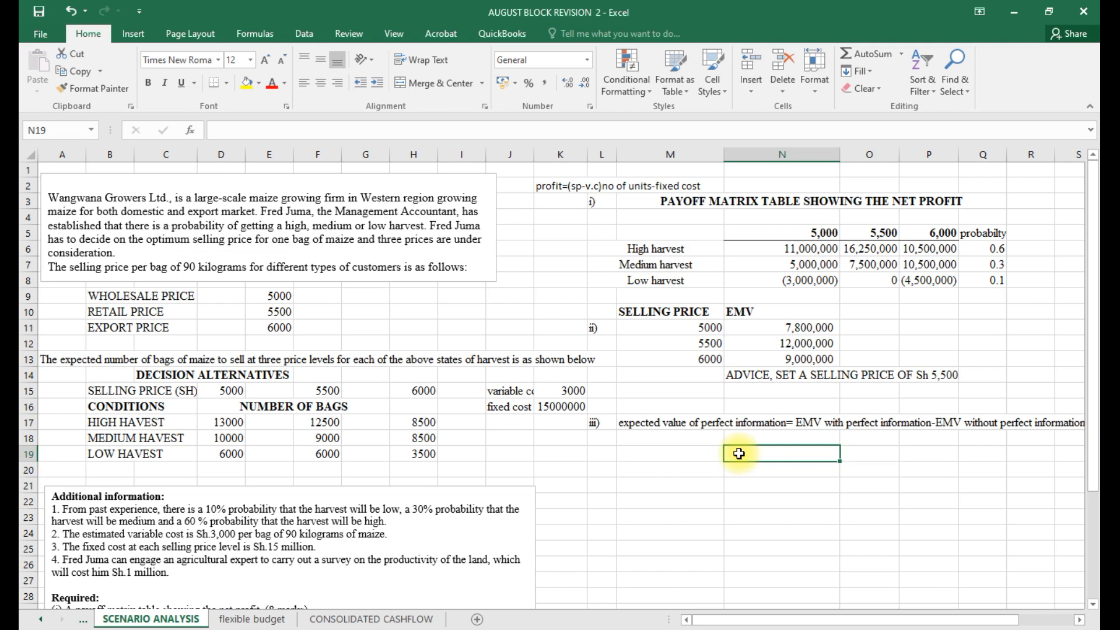
pyautogui.click(676, 461)
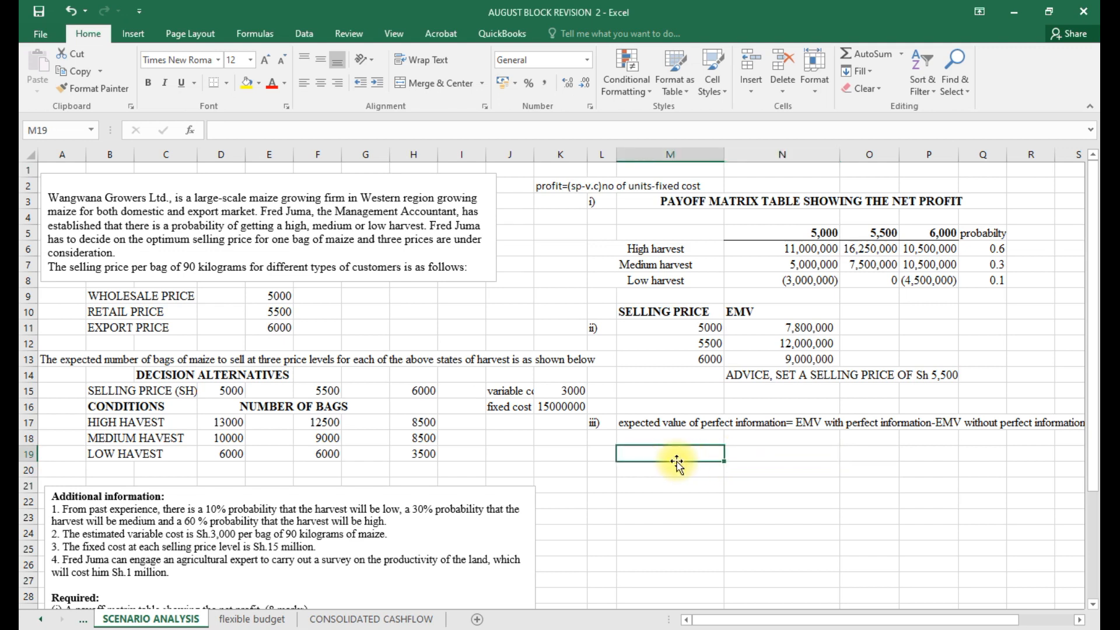
pyautogui.write('EMV')
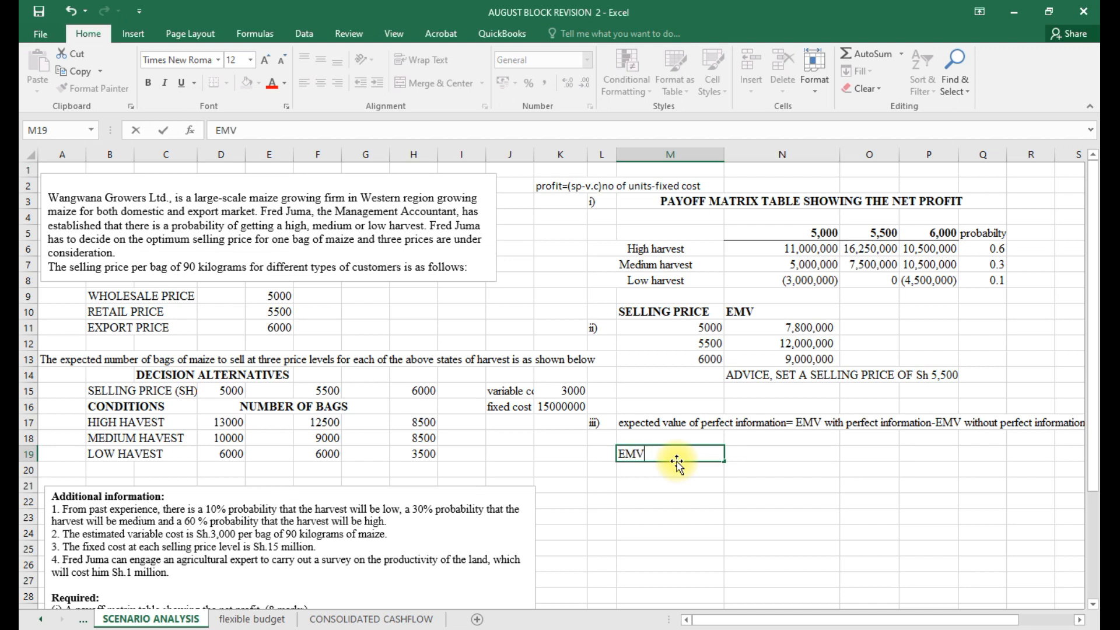
pyautogui.write(' with information')
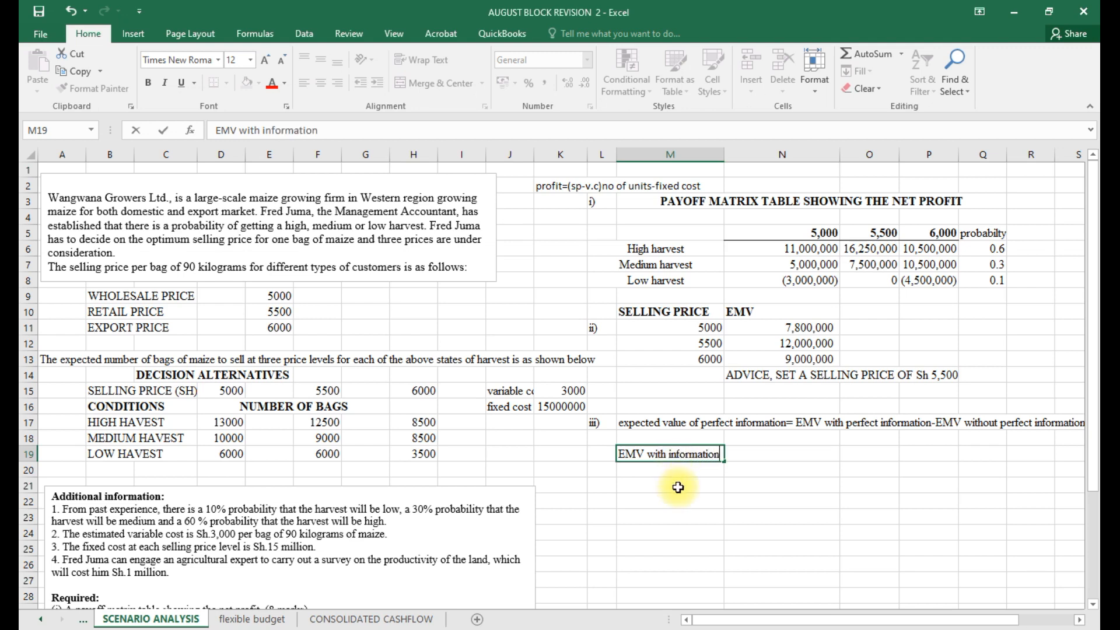
pyautogui.press('Return')
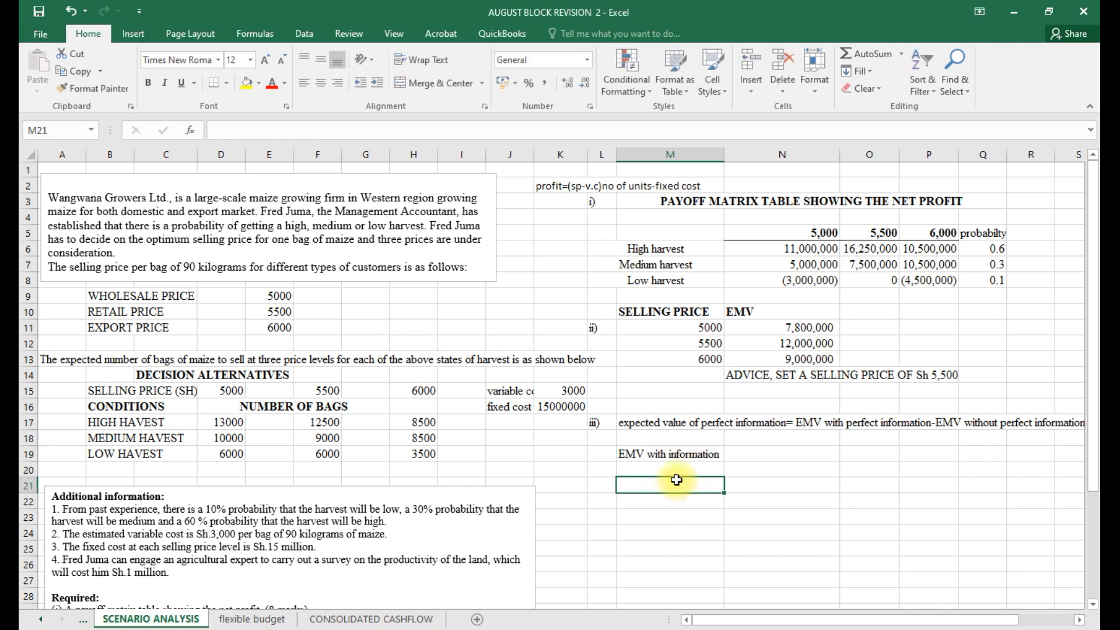
pyautogui.click(636, 454)
pyautogui.hotkey('ctrl', 'b')
# Link M20:M22 to the payoff matrix's High harvest, Medium harvest and Low harvest row labels.
pyautogui.click(706, 467)
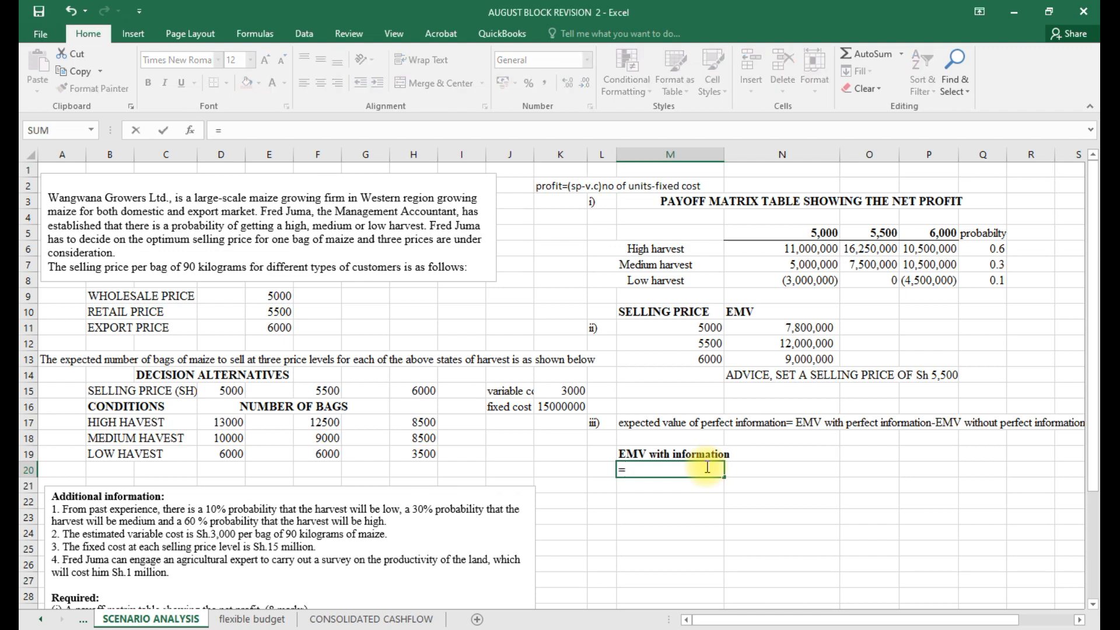
pyautogui.click(651, 250)
pyautogui.press('Return')
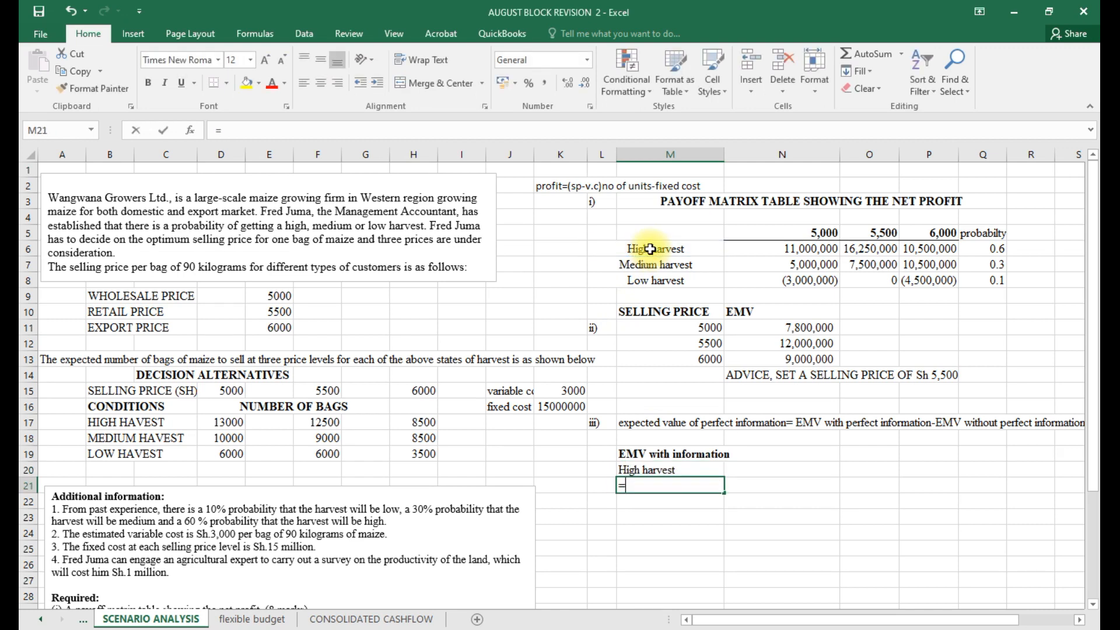
pyautogui.write('=')
pyautogui.click(657, 264)
pyautogui.press('Return')
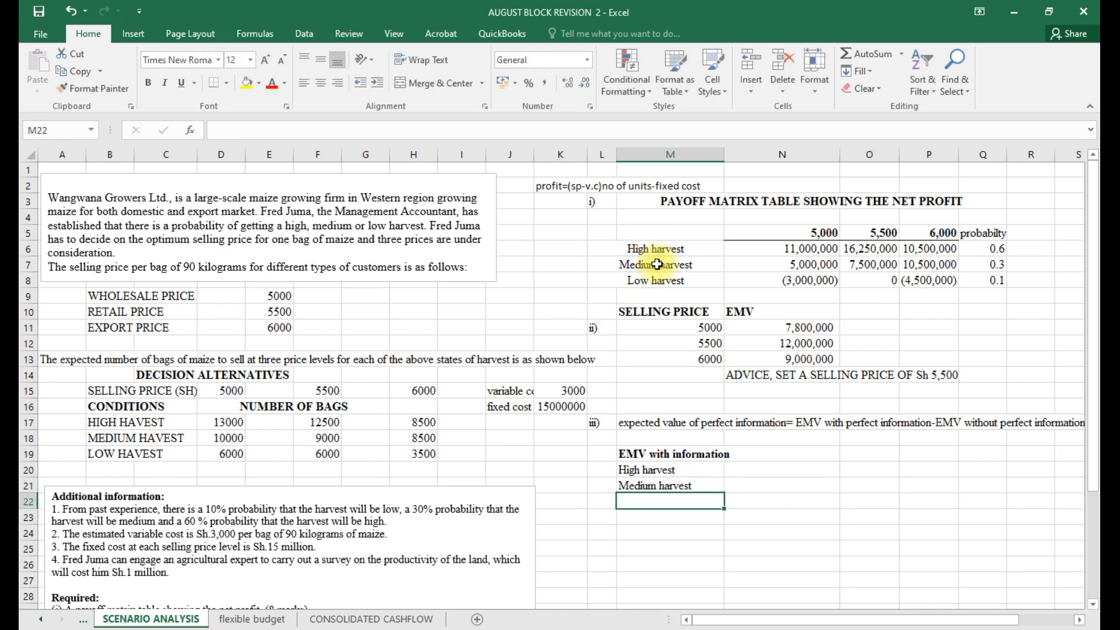
pyautogui.write('=')
pyautogui.click(650, 282)
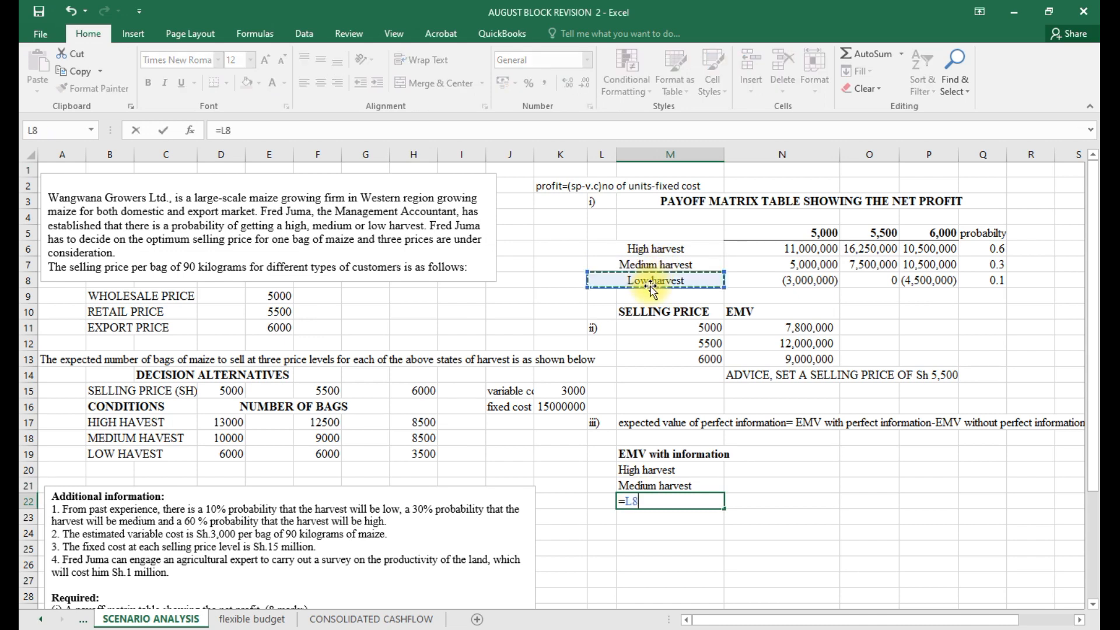
pyautogui.press('Return')
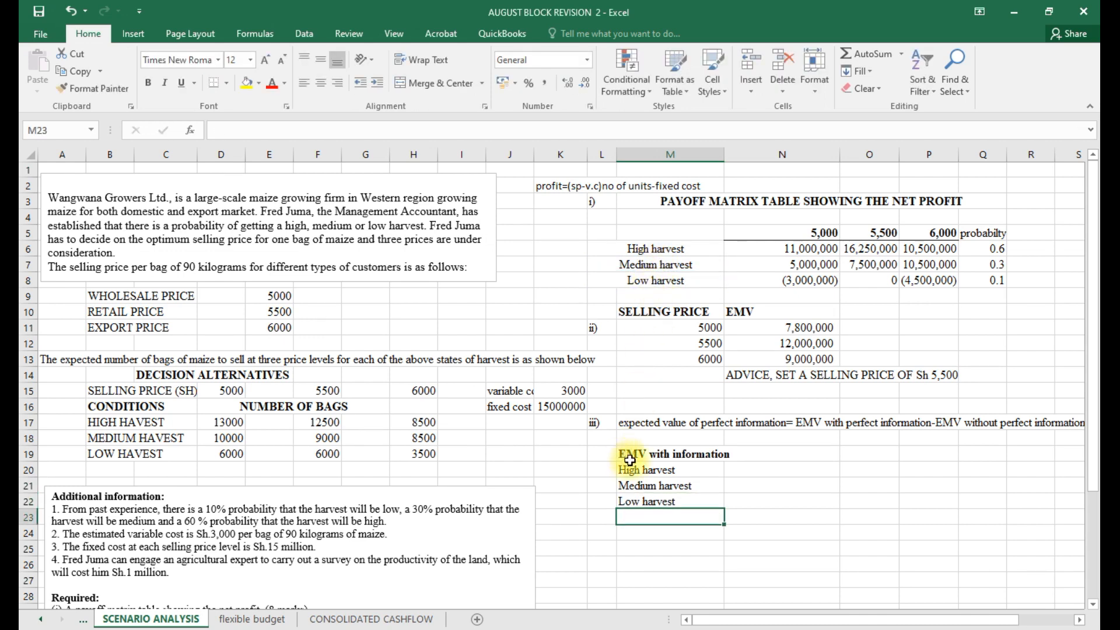
# Calculate the High harvest value in N20 by multiplying its best payoff by its probability, O6*Q6.
pyautogui.click(748, 468)
pyautogui.write('=')
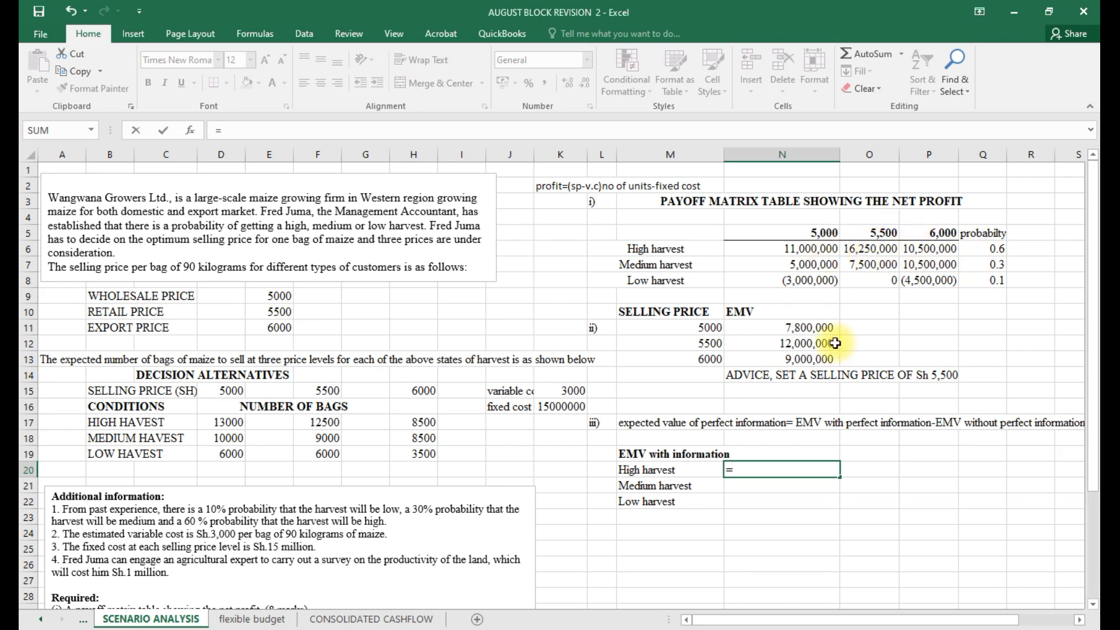
pyautogui.click(866, 249)
pyautogui.write('*')
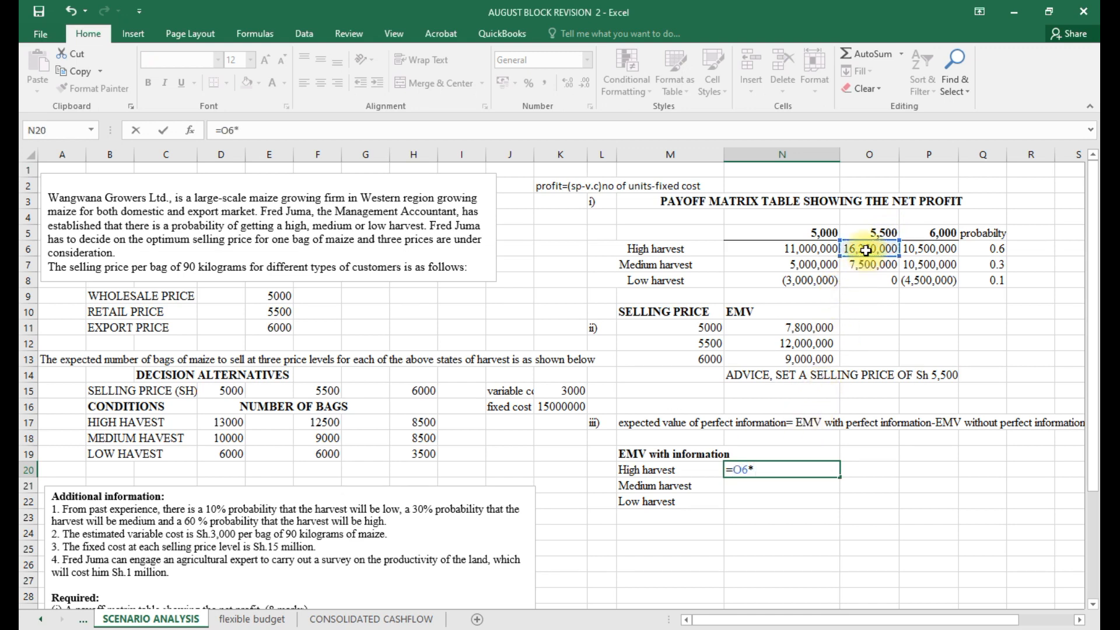
pyautogui.click(996, 250)
pyautogui.press('Return')
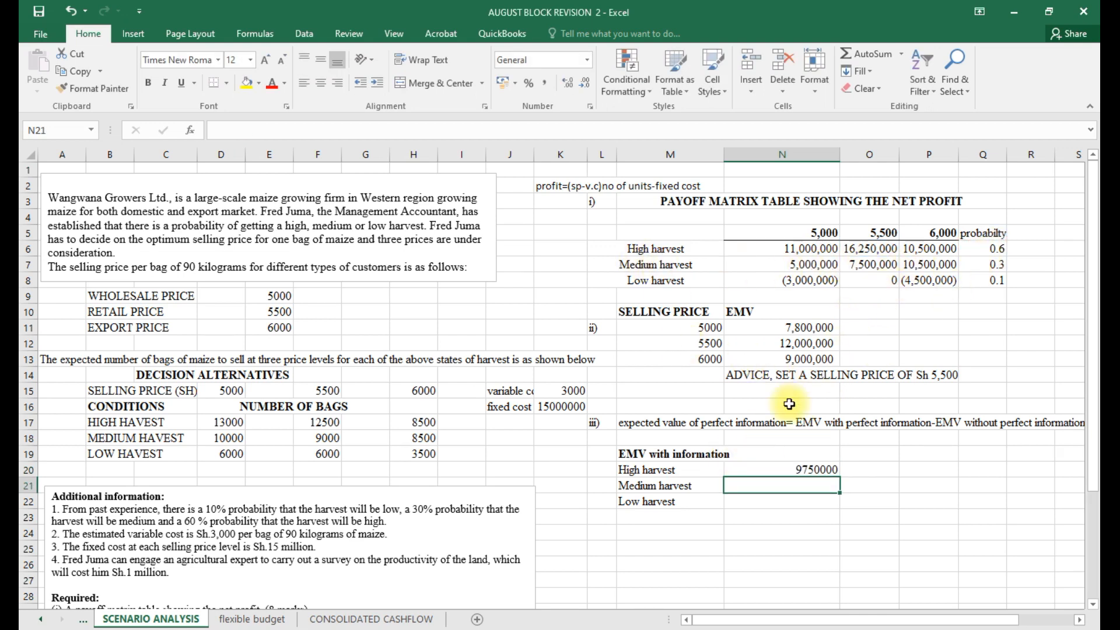
# Calculate the Medium harvest value in N21 as its best payoff times its probability, =P7*Q7.
pyautogui.write('=')
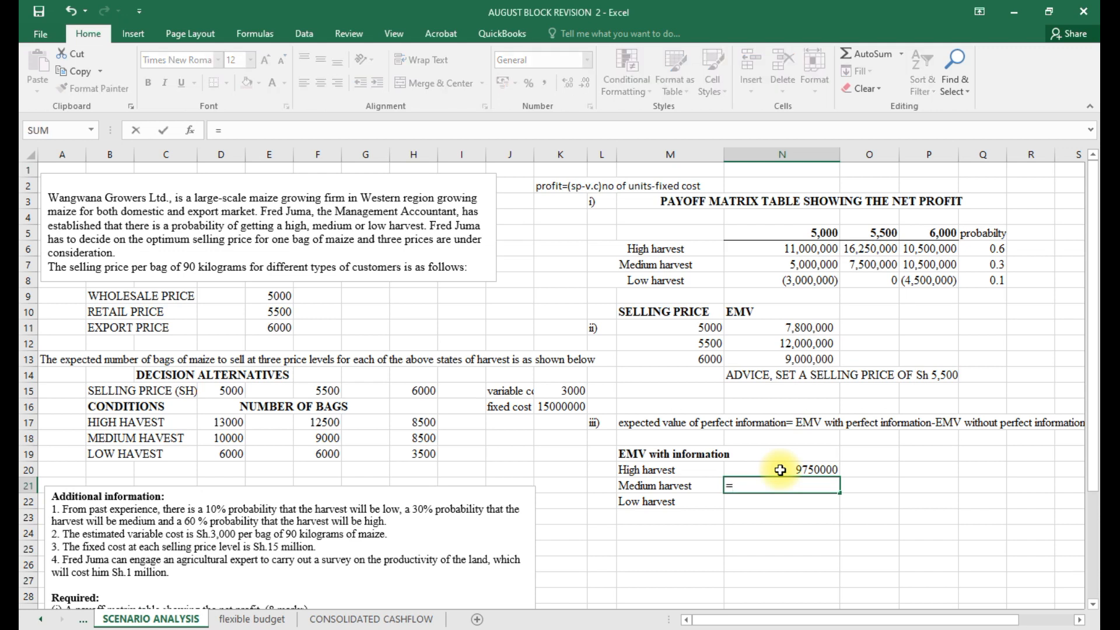
pyautogui.click(926, 265)
pyautogui.write('*')
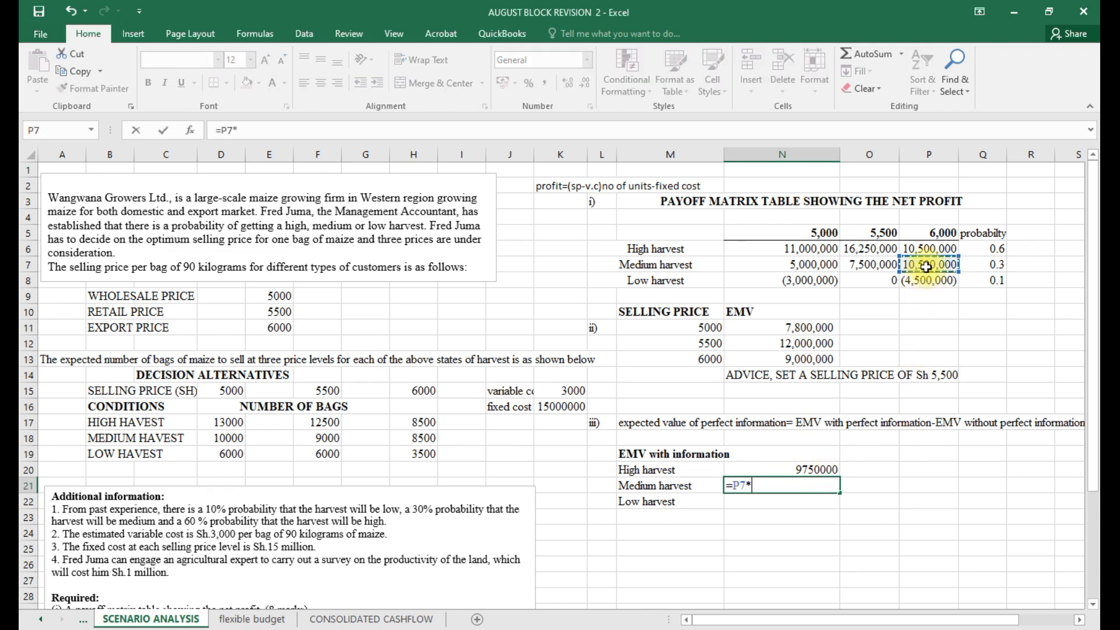
pyautogui.click(1001, 268)
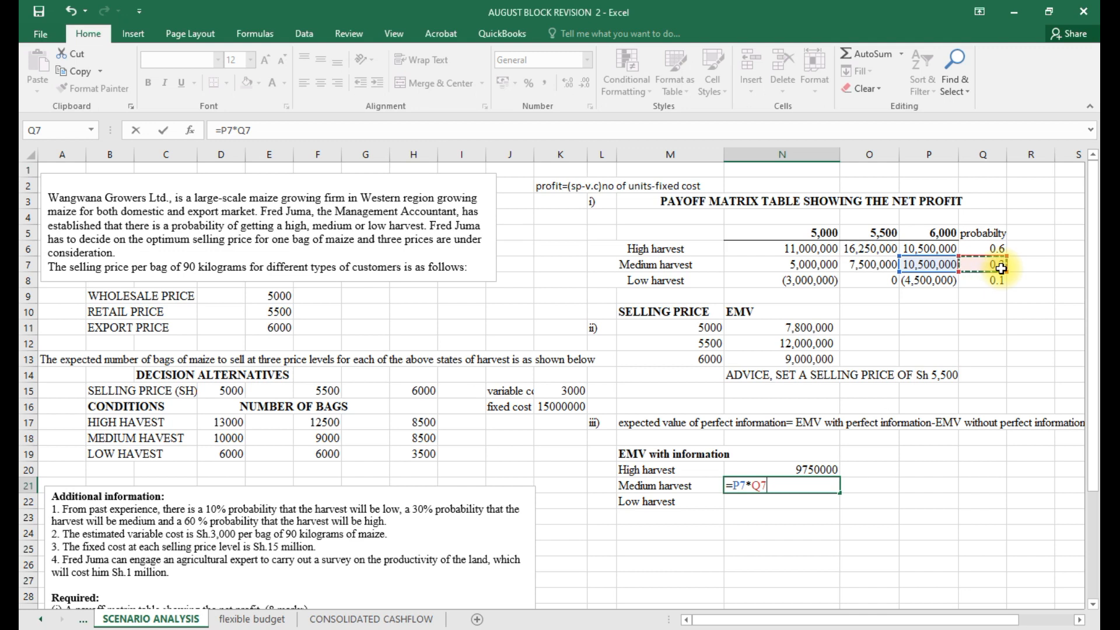
pyautogui.press('Return')
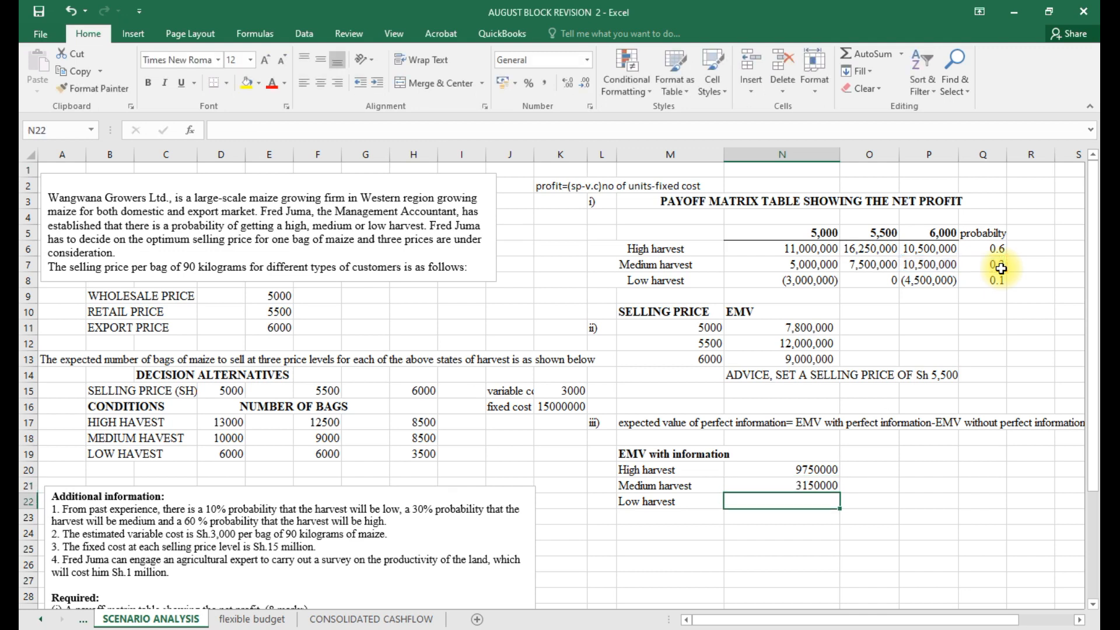
# Calculate the Low harvest value in N22 with the formula =O8*Q8.
pyautogui.write('=')
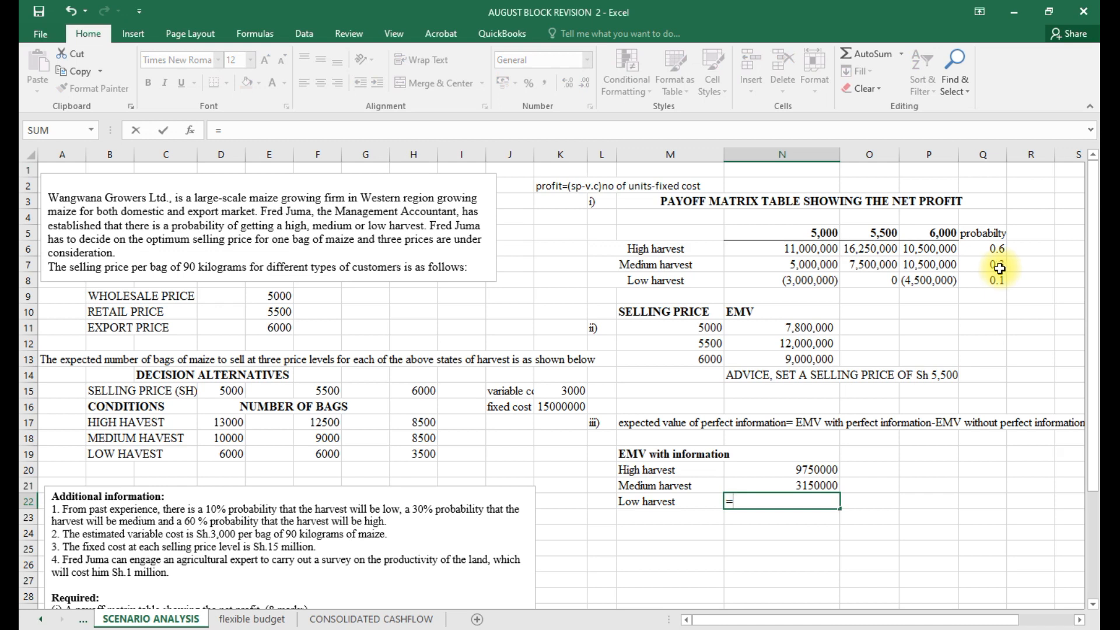
pyautogui.click(885, 281)
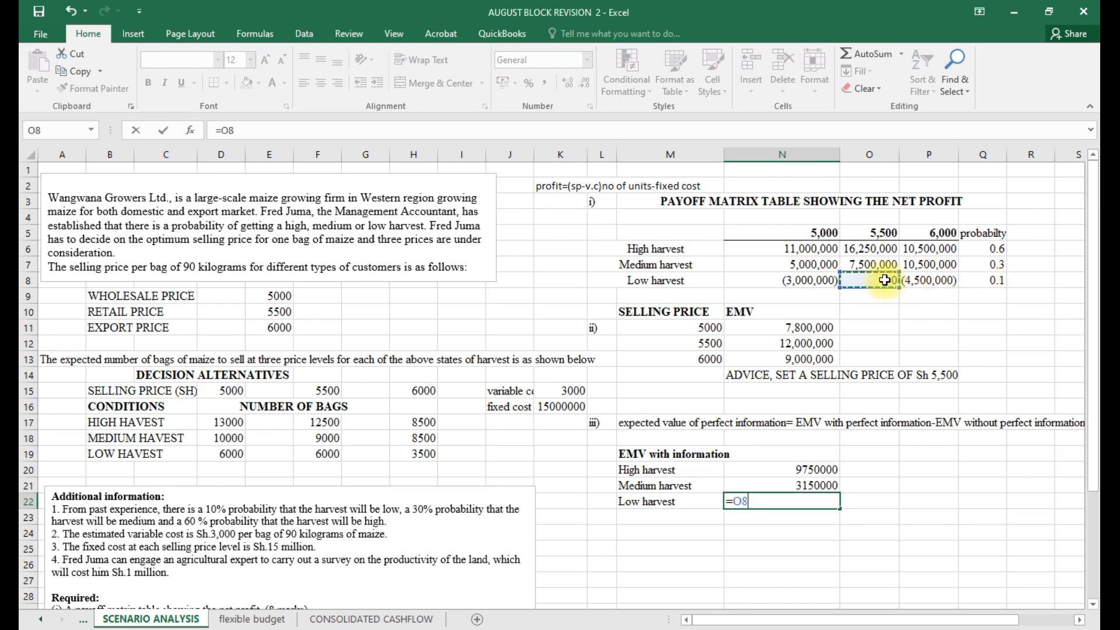
pyautogui.write('*')
pyautogui.click(1002, 279)
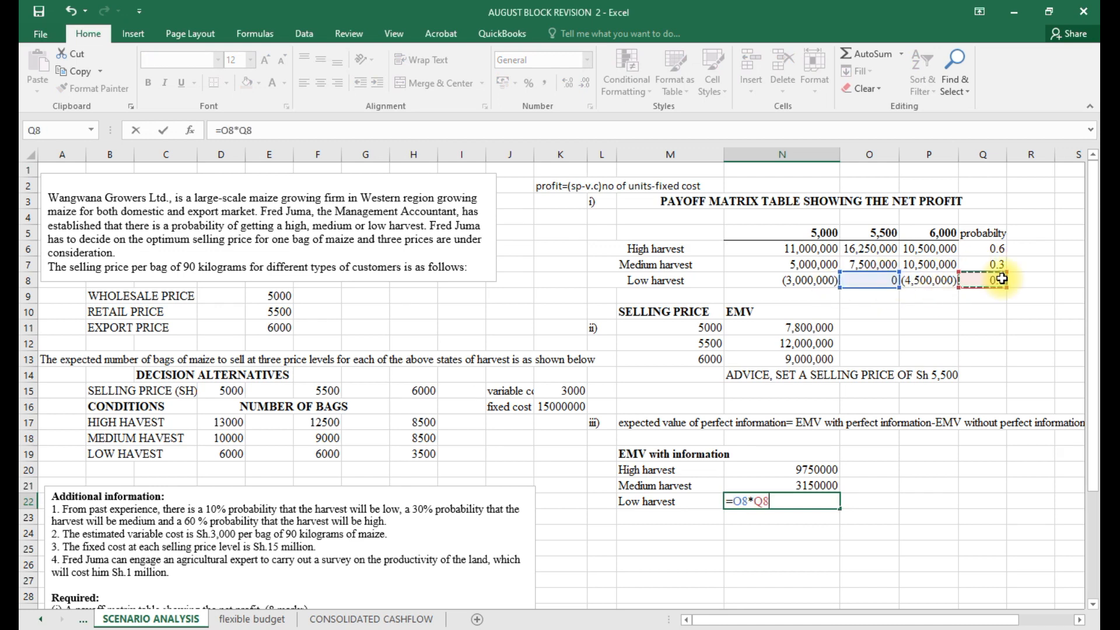
pyautogui.press('Return')
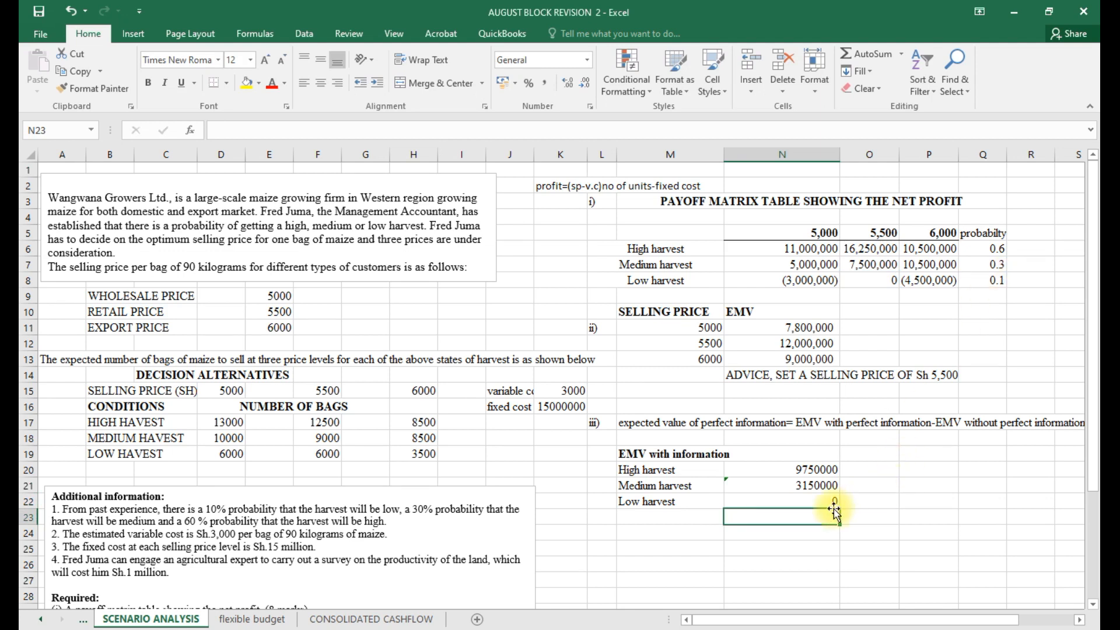
# Total the three harvest values in N23 with =SUM(N20:N22) and make the total bold.
pyautogui.hotkey('alt', '=')
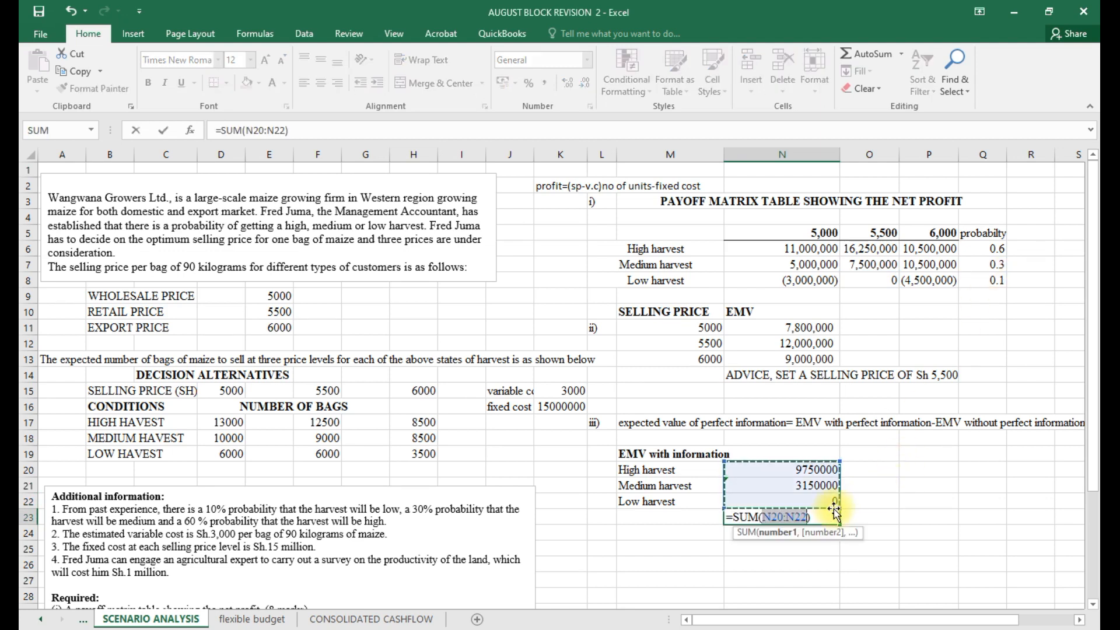
pyautogui.press('Return')
pyautogui.click(826, 516)
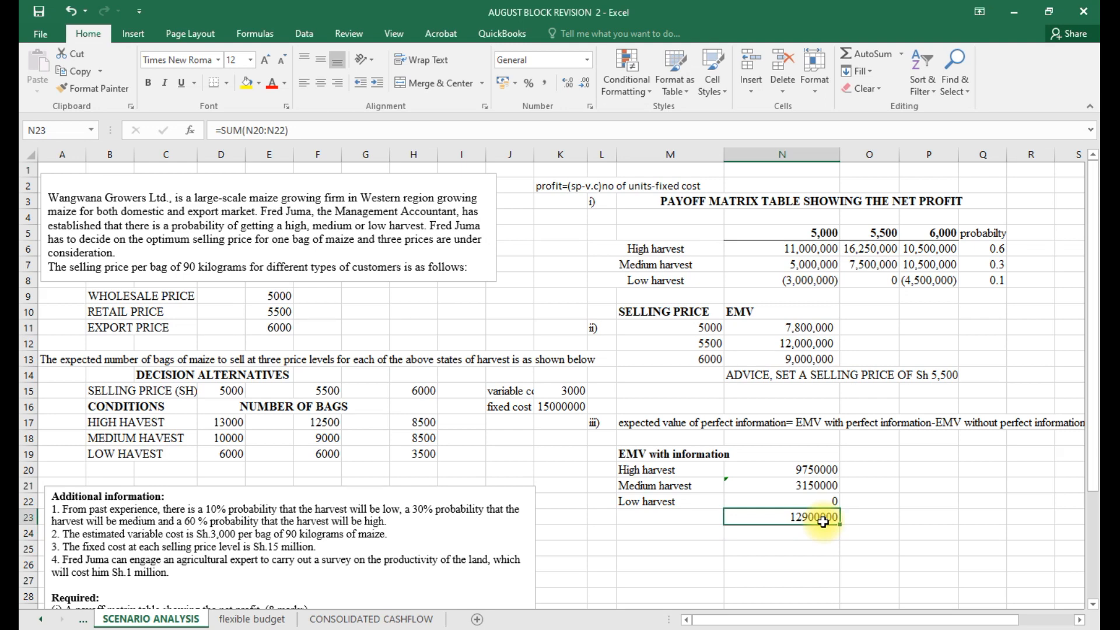
pyautogui.hotkey('ctrl', 'b')
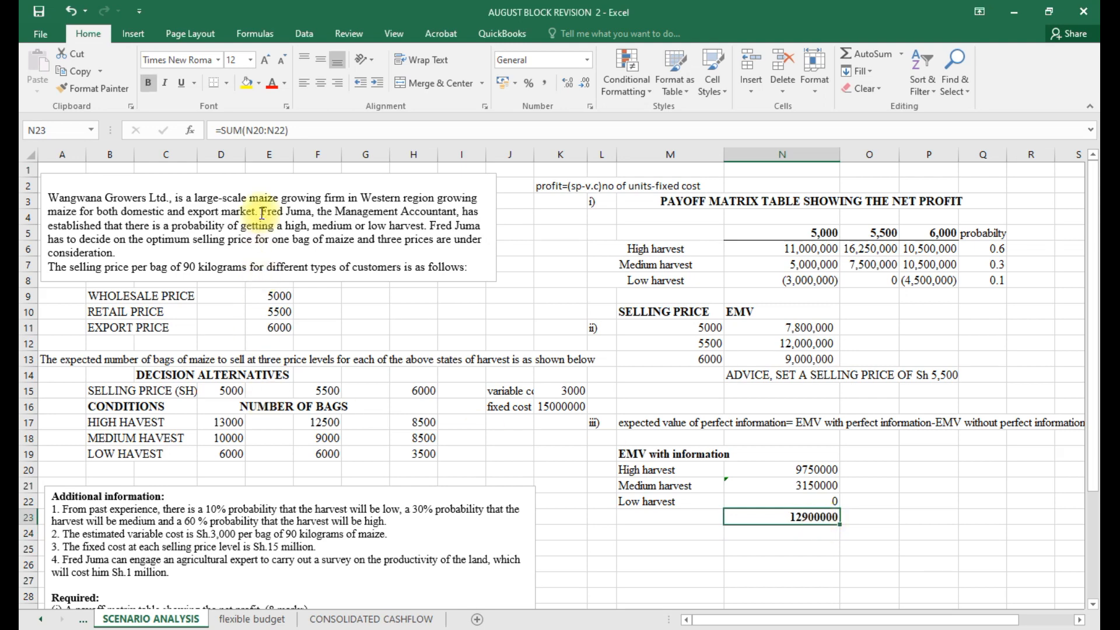
# Try a top and thick bottom border on the total in N23, followed by a plain top border.
pyautogui.click(227, 83)
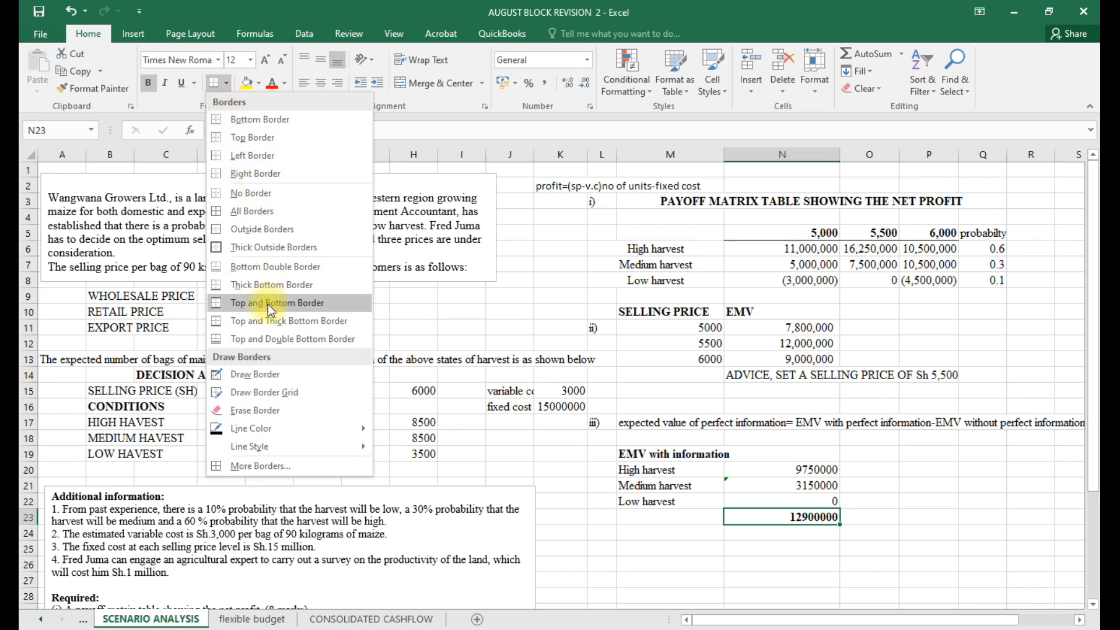
pyautogui.click(245, 321)
pyautogui.click(782, 551)
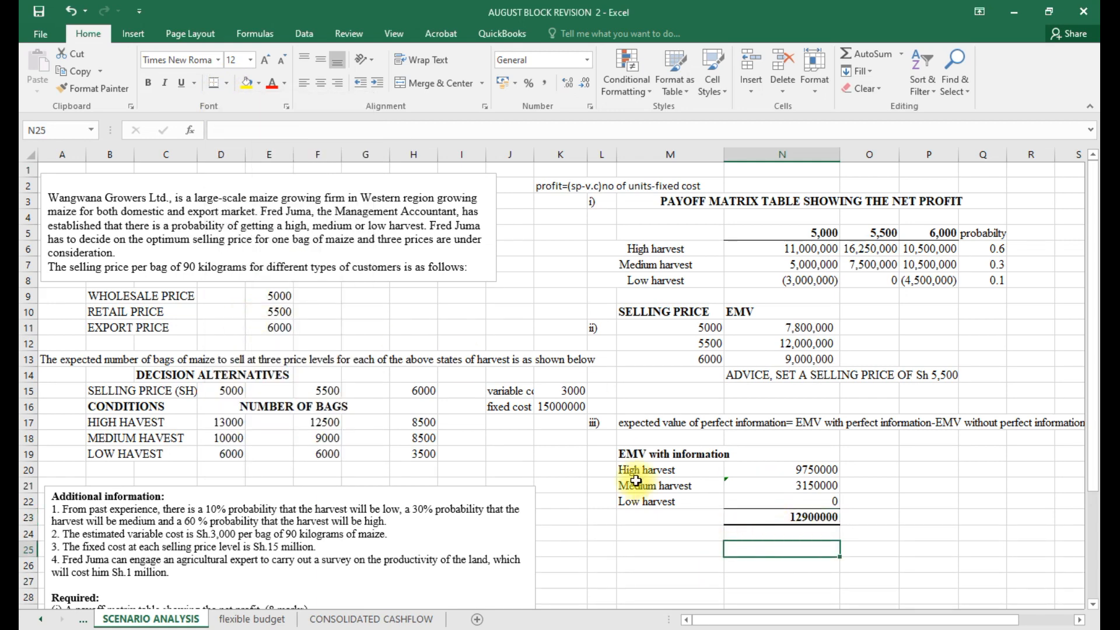
pyautogui.click(781, 519)
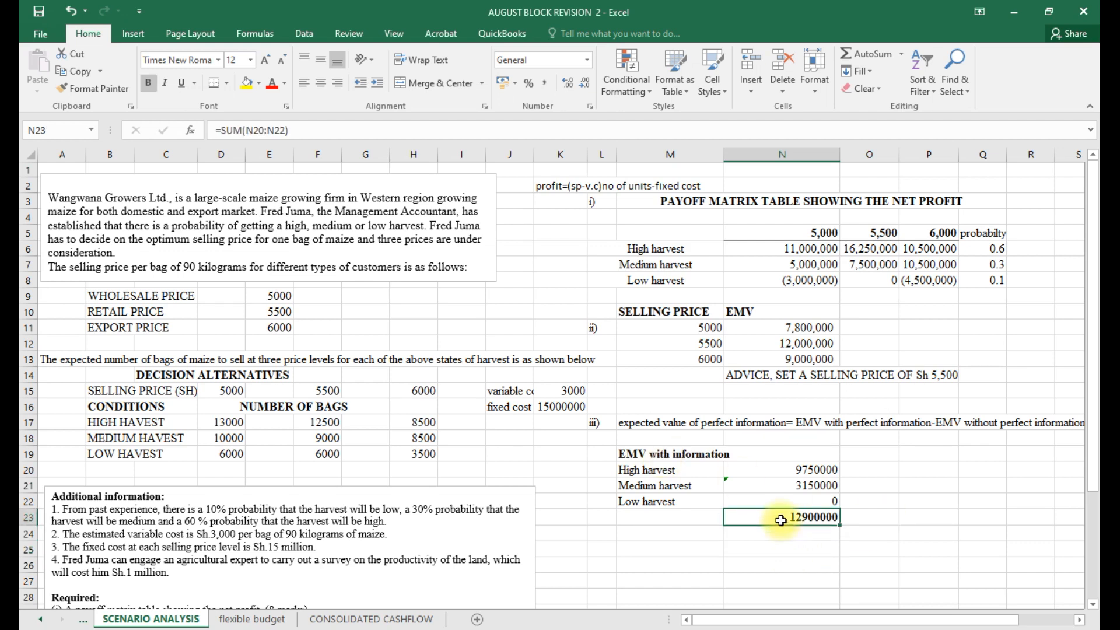
pyautogui.click(227, 83)
pyautogui.click(253, 132)
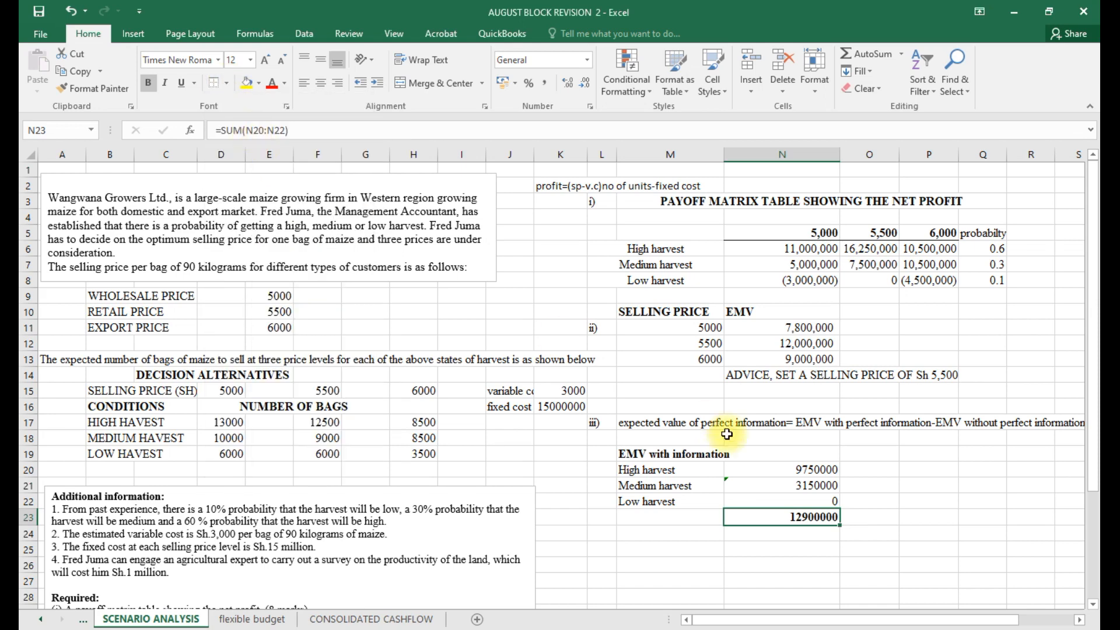
pyautogui.click(638, 535)
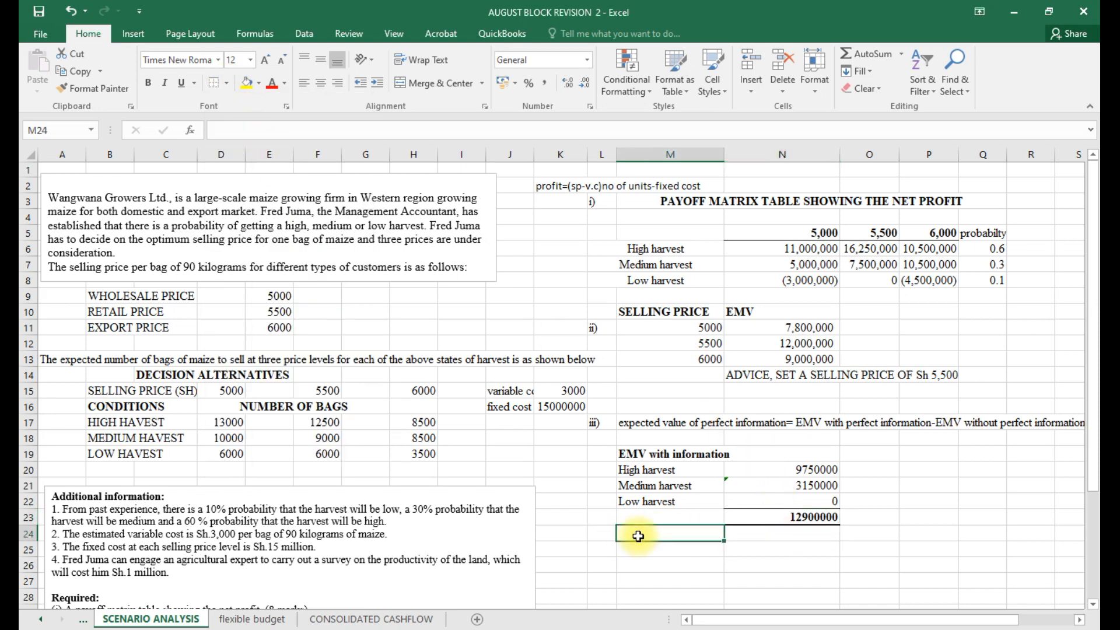
# Clear all borders from the total in N23 and give it only a top border.
pyautogui.click(790, 518)
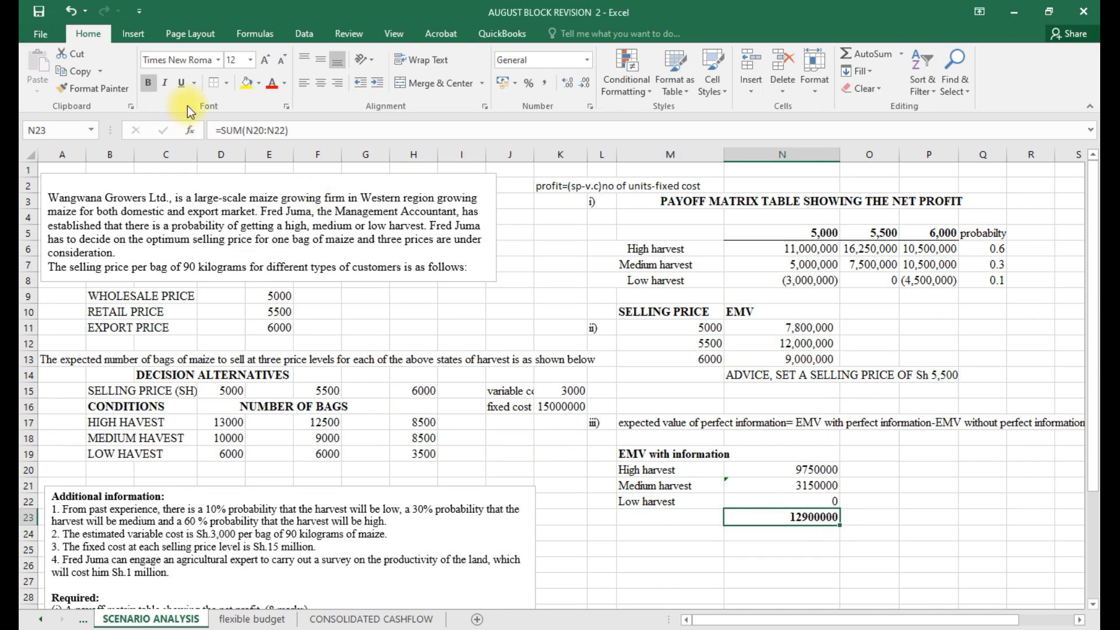
pyautogui.click(226, 83)
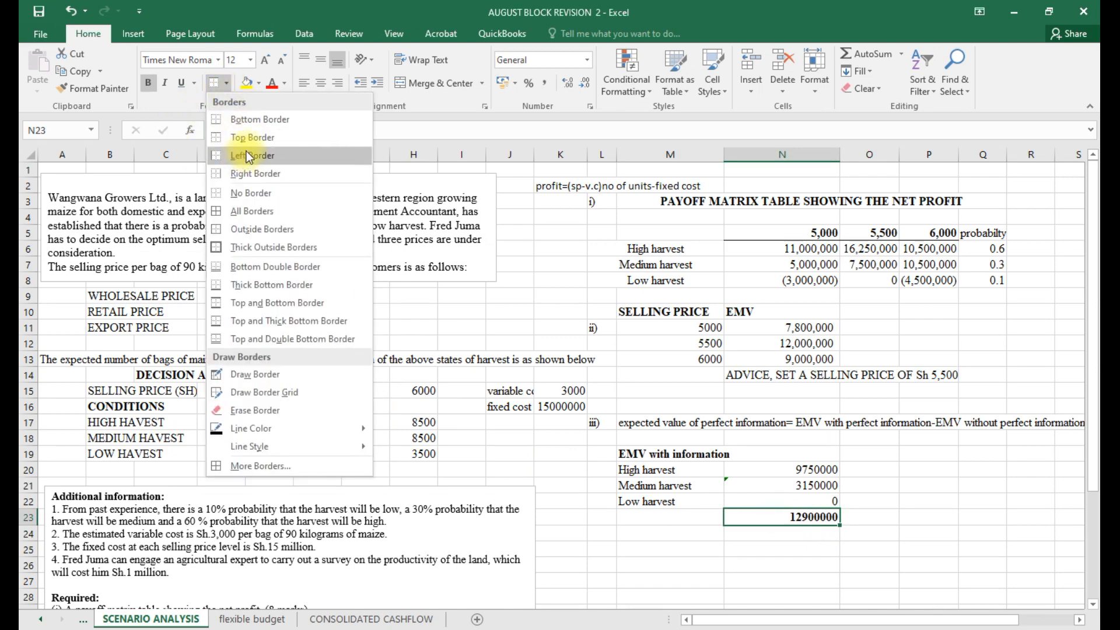
pyautogui.click(250, 191)
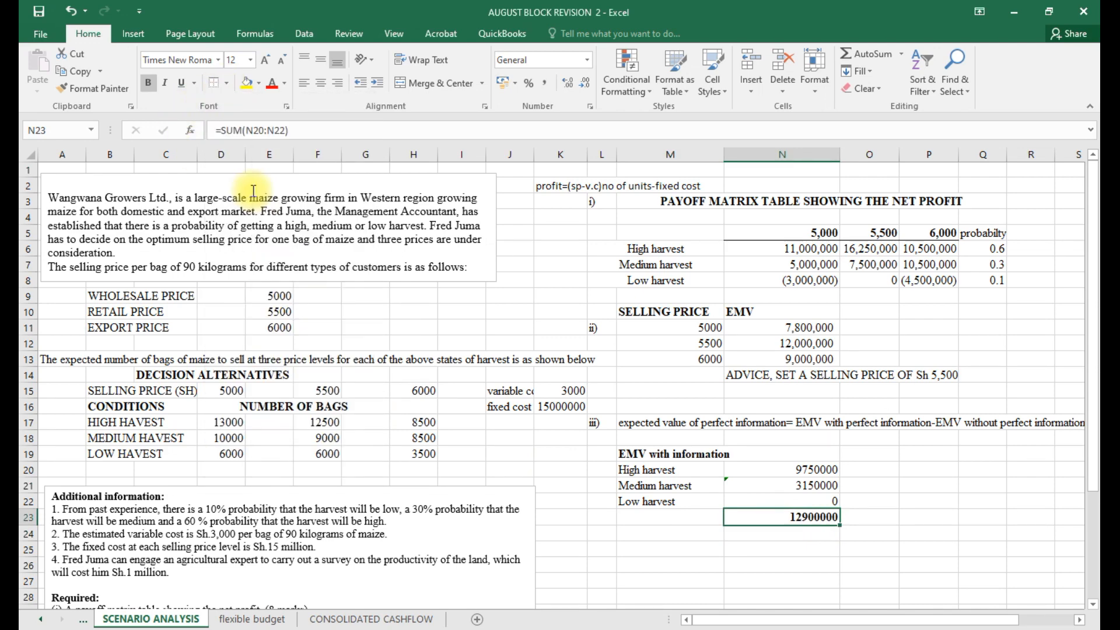
pyautogui.click(226, 86)
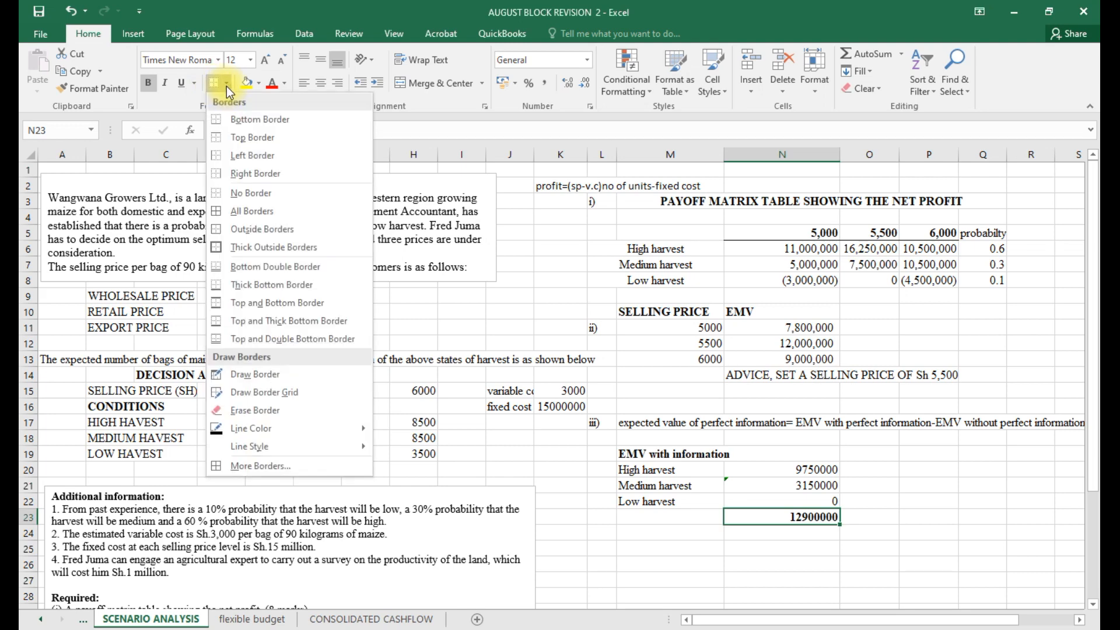
pyautogui.click(236, 134)
# Enter the label "EMV WITHOUT" in M24 and link N24 to the 5500 price's EMV in N12.
pyautogui.click(650, 535)
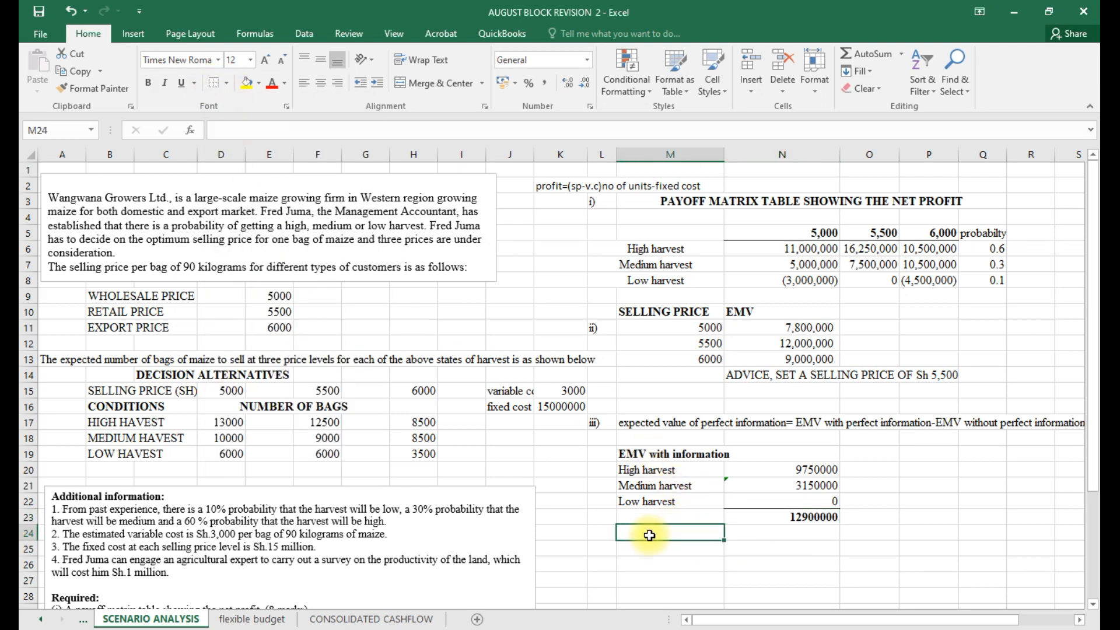
pyautogui.doubleClick(650, 535)
pyautogui.write('EMV WITHOUT')
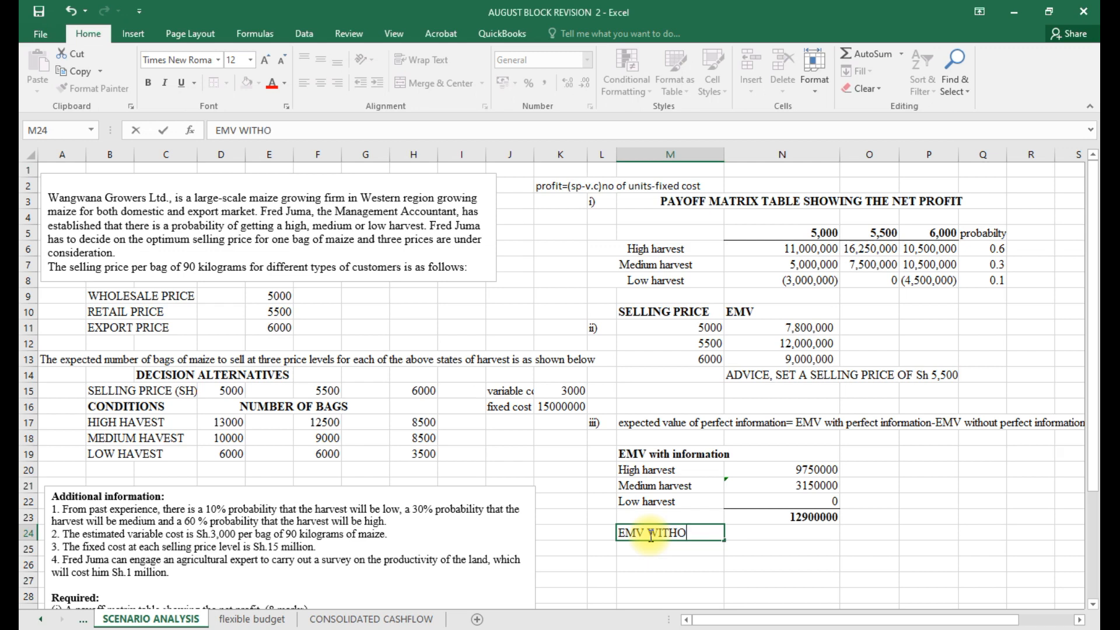
pyautogui.click(788, 535)
pyautogui.write('=')
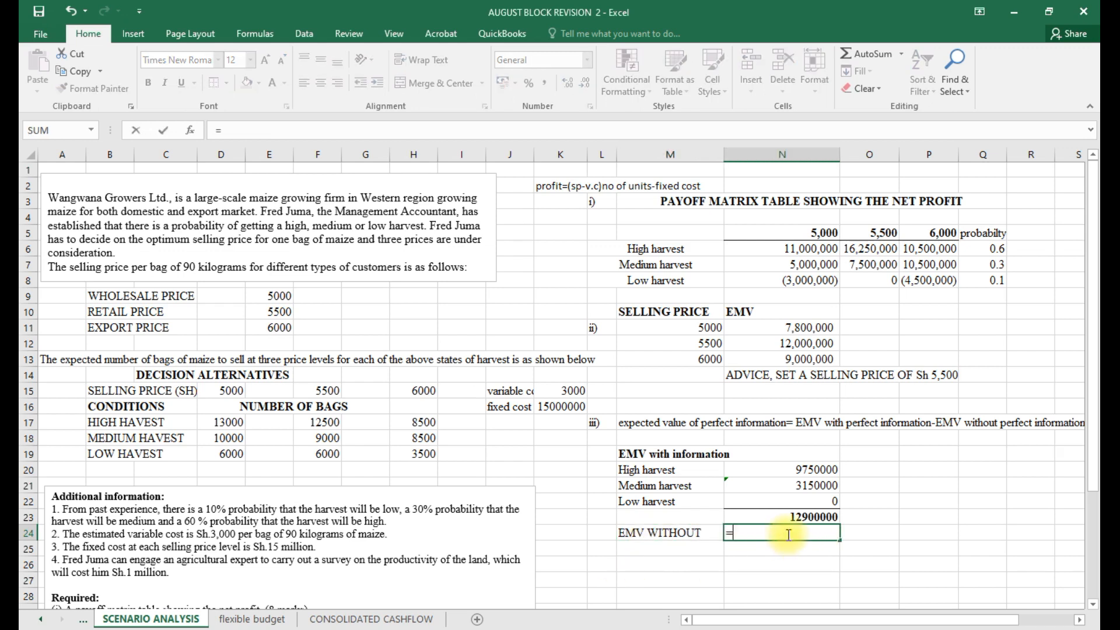
pyautogui.click(776, 343)
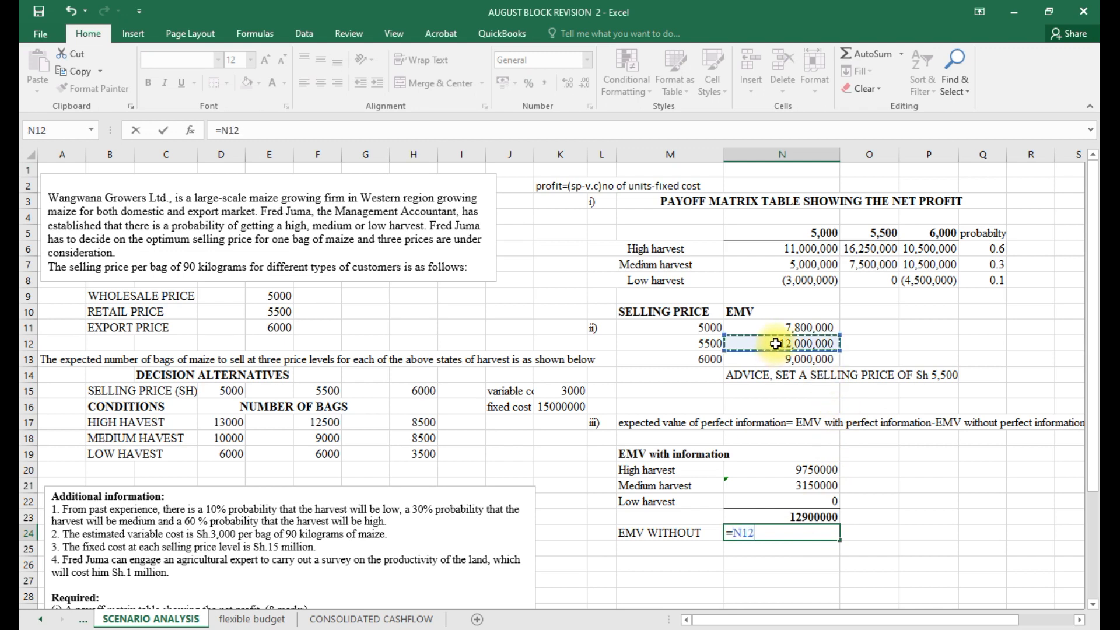
pyautogui.press('Return')
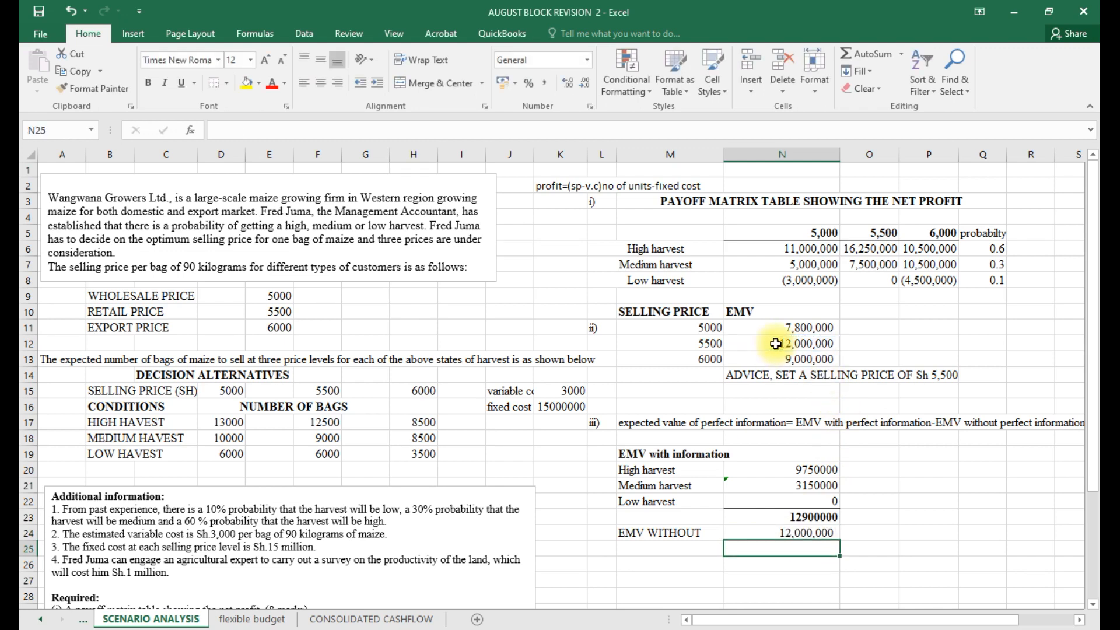
# Change the EMV WITHOUT formula in N24 to the negative reference =-N12.
pyautogui.click(783, 533)
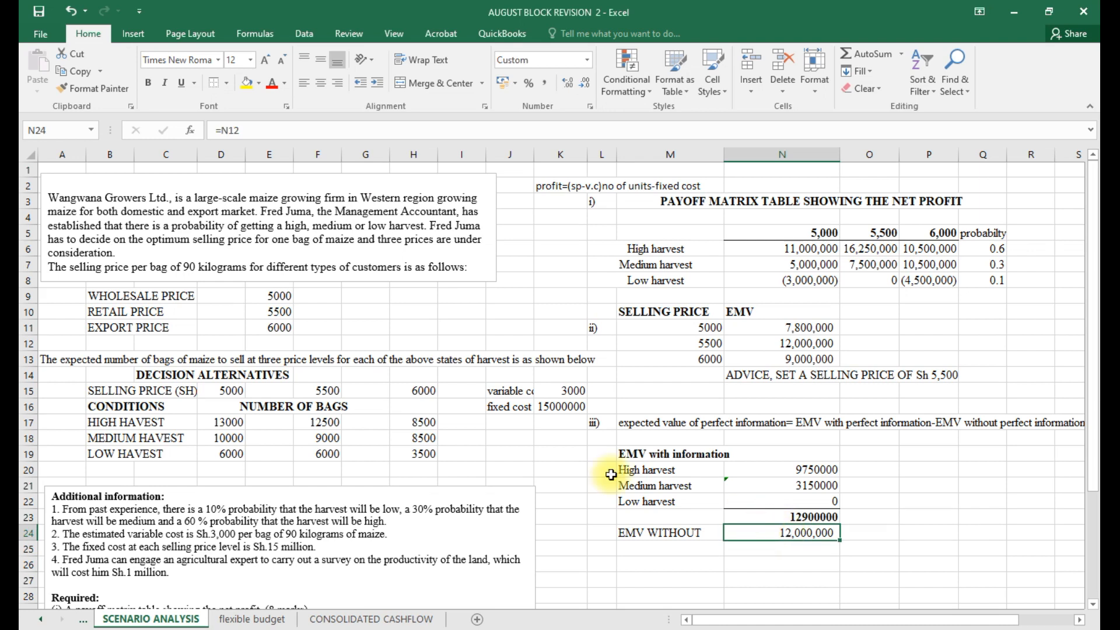
pyautogui.click(223, 130)
pyautogui.write('-')
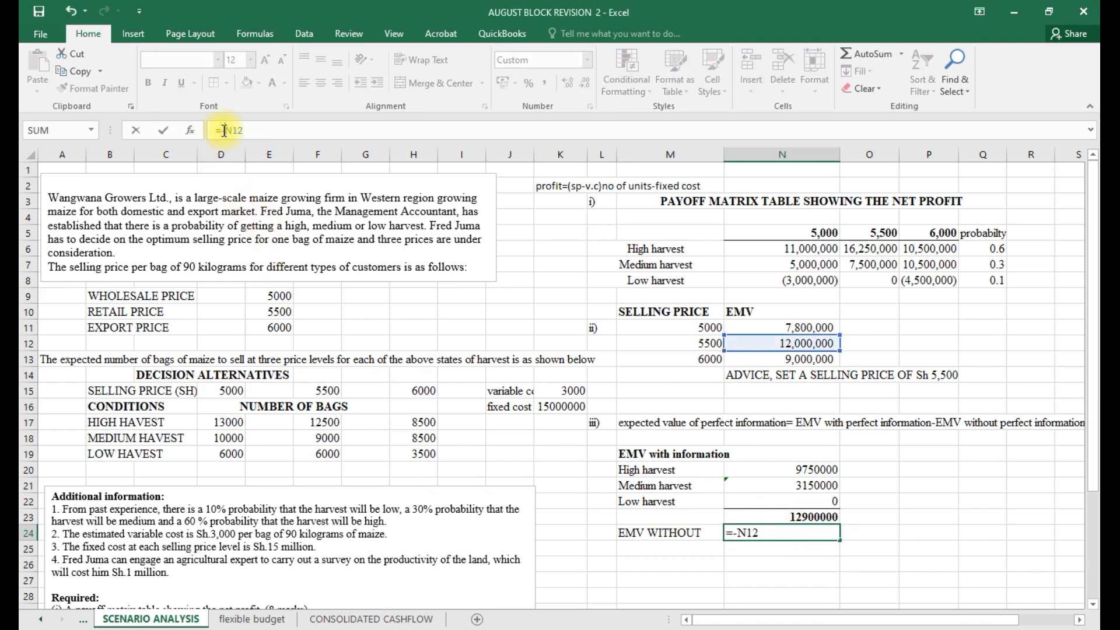
pyautogui.press('Return')
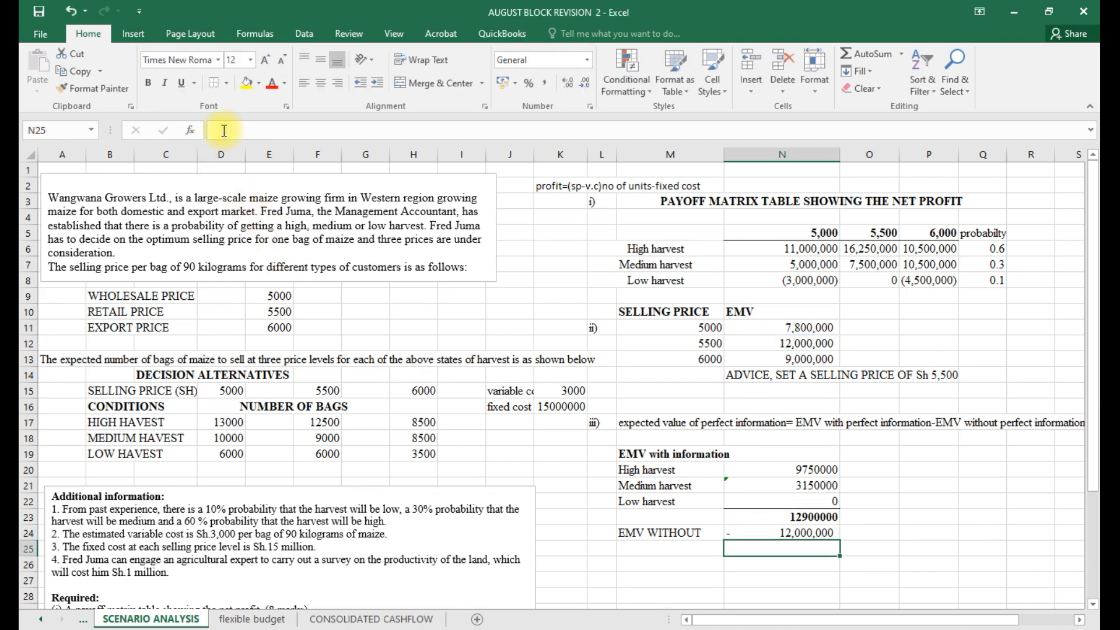
# Enter the label "EVPI" in M25, below the EMV WITHOUT label.
pyautogui.click(645, 548)
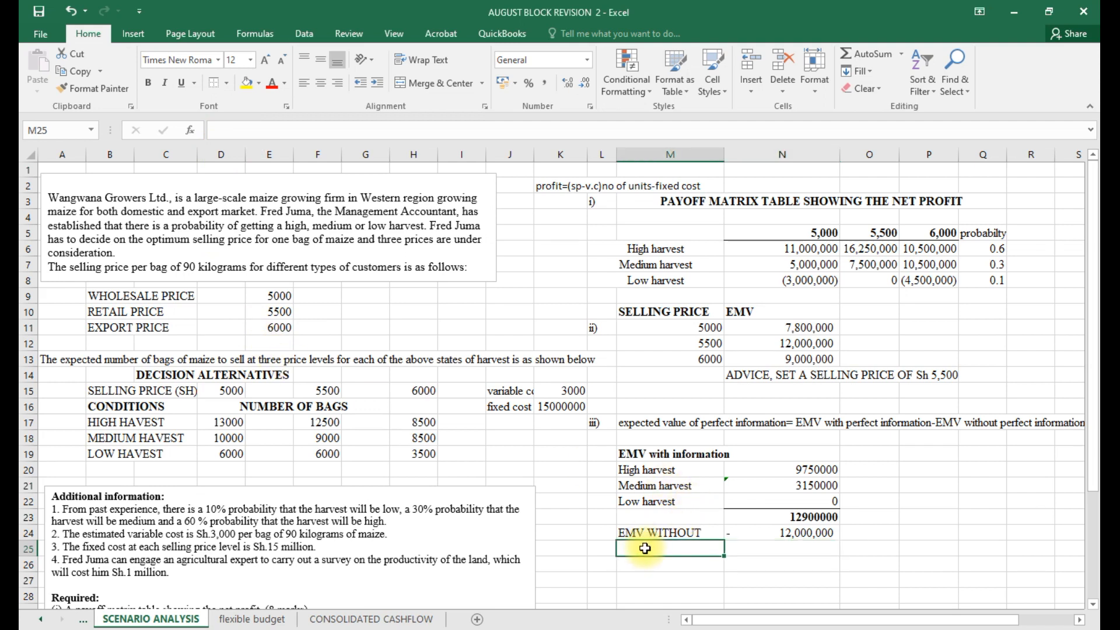
pyautogui.write('E')
pyautogui.write('MV')
pyautogui.press('BackSpace')
pyautogui.press('BackSpace')
pyautogui.press('BackSpace')
pyautogui.write('VP')
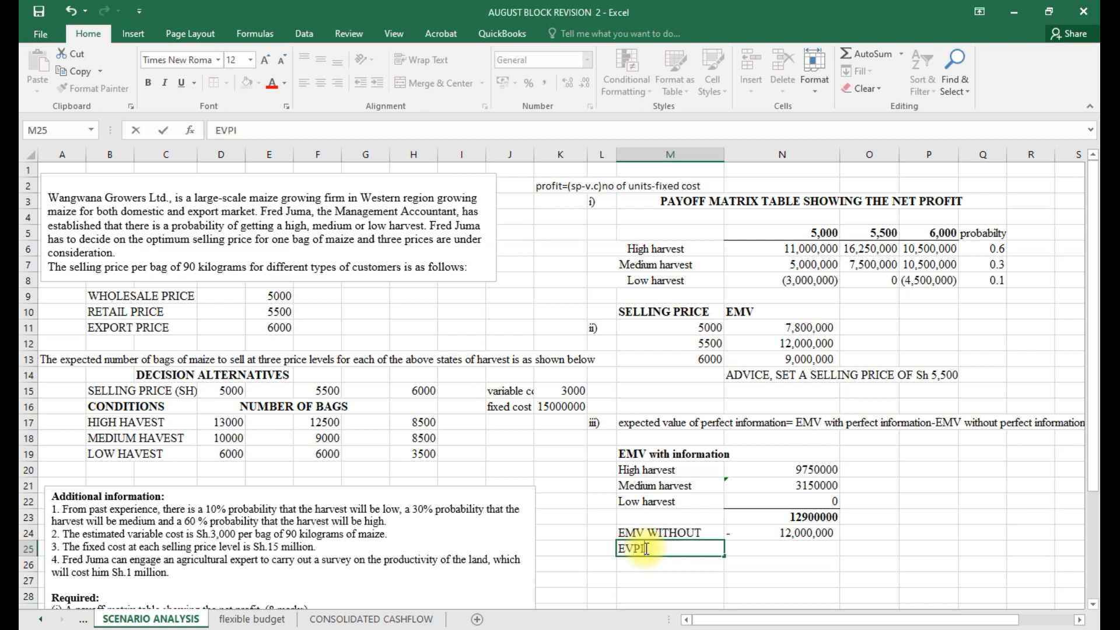
pyautogui.write('I')
# Calculate the EVPI in N25 with =SUM(N23:N24).
pyautogui.click(796, 551)
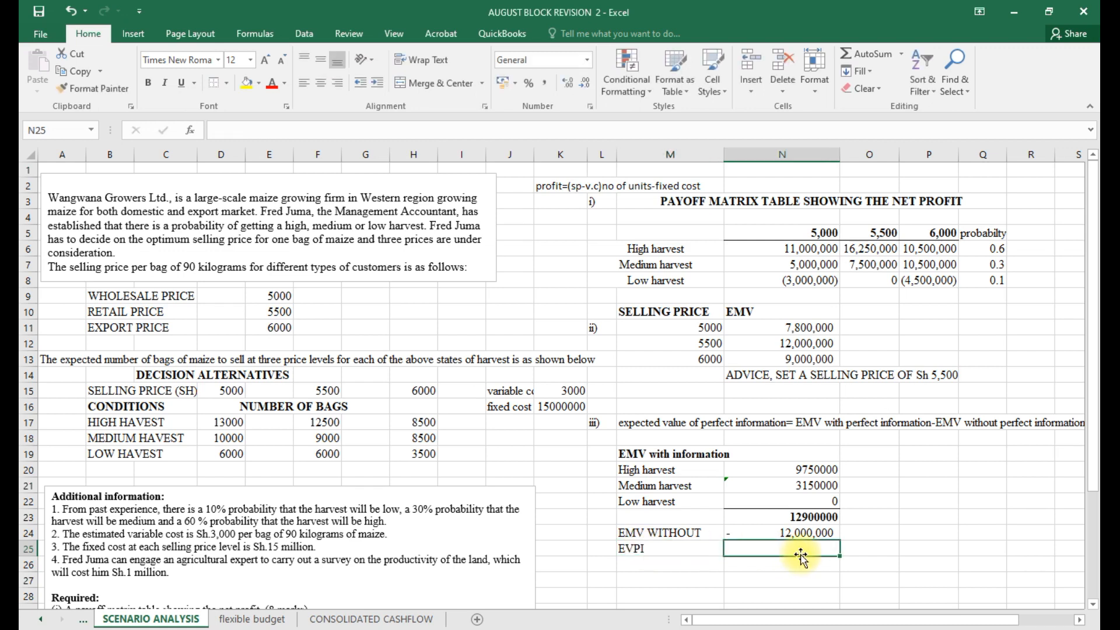
pyautogui.hotkey('alt', '=')
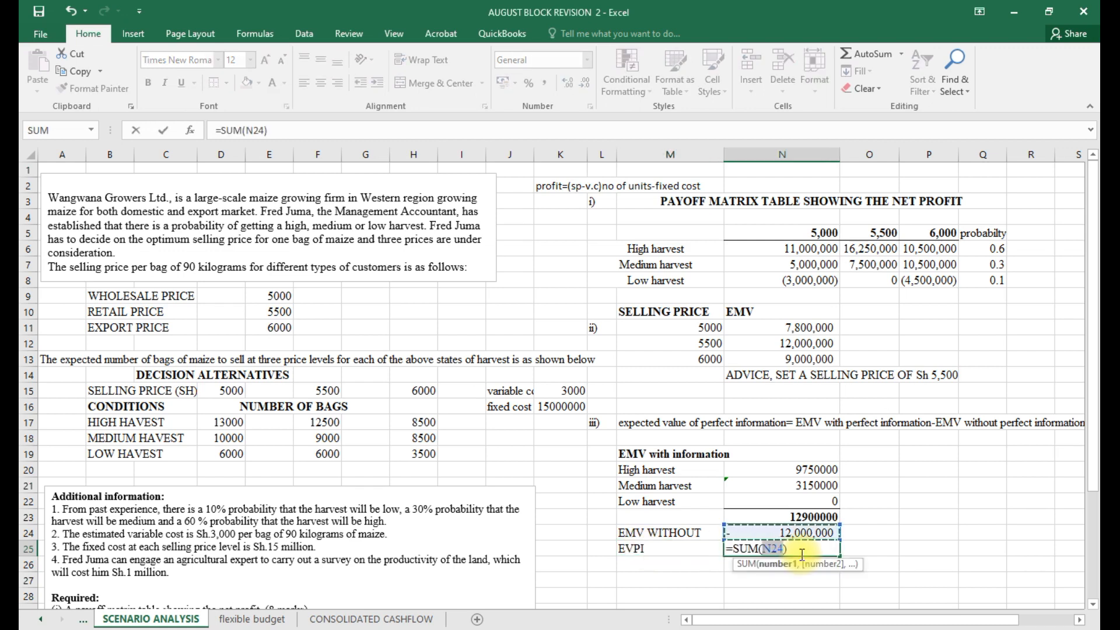
pyautogui.moveTo(838, 526); pyautogui.dragTo(839, 516)
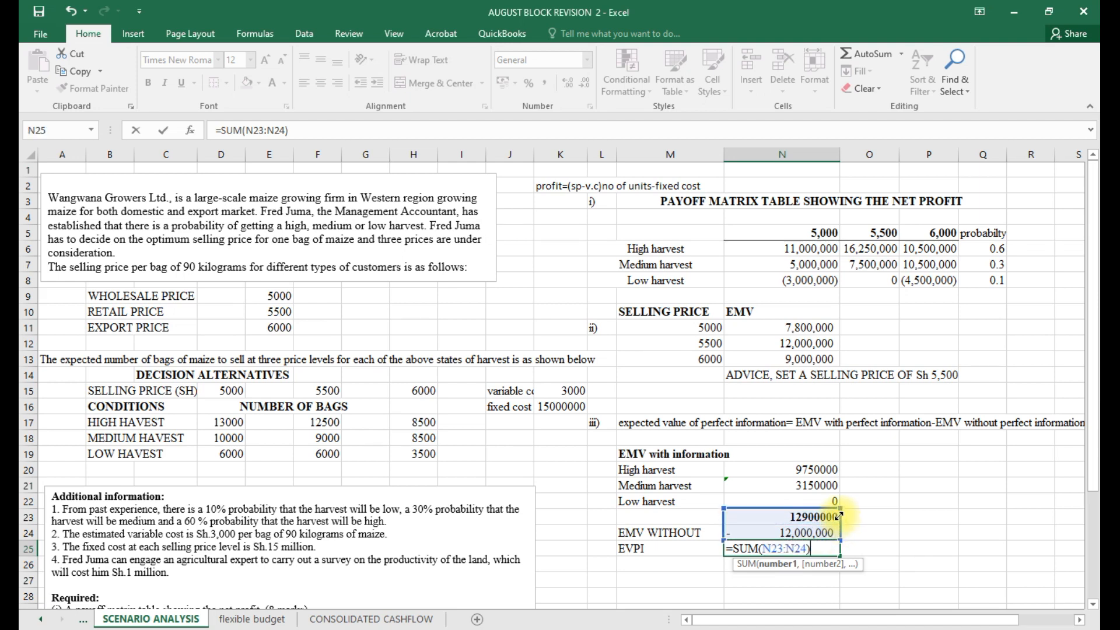
pyautogui.press('Return')
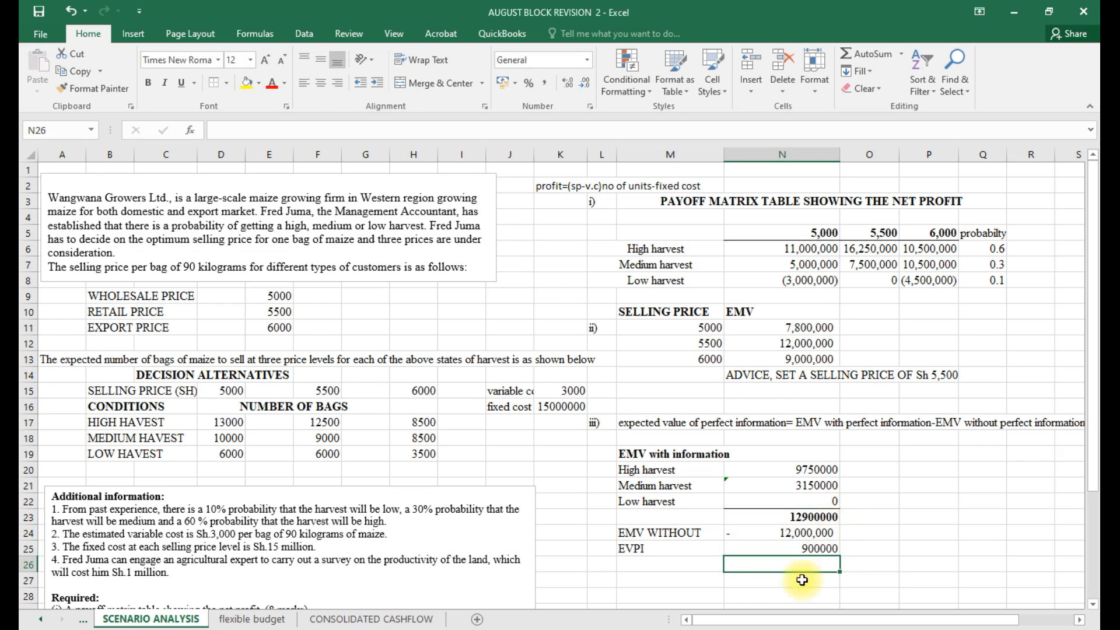
# Apply a top and thick bottom border to the EVPI value in N25.
pyautogui.click(787, 550)
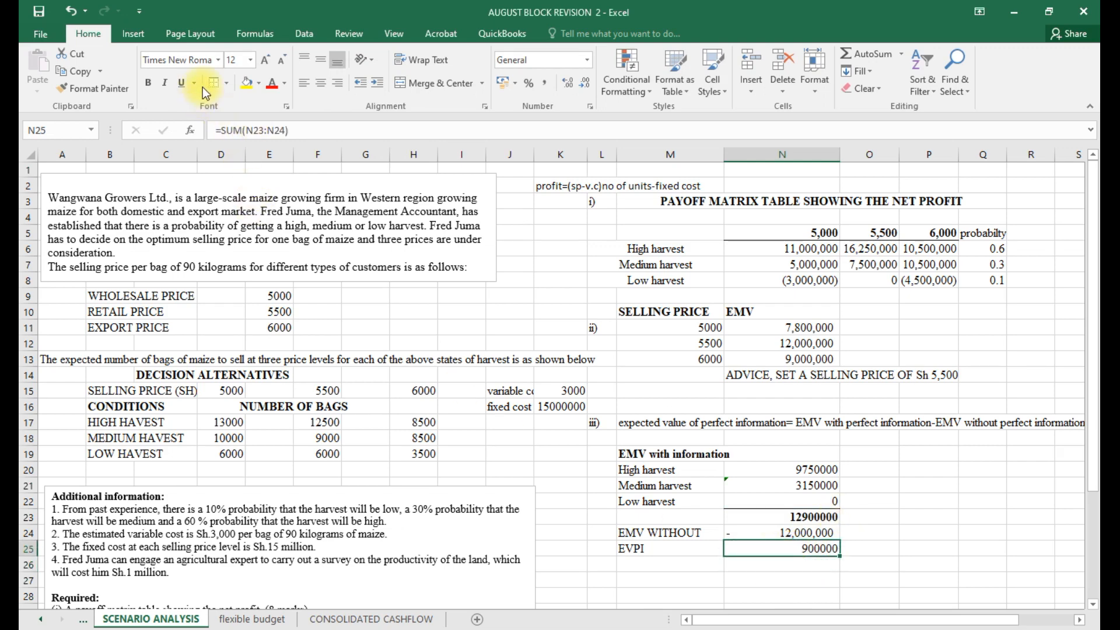
pyautogui.click(226, 83)
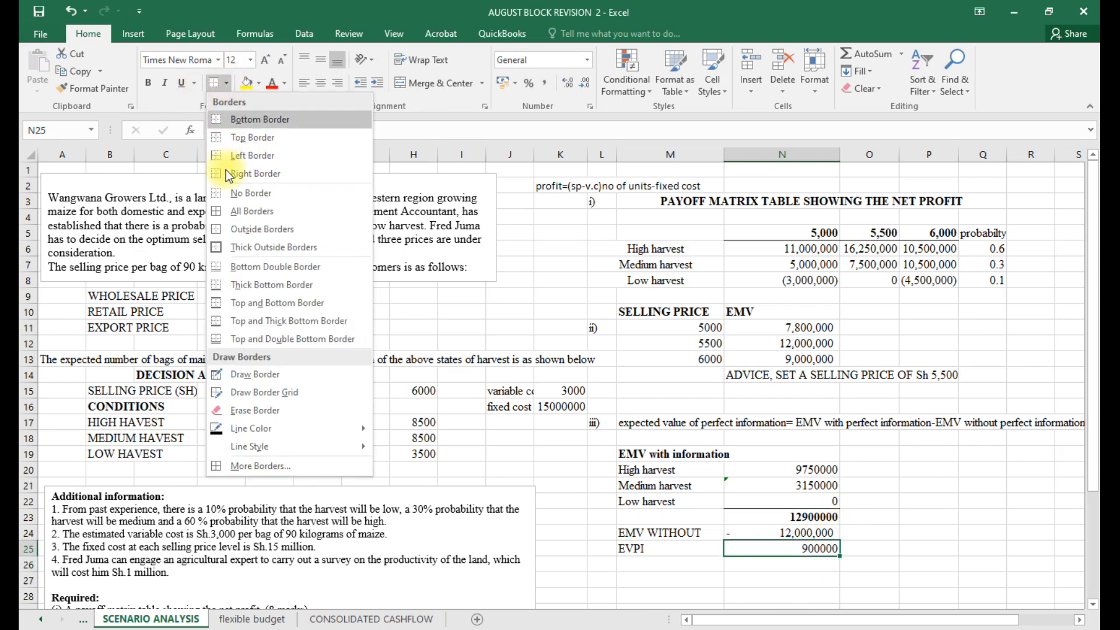
pyautogui.click(260, 322)
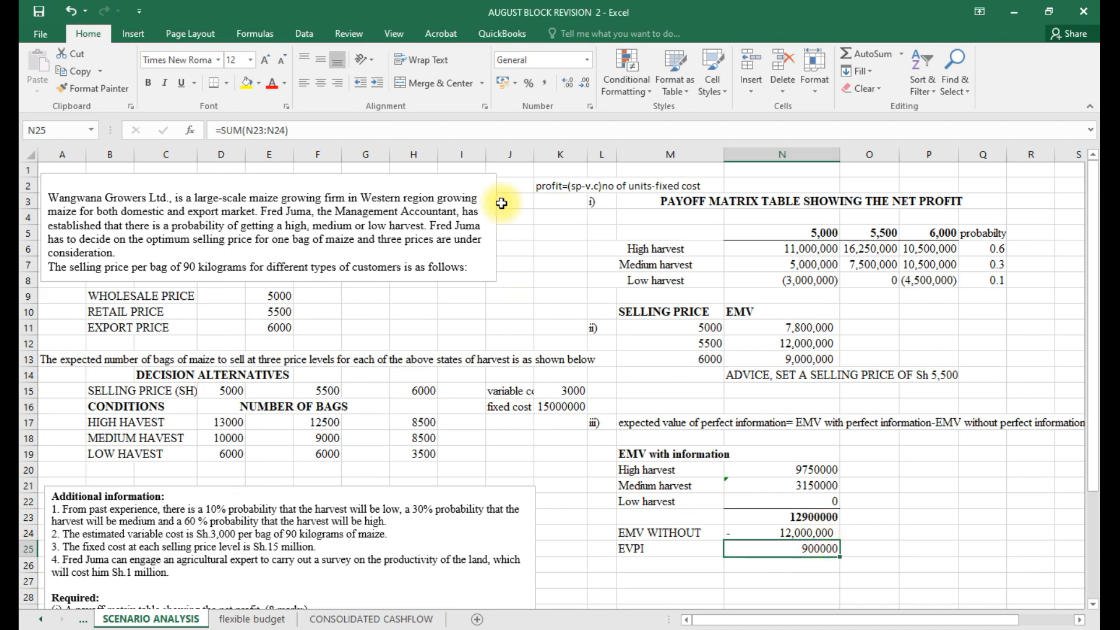
# Format the EVPI value in N25 with thousands separators and no decimals, and make it bold.
pyautogui.click(546, 83)
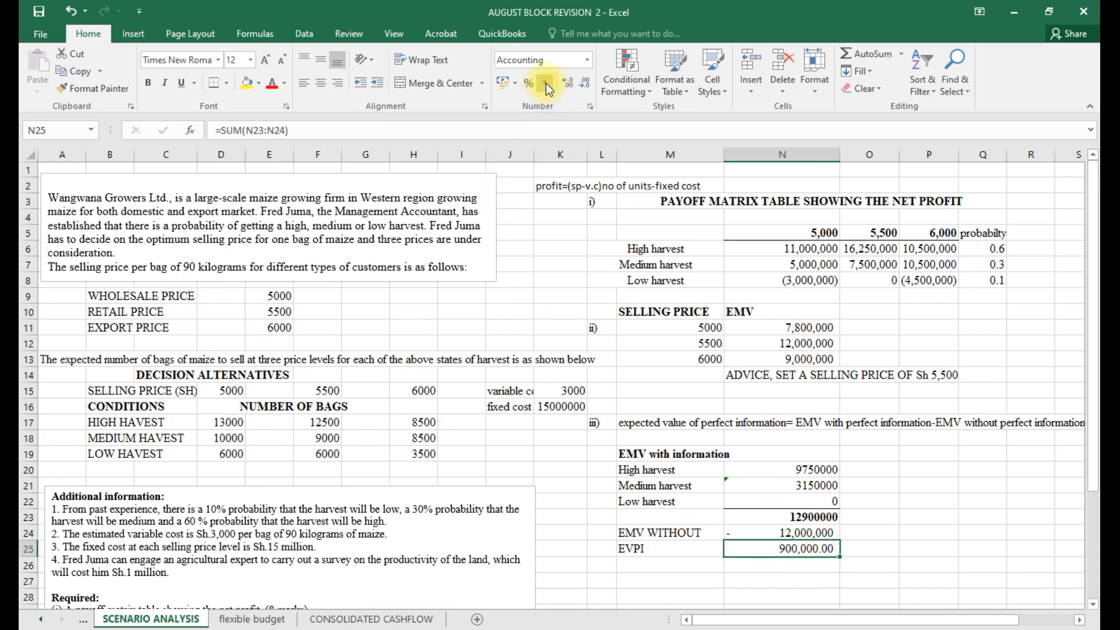
pyautogui.click(586, 79)
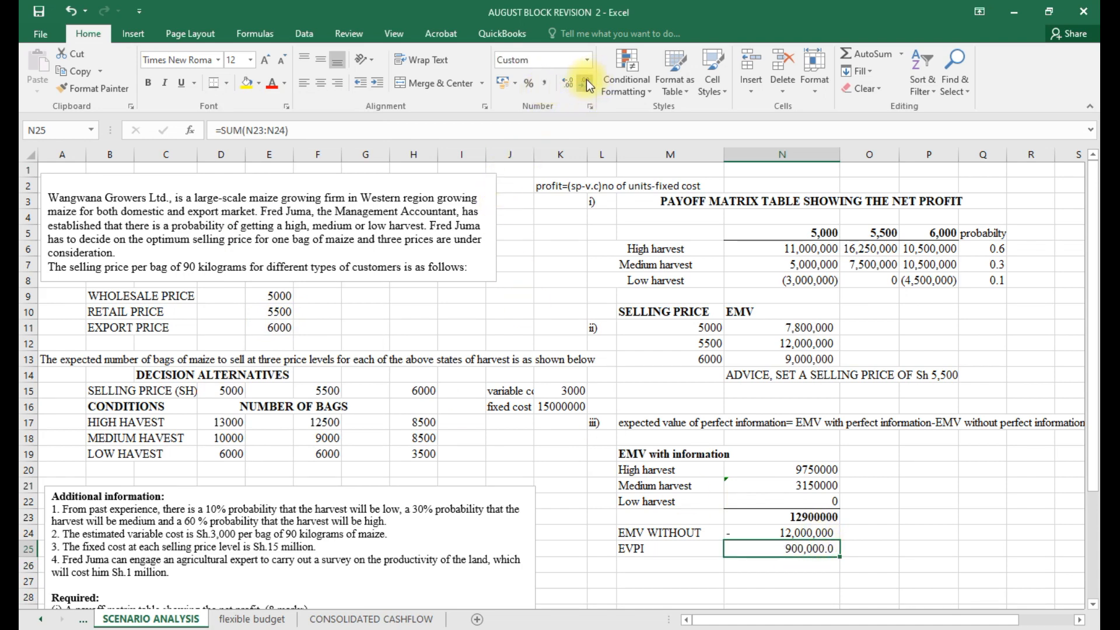
pyautogui.click(586, 80)
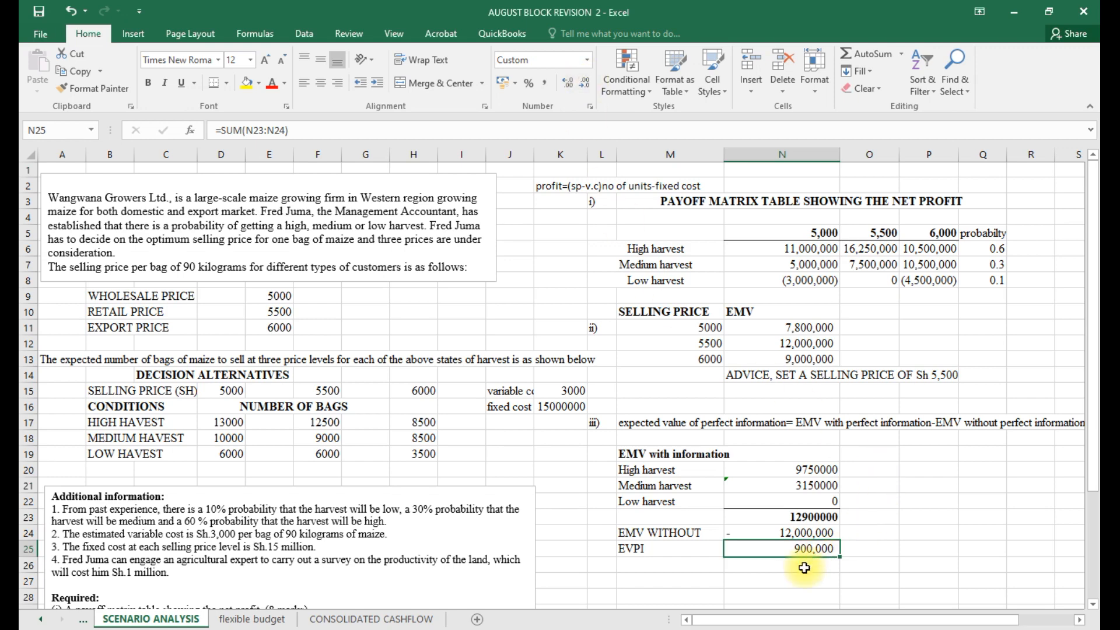
pyautogui.hotkey('ctrl', 'b')
pyautogui.click(805, 567)
# Enter in M27 "ADVICE: it is not worthwhile to acquire the perfect information because it is expensive to acquire.".
pyautogui.scroll(-2, 729, 589)
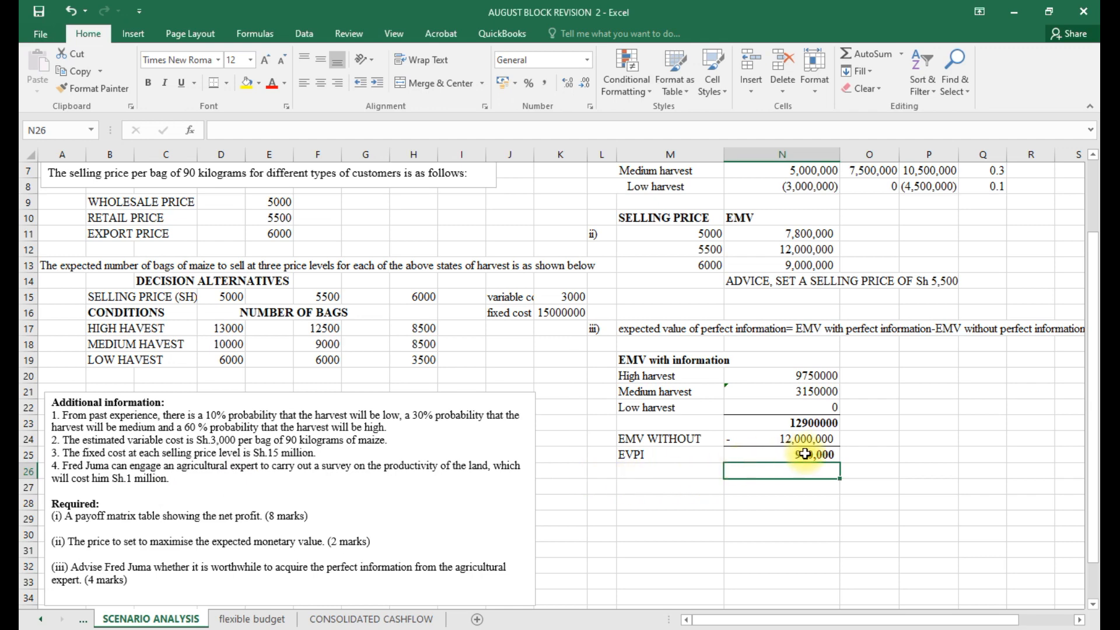
pyautogui.scroll(2, 807, 476)
pyautogui.scroll(-1, 814, 475)
pyautogui.scroll(1, 814, 474)
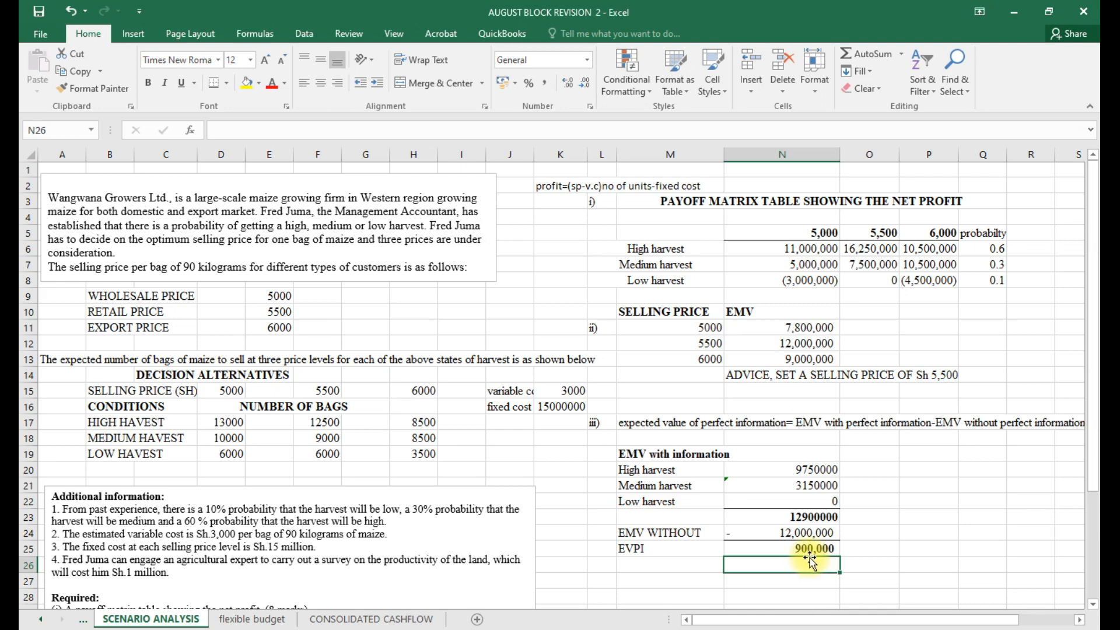
pyautogui.scroll(-2, 811, 562)
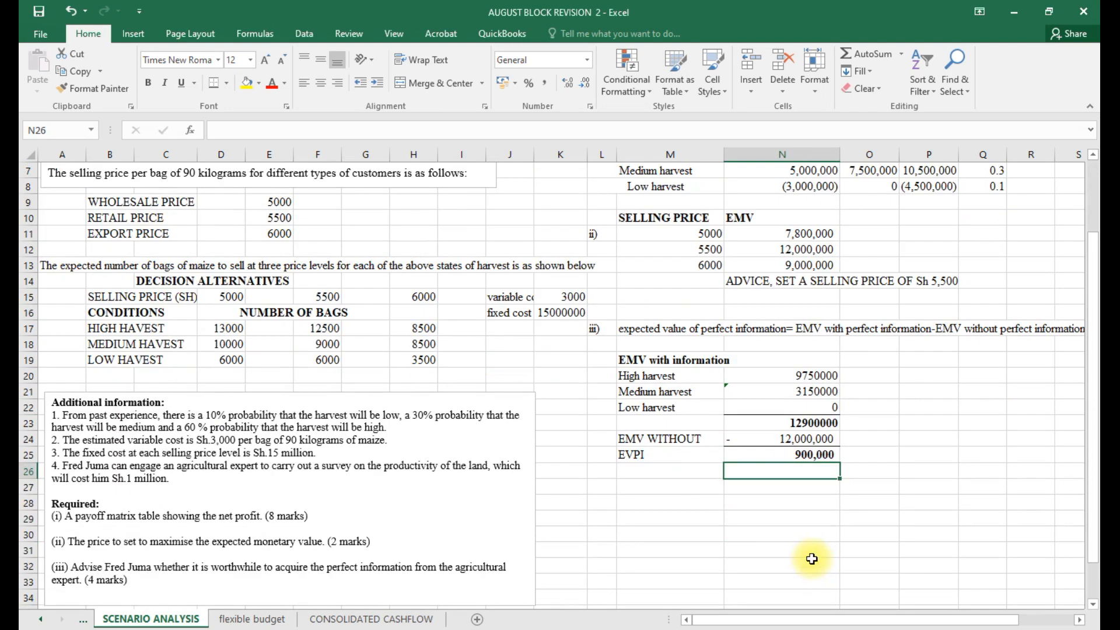
pyautogui.click(665, 487)
pyautogui.write('AD')
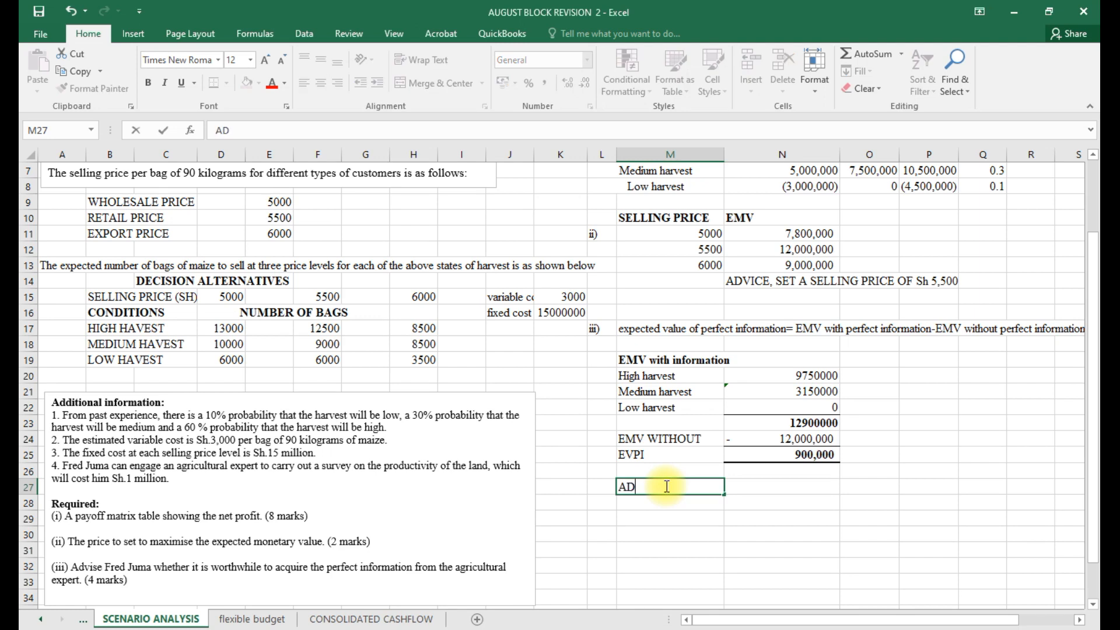
pyautogui.write('VICE: it is n')
pyautogui.write('ot worth')
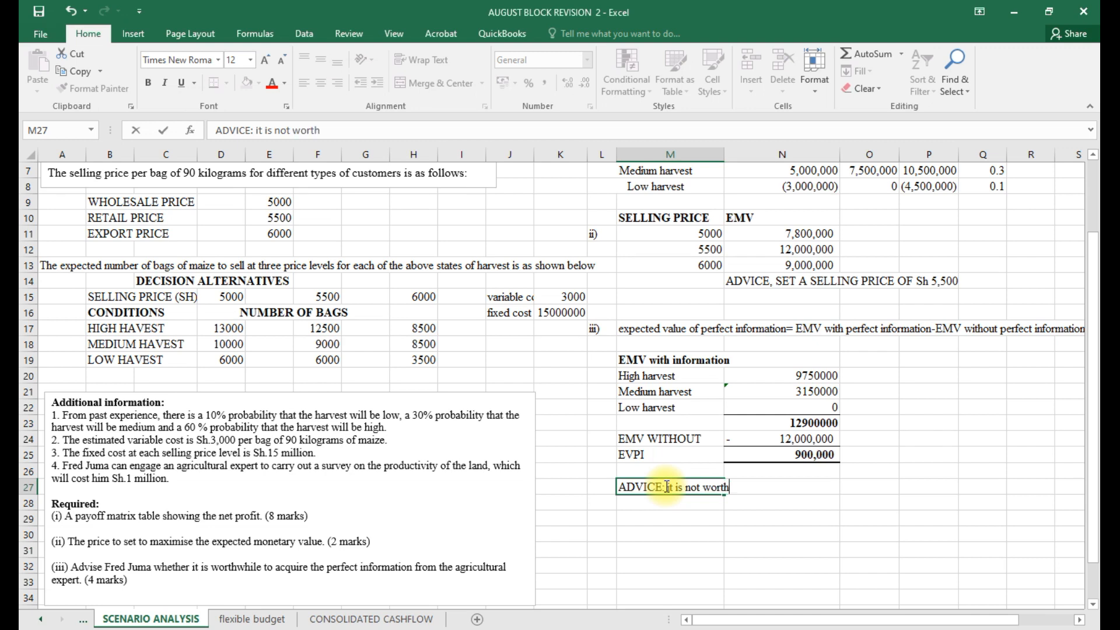
pyautogui.write('while to acquire the per')
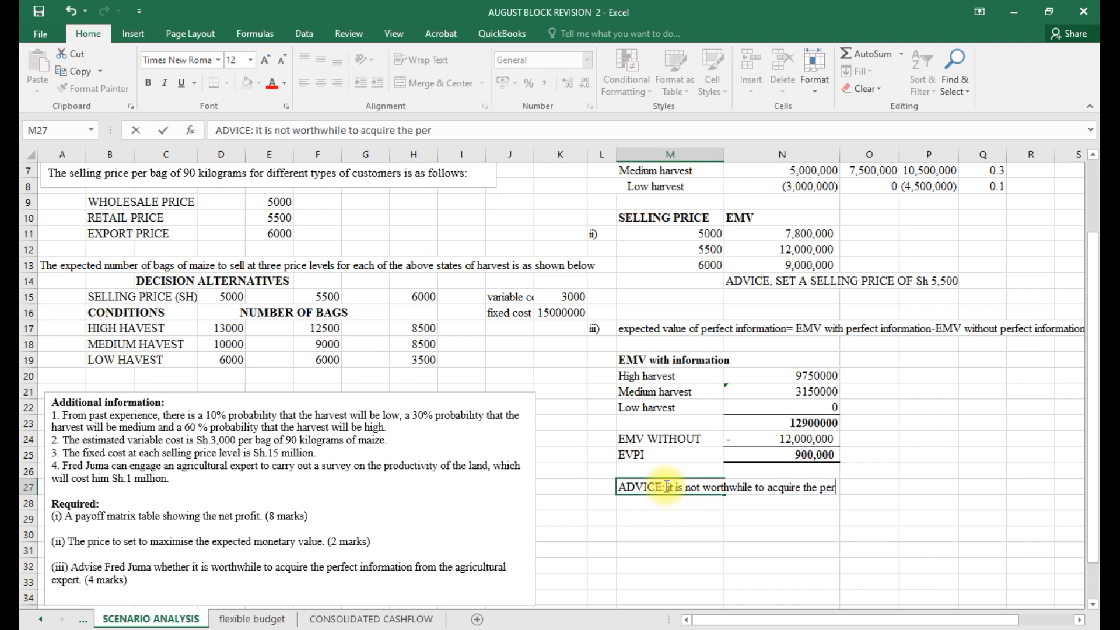
pyautogui.write('fect information because')
pyautogui.write('i')
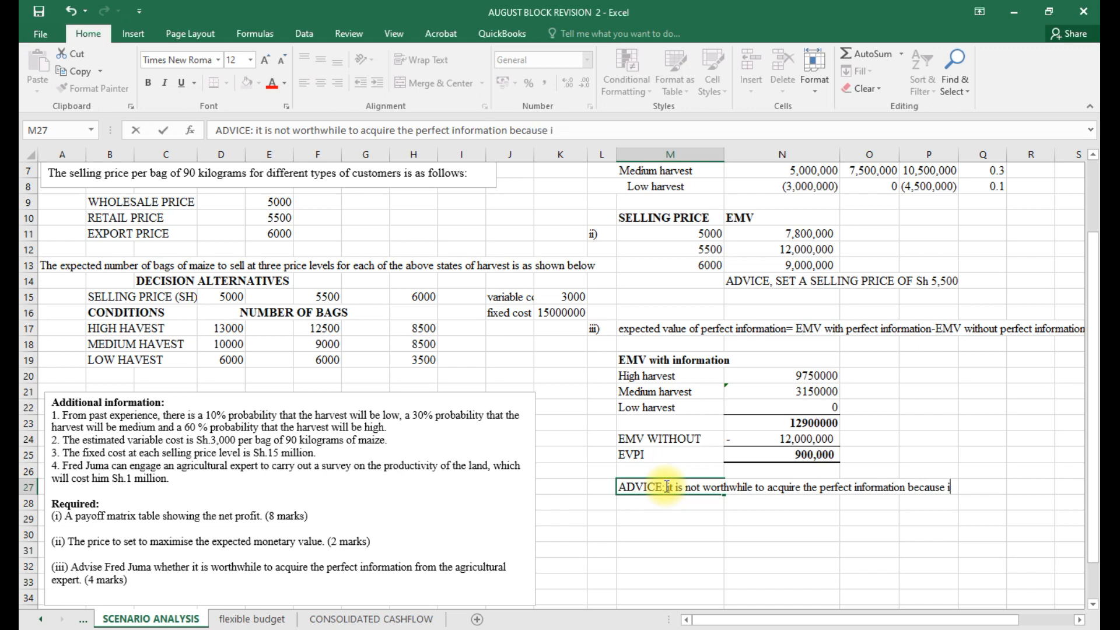
pyautogui.write('t is expensiv')
pyautogui.write('e to ')
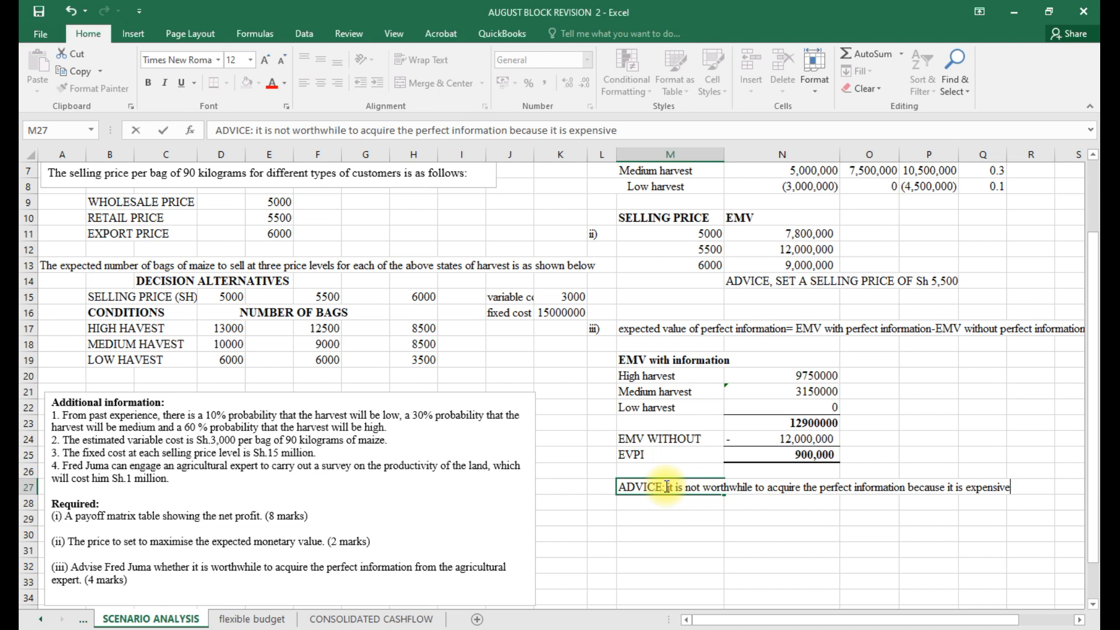
pyautogui.write('acquire.')
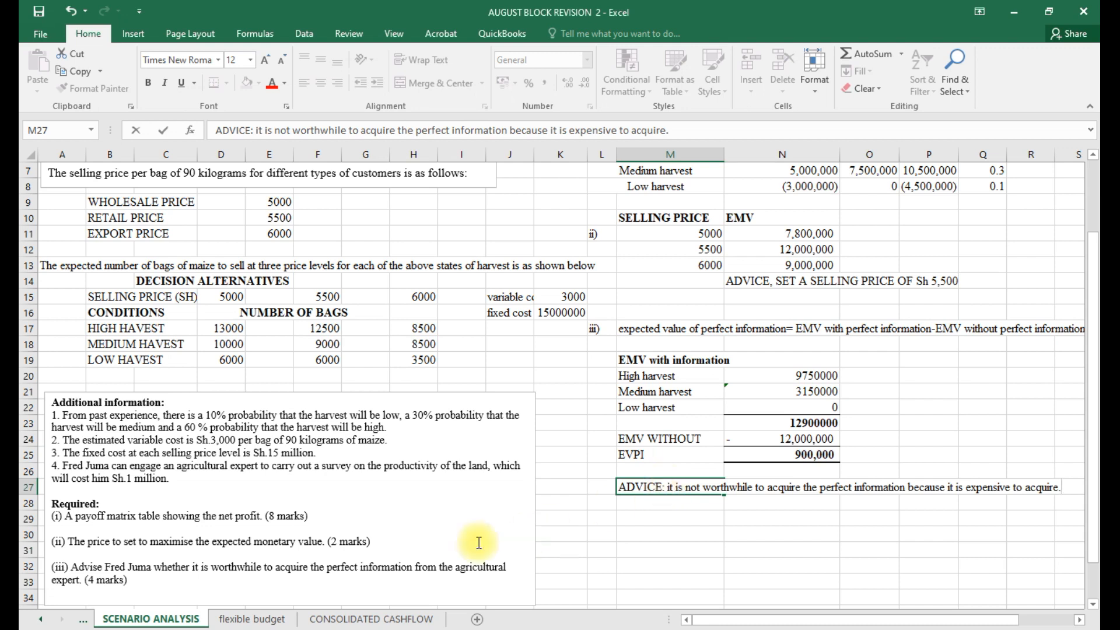
# Write "the maximum amount to pay should be 900,000." in M28, below the advice line.
pyautogui.click(641, 499)
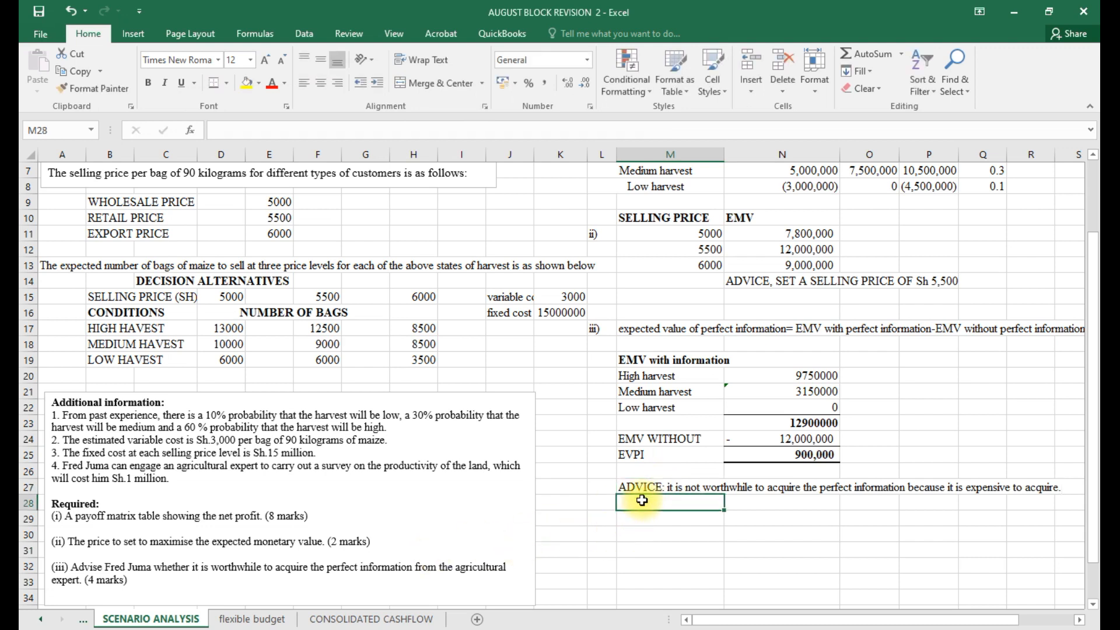
pyautogui.write('the maximum am')
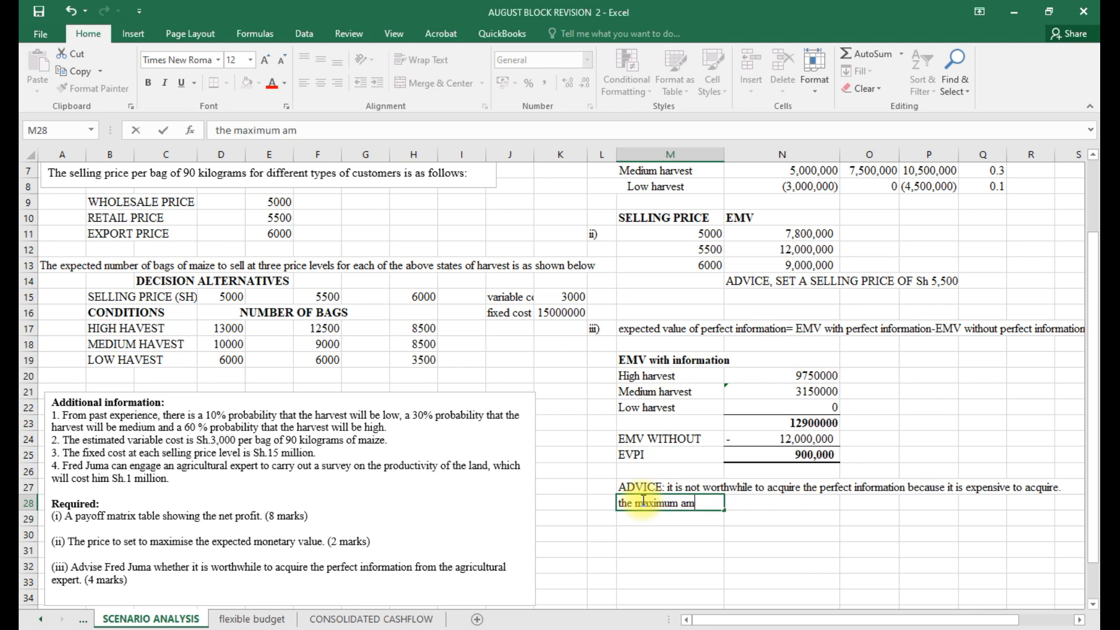
pyautogui.write('ount to pay should be')
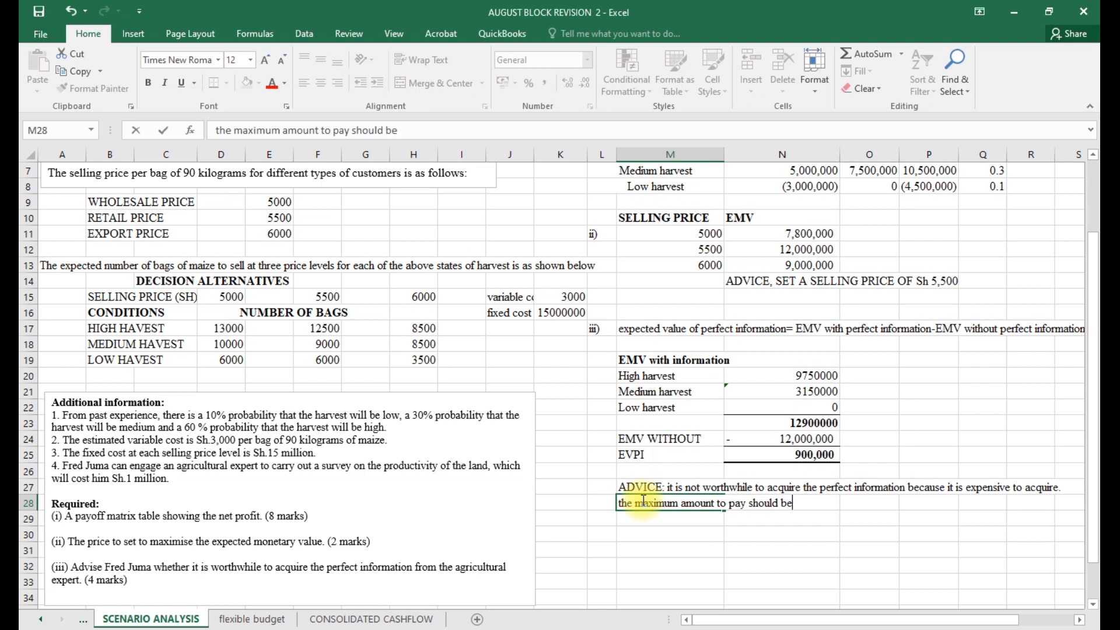
pyautogui.write(' 900,000')
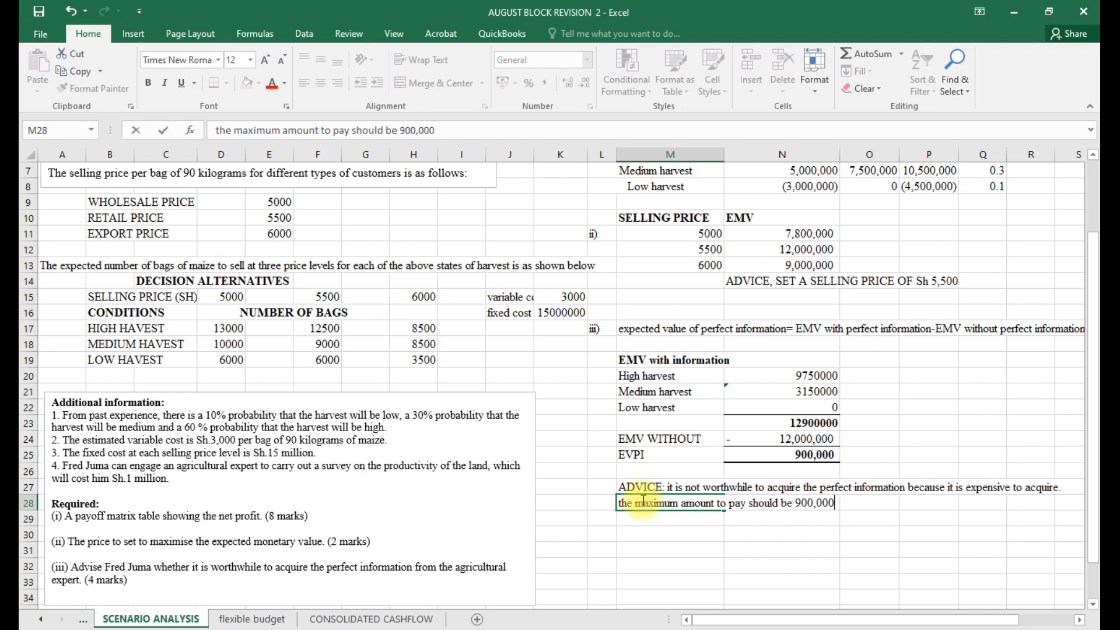
pyautogui.write('.')
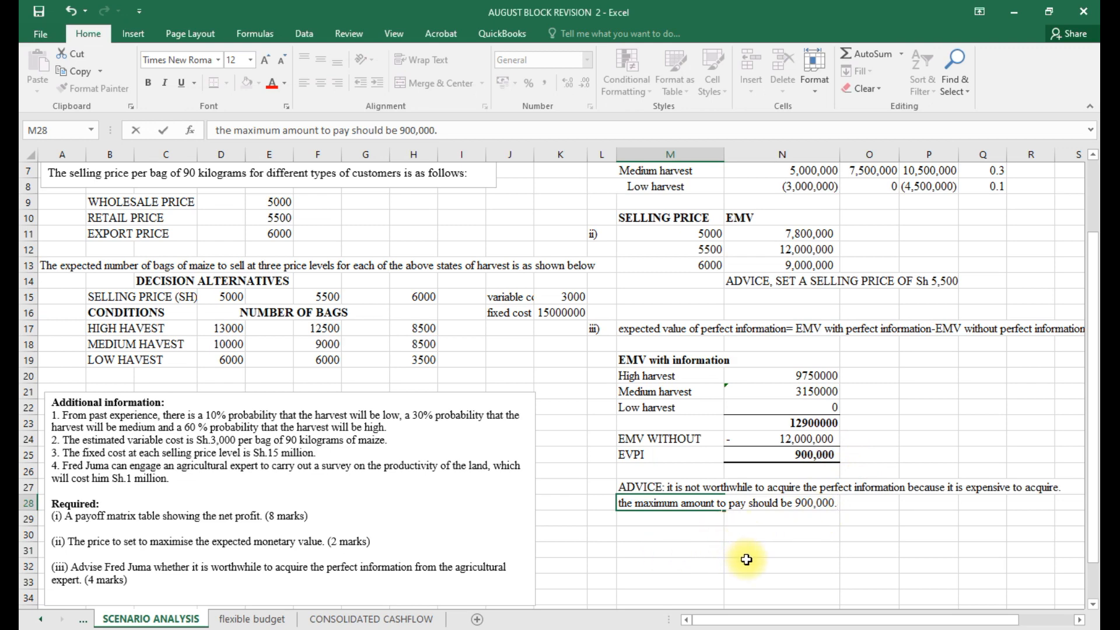
# Review the payoff matrix, EMV table, EVPI workings and advice against the case's additional information and requirements.
pyautogui.scroll(2, 746, 559)
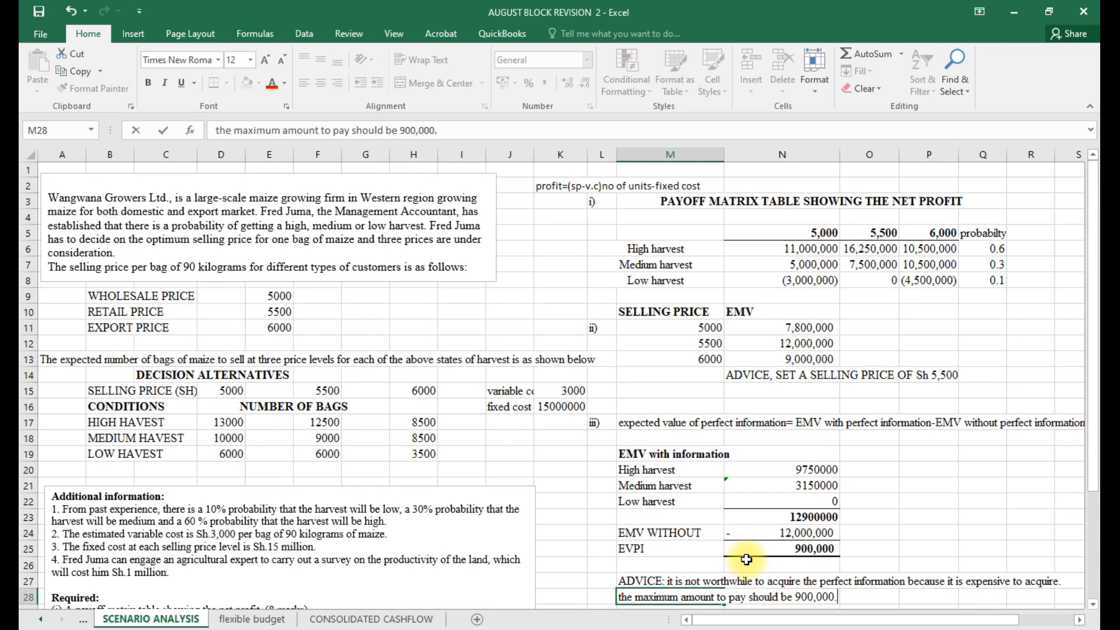
pyautogui.moveTo(720, 622); pyautogui.dragTo(723, 623)
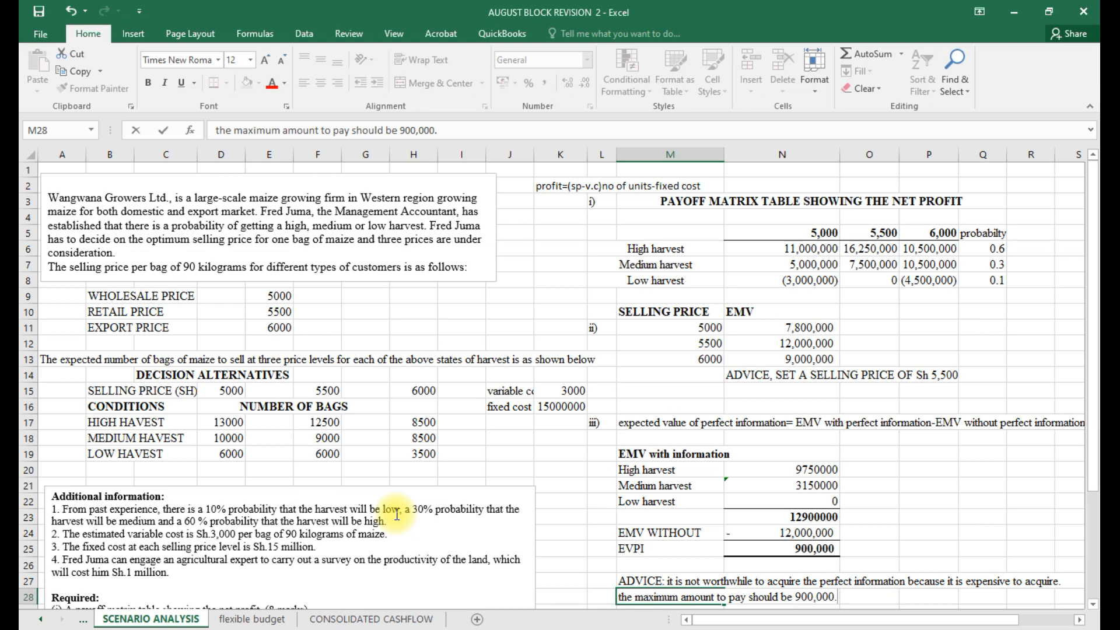
pyautogui.scroll(-2, 397, 514)
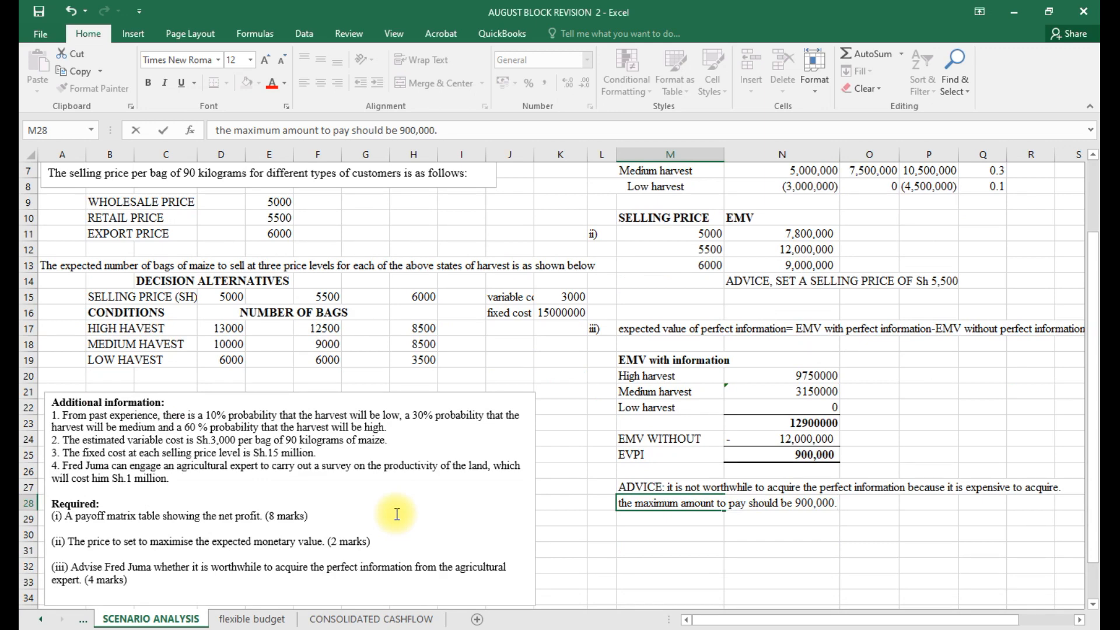
pyautogui.scroll(1, 397, 514)
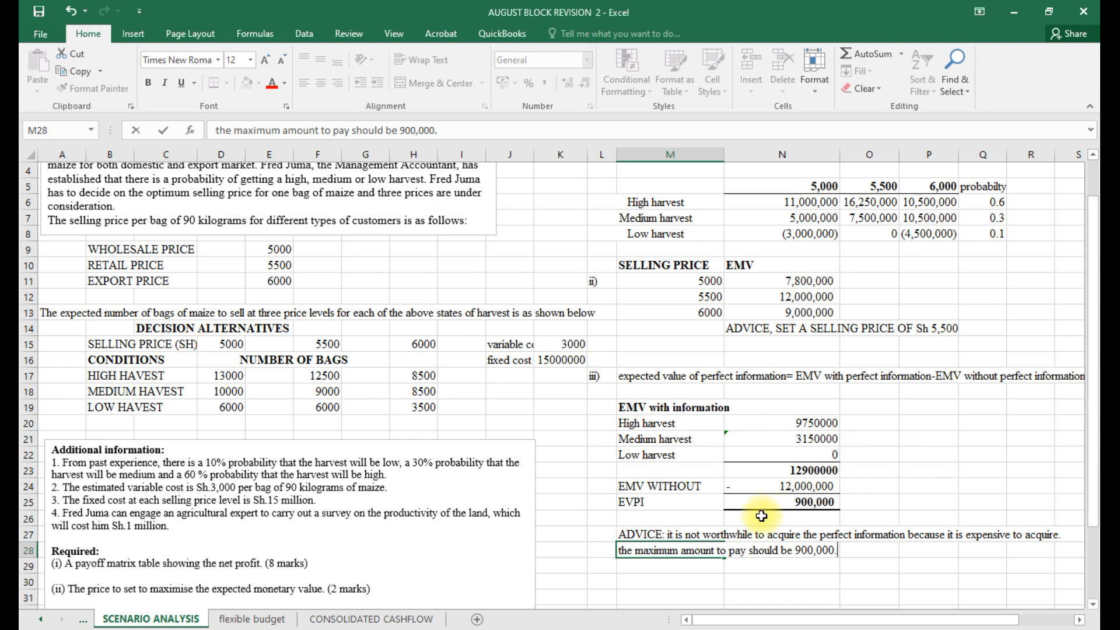
pyautogui.scroll(-1, 724, 506)
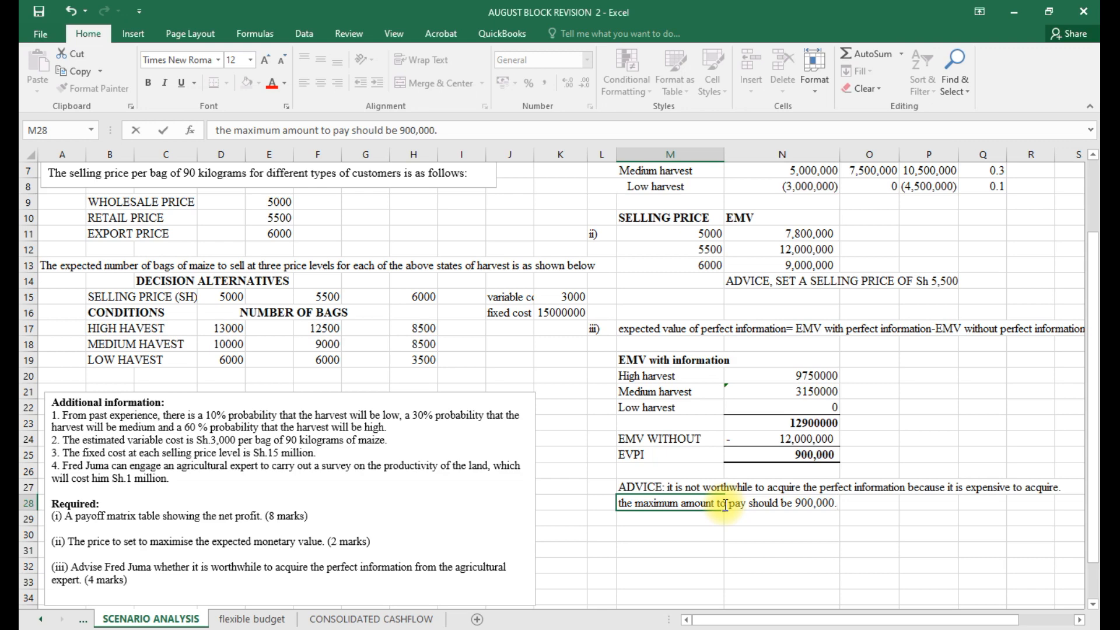
pyautogui.scroll(1, 724, 505)
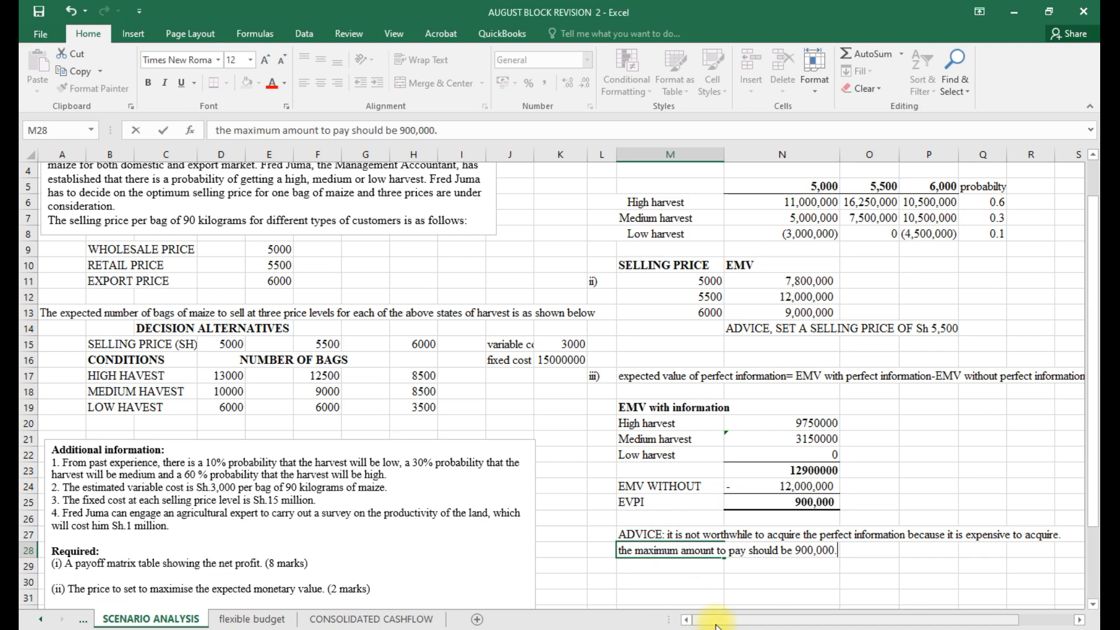
pyautogui.moveTo(718, 623); pyautogui.dragTo(725, 624)
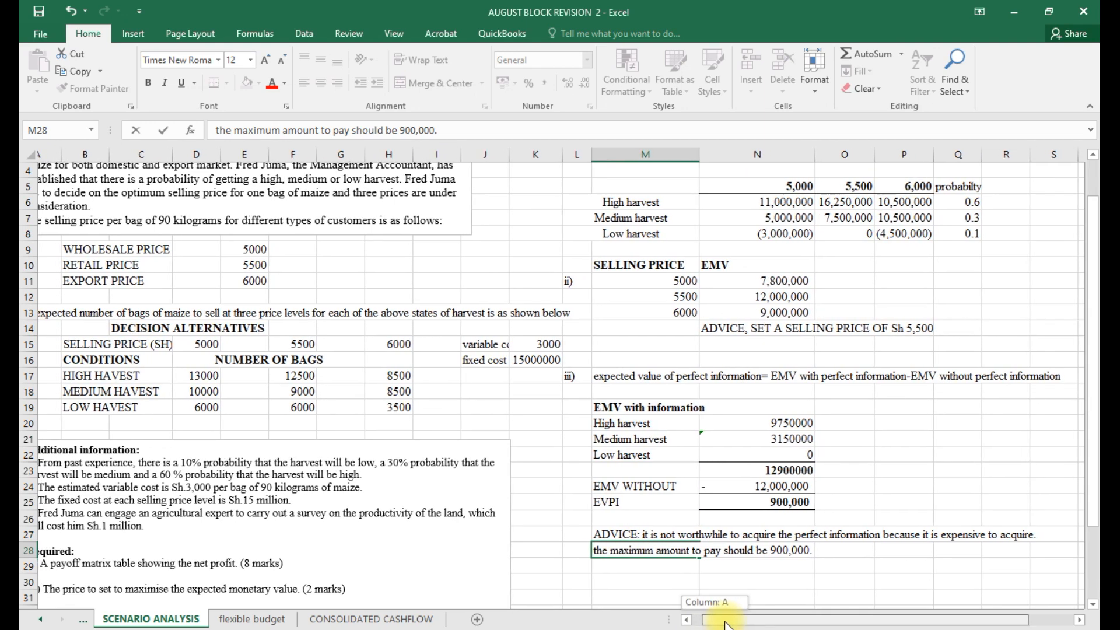
pyautogui.moveTo(725, 623); pyautogui.dragTo(723, 623)
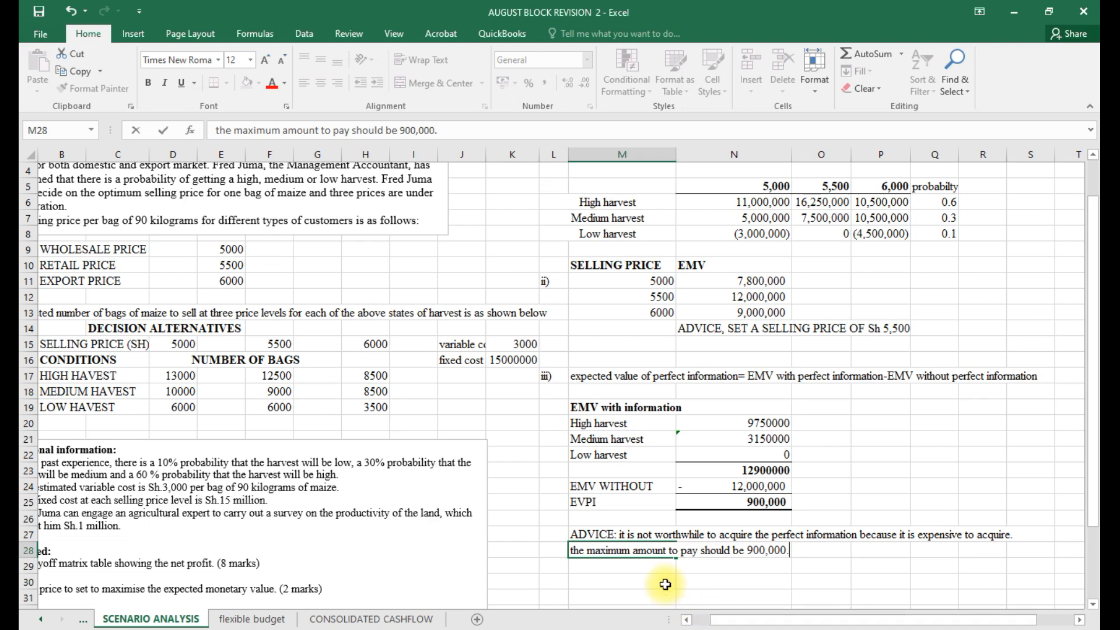
pyautogui.scroll(1, 657, 548)
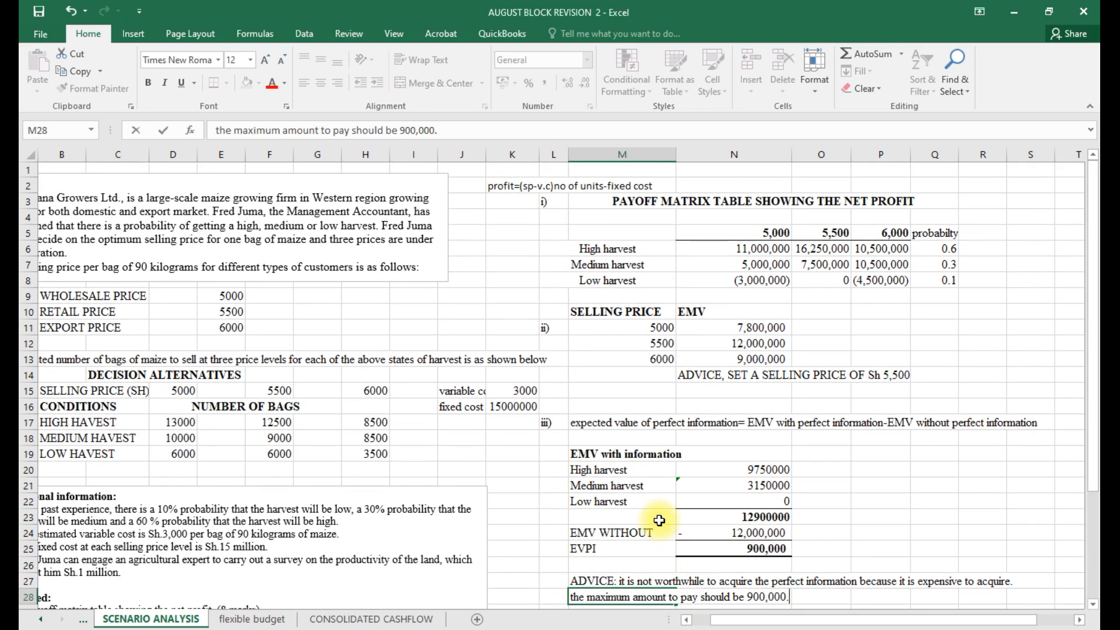
pyautogui.moveTo(729, 624); pyautogui.dragTo(713, 625)
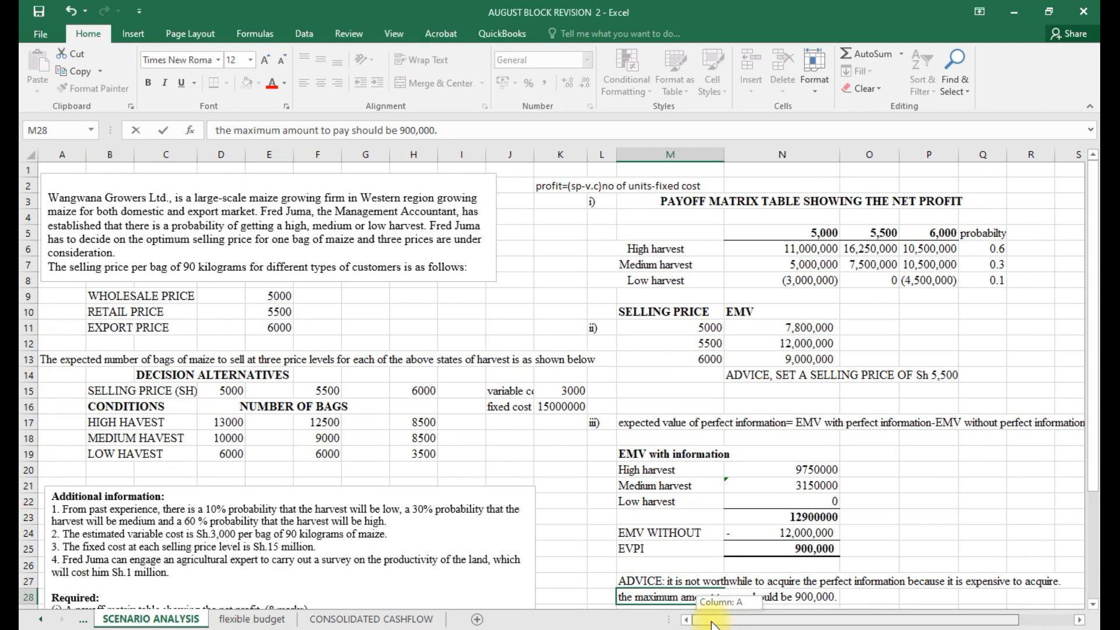